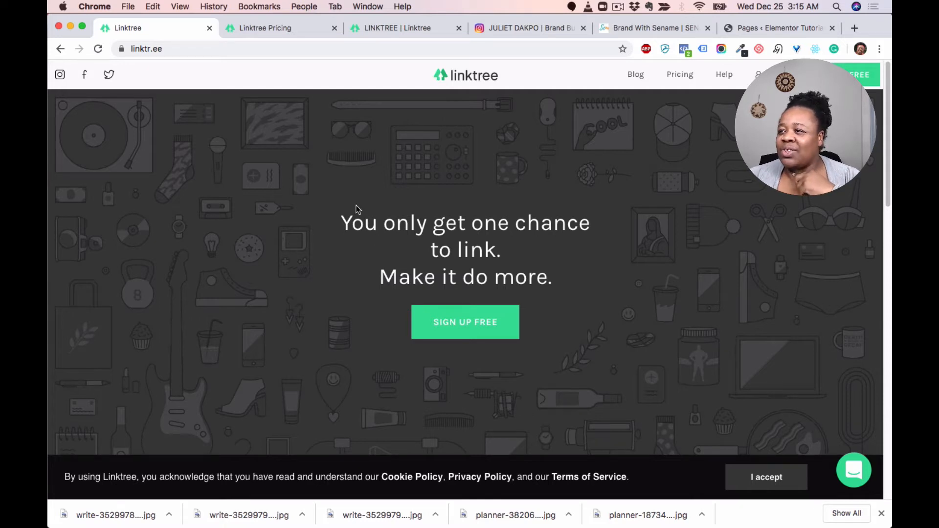
Step: Scroll through the Linktree home page to read how the service works
{"action": "scroll", "coordinate": [356, 207], "scroll_direction": "down", "scroll_amount": 7}
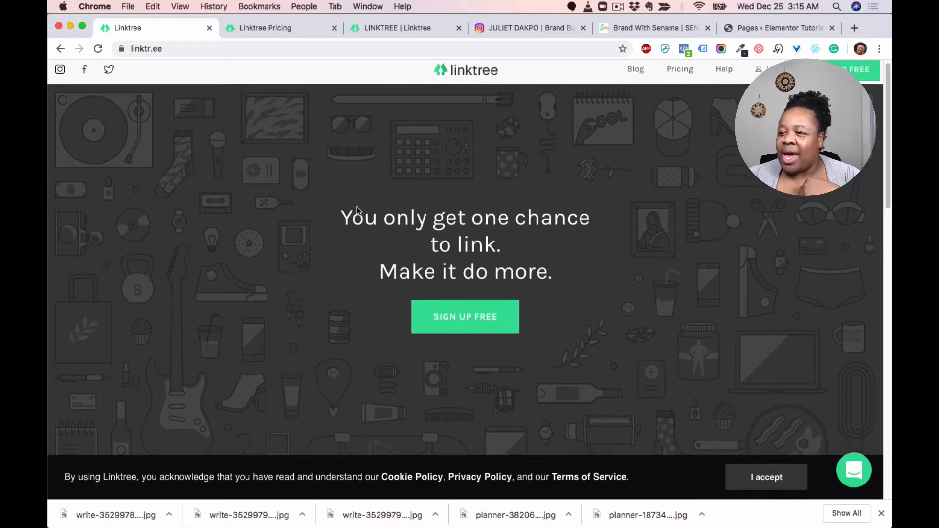
{"action": "scroll", "coordinate": [356, 209], "scroll_direction": "down", "scroll_amount": 5}
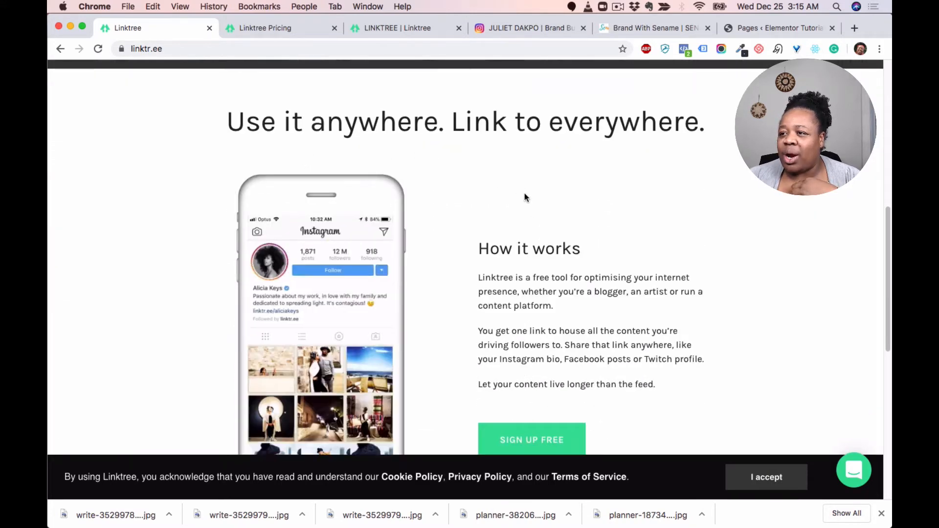
{"action": "scroll", "coordinate": [644, 184], "scroll_direction": "down", "scroll_amount": 5}
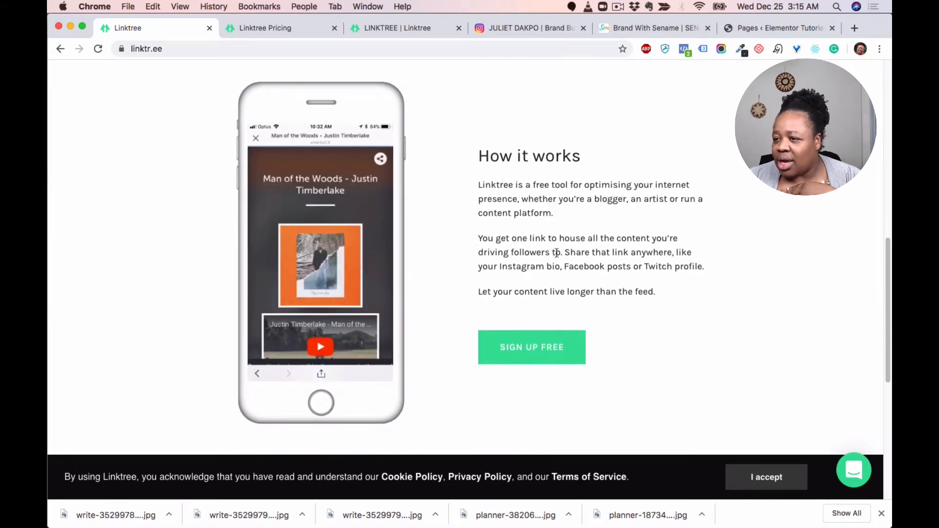
{"action": "scroll", "coordinate": [557, 252], "scroll_direction": "down", "scroll_amount": 1}
{"action": "scroll", "coordinate": [556, 252], "scroll_direction": "down", "scroll_amount": 2}
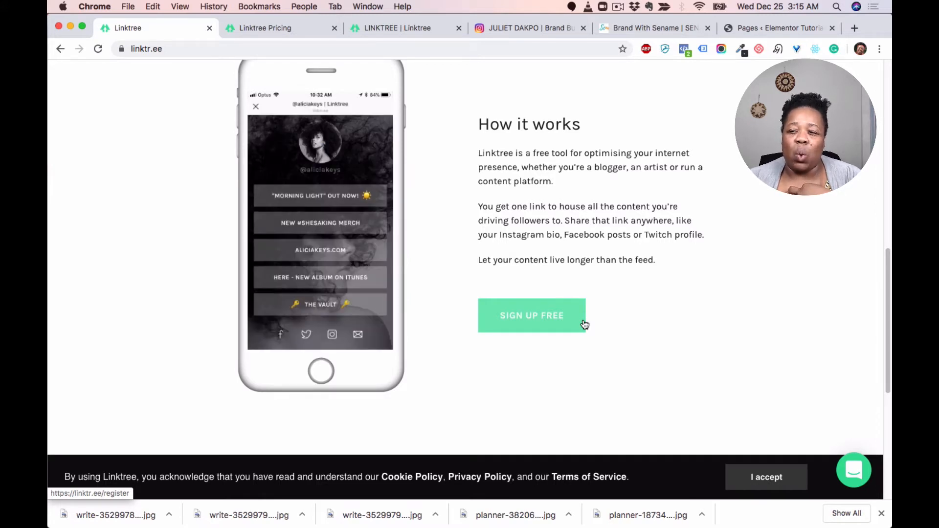
{"action": "scroll", "coordinate": [493, 256], "scroll_direction": "up", "scroll_amount": 1}
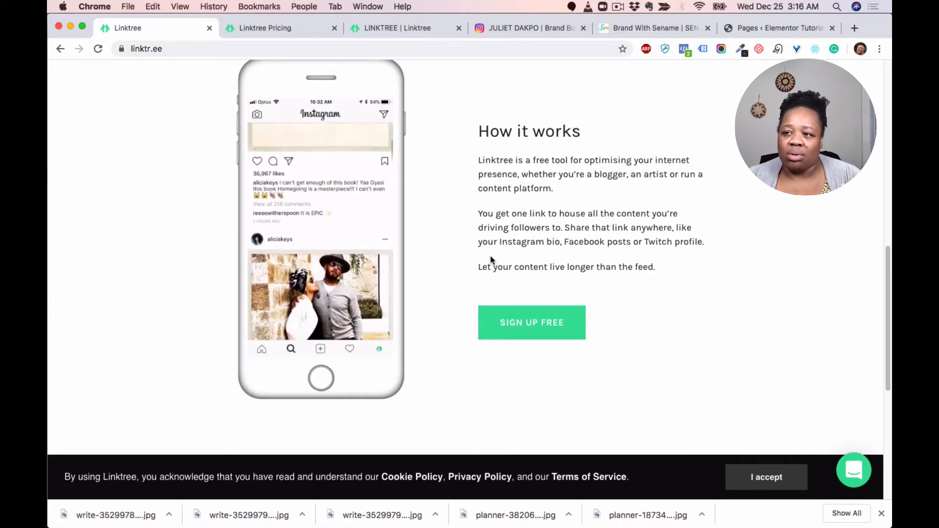
Step: Examine the Free and PRO plan features on the Linktree pricing page
{"action": "left_click", "coordinate": [286, 31]}
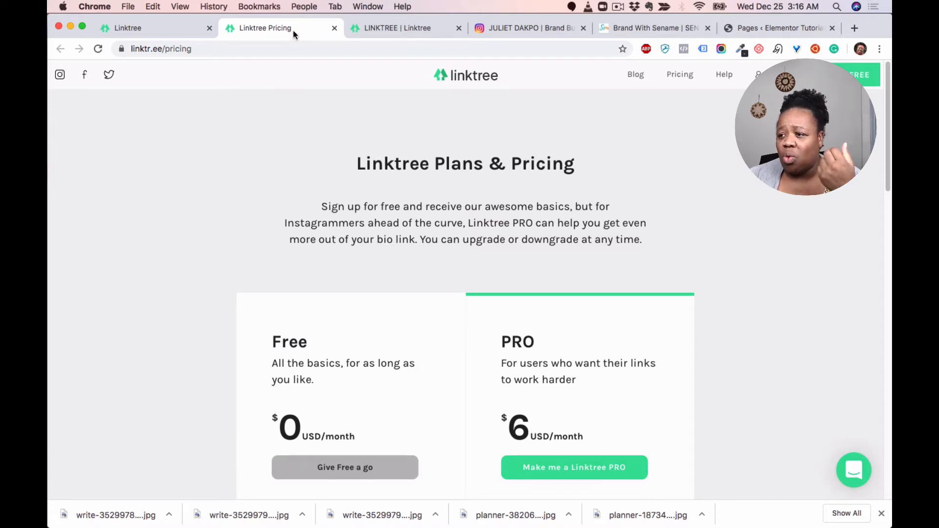
{"action": "scroll", "coordinate": [539, 247], "scroll_direction": "down", "scroll_amount": 5}
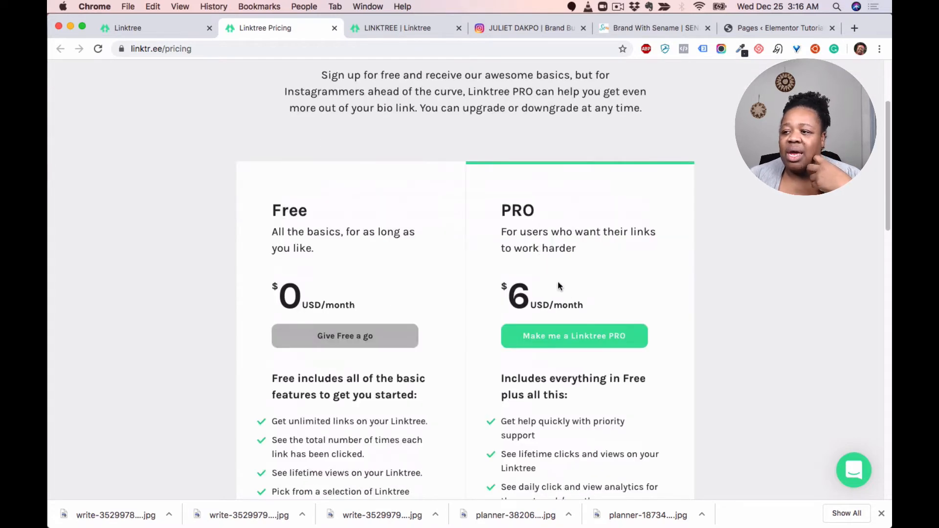
{"action": "scroll", "coordinate": [564, 272], "scroll_direction": "down", "scroll_amount": 5}
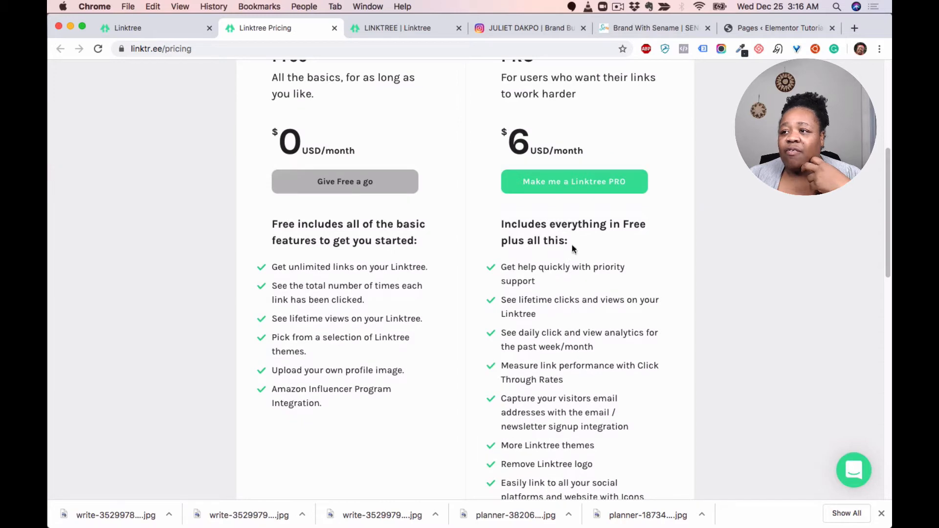
{"action": "scroll", "coordinate": [435, 212], "scroll_direction": "up", "scroll_amount": 5}
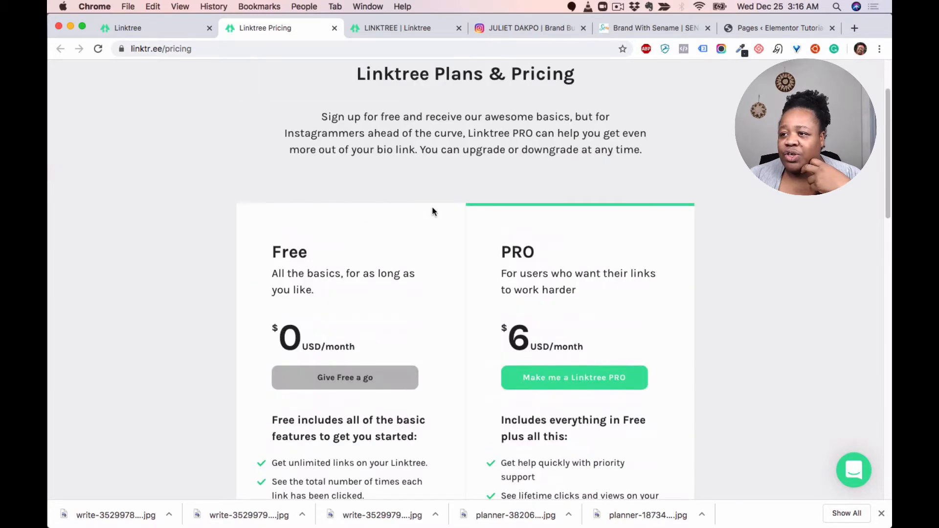
{"action": "scroll", "coordinate": [283, 231], "scroll_direction": "down", "scroll_amount": 5}
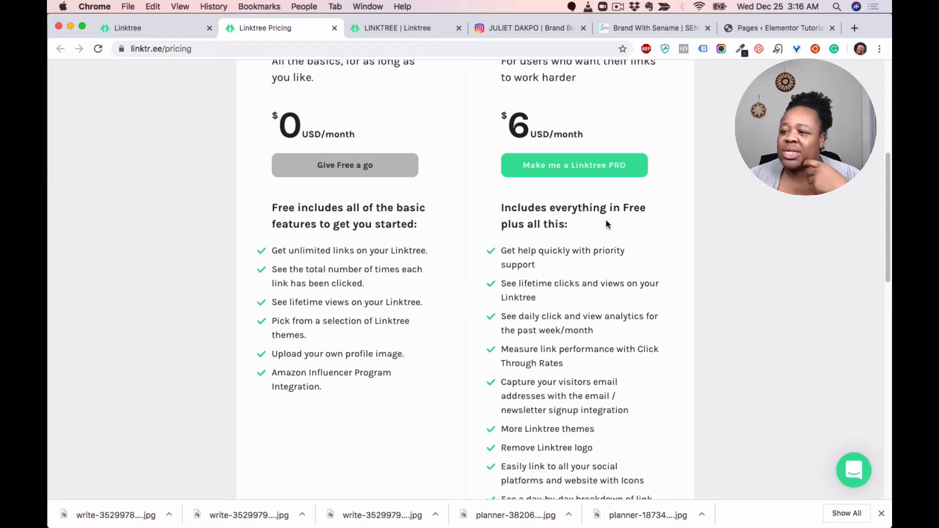
{"action": "scroll", "coordinate": [589, 221], "scroll_direction": "down", "scroll_amount": 5}
{"action": "scroll", "coordinate": [589, 221], "scroll_direction": "down", "scroll_amount": 10}
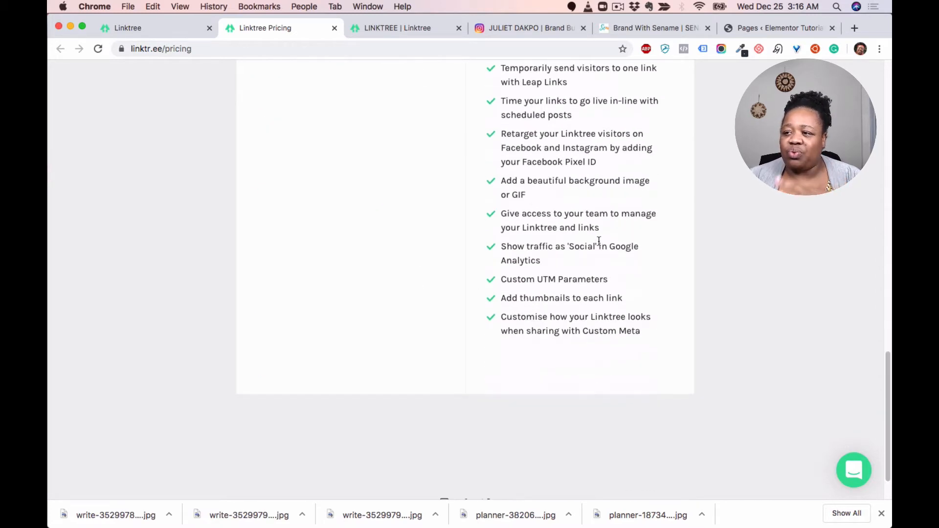
{"action": "scroll", "coordinate": [598, 240], "scroll_direction": "up", "scroll_amount": 10}
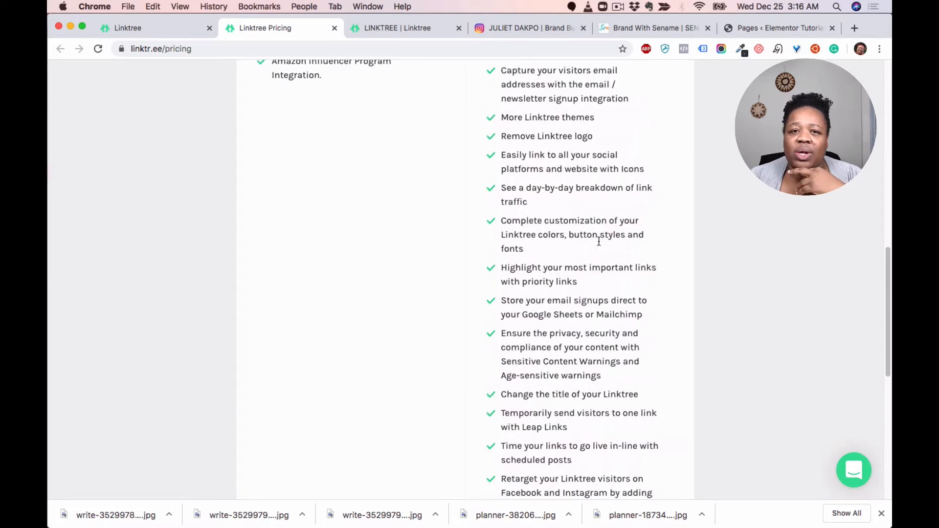
{"action": "scroll", "coordinate": [599, 241], "scroll_direction": "up", "scroll_amount": 6}
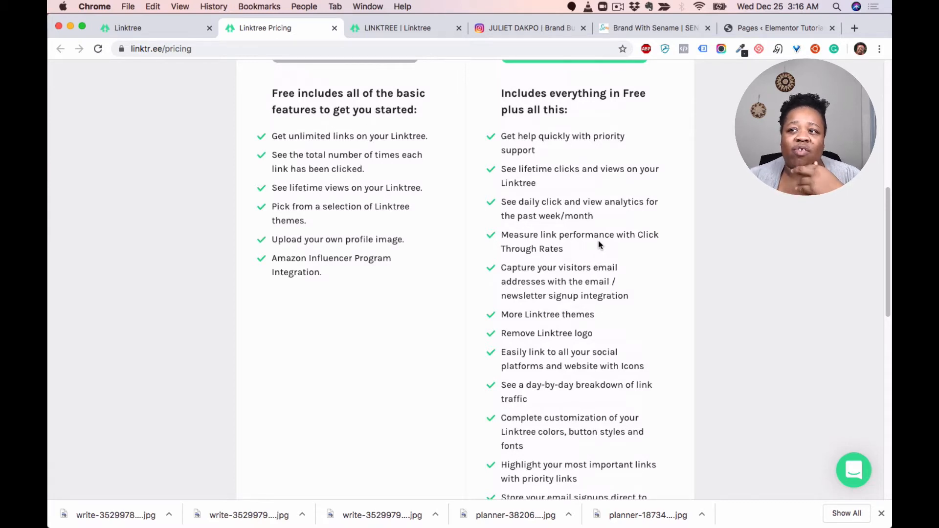
{"action": "scroll", "coordinate": [598, 241], "scroll_direction": "up", "scroll_amount": 3}
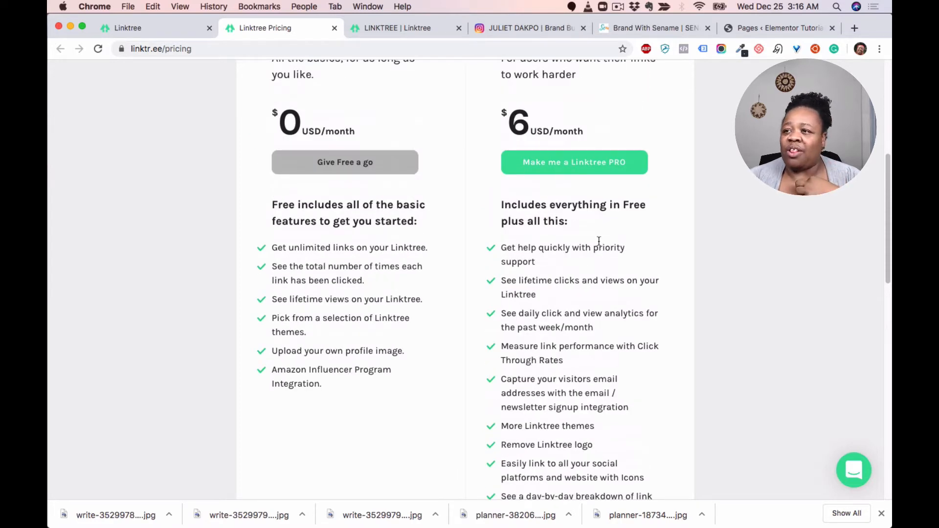
{"action": "scroll", "coordinate": [598, 241], "scroll_direction": "up", "scroll_amount": 4}
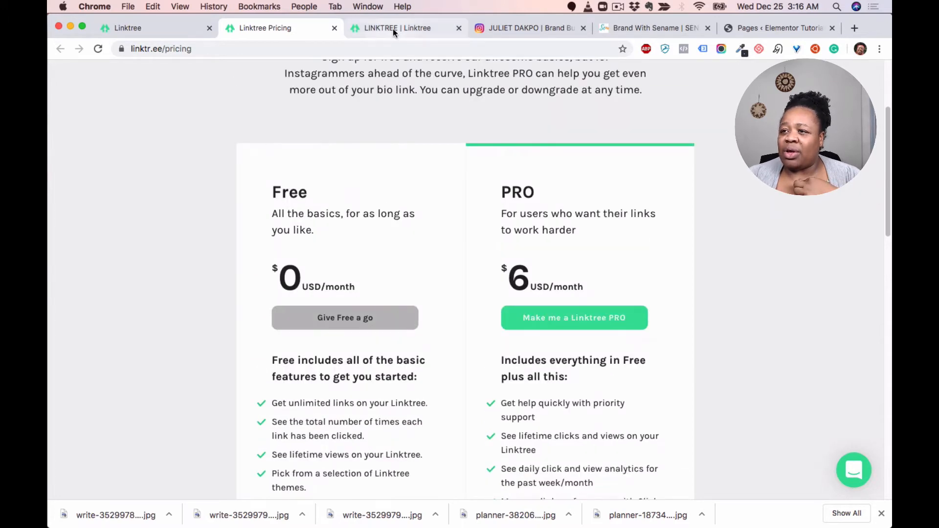
Step: Browse Linktree's own example link page from top to bottom
{"action": "left_click", "coordinate": [393, 28]}
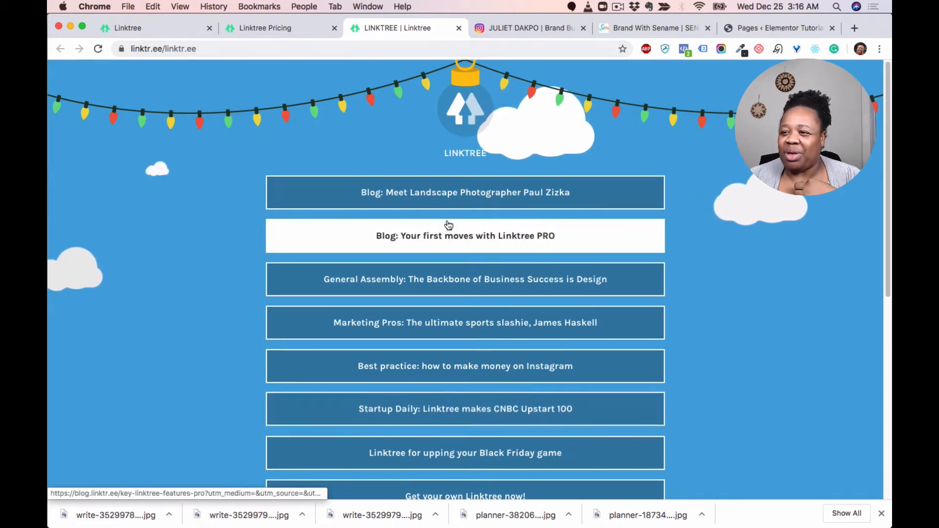
{"action": "scroll", "coordinate": [448, 225], "scroll_direction": "down", "scroll_amount": 1}
{"action": "scroll", "coordinate": [422, 181], "scroll_direction": "up", "scroll_amount": 1}
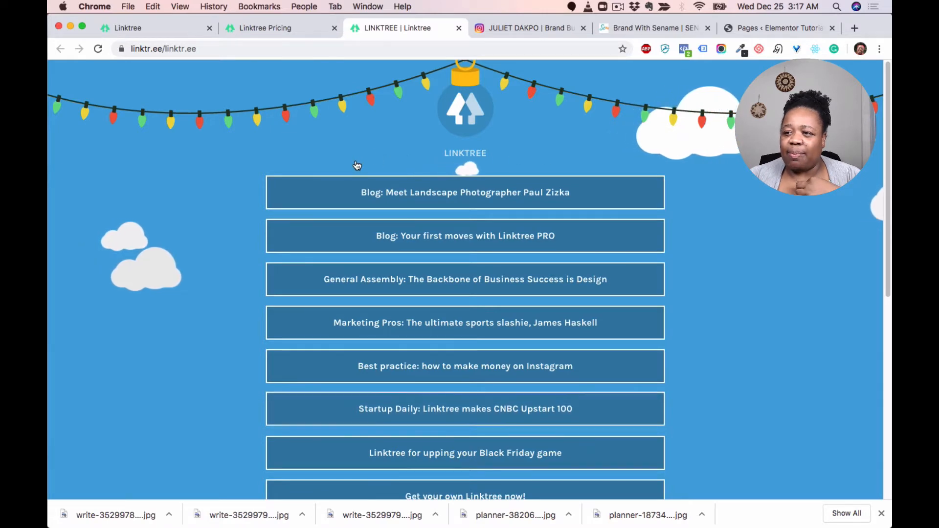
{"action": "scroll", "coordinate": [367, 161], "scroll_direction": "down", "scroll_amount": 2}
{"action": "scroll", "coordinate": [387, 201], "scroll_direction": "down", "scroll_amount": 4}
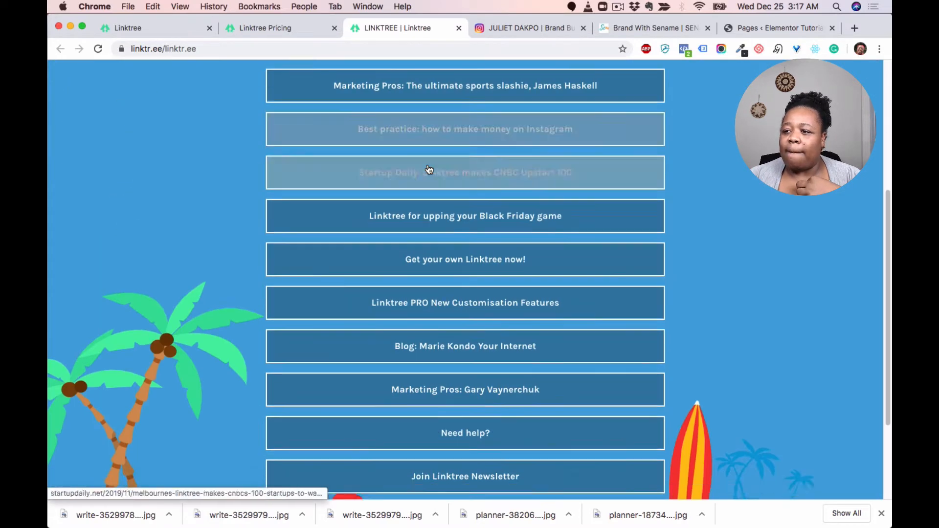
{"action": "scroll", "coordinate": [429, 169], "scroll_direction": "down", "scroll_amount": 3}
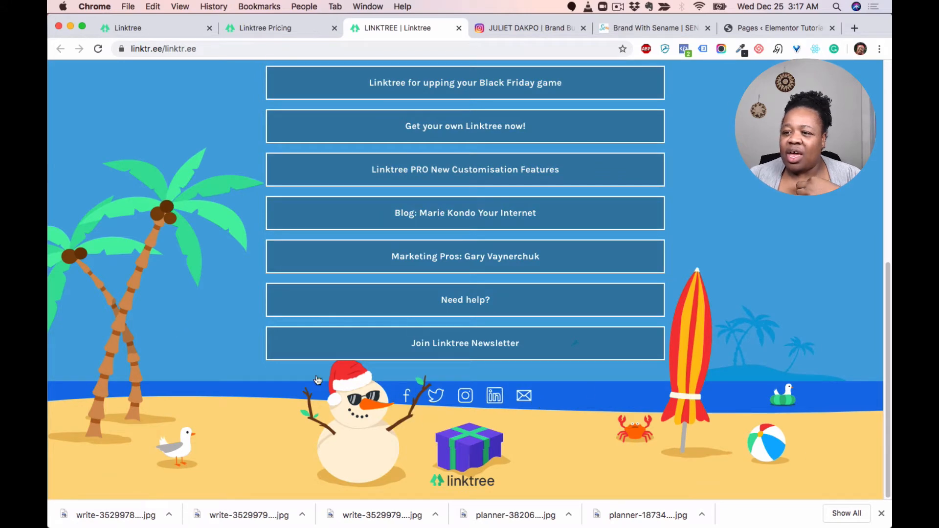
{"action": "scroll", "coordinate": [162, 288], "scroll_direction": "up", "scroll_amount": 8}
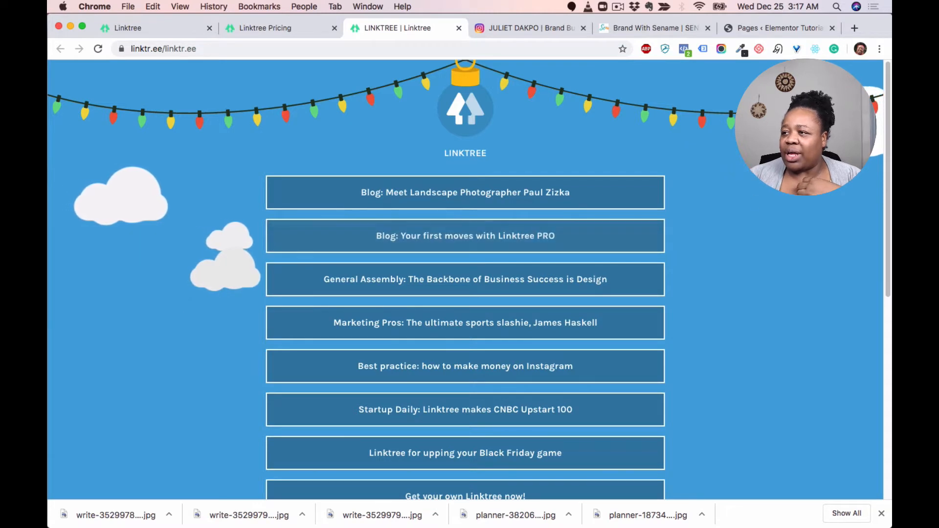
Step: Review the WordPress site's installed themes and plugins, then return to the pages list
{"action": "left_click", "coordinate": [774, 30]}
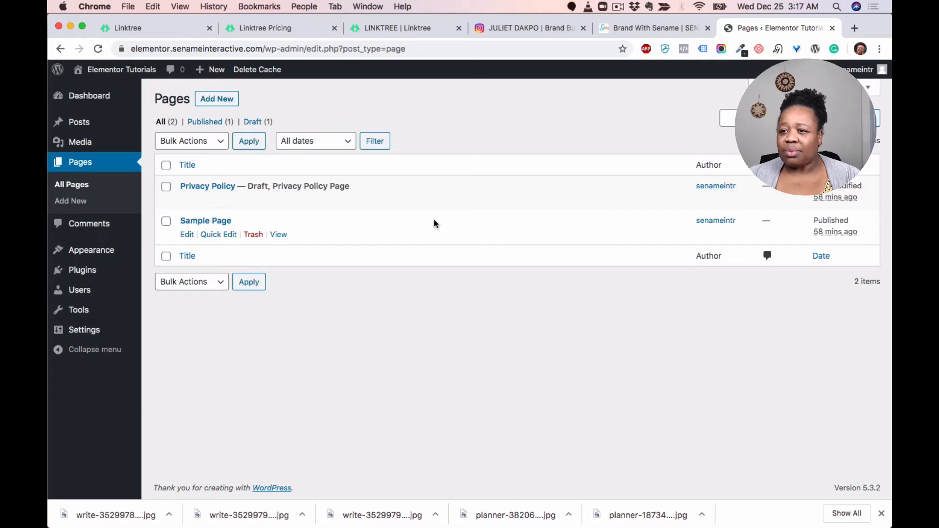
{"action": "left_click", "coordinate": [91, 252]}
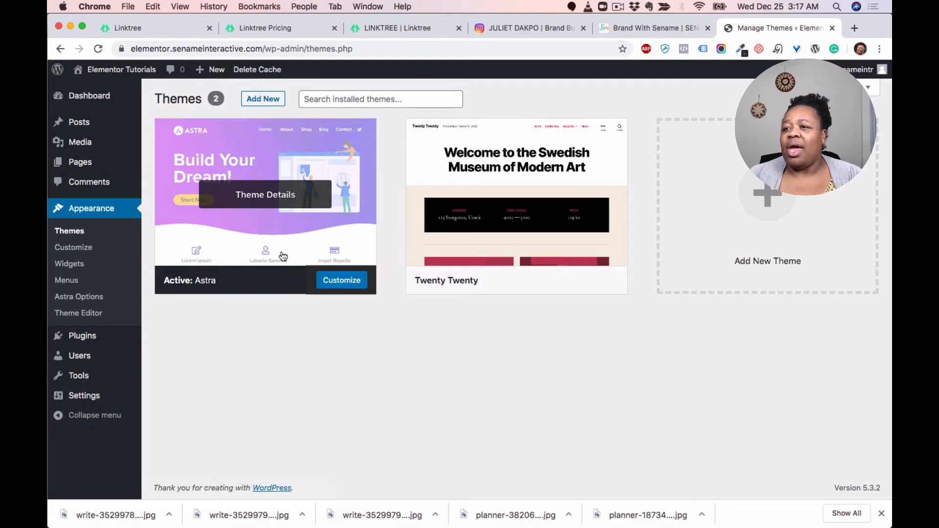
{"action": "left_click", "coordinate": [82, 336]}
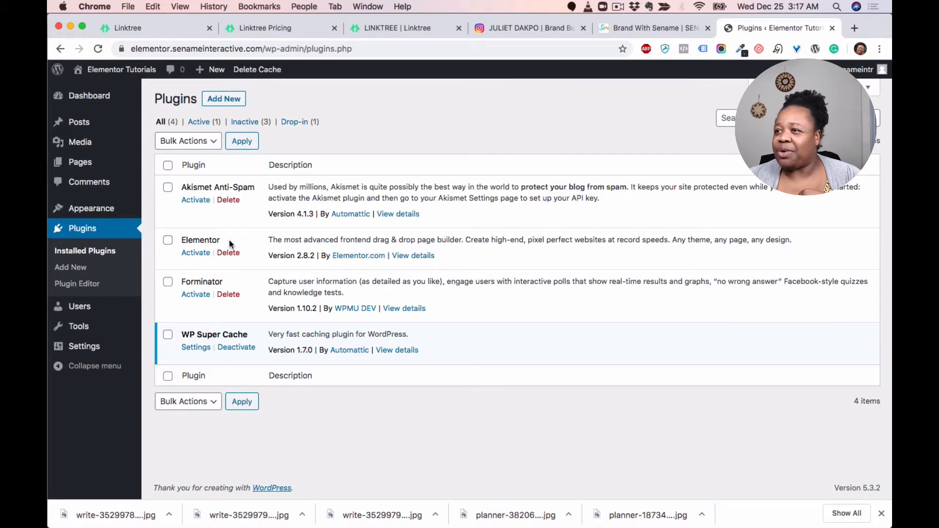
{"action": "mouse_move", "coordinate": [139, 162]}
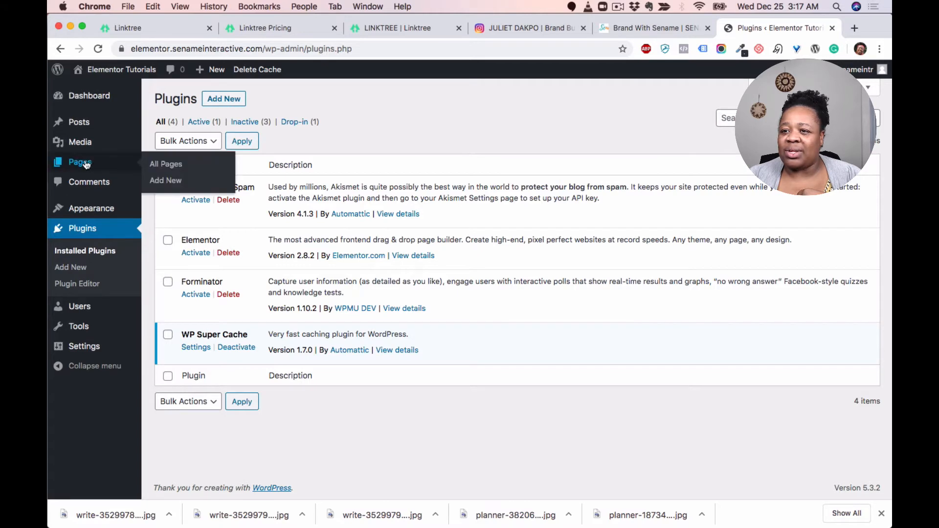
{"action": "left_click", "coordinate": [165, 180]}
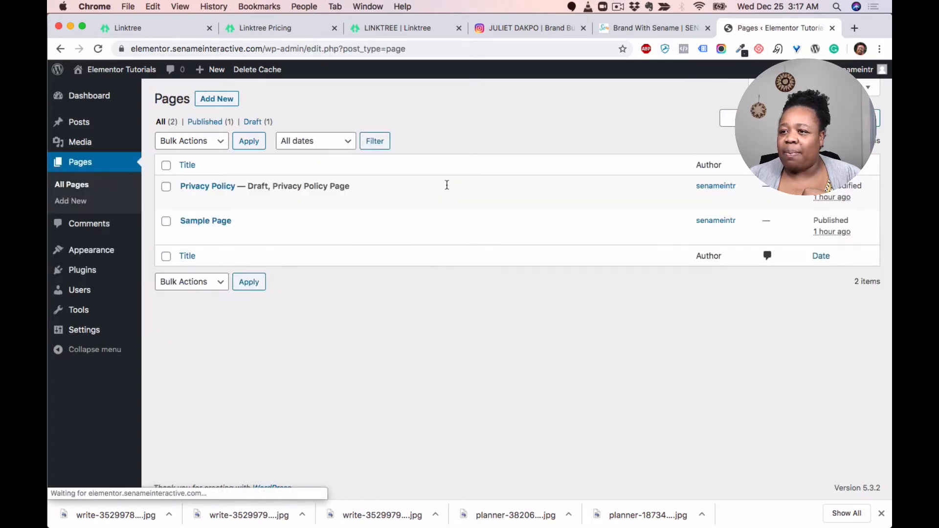
Step: Compare the Instagram profile's bio link with the Linktree example link page
{"action": "left_click", "coordinate": [538, 29]}
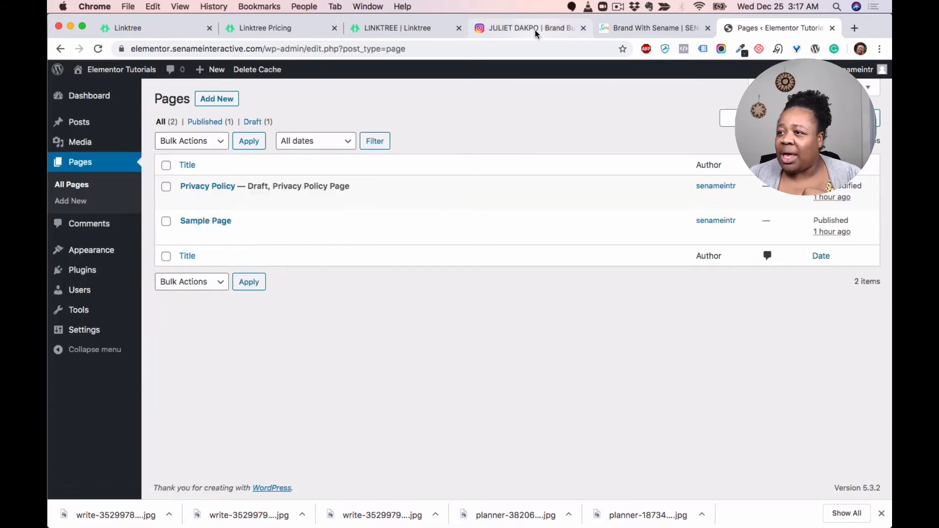
{"action": "scroll", "coordinate": [533, 268], "scroll_direction": "down", "scroll_amount": 2}
{"action": "scroll", "coordinate": [501, 268], "scroll_direction": "up", "scroll_amount": 3}
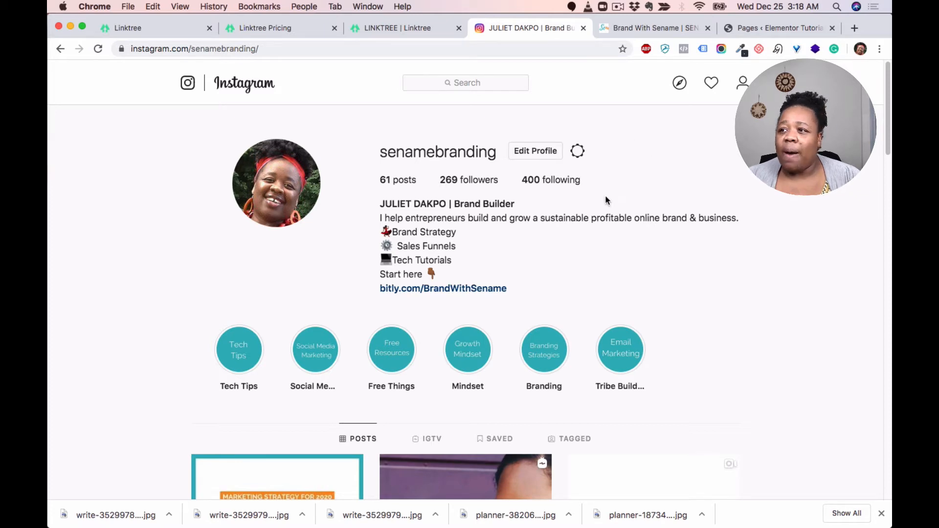
{"action": "left_click", "coordinate": [378, 30]}
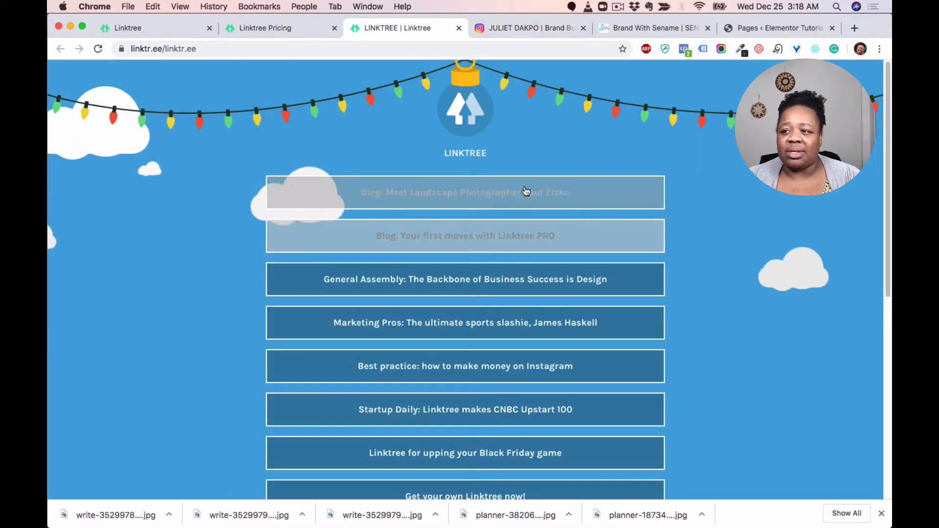
{"action": "scroll", "coordinate": [524, 190], "scroll_direction": "down", "scroll_amount": 4}
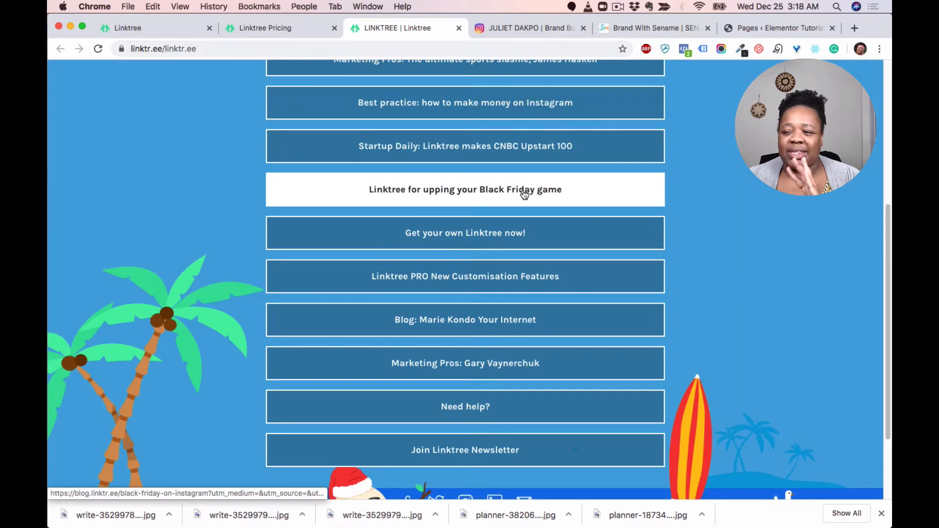
{"action": "scroll", "coordinate": [494, 188], "scroll_direction": "up", "scroll_amount": 5}
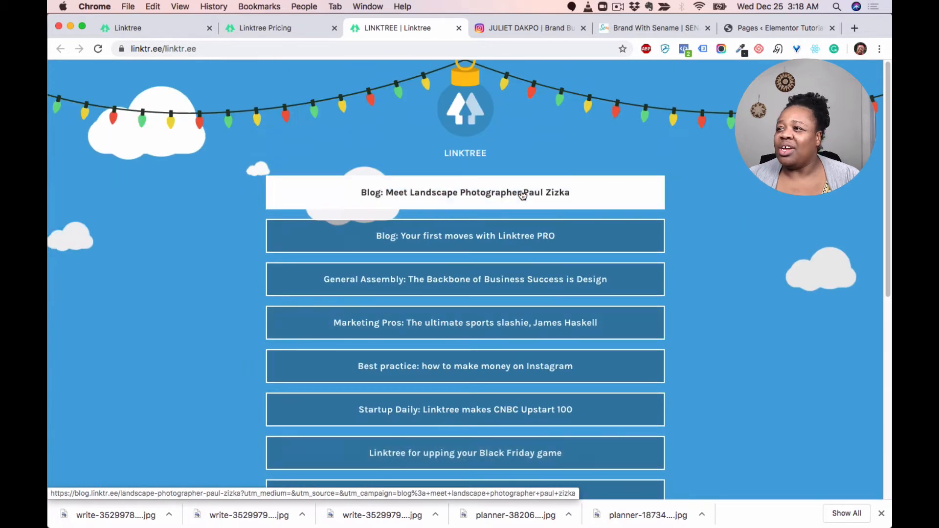
Step: Create a new WordPress page titled Brand With Sename
{"action": "left_click", "coordinate": [760, 27]}
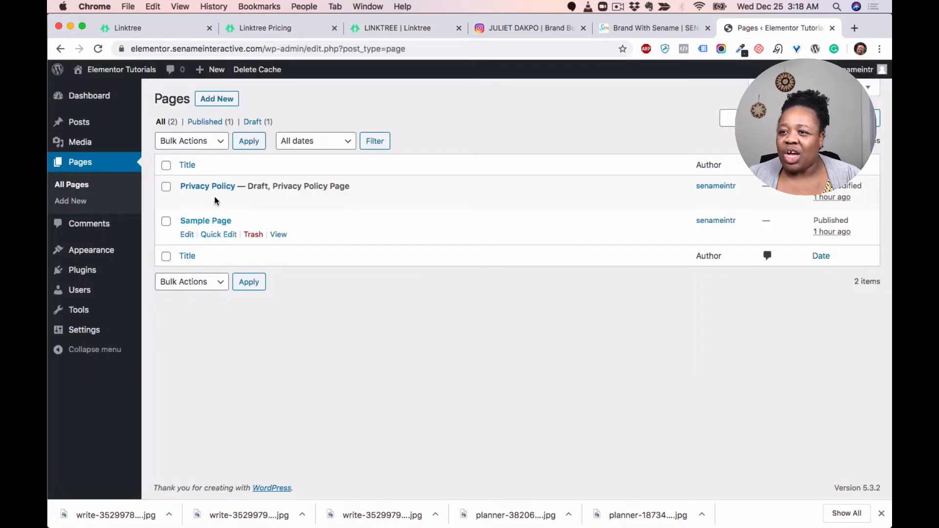
{"action": "left_click", "coordinate": [217, 100]}
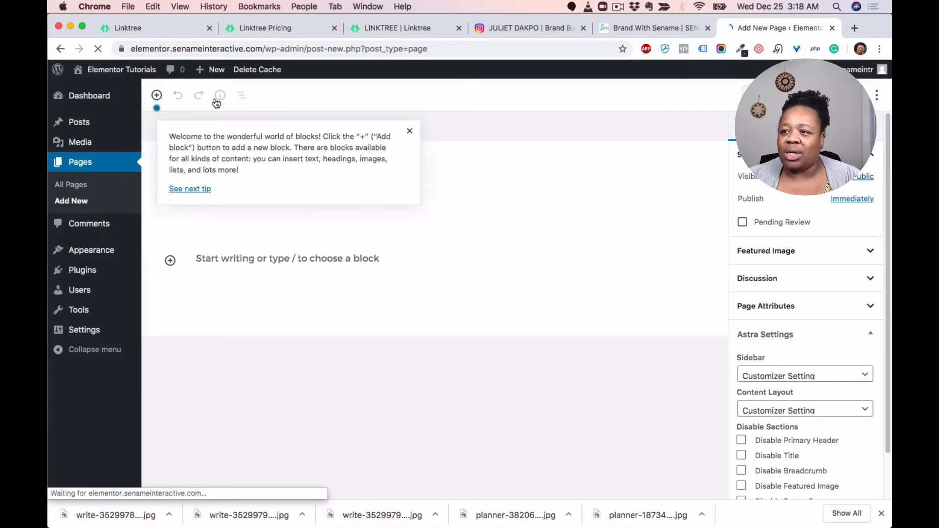
{"action": "left_click", "coordinate": [410, 133]}
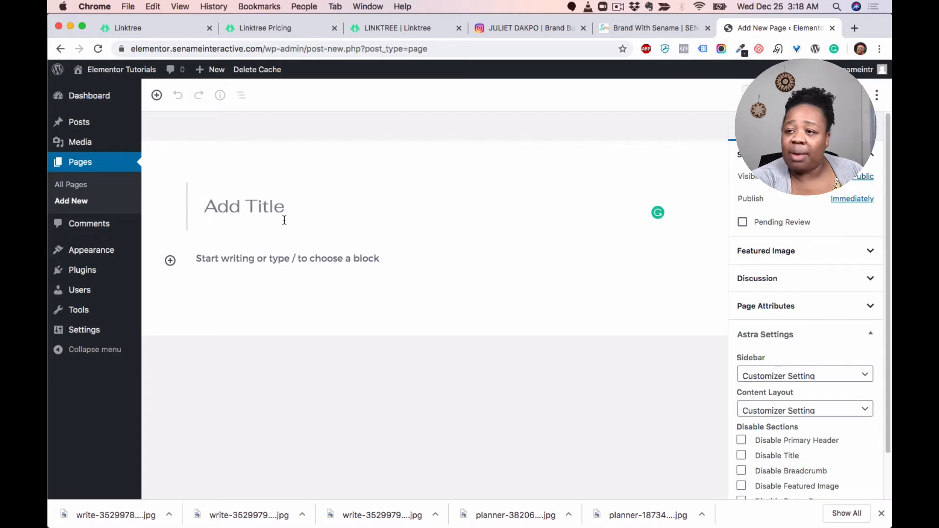
{"action": "type", "text": "Brand With Sename"}
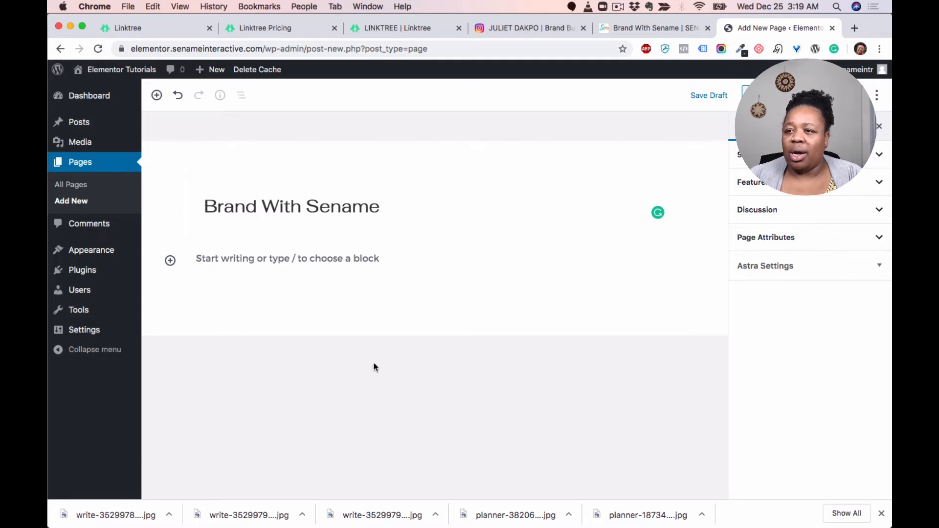
{"action": "left_click", "coordinate": [81, 270]}
{"action": "left_click", "coordinate": [505, 193]}
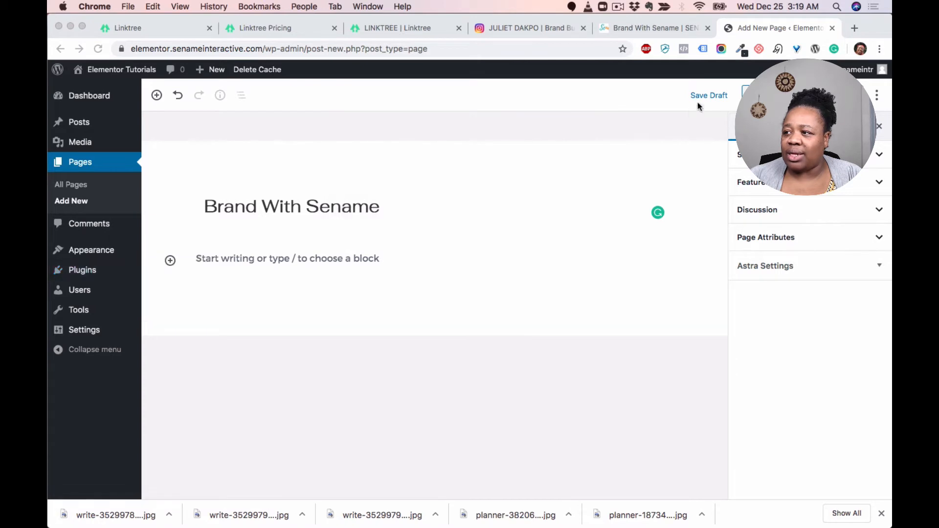
Step: Save the page as a draft and activate the Elementor and Forminator plugins
{"action": "left_click", "coordinate": [703, 95]}
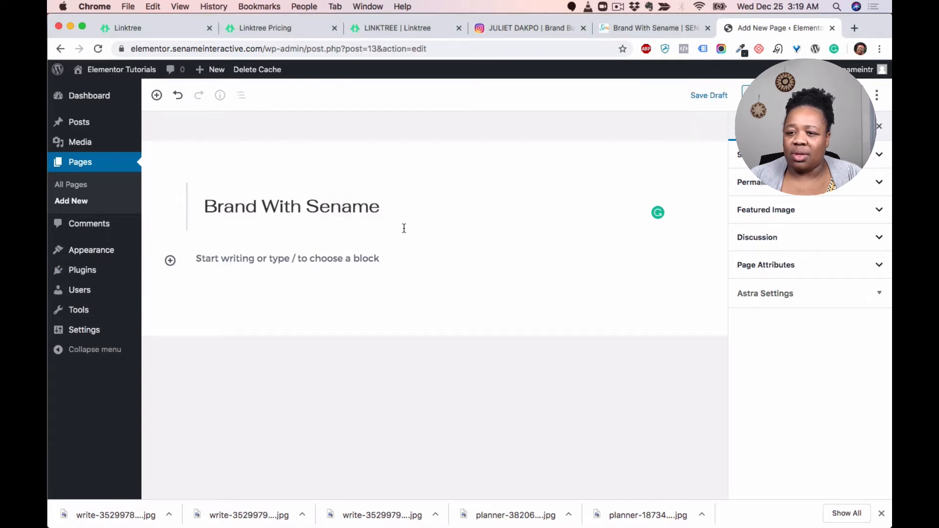
{"action": "left_click", "coordinate": [93, 276]}
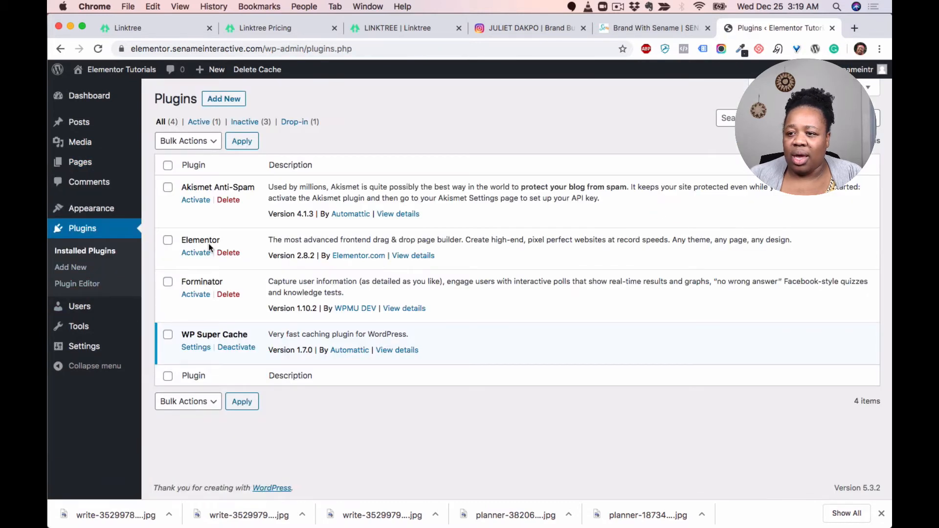
{"action": "left_click", "coordinate": [195, 253]}
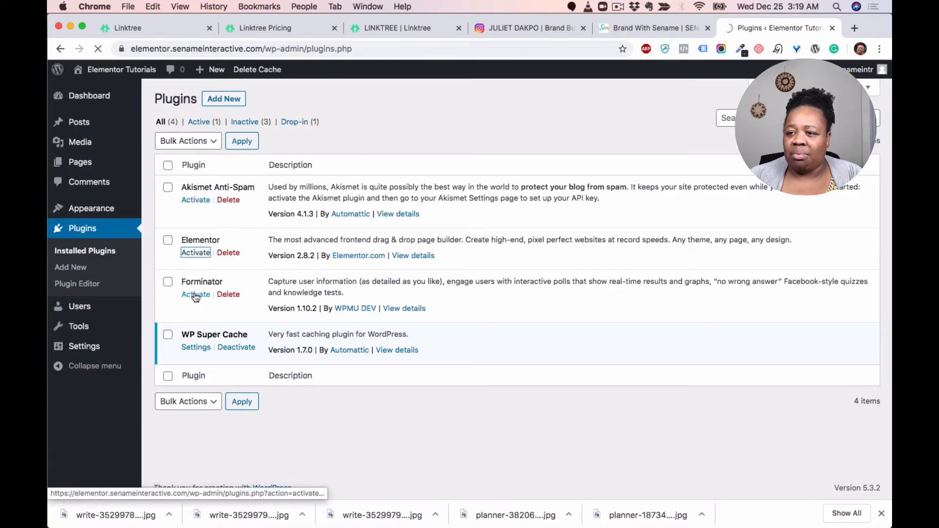
{"action": "left_click", "coordinate": [195, 295]}
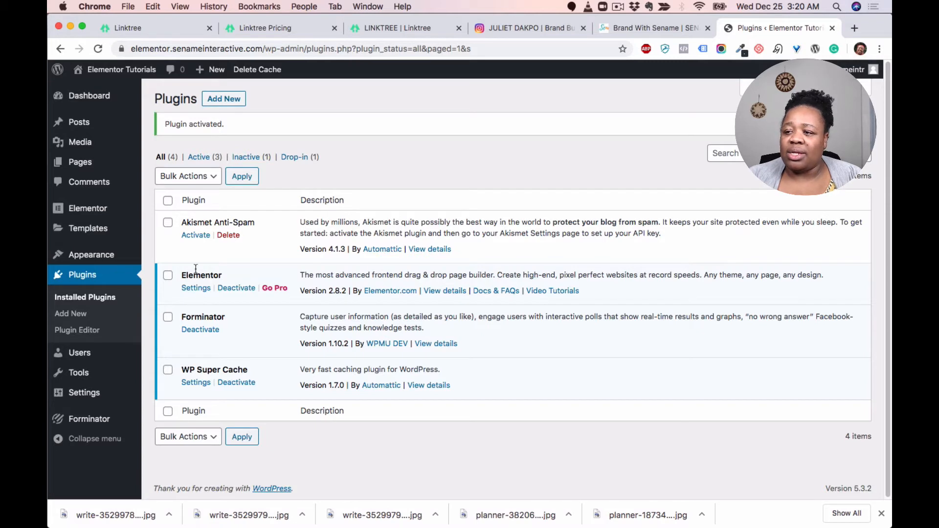
Step: Open the Brand With Sename page in Elementor and set its page layout to Elementor Canvas
{"action": "left_click", "coordinate": [218, 169]}
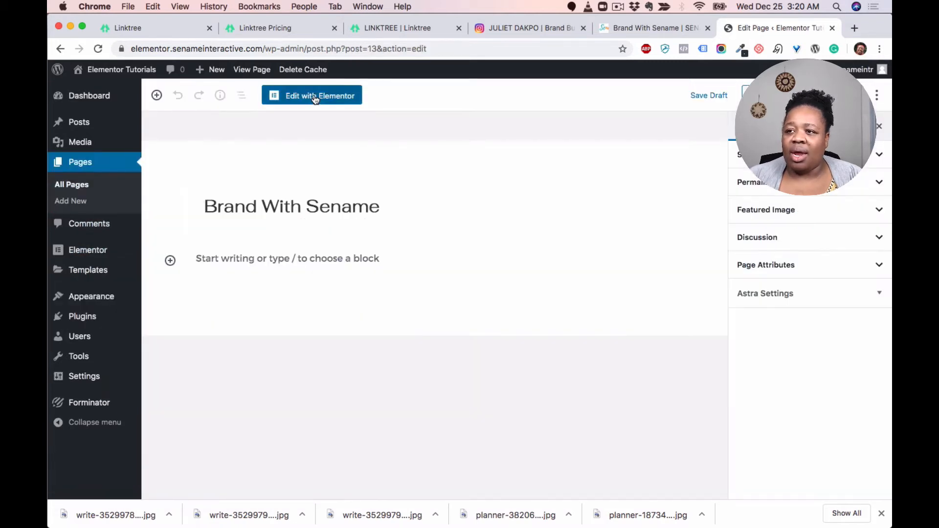
{"action": "left_click", "coordinate": [315, 99]}
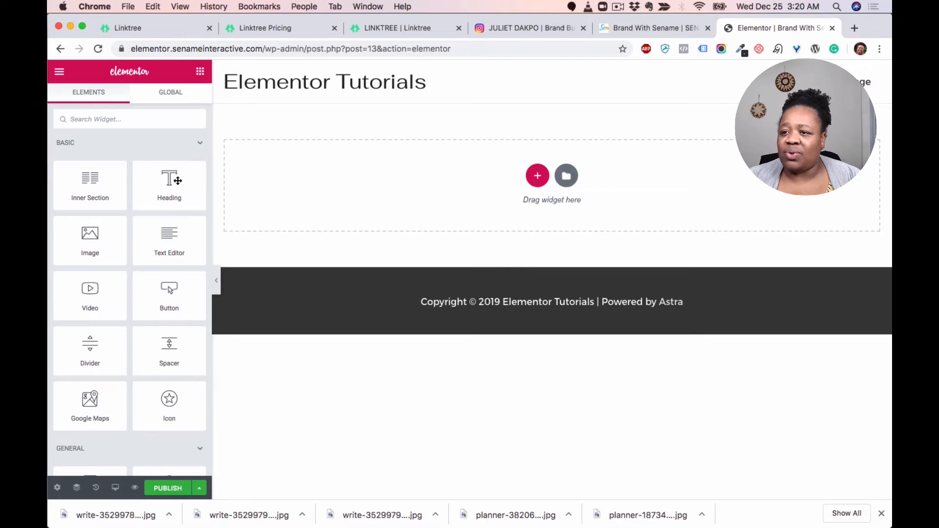
{"action": "left_click", "coordinate": [57, 488]}
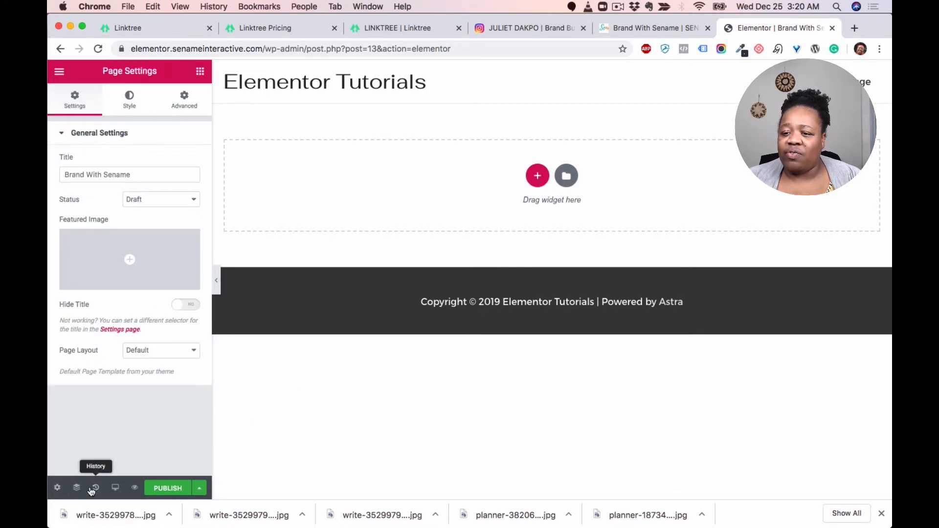
{"action": "left_click", "coordinate": [168, 353]}
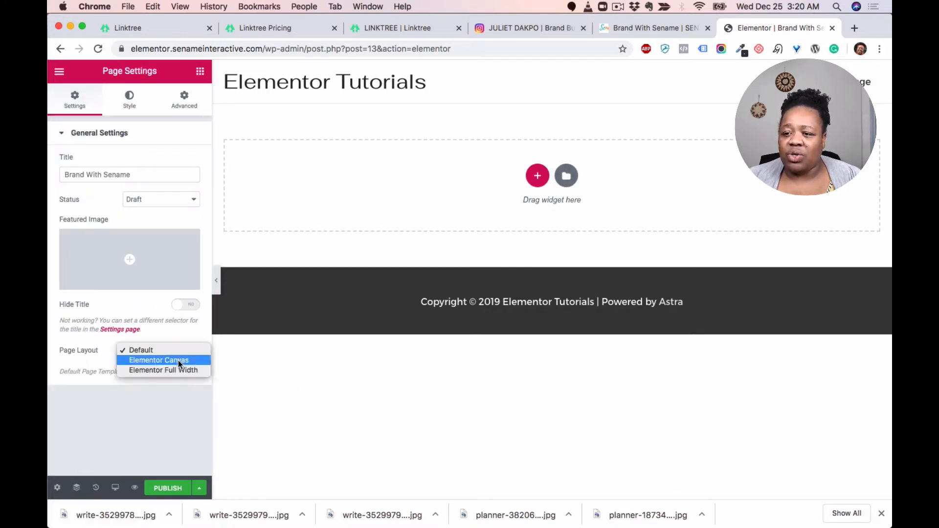
{"action": "left_click", "coordinate": [177, 362]}
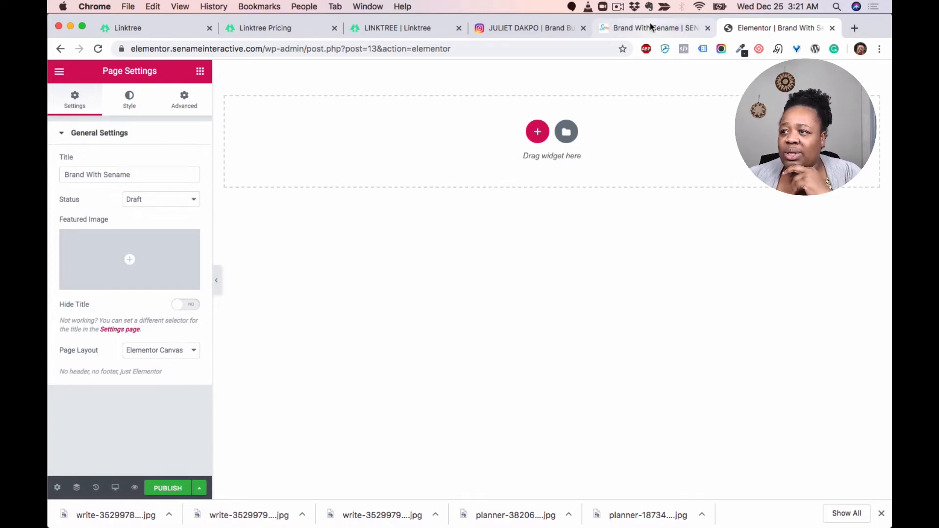
Step: Close the Instagram profile tab and the extra Brand With Sename page tab
{"action": "left_click", "coordinate": [422, 30]}
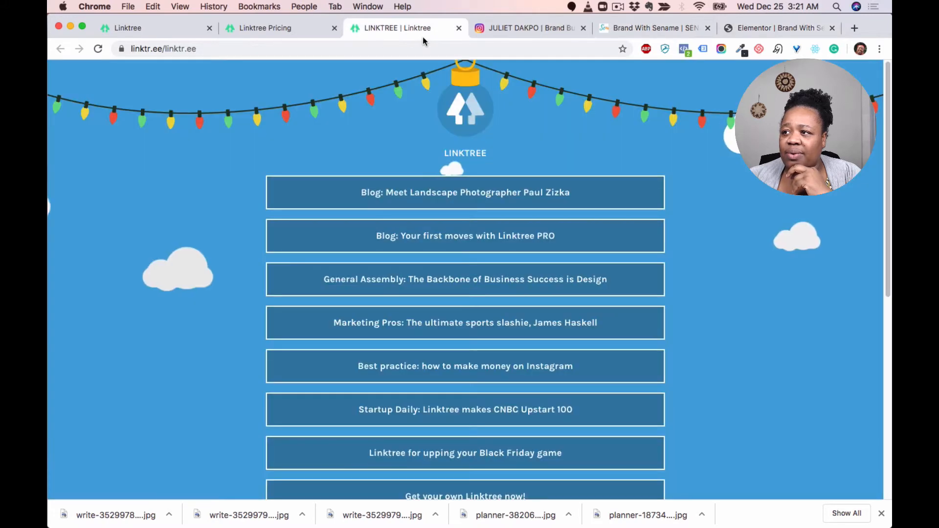
{"action": "left_click", "coordinate": [583, 28]}
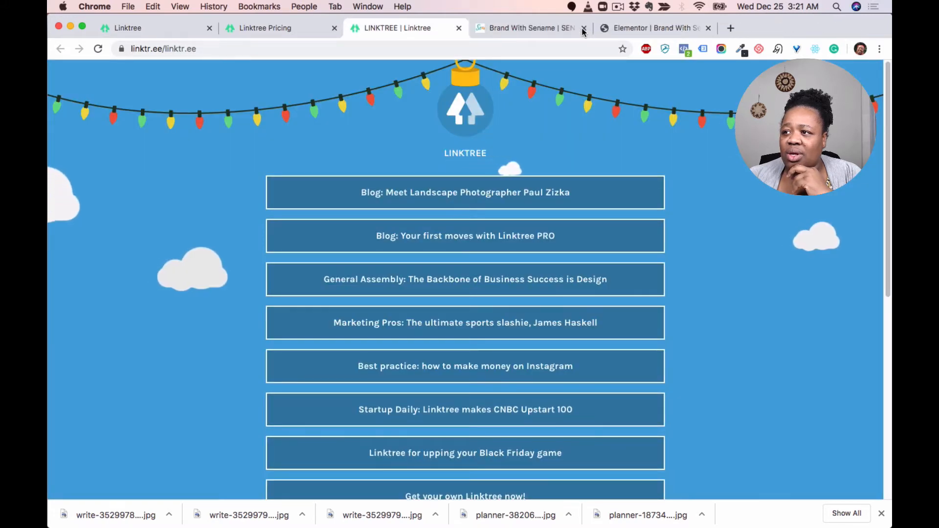
{"action": "left_click", "coordinate": [583, 29]}
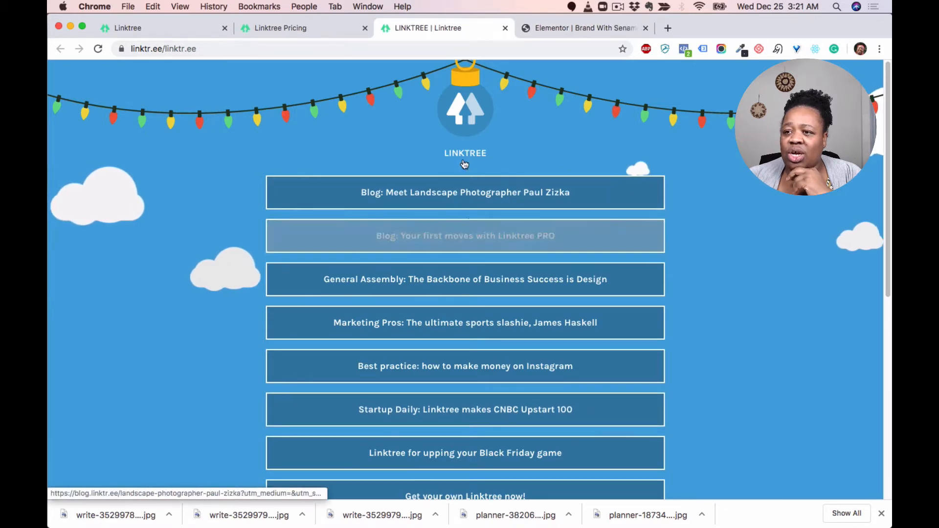
Step: Look over the Linktree example link page again from top to bottom
{"action": "scroll", "coordinate": [280, 129], "scroll_direction": "down", "scroll_amount": 10}
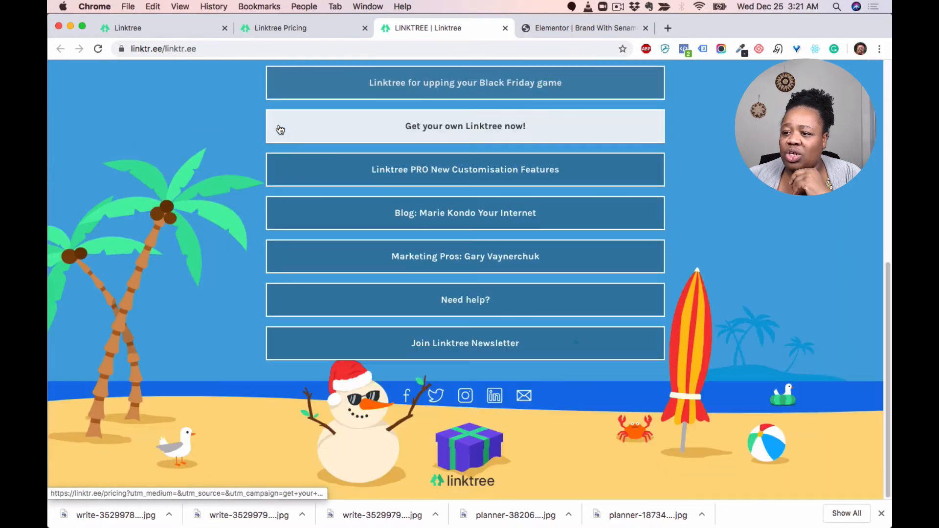
{"action": "scroll", "coordinate": [279, 129], "scroll_direction": "up", "scroll_amount": 8}
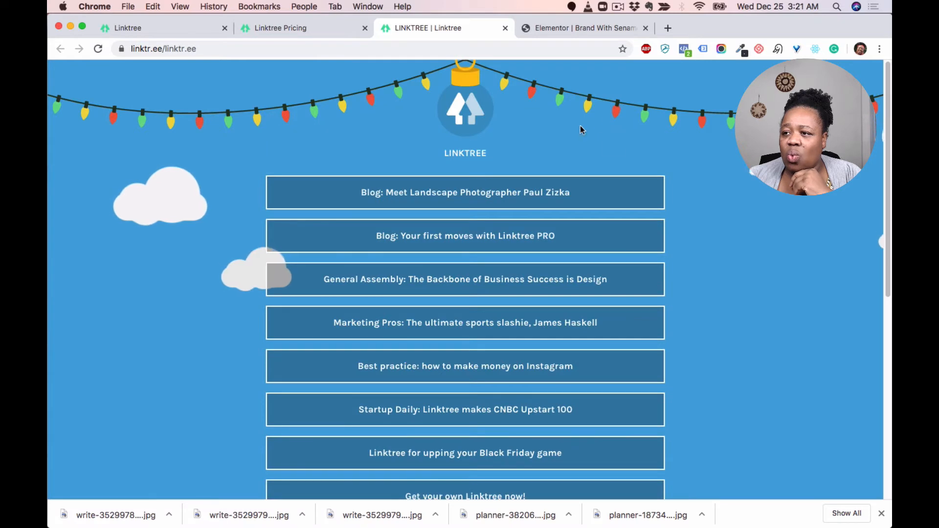
{"action": "left_click", "coordinate": [572, 28]}
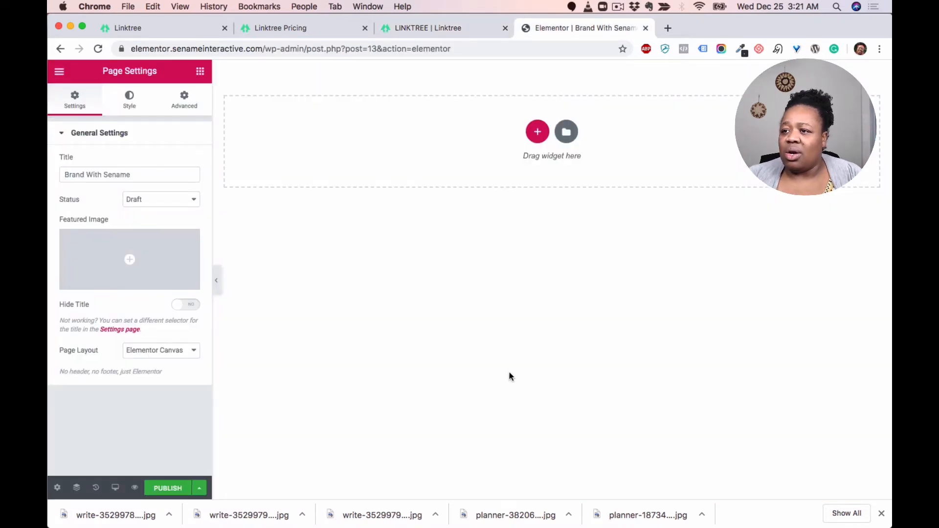
Step: Add a one-column section to the page and place an Image widget in it
{"action": "left_click", "coordinate": [537, 132]}
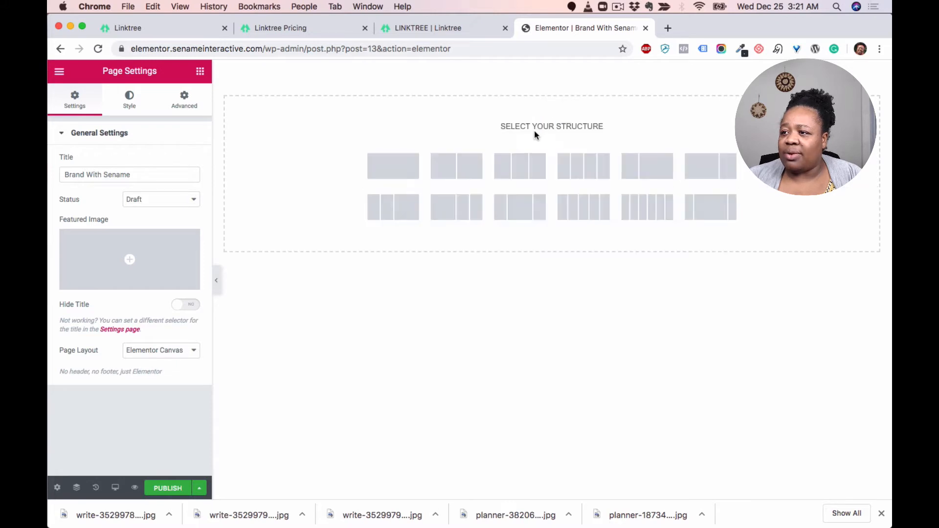
{"action": "left_click", "coordinate": [399, 167]}
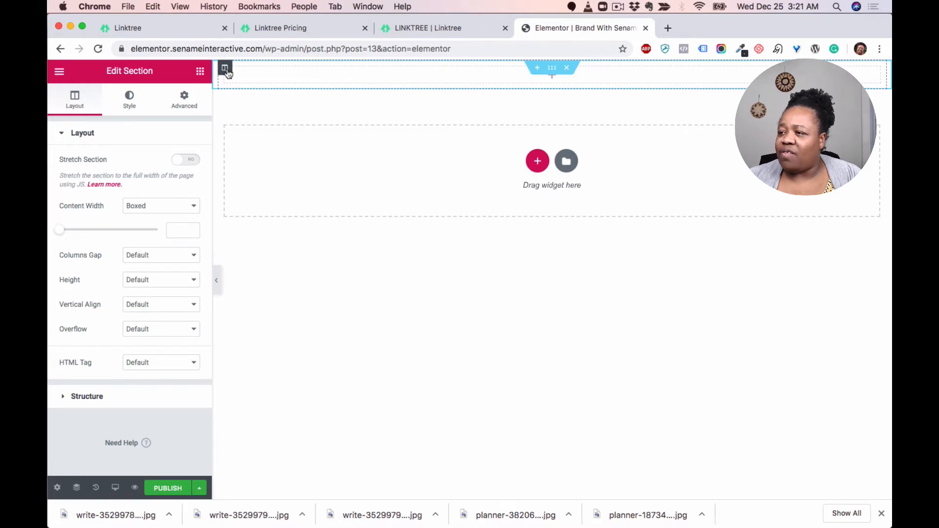
{"action": "left_click", "coordinate": [578, 77]}
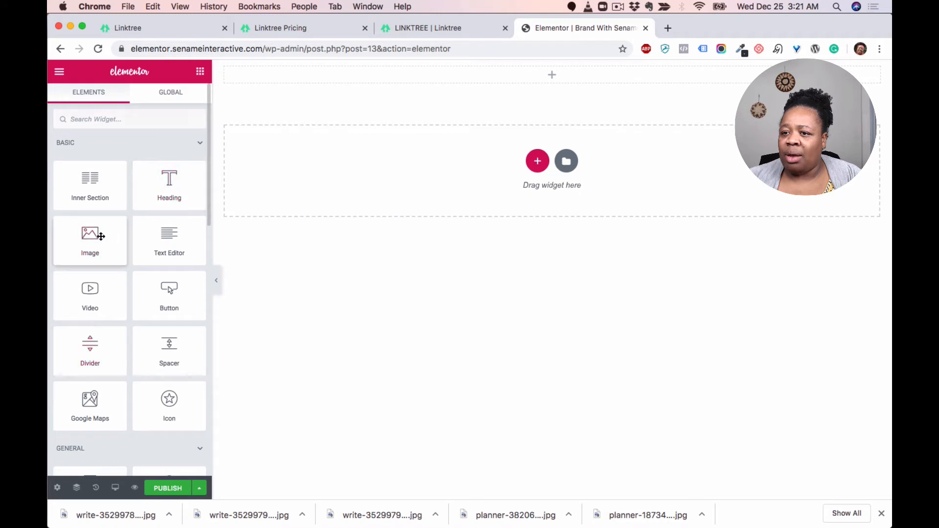
{"action": "left_click_drag", "start_coordinate": [101, 236], "coordinate": [552, 78]}
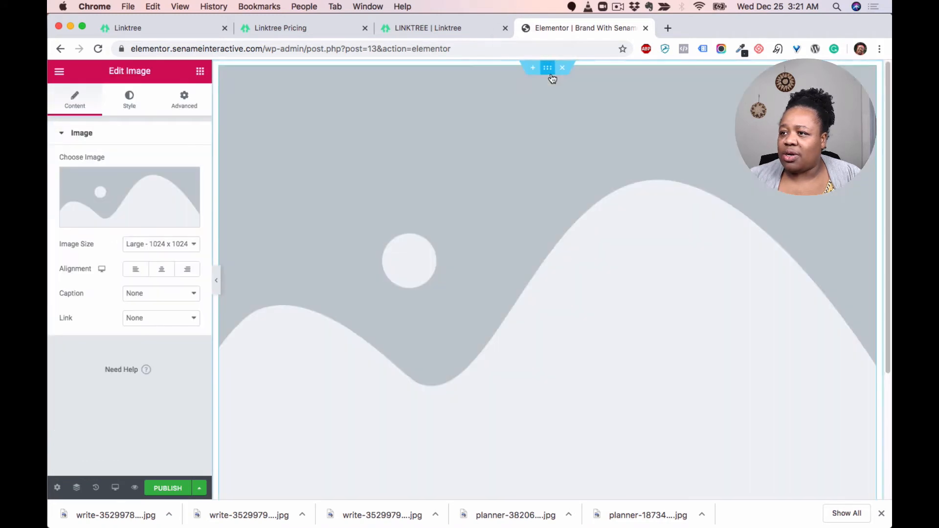
{"action": "scroll", "coordinate": [606, 242], "scroll_direction": "down", "scroll_amount": 4}
{"action": "scroll", "coordinate": [606, 242], "scroll_direction": "up", "scroll_amount": 4}
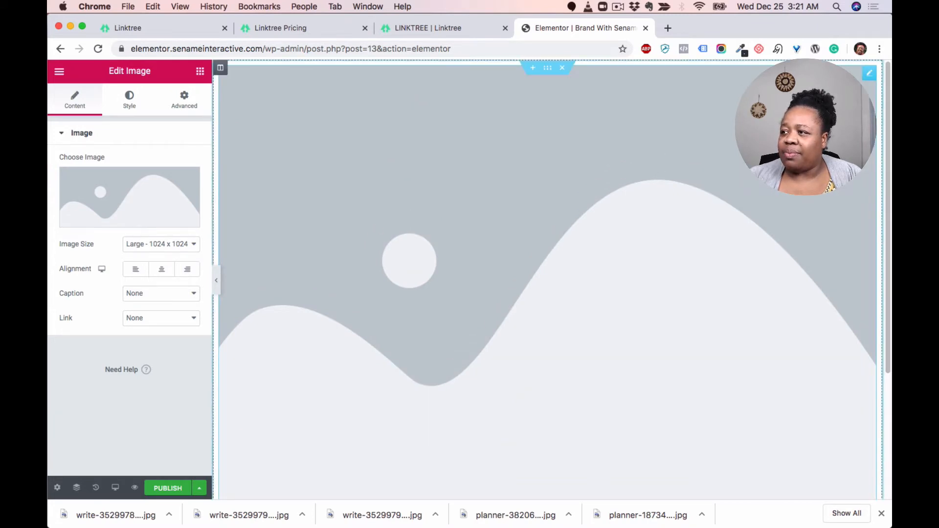
Step: Insert the branded profile-2 photo from the media library into the Image widget
{"action": "mouse_move", "coordinate": [152, 199]}
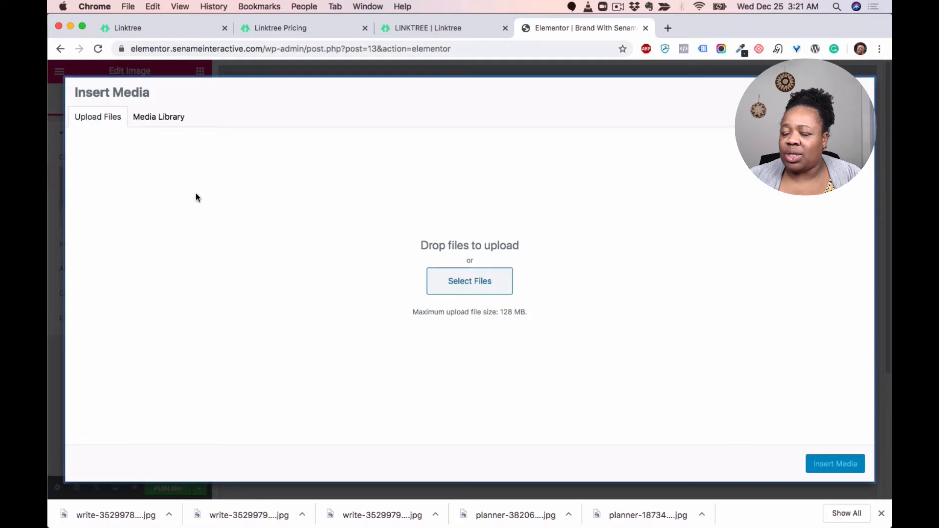
{"action": "left_click", "coordinate": [148, 123]}
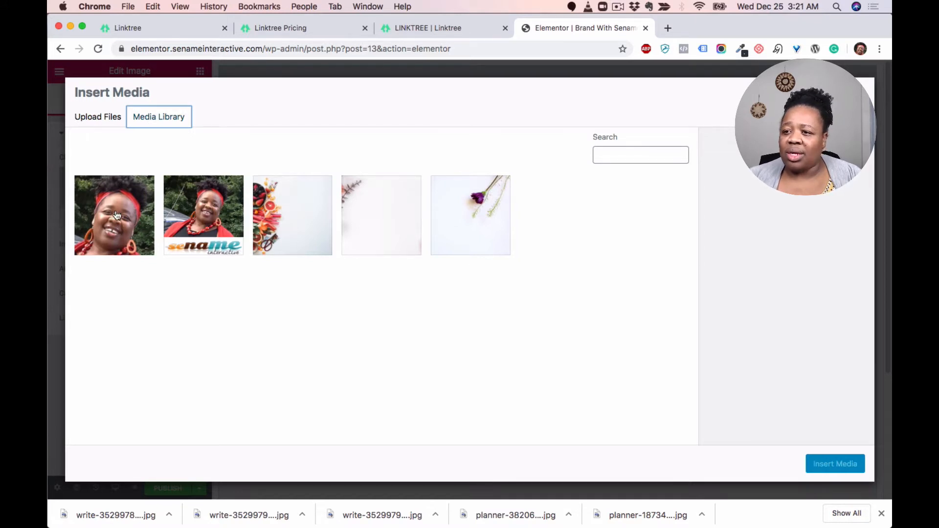
{"action": "left_click", "coordinate": [207, 210]}
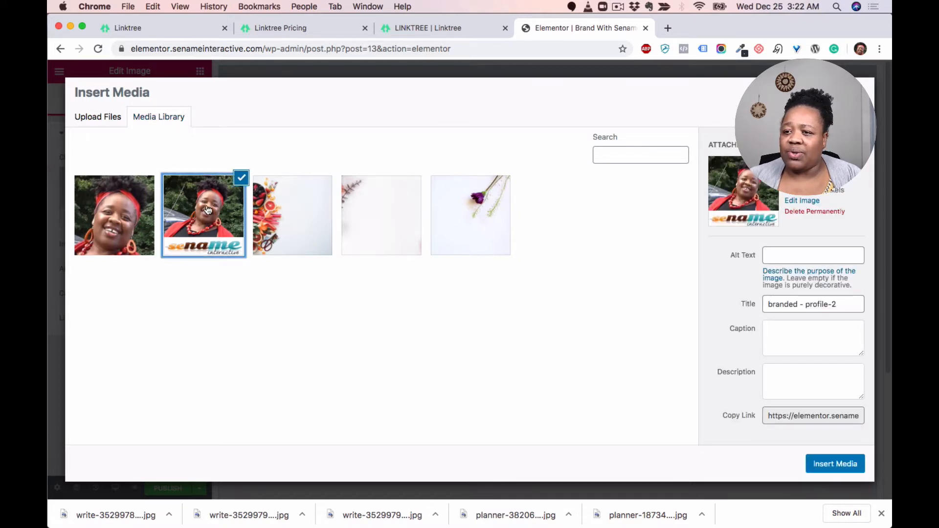
{"action": "left_click", "coordinate": [837, 468]}
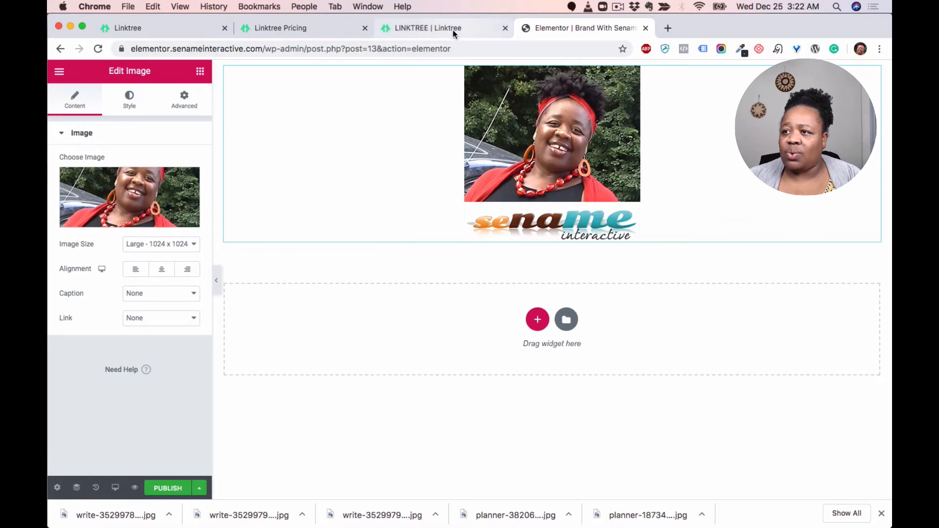
Step: Set the image's border radius to 999 on all corners to make it round
{"action": "left_click", "coordinate": [430, 28]}
{"action": "left_click", "coordinate": [569, 32]}
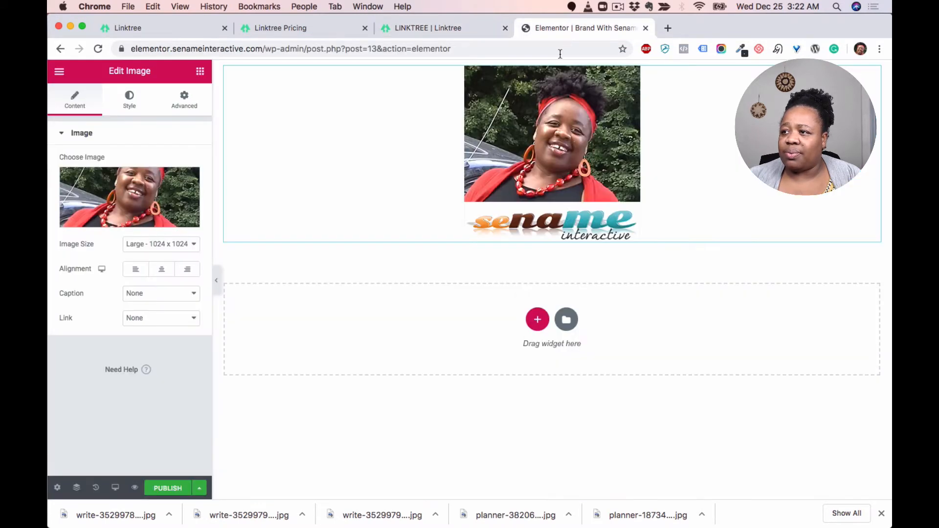
{"action": "left_click", "coordinate": [182, 106]}
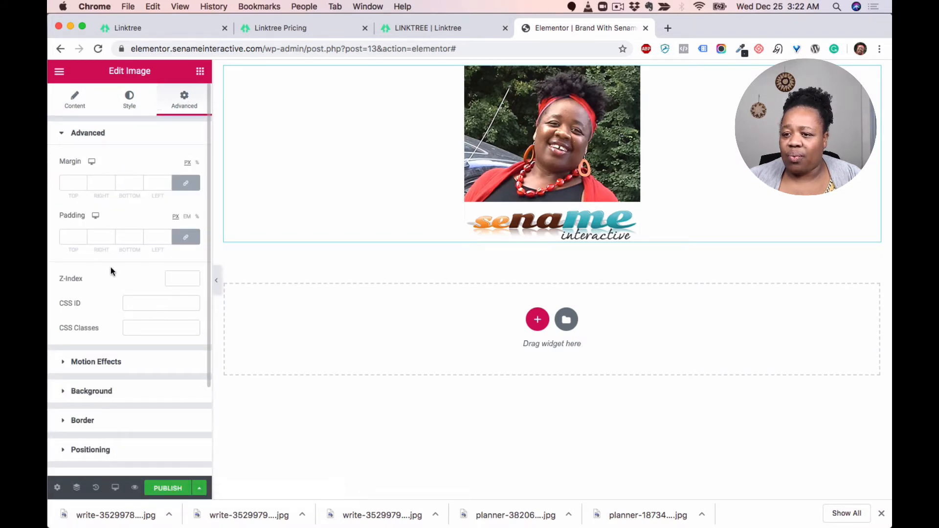
{"action": "left_click", "coordinate": [128, 105]}
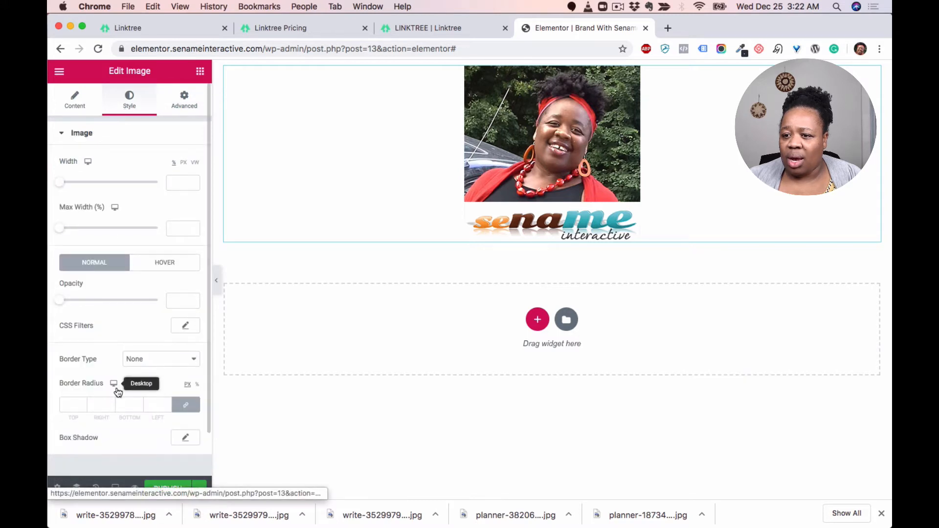
{"action": "scroll", "coordinate": [99, 367], "scroll_direction": "down", "scroll_amount": 2}
{"action": "scroll", "coordinate": [99, 368], "scroll_direction": "down", "scroll_amount": 1}
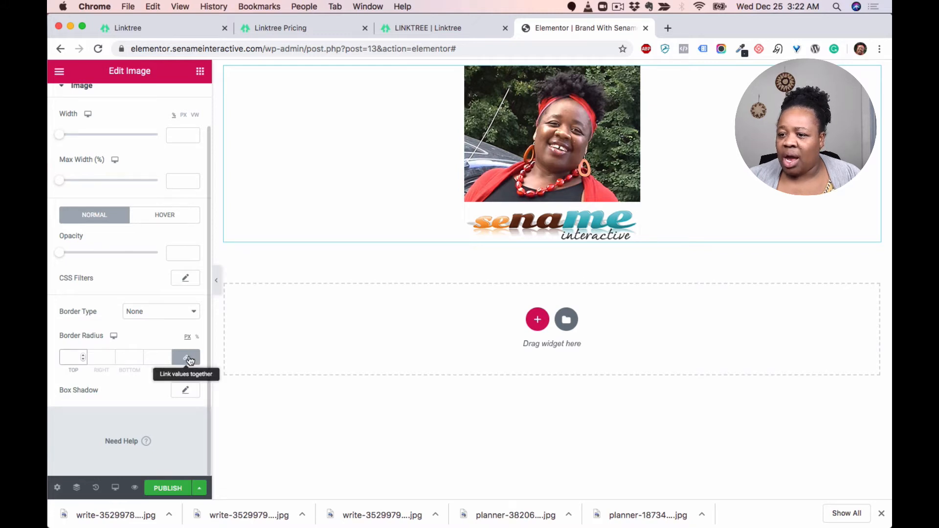
{"action": "left_click", "coordinate": [74, 357]}
{"action": "type", "text": "999"}
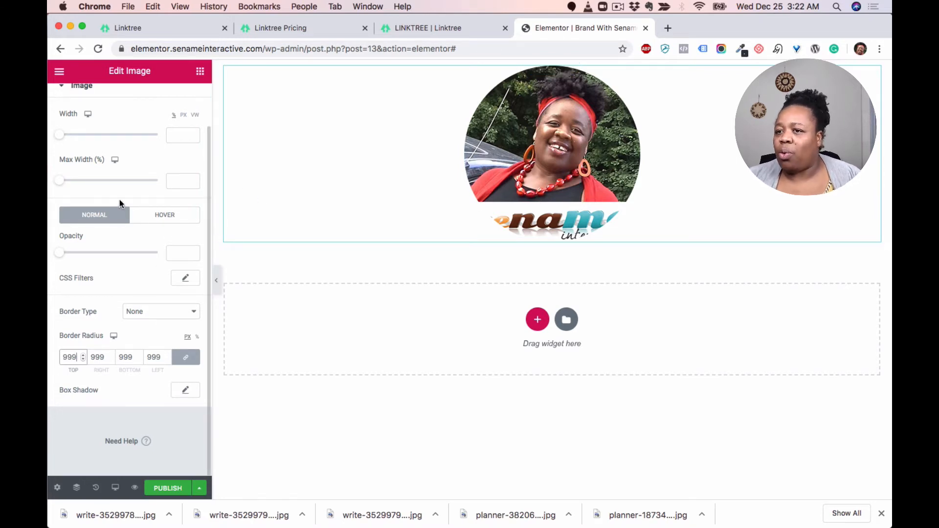
Step: Set the image's max width to 9%
{"action": "scroll", "coordinate": [119, 198], "scroll_direction": "up", "scroll_amount": 1}
{"action": "scroll", "coordinate": [119, 198], "scroll_direction": "up", "scroll_amount": 3}
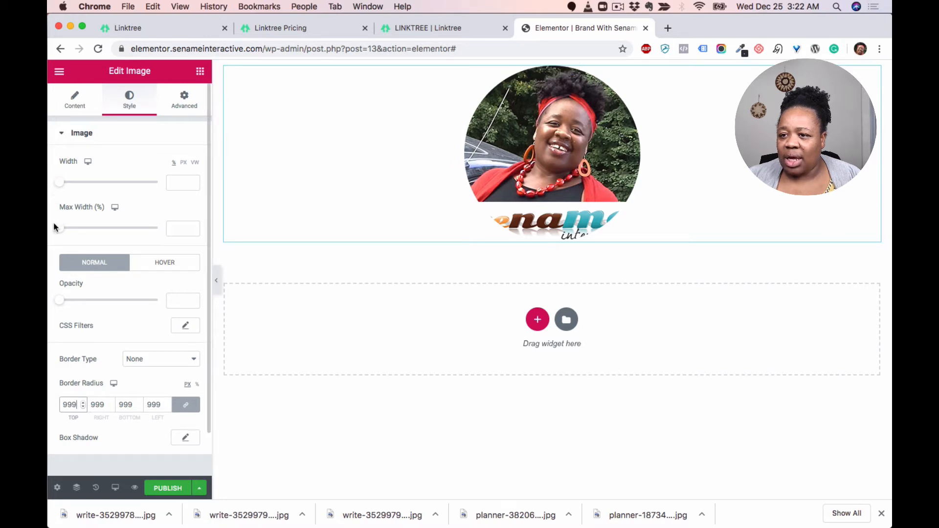
{"action": "left_click_drag", "start_coordinate": [61, 229], "coordinate": [70, 234]}
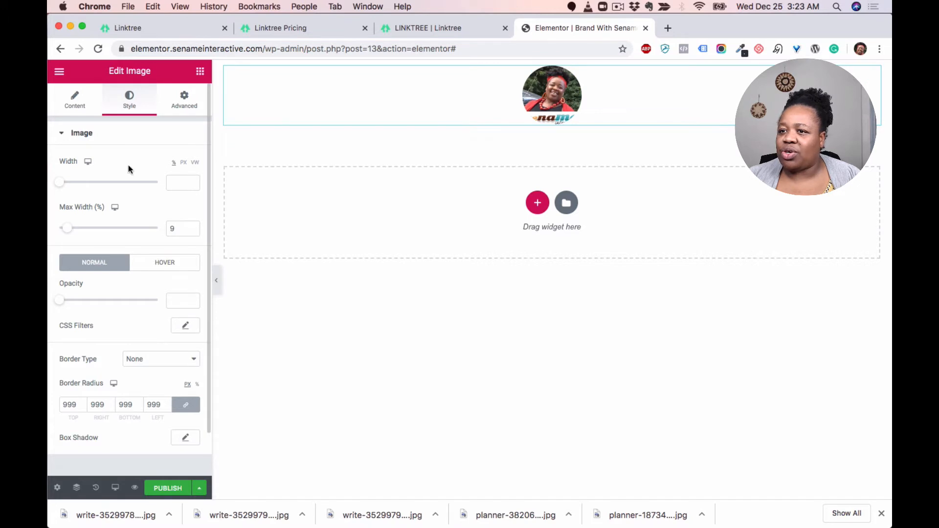
Step: Replace the image with the unbranded profile photo from the media library
{"action": "left_click", "coordinate": [75, 100]}
{"action": "left_click", "coordinate": [108, 220]}
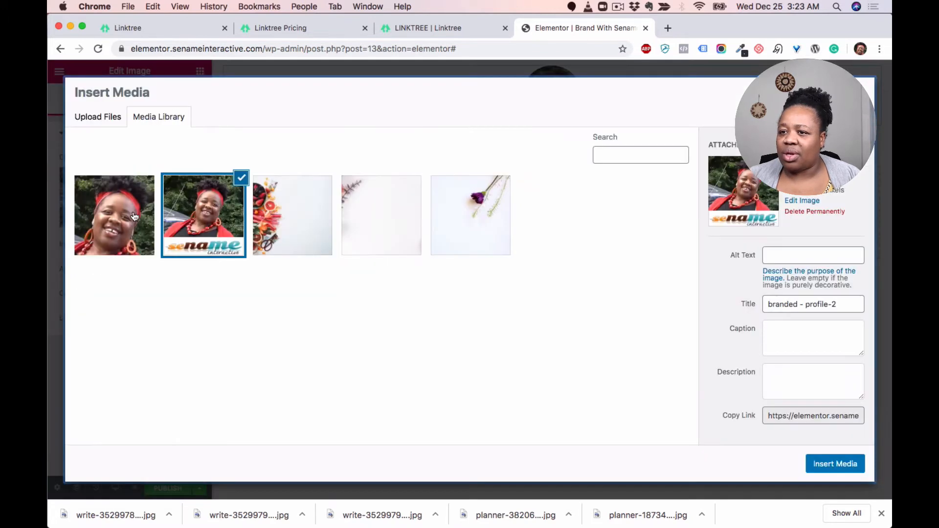
{"action": "left_click", "coordinate": [108, 220]}
{"action": "left_click", "coordinate": [821, 464]}
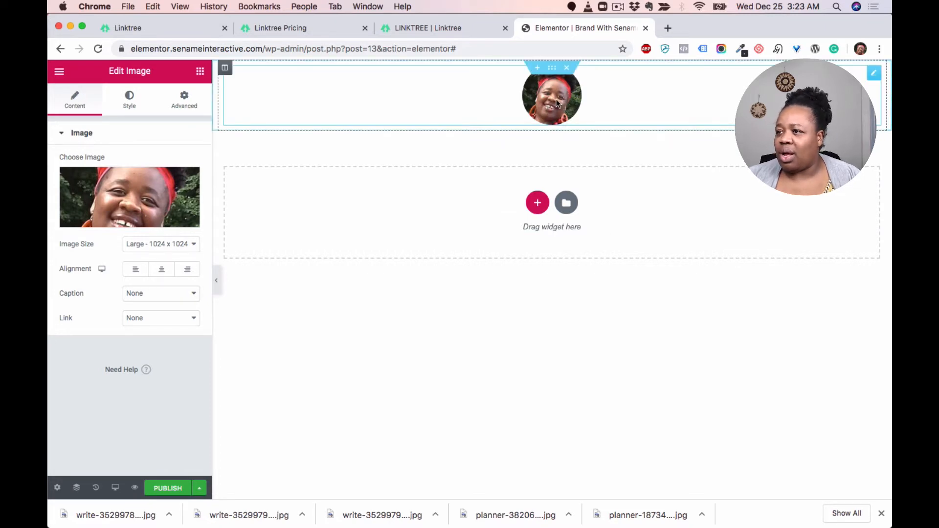
{"action": "left_click", "coordinate": [462, 25]}
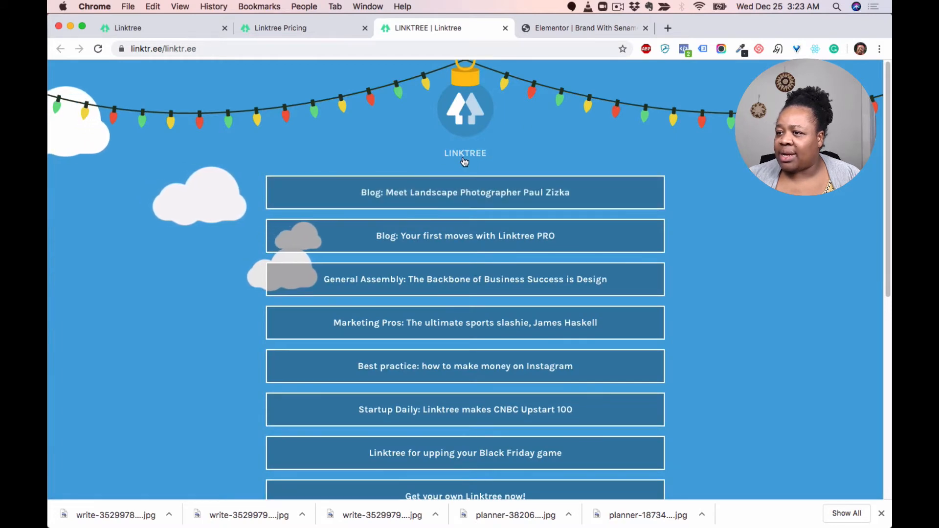
{"action": "left_click", "coordinate": [579, 28]}
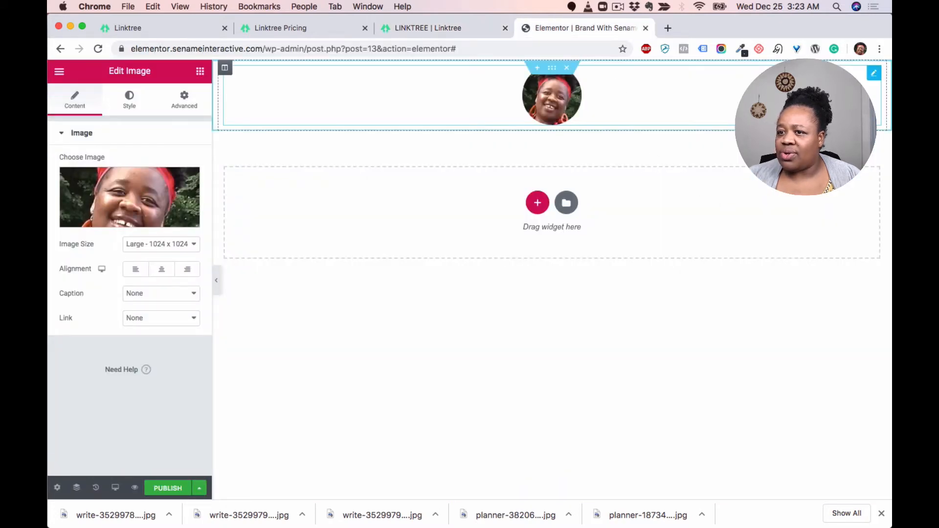
Step: Add a Heading widget below the profile photo, set its HTML tag to H5 and center it
{"action": "left_click", "coordinate": [199, 71]}
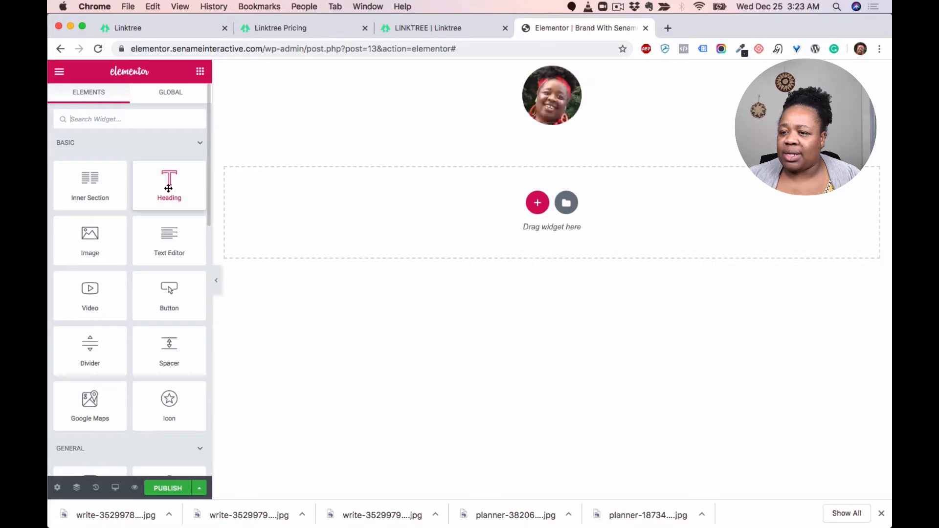
{"action": "left_click_drag", "start_coordinate": [169, 182], "coordinate": [553, 130]}
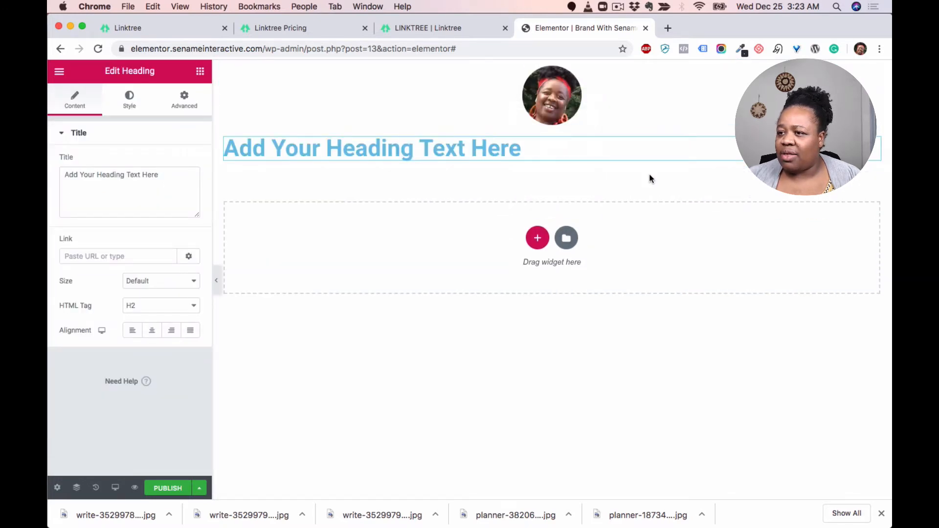
{"action": "left_click", "coordinate": [164, 305]}
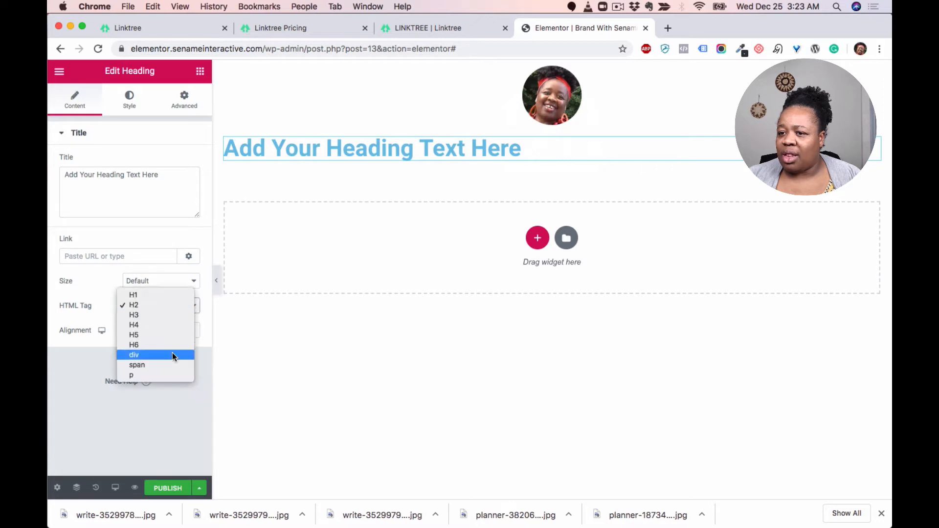
{"action": "left_click", "coordinate": [166, 334]}
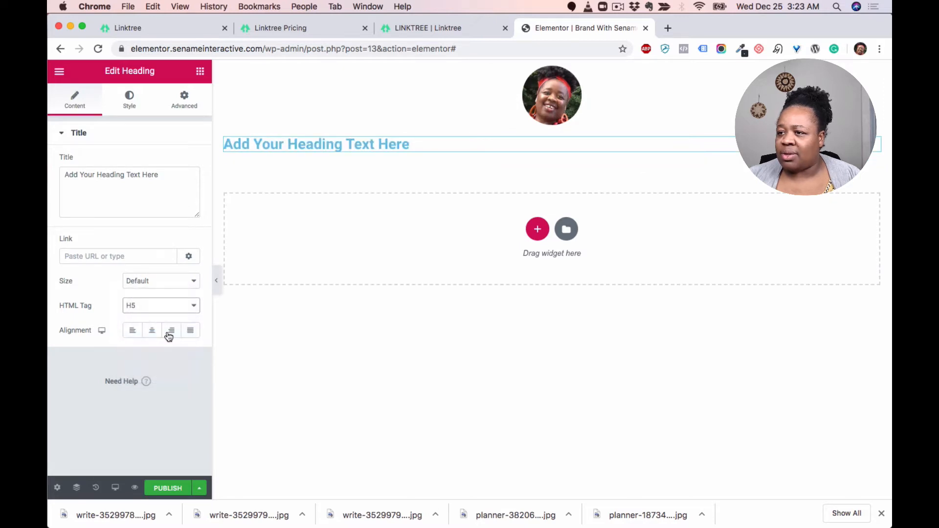
{"action": "left_click", "coordinate": [151, 331]}
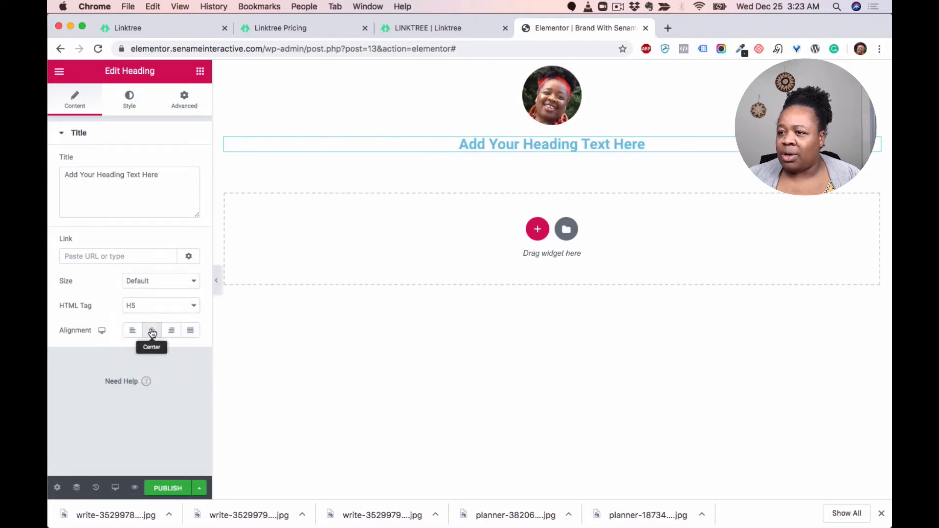
Step: Set the heading's text color to the dark gray #54595F swatch
{"action": "left_click", "coordinate": [133, 102]}
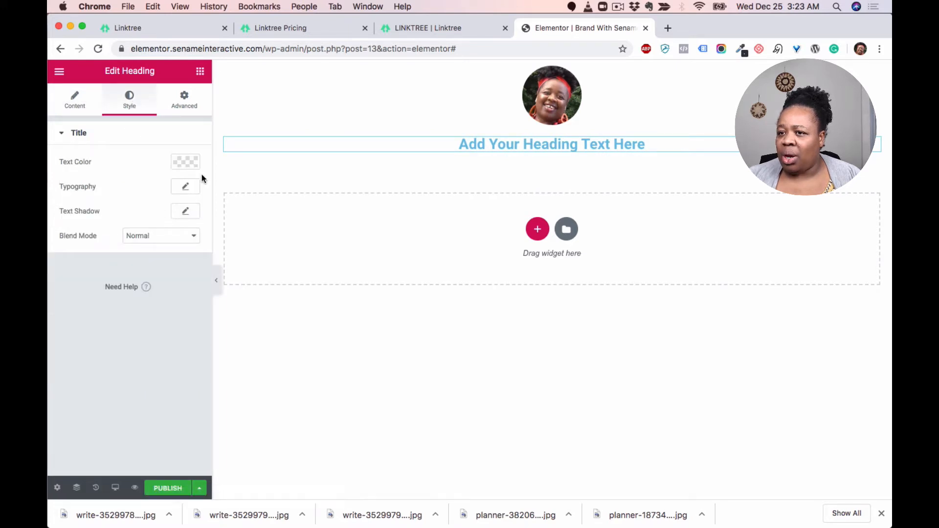
{"action": "left_click", "coordinate": [188, 164]}
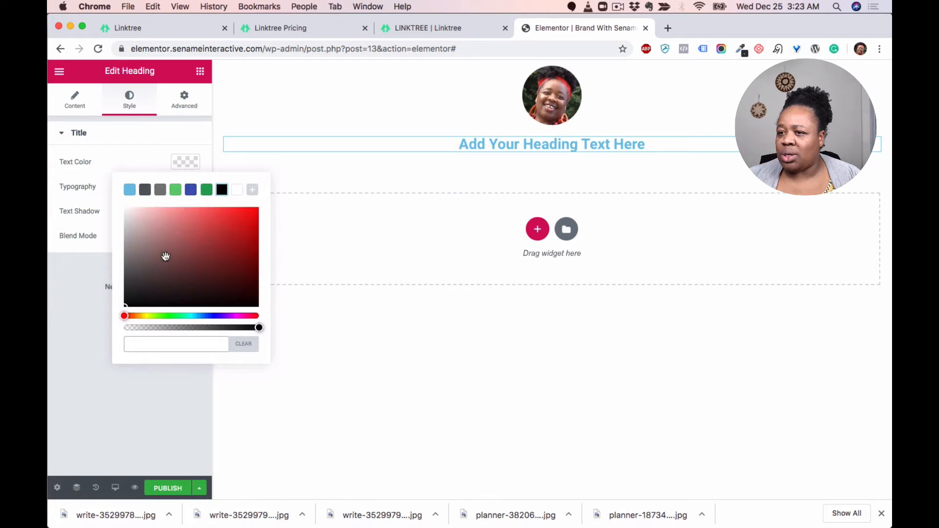
{"action": "left_click", "coordinate": [222, 190]}
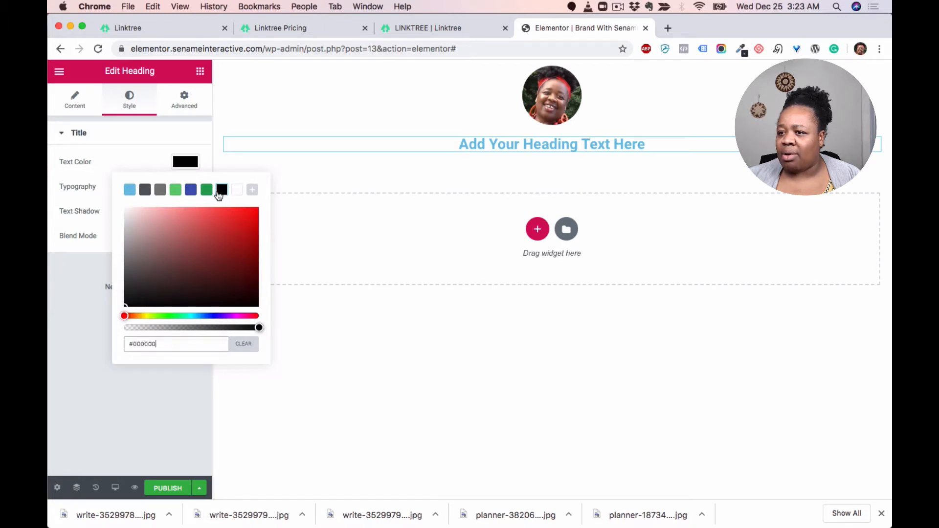
{"action": "left_click_drag", "start_coordinate": [164, 341], "coordinate": [130, 344]}
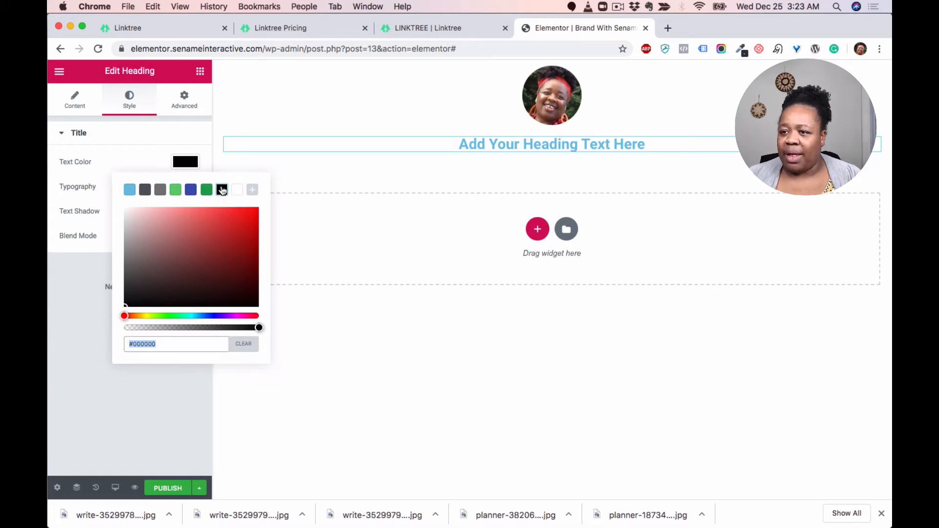
{"action": "left_click", "coordinate": [206, 190]}
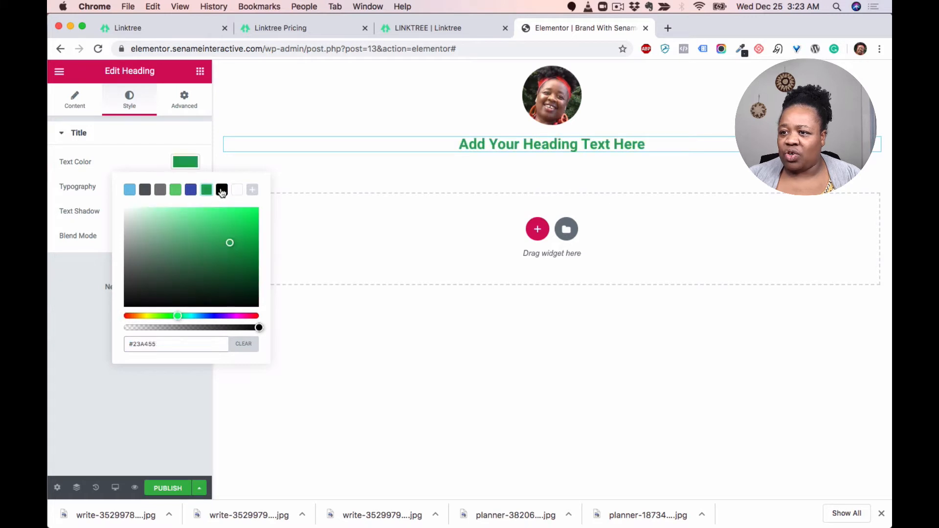
{"action": "left_click", "coordinate": [222, 190]}
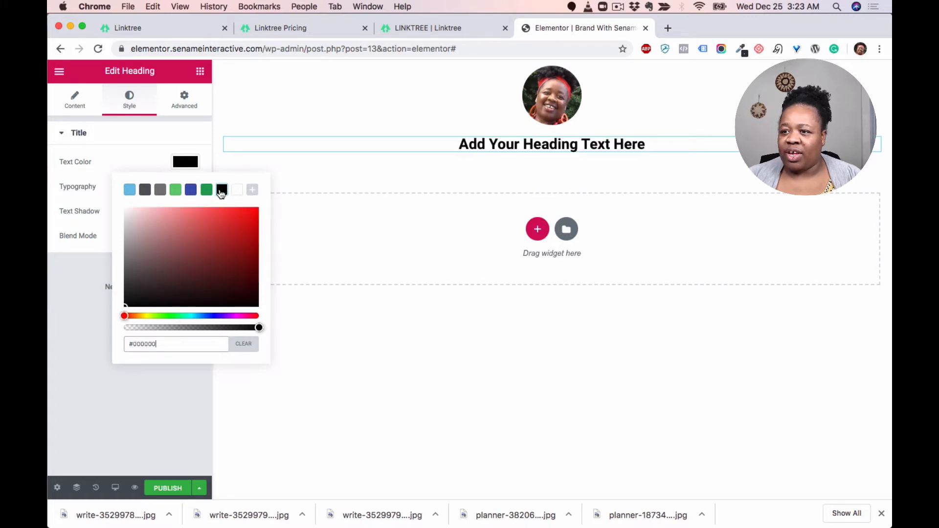
{"action": "left_click", "coordinate": [146, 192]}
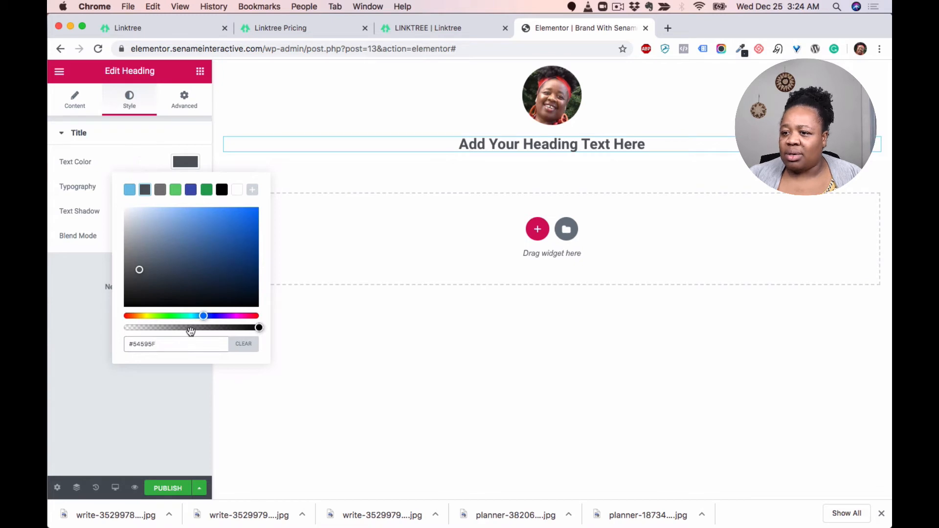
{"action": "left_click", "coordinate": [90, 292]}
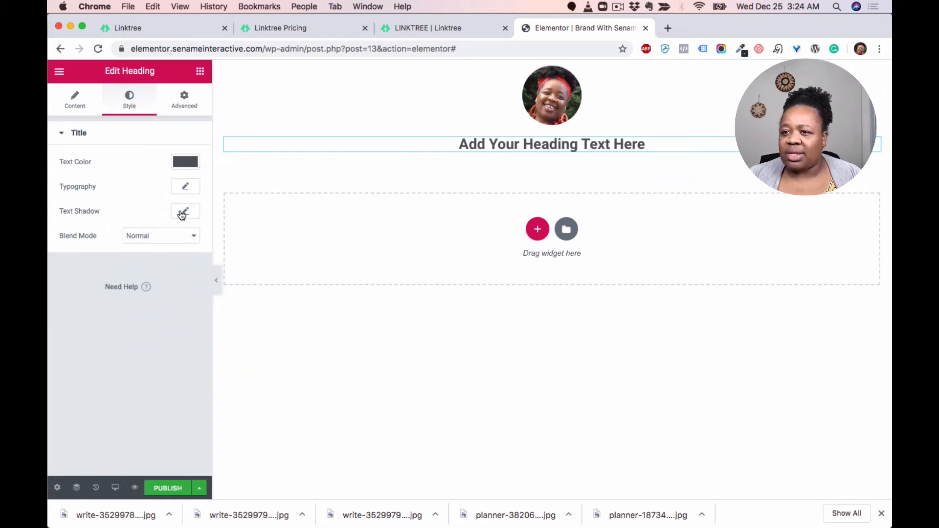
Step: Try the H6 HTML tag for the heading and switch back to H5
{"action": "left_click", "coordinate": [90, 111]}
{"action": "left_click", "coordinate": [164, 304]}
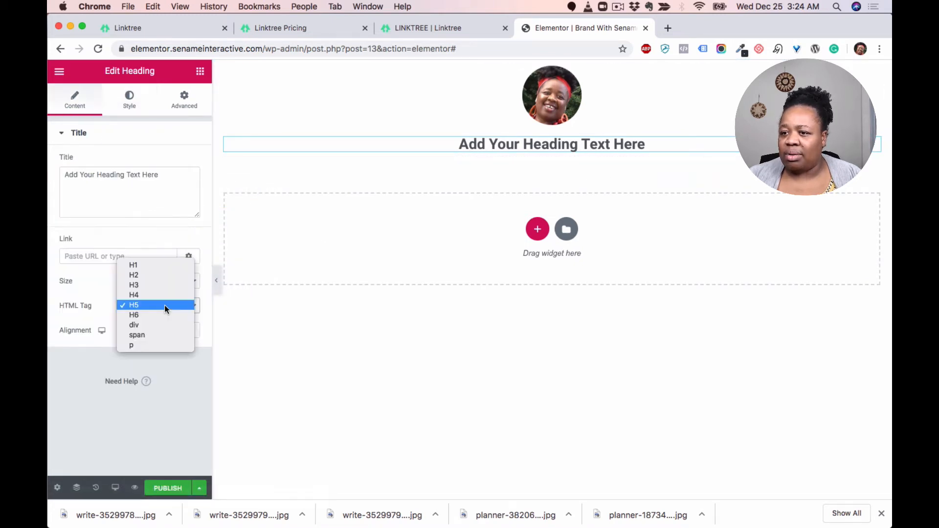
{"action": "left_click", "coordinate": [163, 315]}
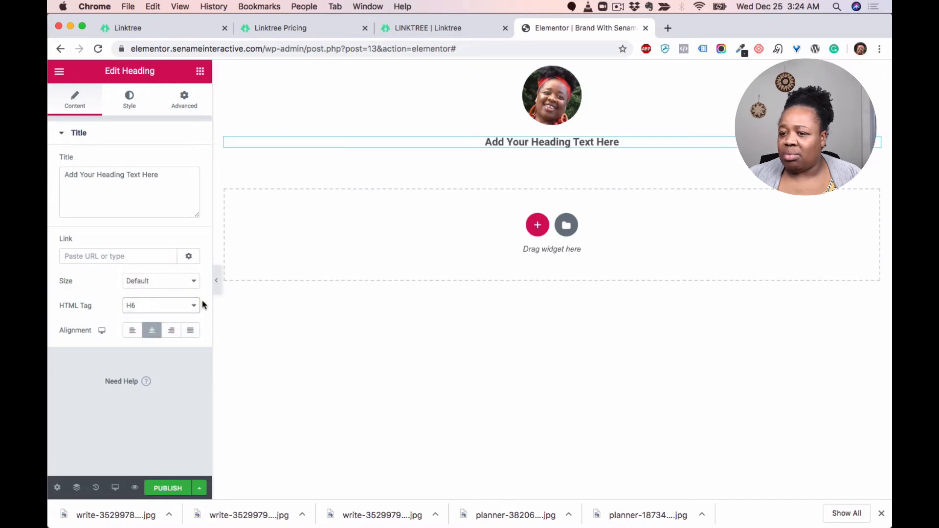
{"action": "left_click", "coordinate": [158, 307]}
{"action": "left_click", "coordinate": [152, 295]}
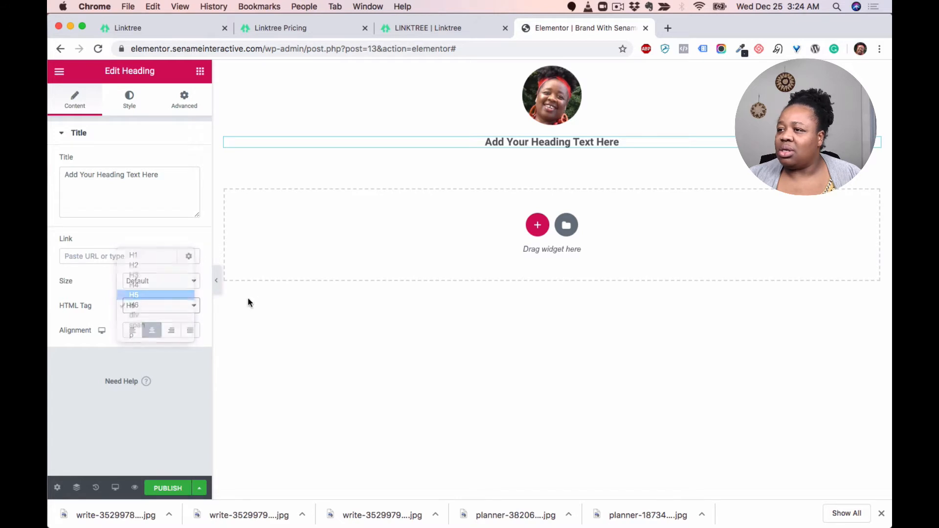
Step: Set the heading's typography size to 18 px
{"action": "left_click", "coordinate": [142, 99]}
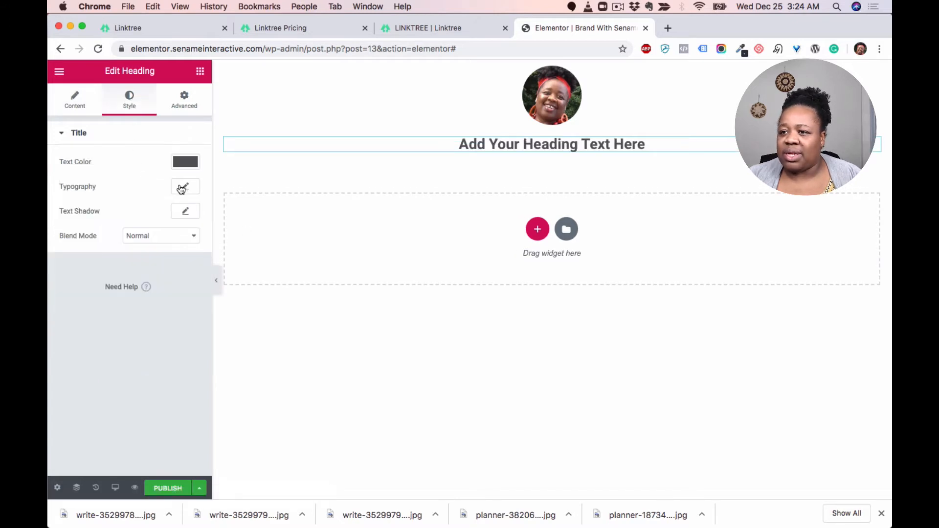
{"action": "left_click", "coordinate": [186, 186]}
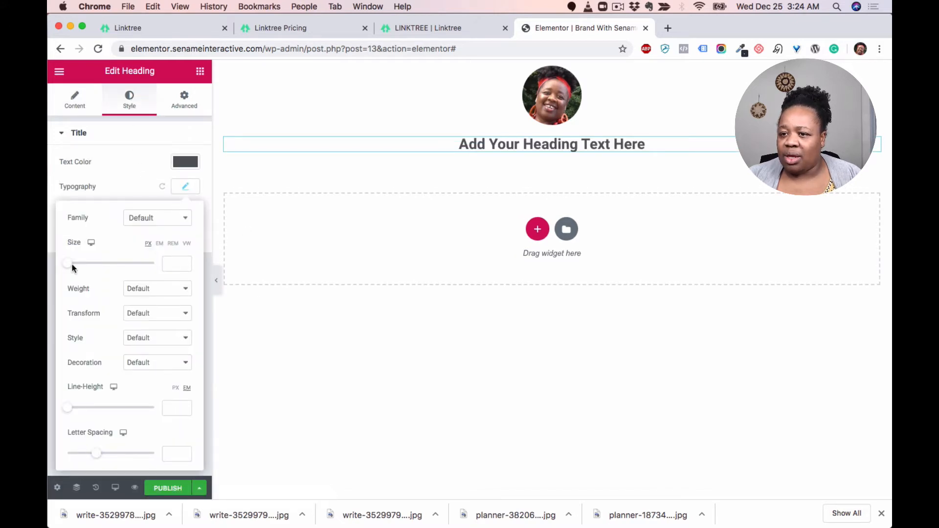
{"action": "left_click_drag", "start_coordinate": [70, 267], "coordinate": [77, 268]}
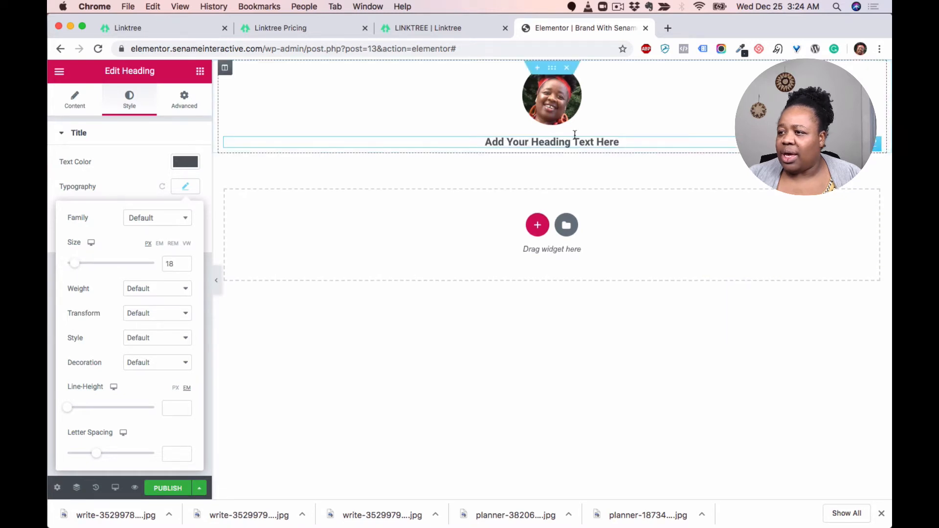
Step: Replace the heading text with "Welcome! See Below For Everything You need"
{"action": "left_click", "coordinate": [629, 143]}
{"action": "left_click_drag", "start_coordinate": [629, 143], "coordinate": [481, 143]}
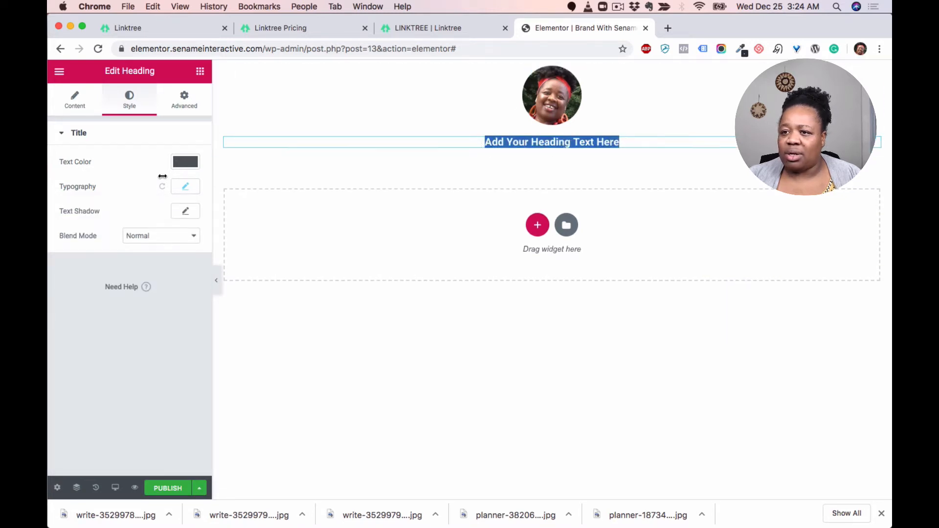
{"action": "left_click", "coordinate": [58, 103]}
{"action": "left_click_drag", "start_coordinate": [180, 178], "coordinate": [49, 165]}
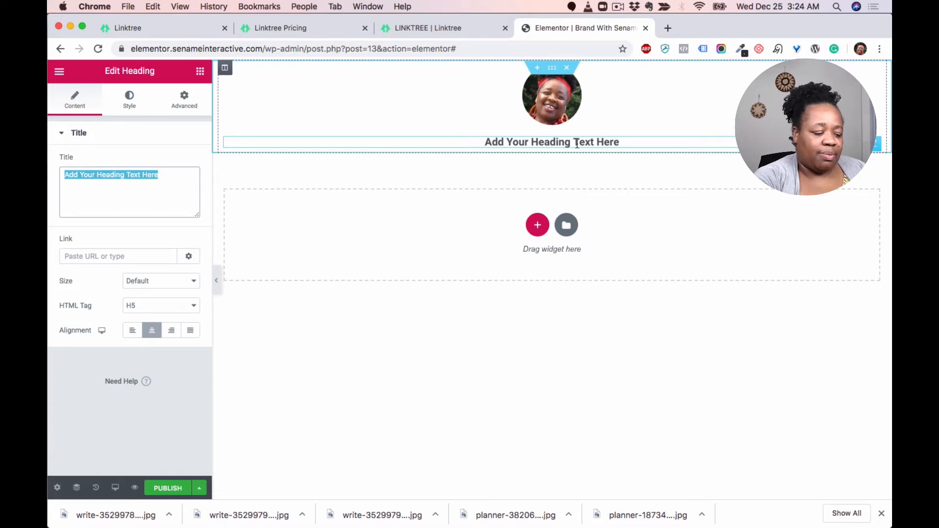
{"action": "type", "text": "@Sena"}
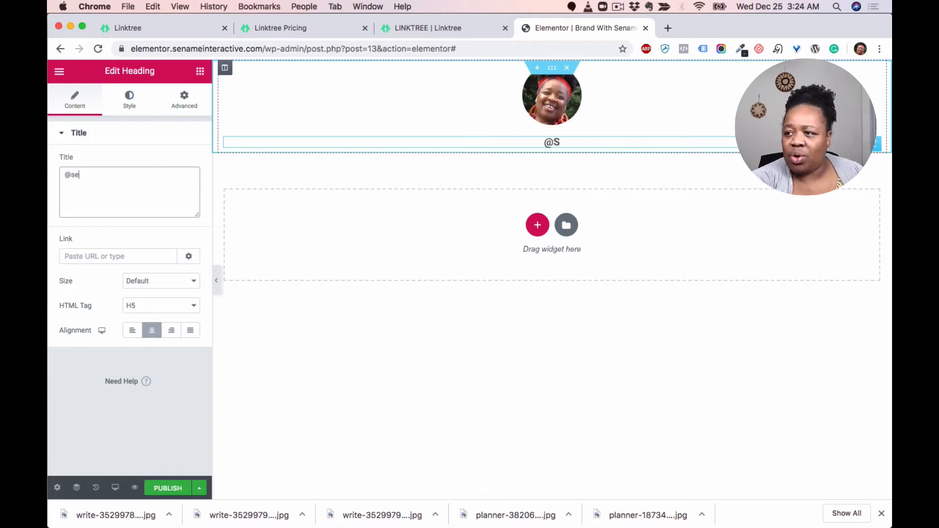
{"action": "key", "text": "BackSpace"}
{"action": "key", "text": "BackSpace"}
{"action": "key", "text": "BackSpace"}
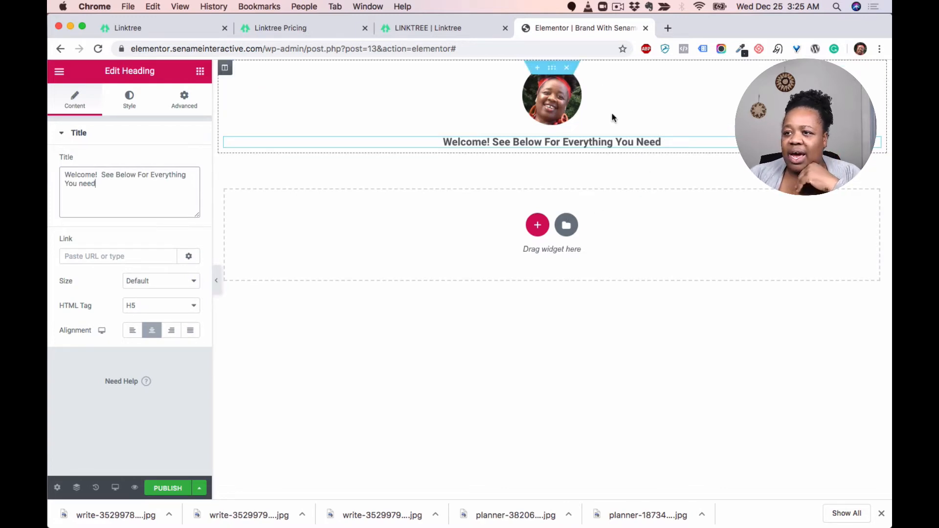
Step: Examine the stack of link buttons on the Linktree example page
{"action": "left_click", "coordinate": [461, 28]}
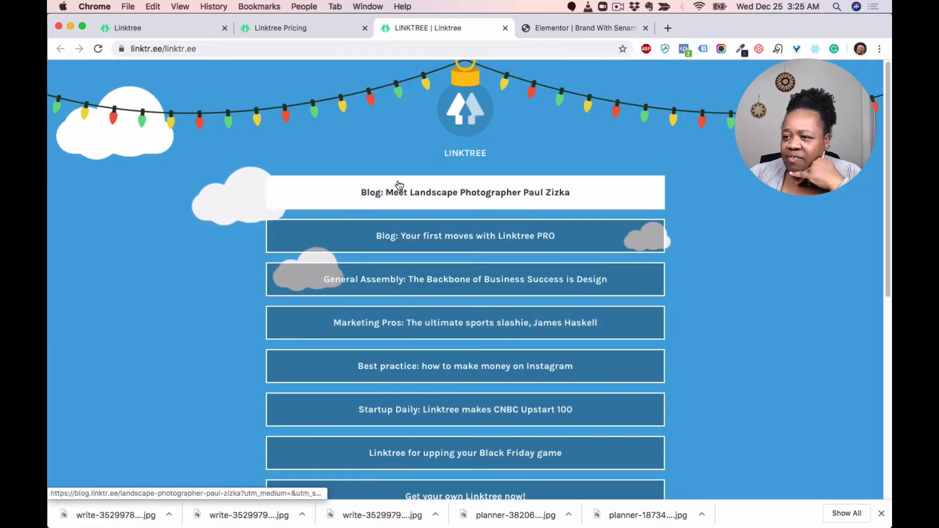
{"action": "scroll", "coordinate": [442, 271], "scroll_direction": "down", "scroll_amount": 2}
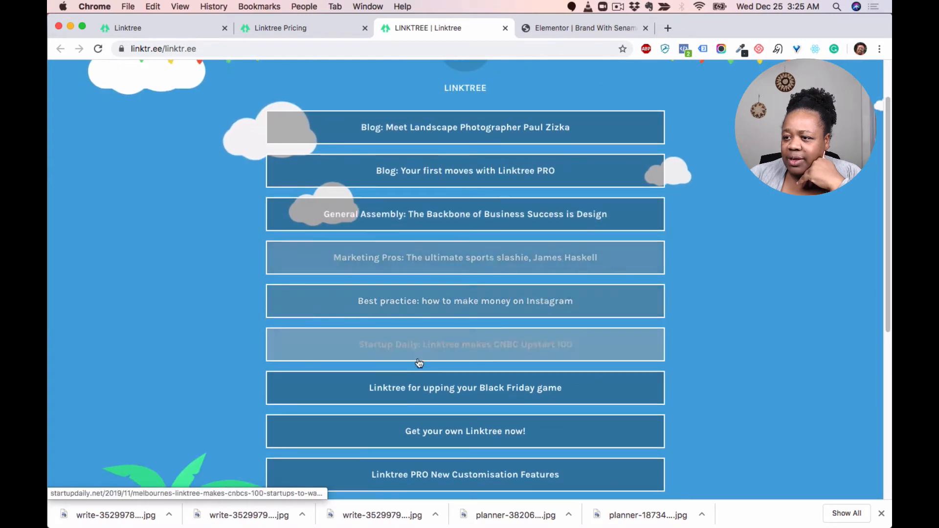
{"action": "left_click", "coordinate": [587, 28]}
Step: Add a Button widget below the welcome heading and set its alignment to justified
{"action": "left_click", "coordinate": [200, 71]}
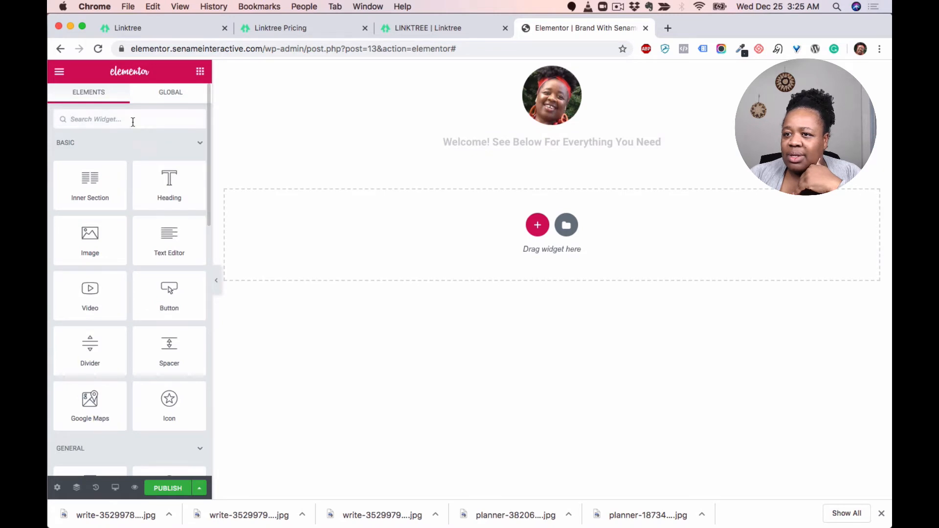
{"action": "type", "text": "bu"}
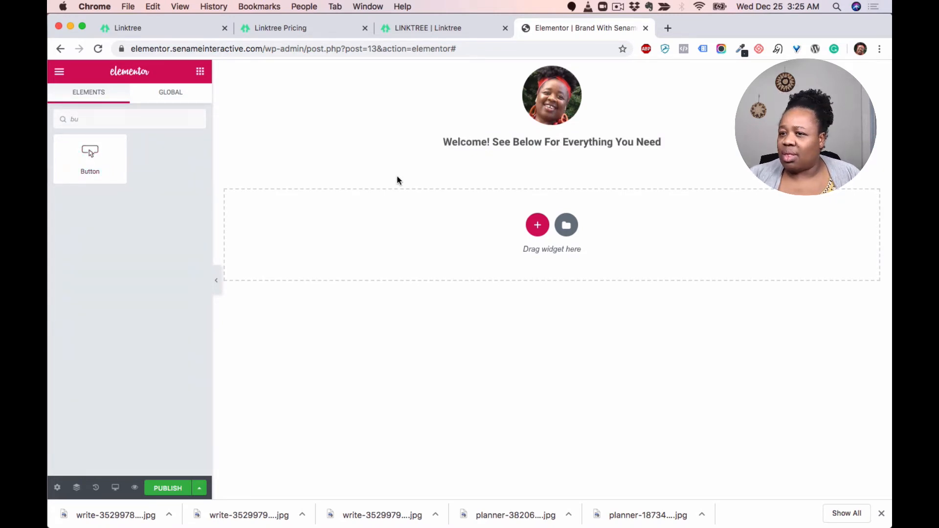
{"action": "left_click_drag", "start_coordinate": [89, 151], "coordinate": [565, 154]}
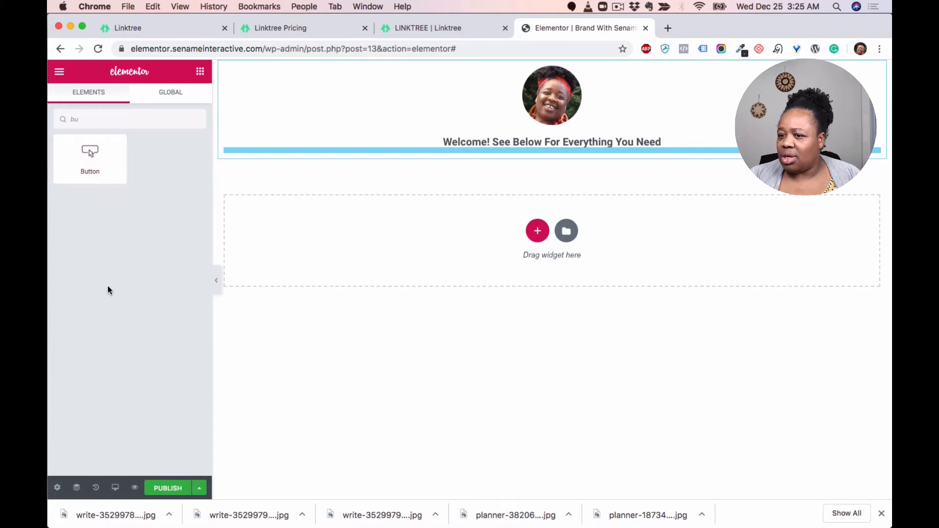
{"action": "left_click_drag", "start_coordinate": [90, 152], "coordinate": [533, 153]}
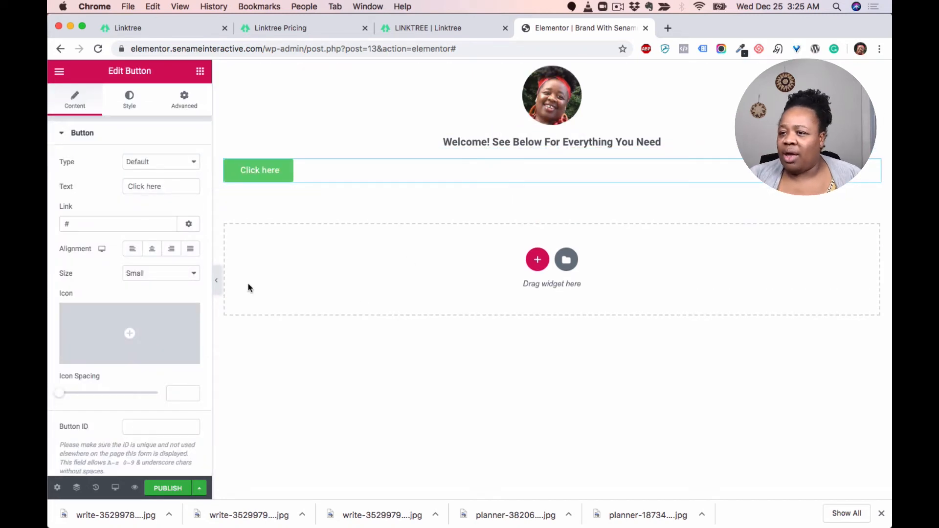
{"action": "left_click", "coordinate": [151, 248]}
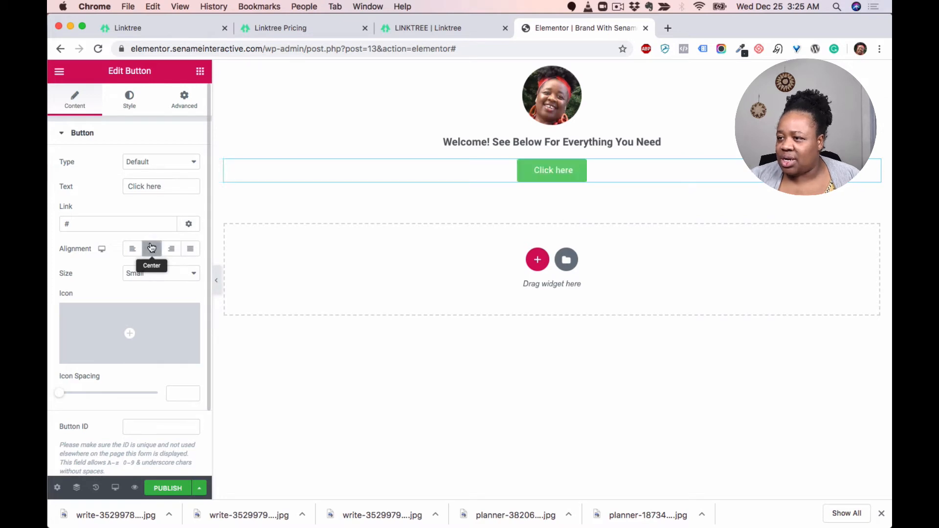
{"action": "left_click", "coordinate": [188, 250]}
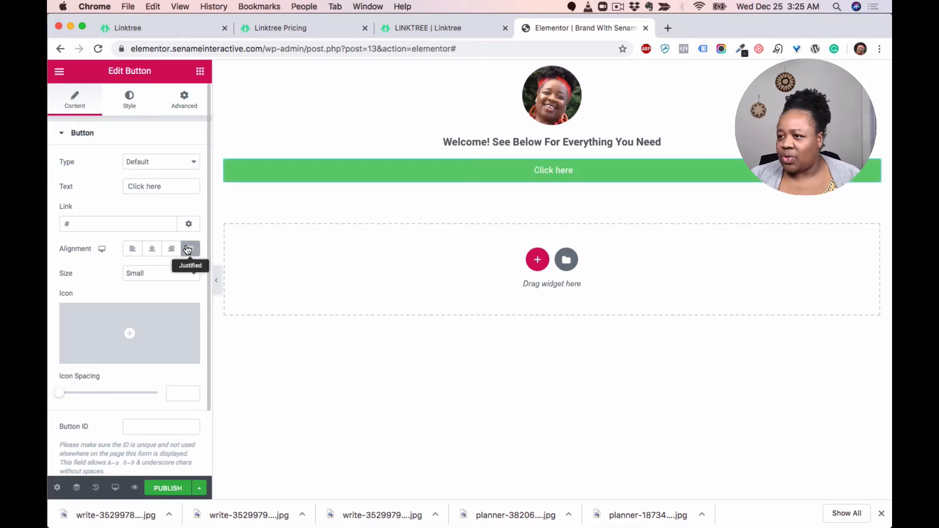
Step: Insert an Inner Section between the welcome heading and the button
{"action": "left_click", "coordinate": [432, 23]}
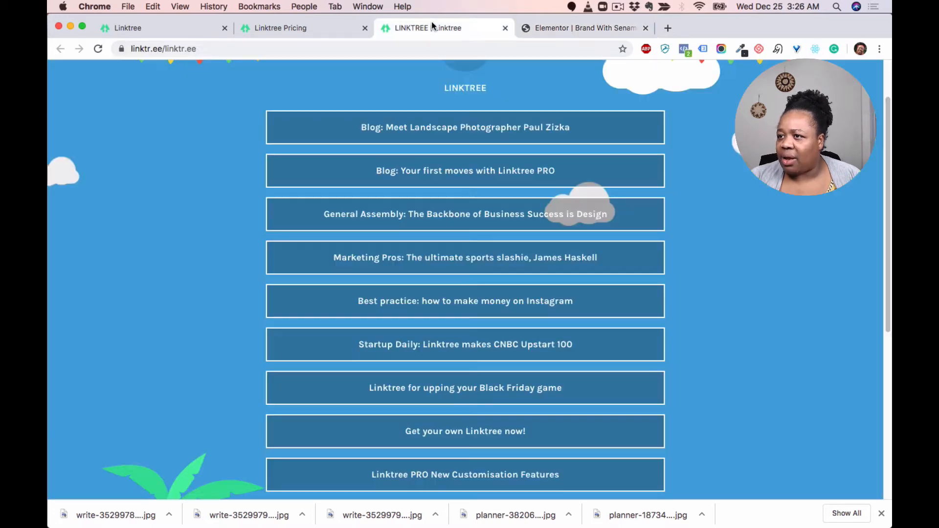
{"action": "left_click", "coordinate": [557, 28]}
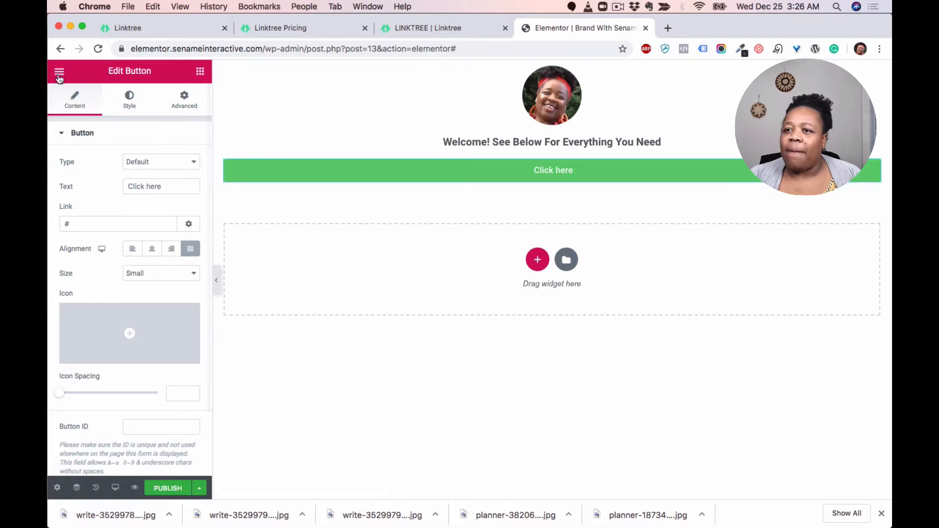
{"action": "left_click", "coordinate": [200, 71]}
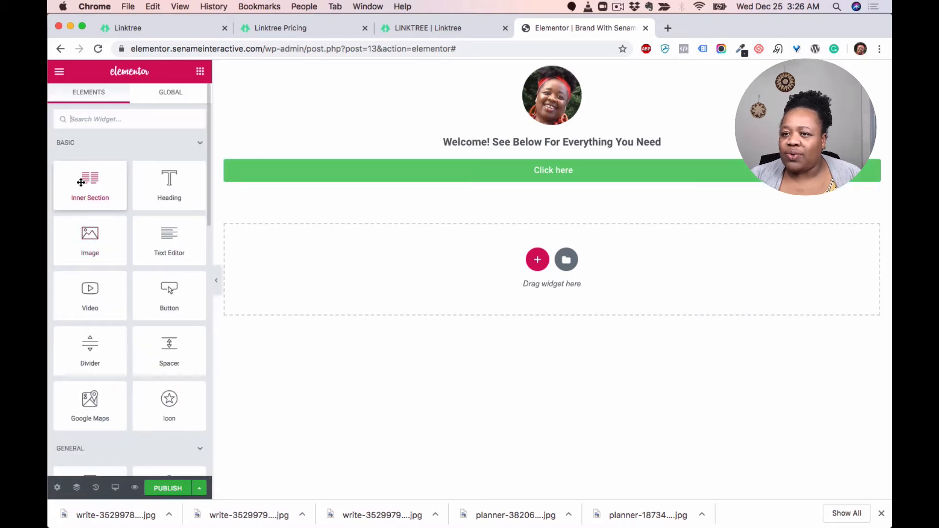
{"action": "left_click_drag", "start_coordinate": [90, 181], "coordinate": [509, 162]}
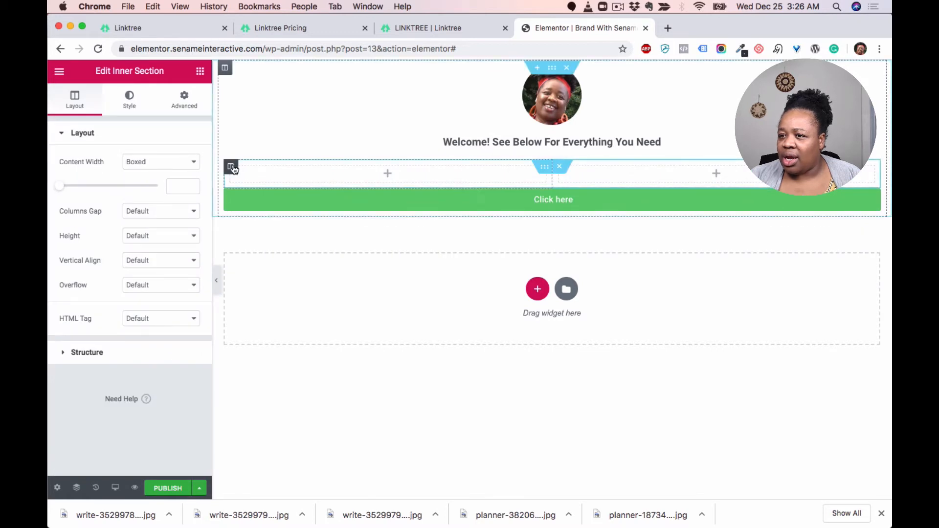
Step: Delete one of the inner section's two columns and move the button into the remaining column
{"action": "left_click", "coordinate": [230, 165]}
{"action": "right_click", "coordinate": [231, 168]}
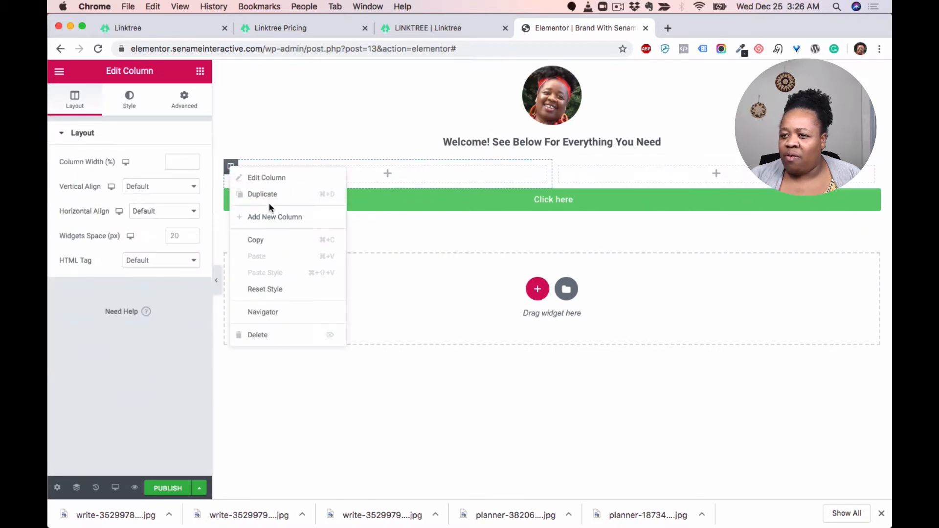
{"action": "left_click", "coordinate": [267, 338]}
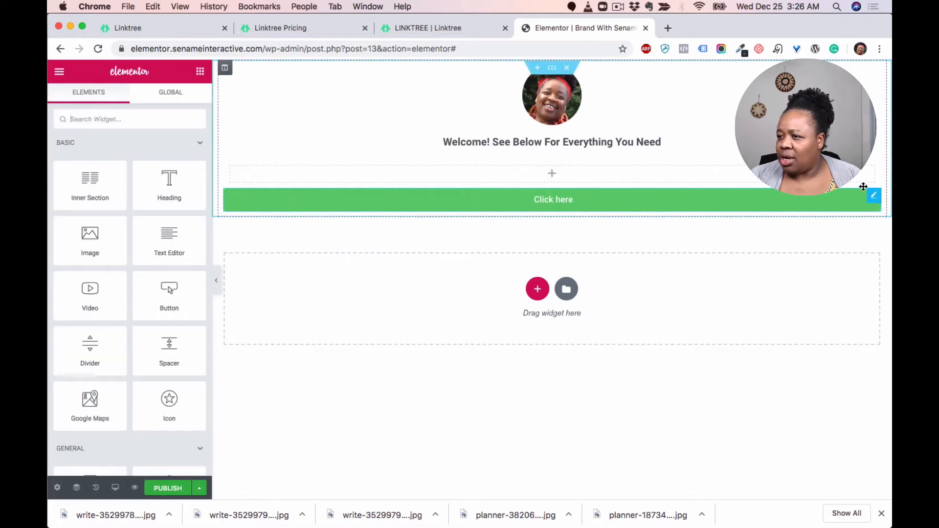
{"action": "left_click_drag", "start_coordinate": [875, 201], "coordinate": [719, 175]}
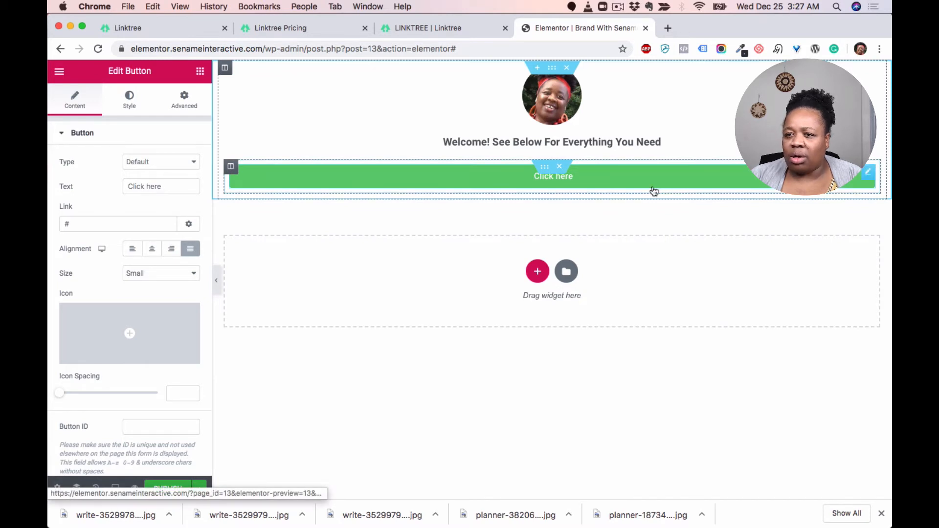
Step: Set the inner section's boxed content width to 700
{"action": "left_click", "coordinate": [544, 169]}
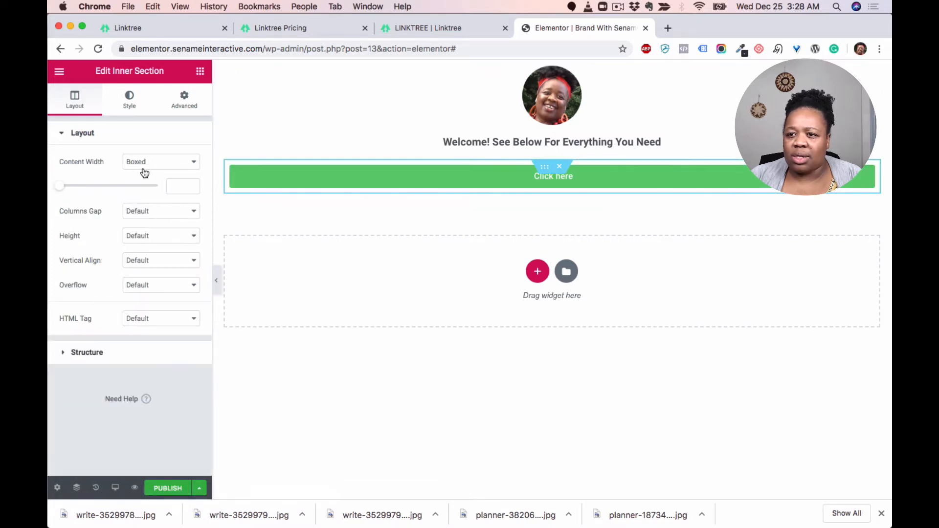
{"action": "left_click_drag", "start_coordinate": [60, 189], "coordinate": [78, 194]}
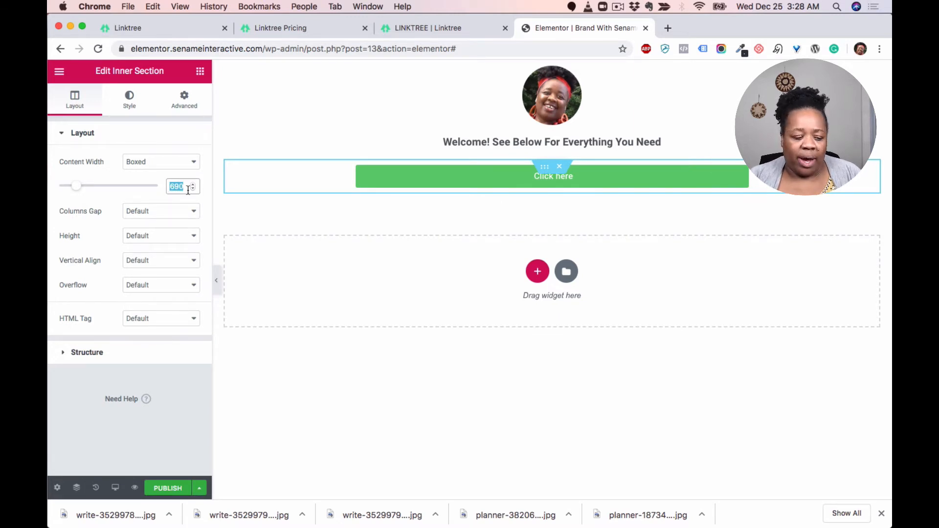
{"action": "type", "text": "7"}
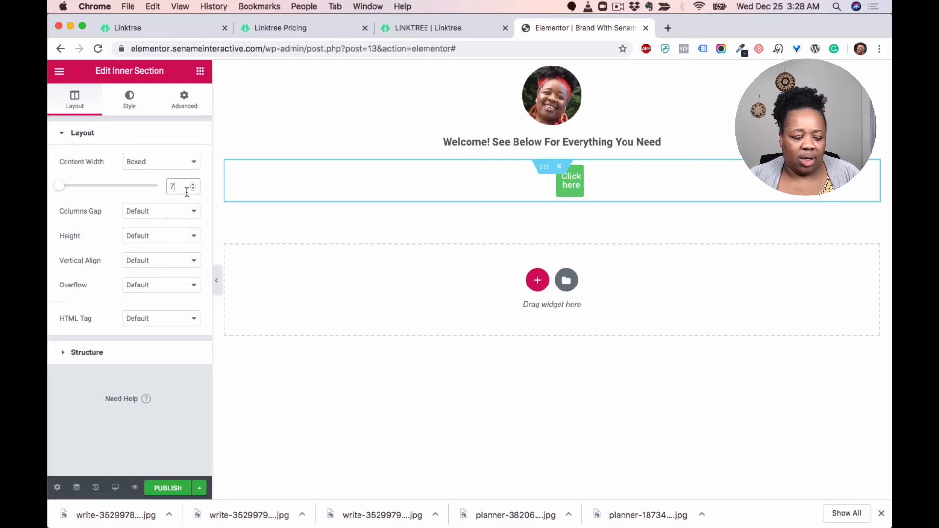
{"action": "type", "text": "20"}
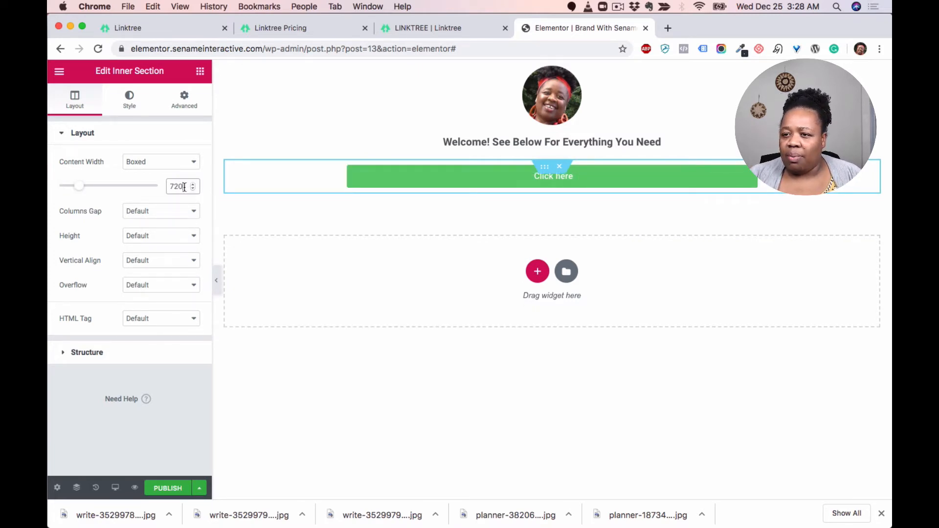
{"action": "left_click_drag", "start_coordinate": [184, 188], "coordinate": [178, 187]}
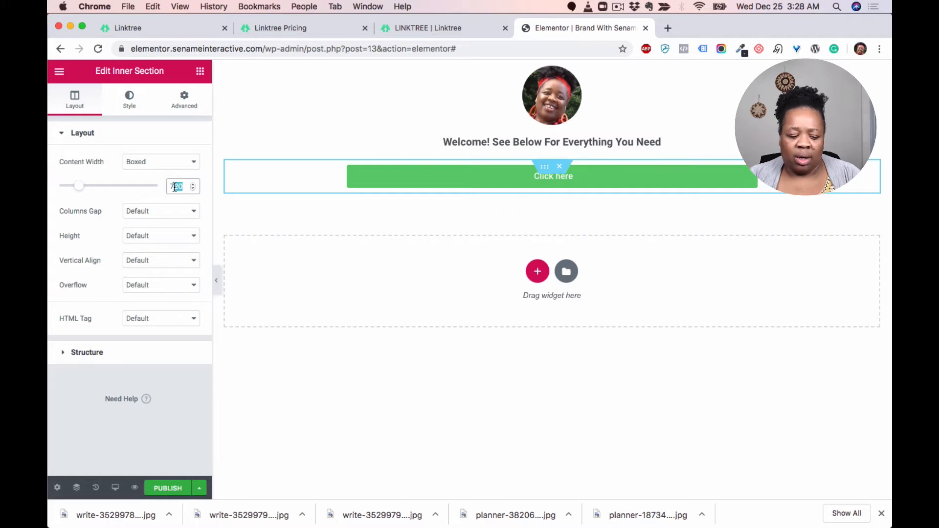
{"action": "type", "text": "00"}
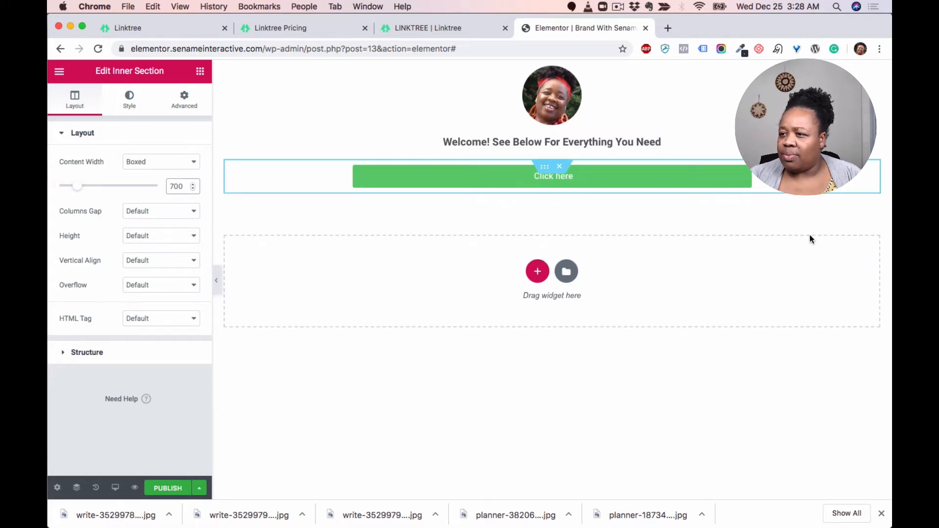
Step: Compare with the Linktree example, then set the button's background color to #000000
{"action": "left_click", "coordinate": [434, 28]}
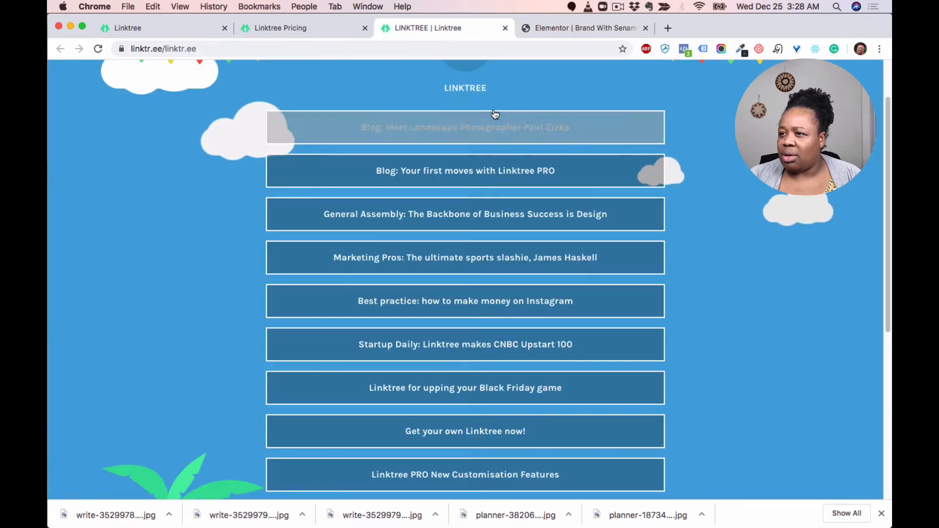
{"action": "left_click", "coordinate": [573, 30]}
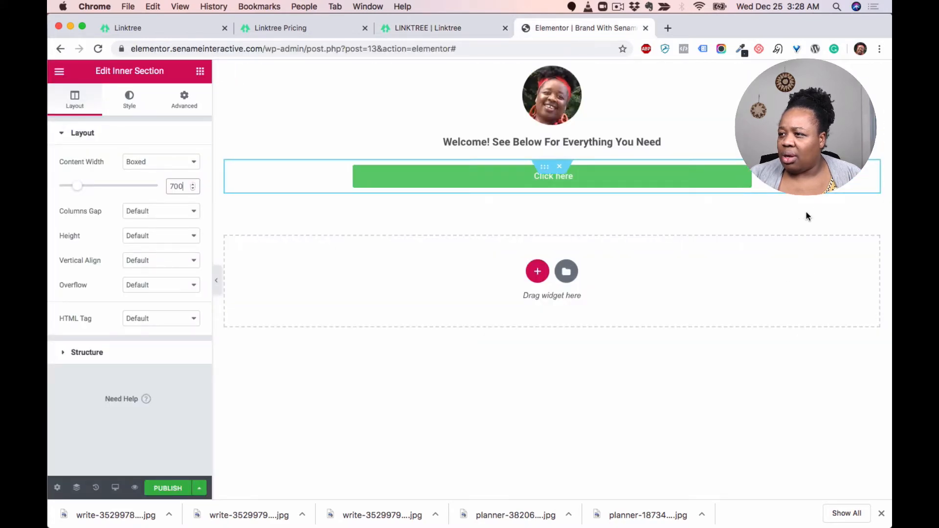
{"action": "left_click", "coordinate": [746, 174]}
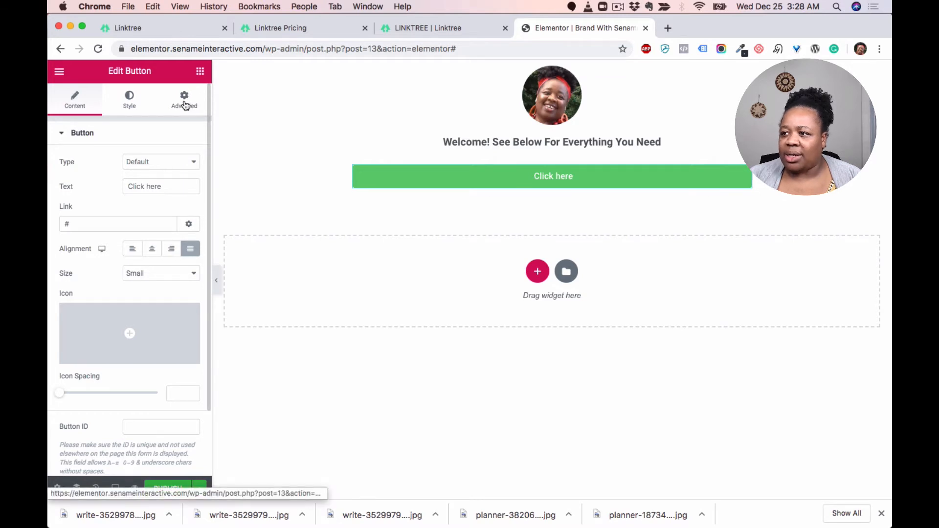
{"action": "left_click", "coordinate": [140, 107]}
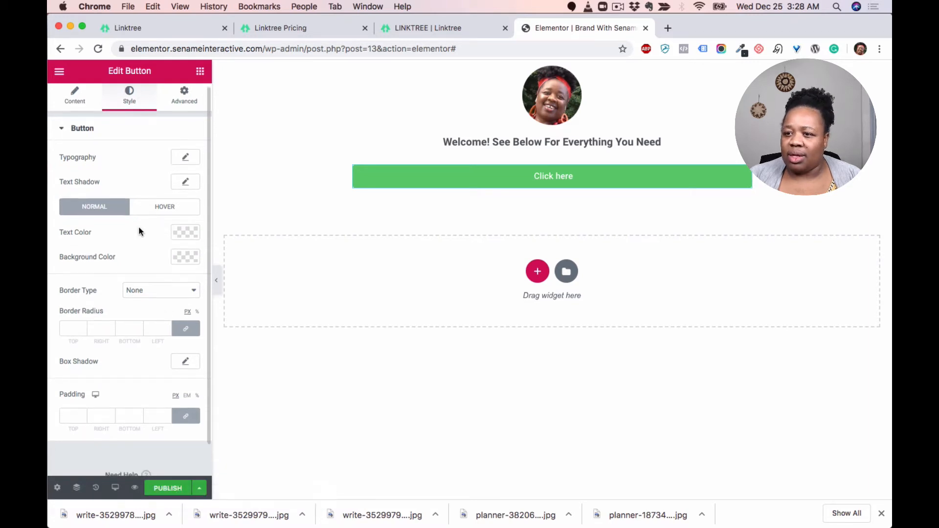
{"action": "scroll", "coordinate": [139, 226], "scroll_direction": "down", "scroll_amount": 1}
{"action": "left_click", "coordinate": [181, 250]}
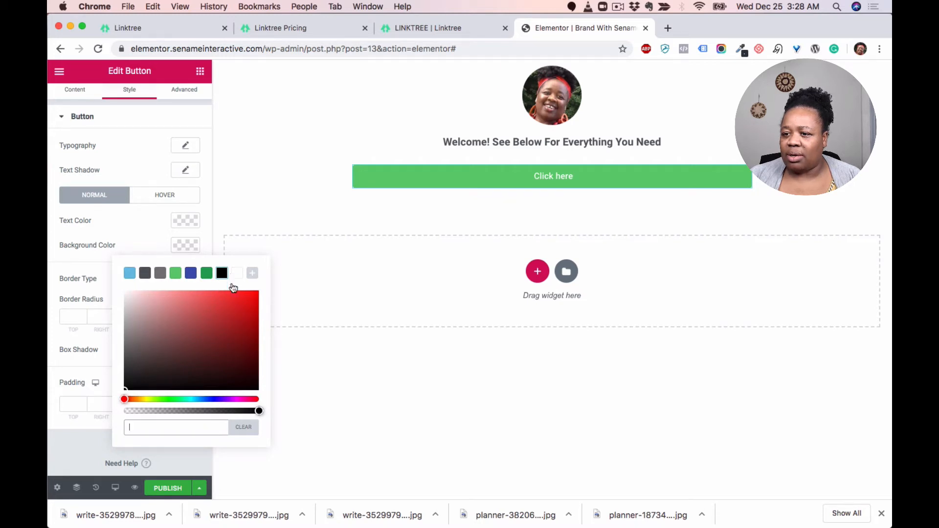
{"action": "type", "text": "000000000"}
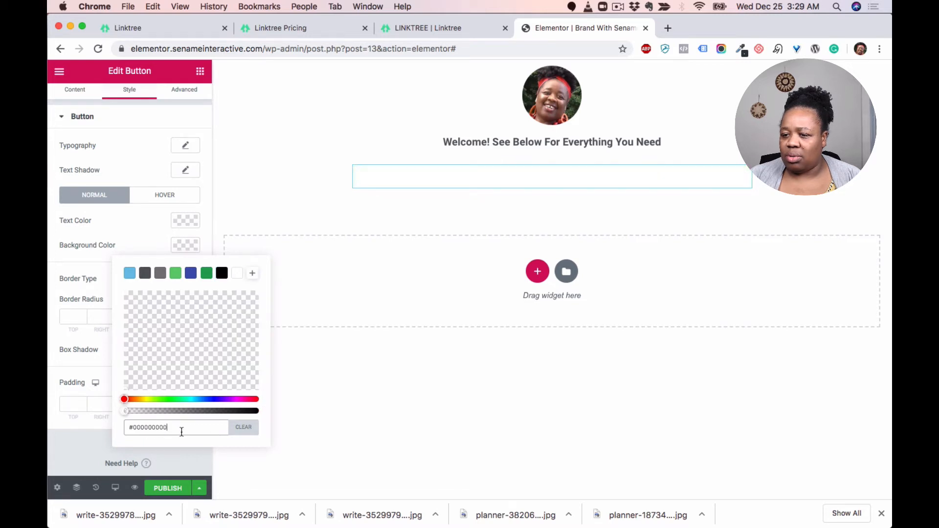
{"action": "type", "text": "00"}
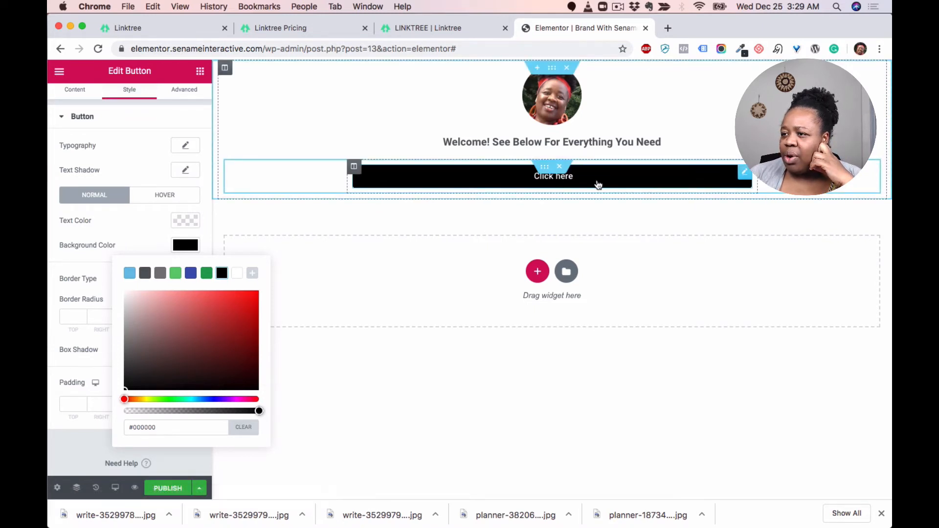
Step: Change the button text to "Download Free Training: Grow Your Instagram Tribe" by pasting it
{"action": "left_click", "coordinate": [73, 93]}
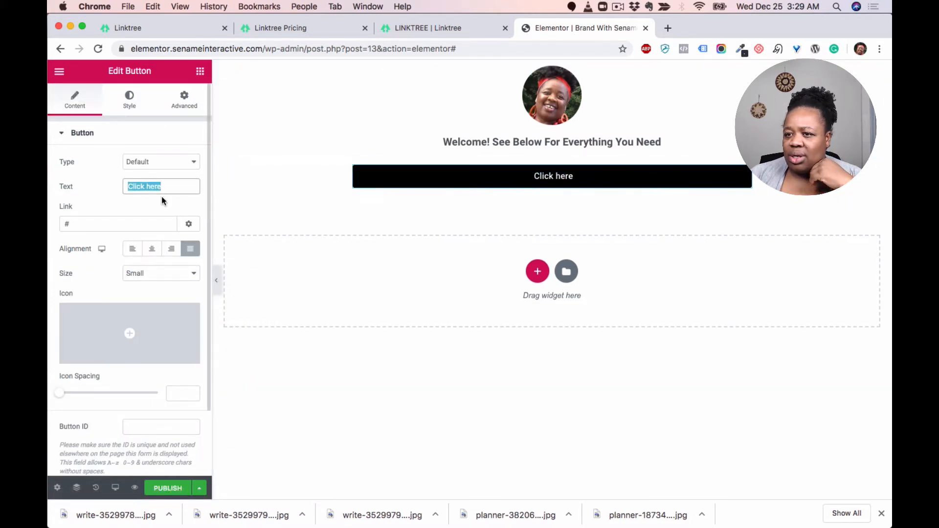
{"action": "type", "text": "Download Free Training: Grow Your Instagram Tribe"}
{"action": "left_click", "coordinate": [748, 246]}
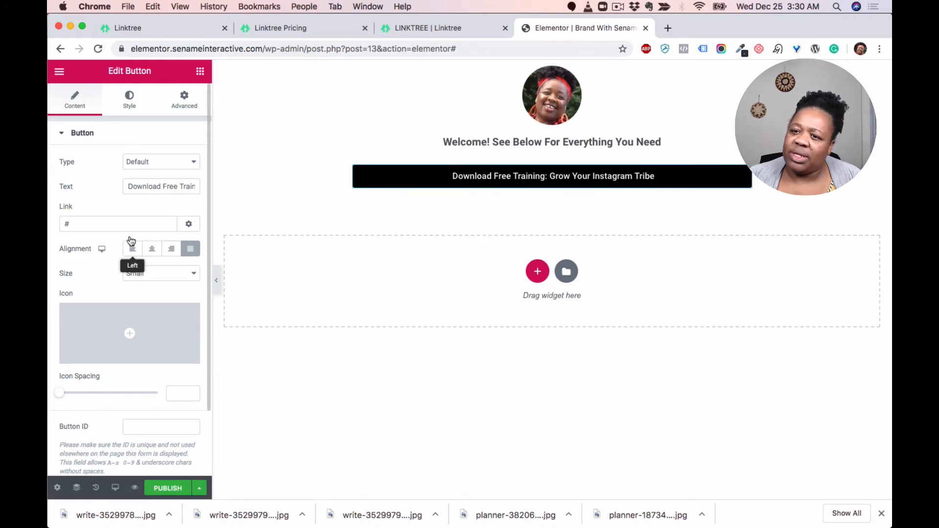
{"action": "left_click_drag", "start_coordinate": [135, 225], "coordinate": [54, 228]}
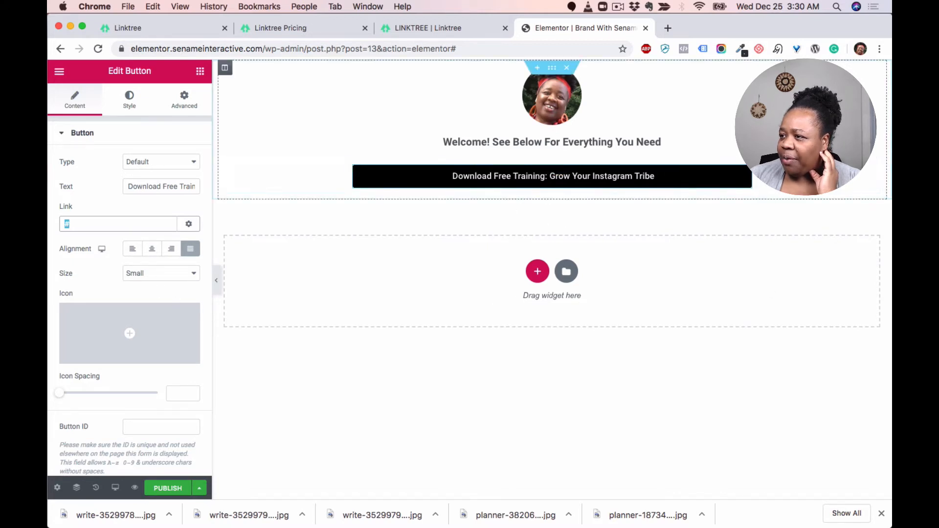
Step: Duplicate the black button three times to make a stack of four link buttons
{"action": "right_click", "coordinate": [746, 175]}
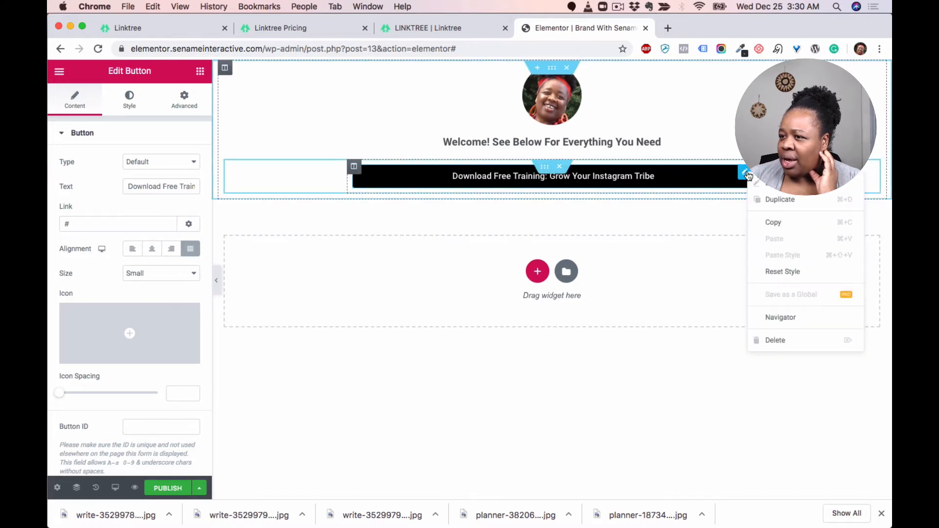
{"action": "left_click", "coordinate": [788, 200]}
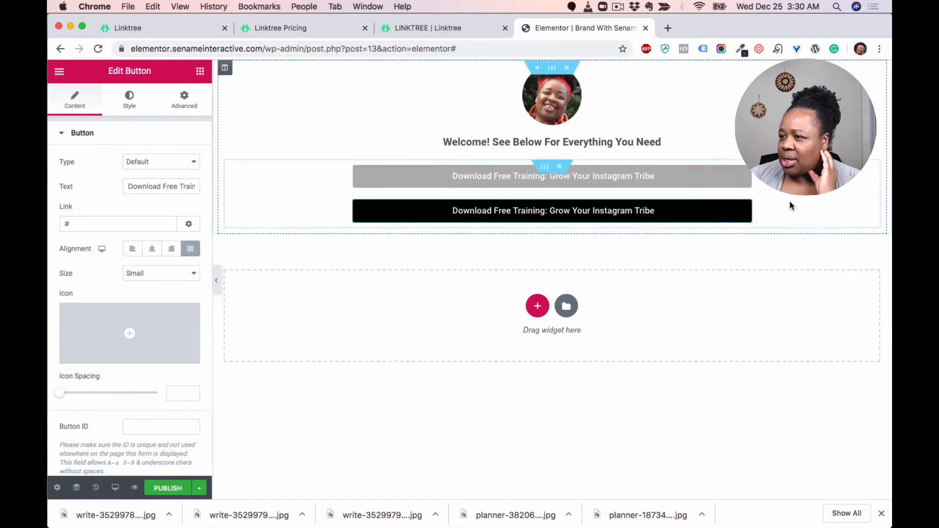
{"action": "right_click", "coordinate": [747, 208]}
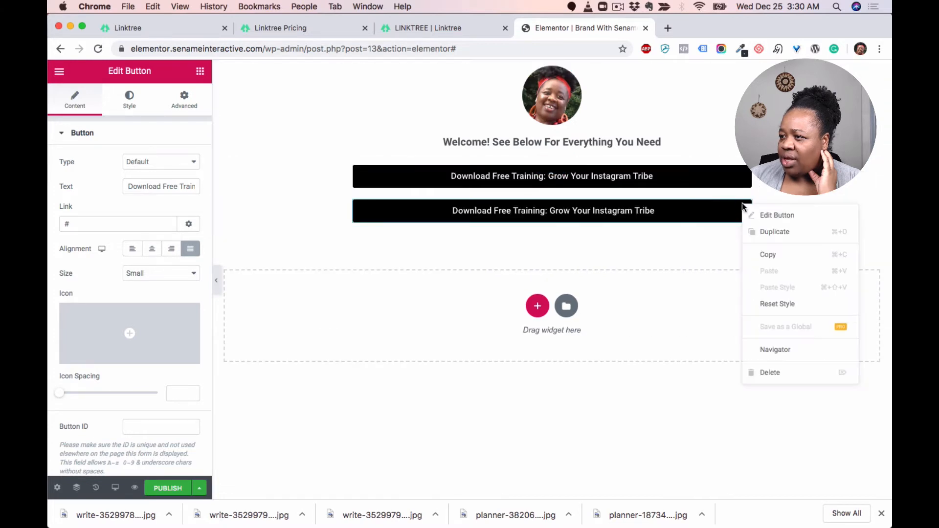
{"action": "left_click", "coordinate": [773, 230]}
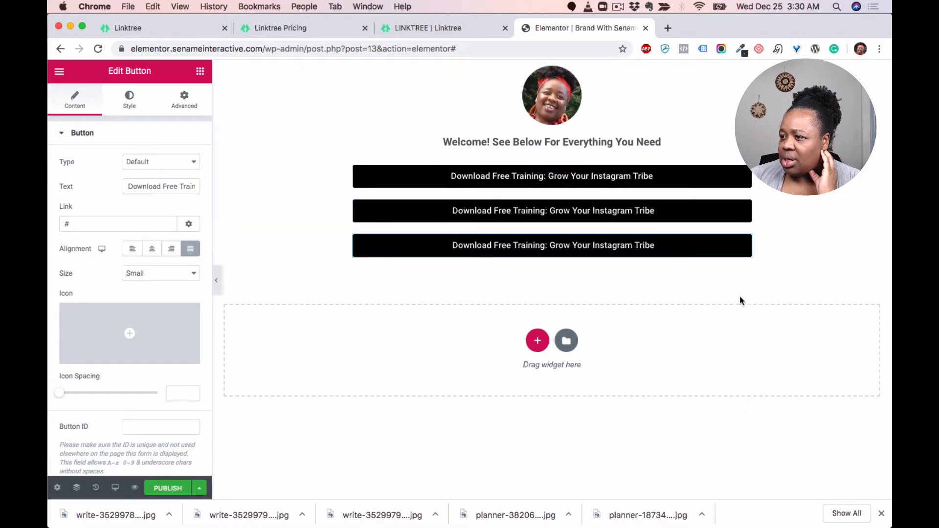
{"action": "right_click", "coordinate": [742, 249]}
{"action": "left_click", "coordinate": [775, 269]}
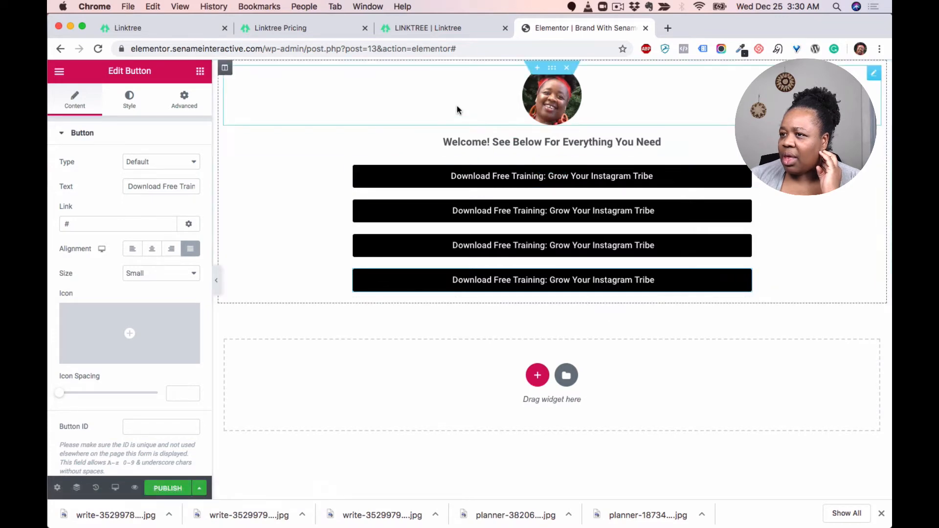
Step: Compare with the Linktree example, then give the outer section a classic background color of light pink #F8E4E6
{"action": "left_click", "coordinate": [458, 31]}
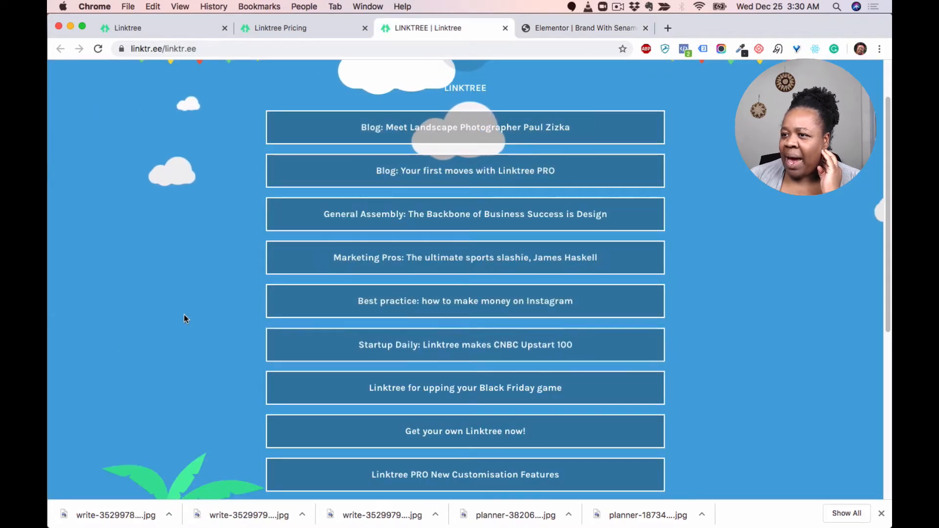
{"action": "left_click", "coordinate": [571, 28]}
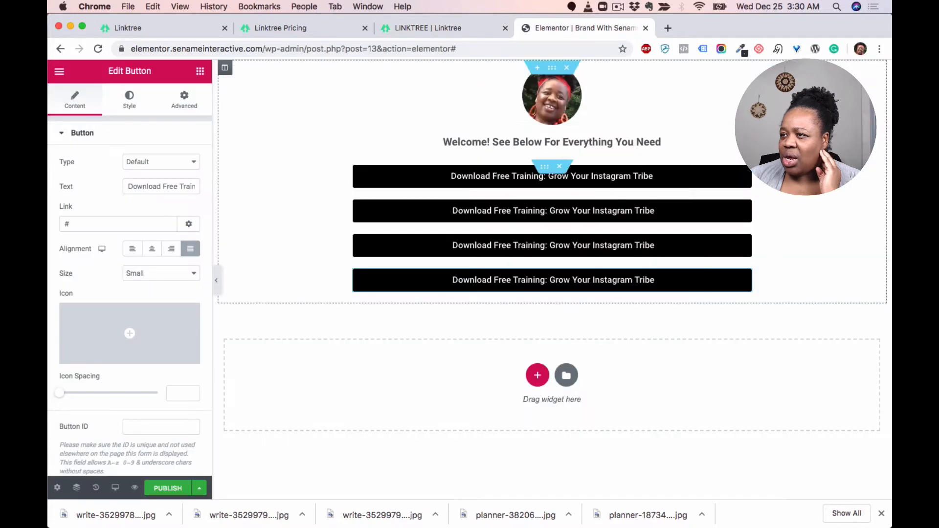
{"action": "left_click", "coordinate": [553, 72]}
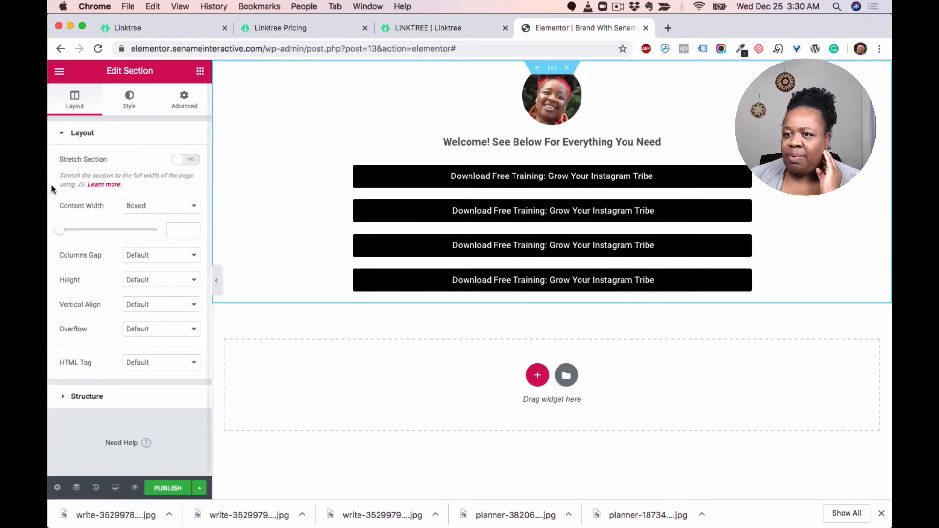
{"action": "left_click", "coordinate": [130, 100]}
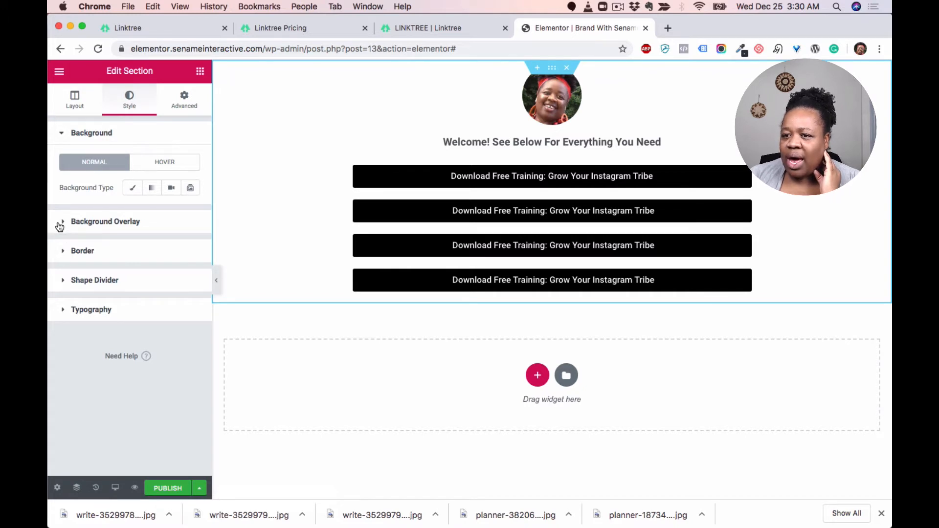
{"action": "left_click", "coordinate": [131, 188]}
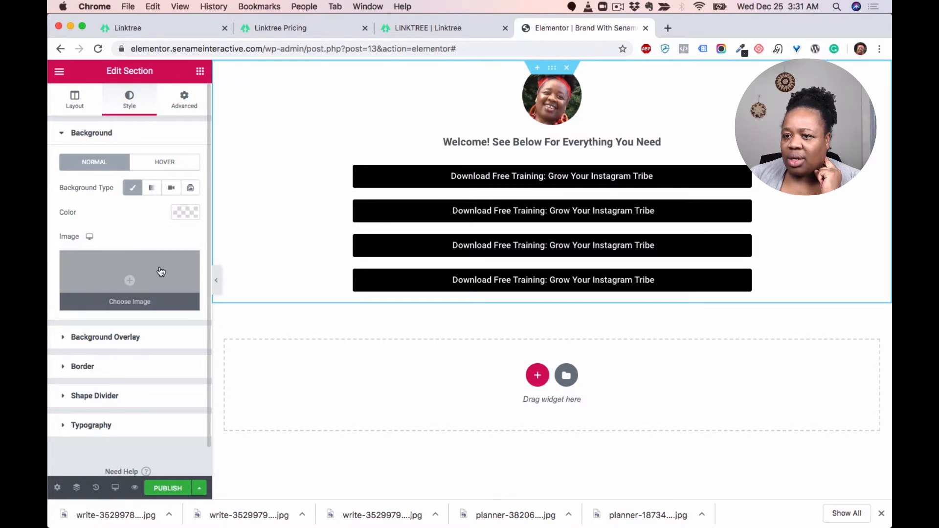
{"action": "left_click", "coordinate": [192, 213]}
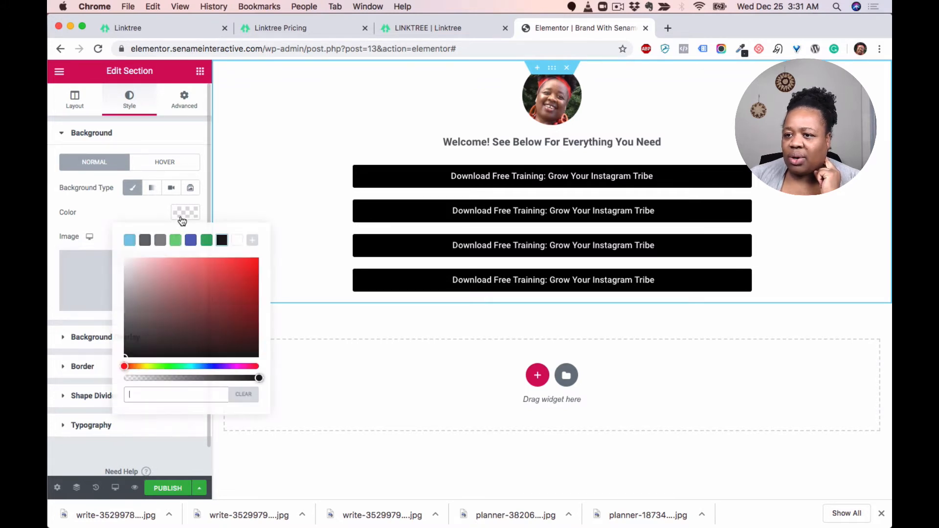
{"action": "left_click", "coordinate": [131, 241]}
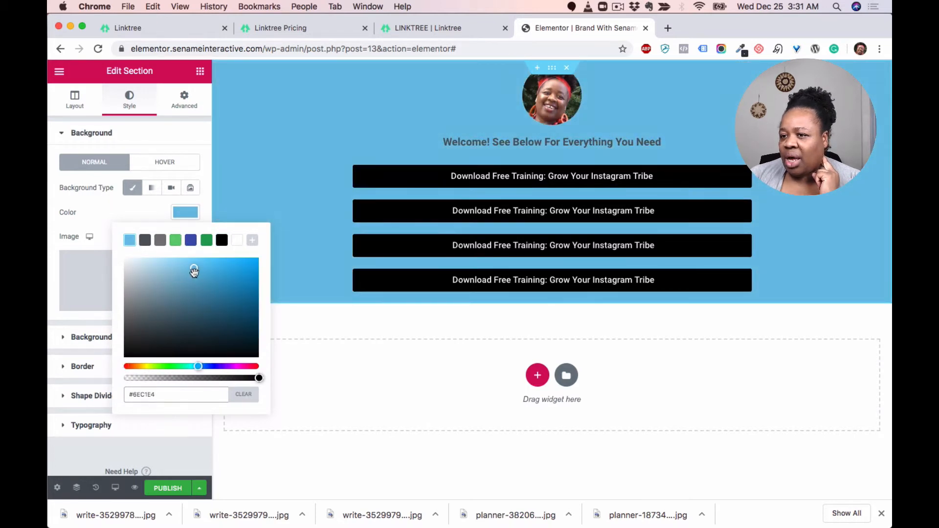
{"action": "left_click_drag", "start_coordinate": [194, 272], "coordinate": [155, 267]}
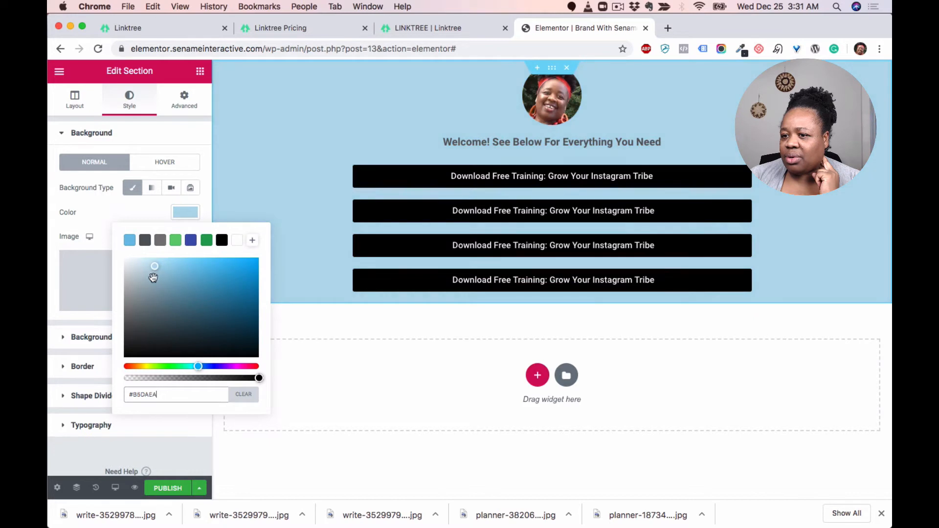
{"action": "left_click_drag", "start_coordinate": [198, 368], "coordinate": [157, 366]}
{"action": "mouse_move", "coordinate": [156, 268]}
{"action": "left_mouse_down"}
{"action": "mouse_move", "coordinate": [157, 261]}
{"action": "mouse_move", "coordinate": [140, 265]}
{"action": "left_mouse_up"}
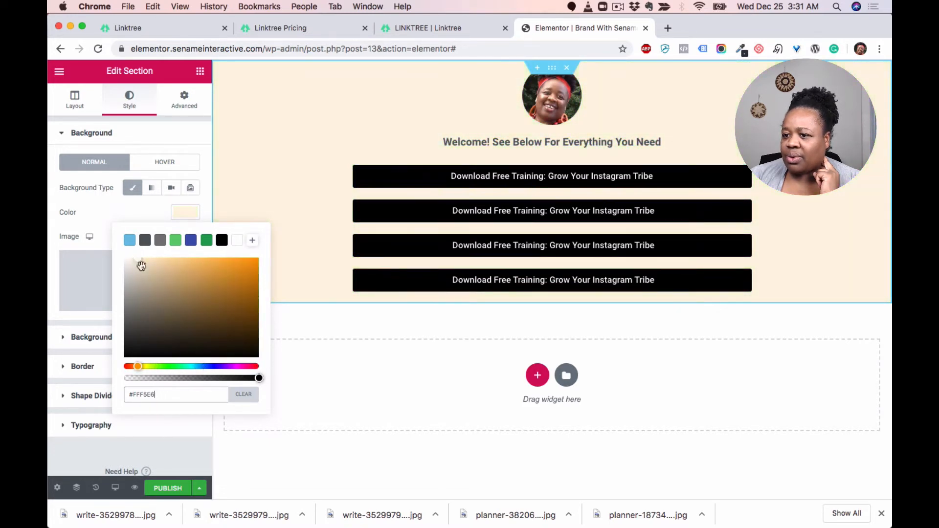
{"action": "left_click", "coordinate": [257, 367]}
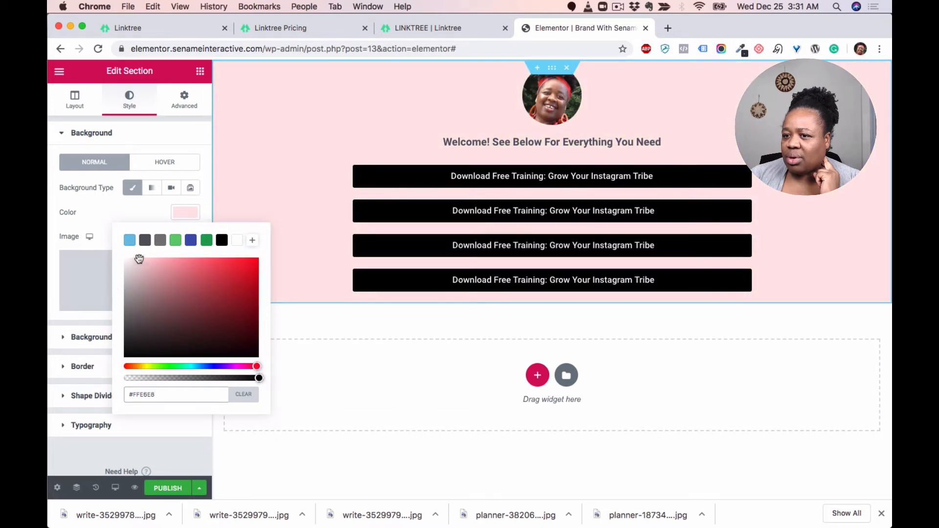
{"action": "left_click_drag", "start_coordinate": [138, 259], "coordinate": [129, 262]}
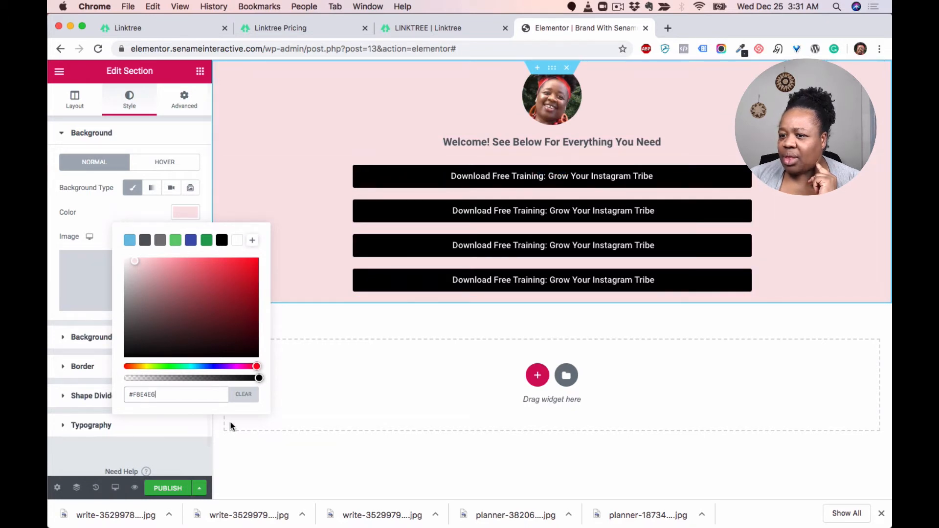
Step: Switch the editor preview to mobile view
{"action": "left_click", "coordinate": [104, 209]}
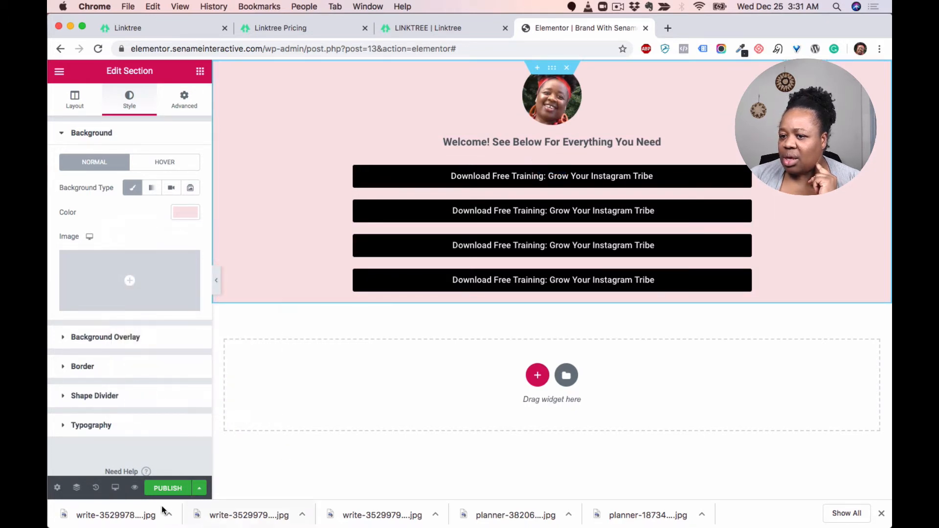
{"action": "left_click", "coordinate": [116, 487]}
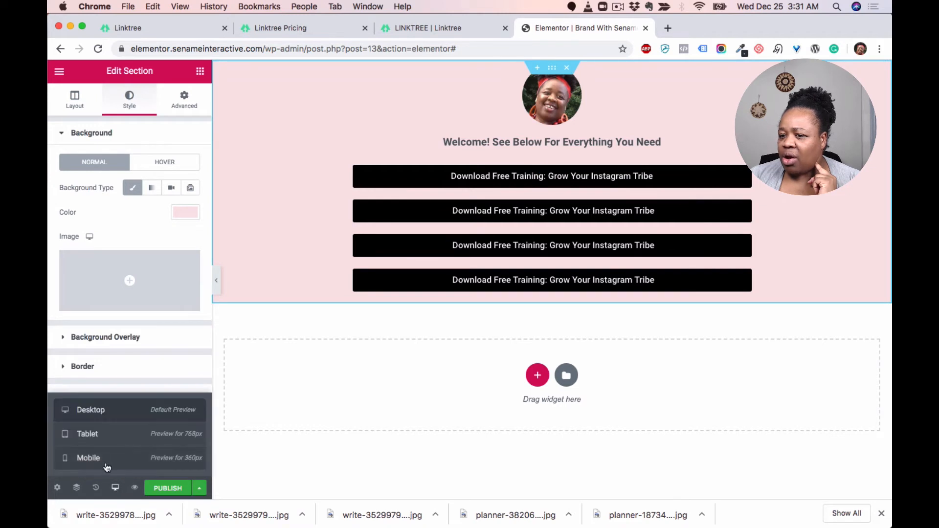
{"action": "left_click", "coordinate": [107, 462]}
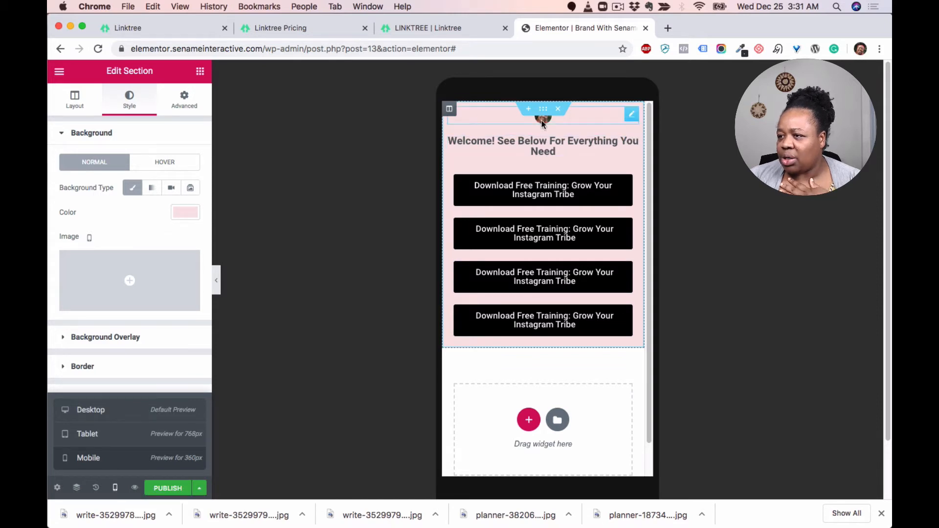
Step: Set the profile image's mobile width to 100 and its max width to 22%
{"action": "left_click", "coordinate": [632, 116]}
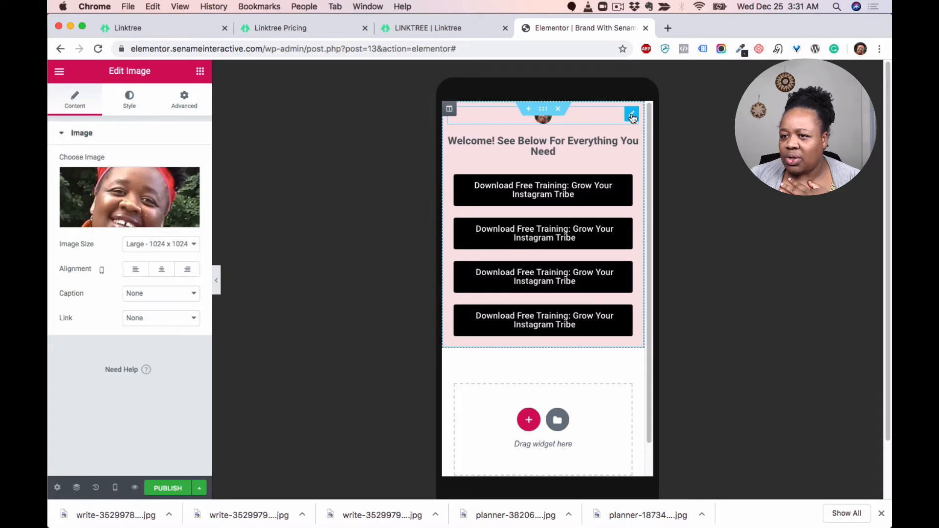
{"action": "left_click", "coordinate": [129, 101]}
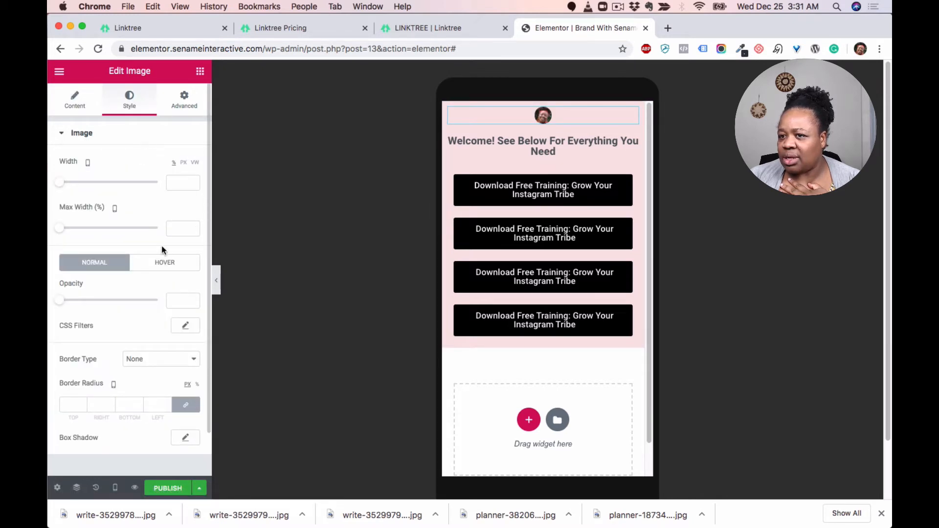
{"action": "left_click_drag", "start_coordinate": [142, 183], "coordinate": [166, 190]}
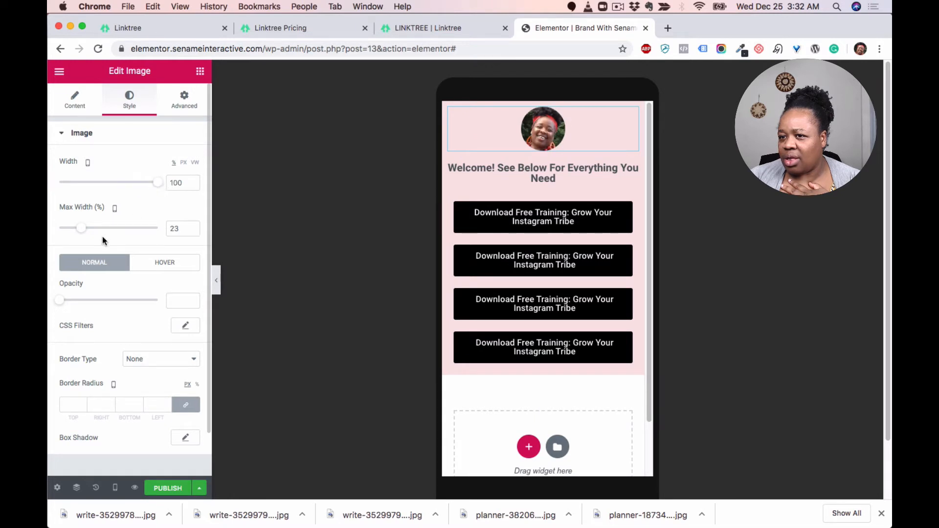
{"action": "mouse_move", "coordinate": [84, 232]}
{"action": "left_mouse_down"}
{"action": "mouse_move", "coordinate": [130, 230]}
{"action": "mouse_move", "coordinate": [84, 235]}
{"action": "left_mouse_up"}
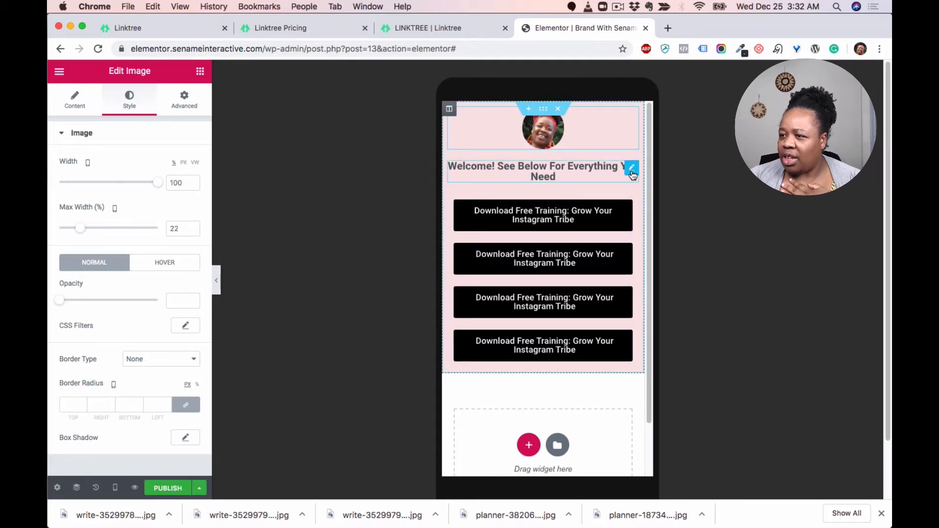
Step: Replace the heading text with "You've Come To The Right Place" by pasting it
{"action": "left_click", "coordinate": [632, 171]}
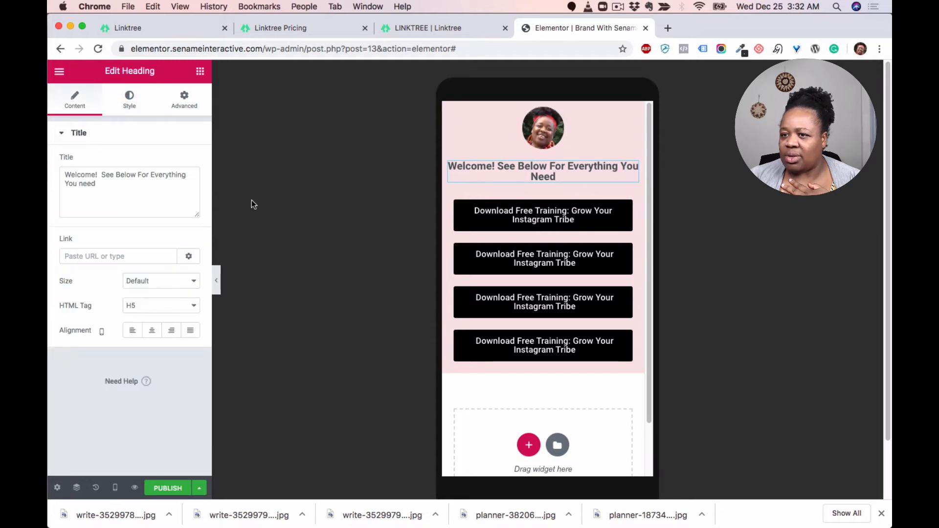
{"action": "triple_click", "coordinate": [103, 185]}
{"action": "type", "text": "You've Come To The Right Place"}
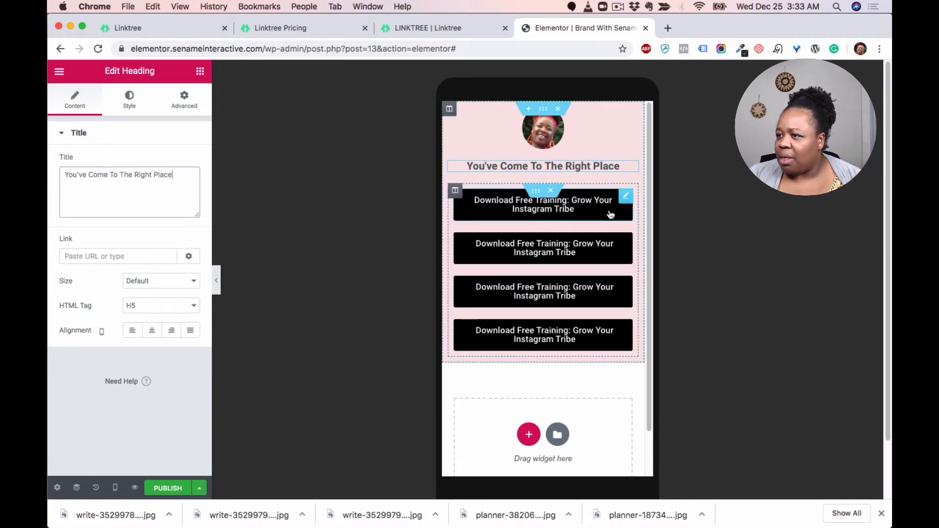
Step: Set the section's mobile height to Min Height with a minimum height of 100 VH
{"action": "left_click", "coordinate": [543, 109]}
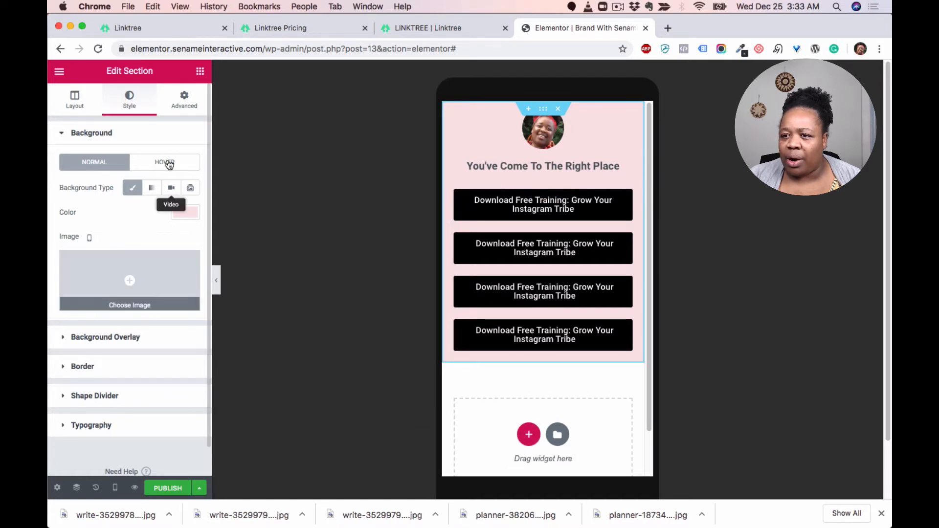
{"action": "left_click_drag", "start_coordinate": [543, 109], "coordinate": [544, 109]}
{"action": "left_click", "coordinate": [78, 97]}
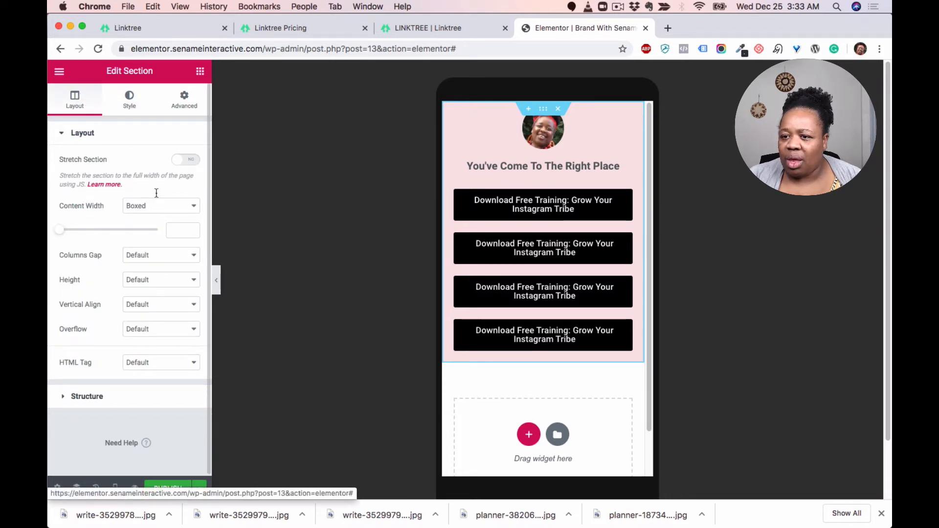
{"action": "left_click", "coordinate": [130, 100]}
{"action": "left_click", "coordinate": [73, 105]}
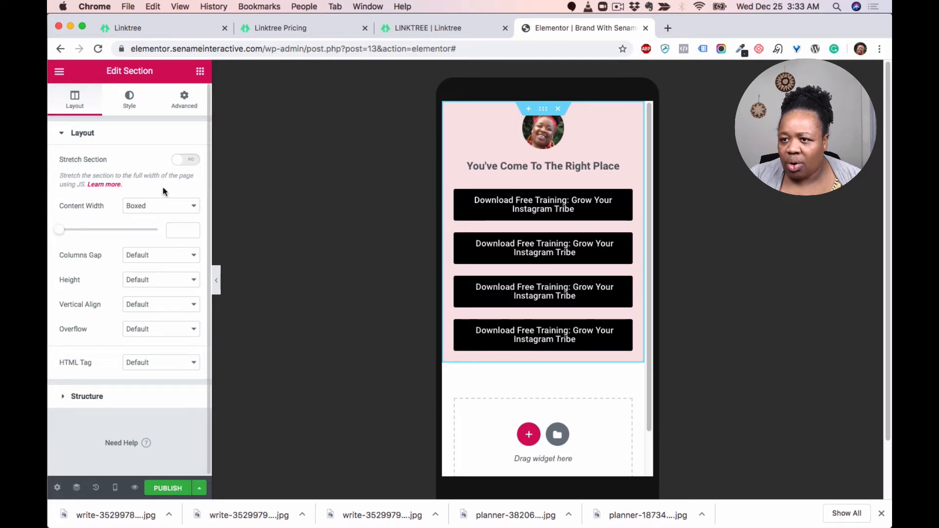
{"action": "scroll", "coordinate": [155, 284], "scroll_direction": "down", "scroll_amount": 1}
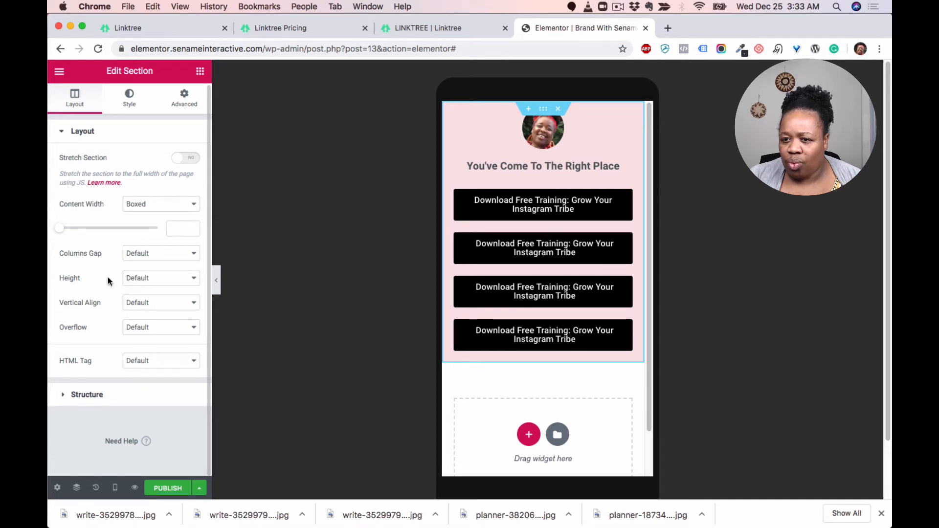
{"action": "left_click", "coordinate": [194, 280]}
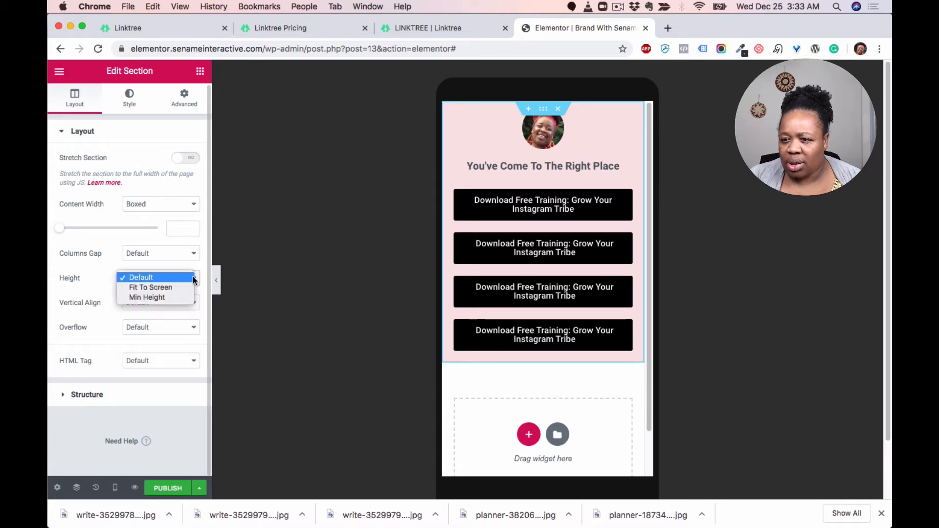
{"action": "left_click", "coordinate": [156, 298]}
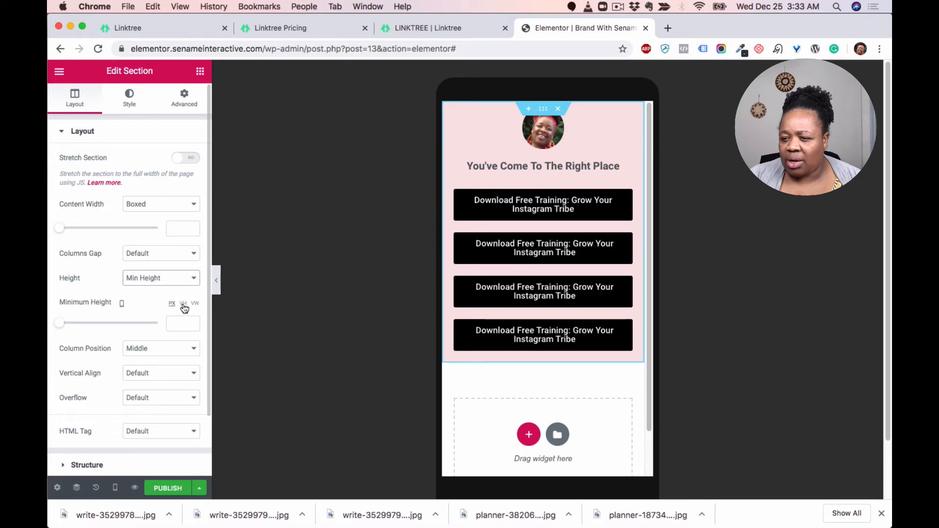
{"action": "left_click", "coordinate": [184, 306]}
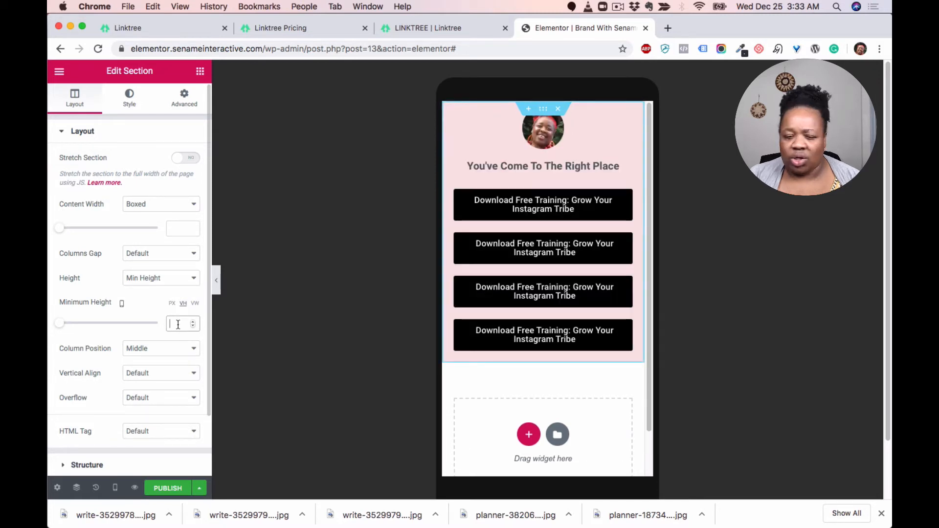
{"action": "type", "text": "100"}
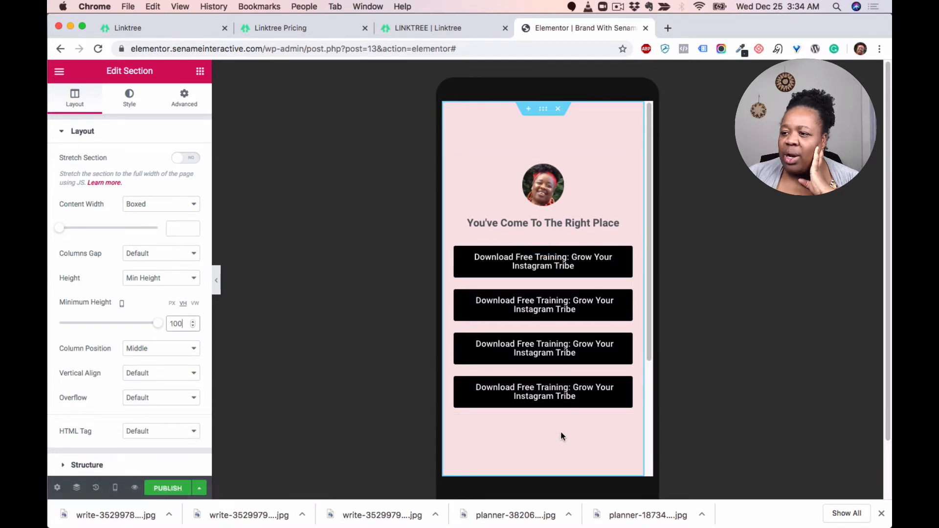
{"action": "right_click", "coordinate": [625, 385]}
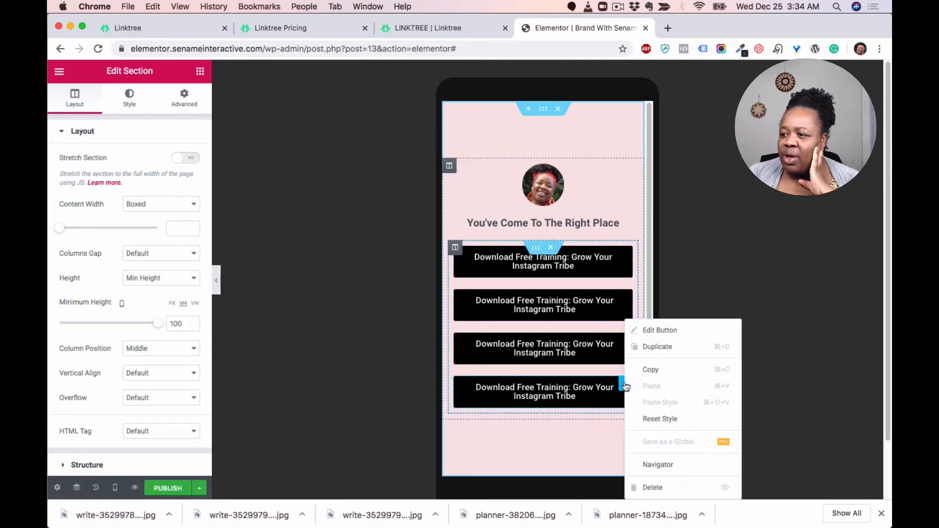
{"action": "left_click", "coordinate": [665, 347]}
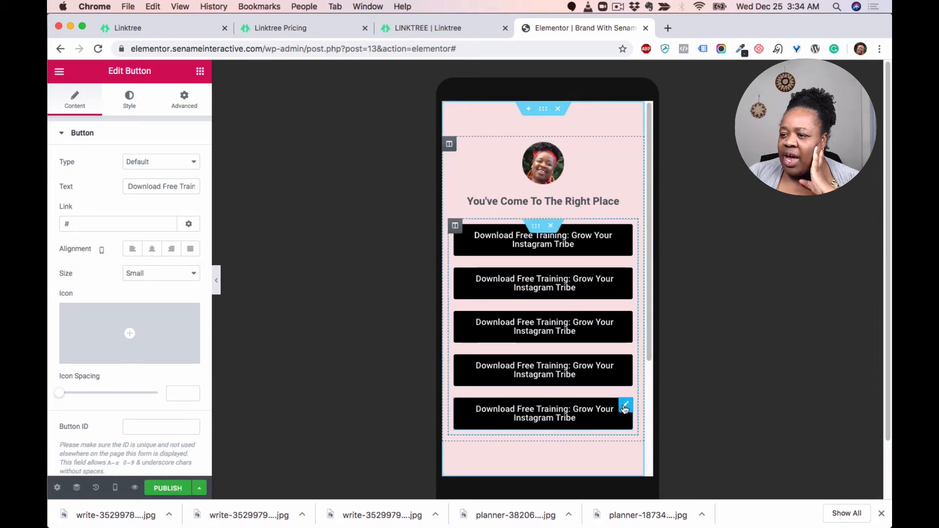
{"action": "right_click", "coordinate": [624, 406]}
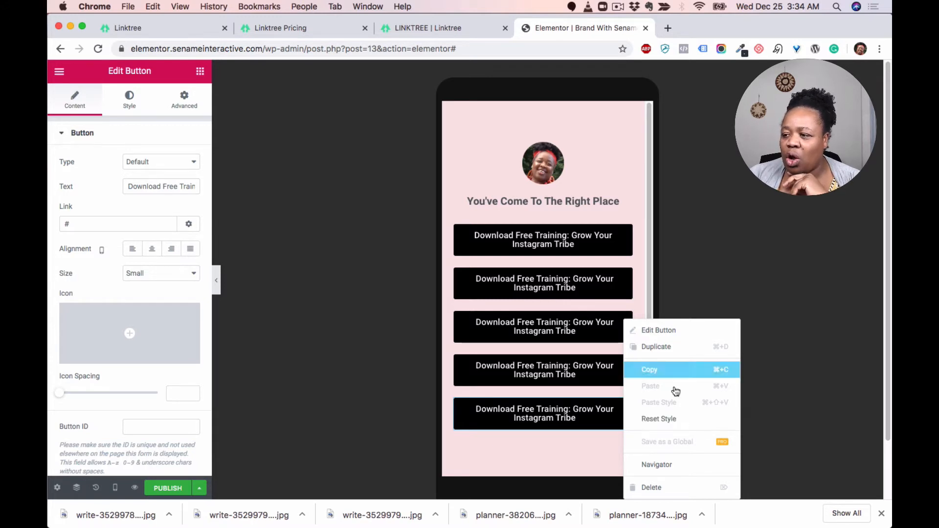
{"action": "left_click", "coordinate": [674, 488]}
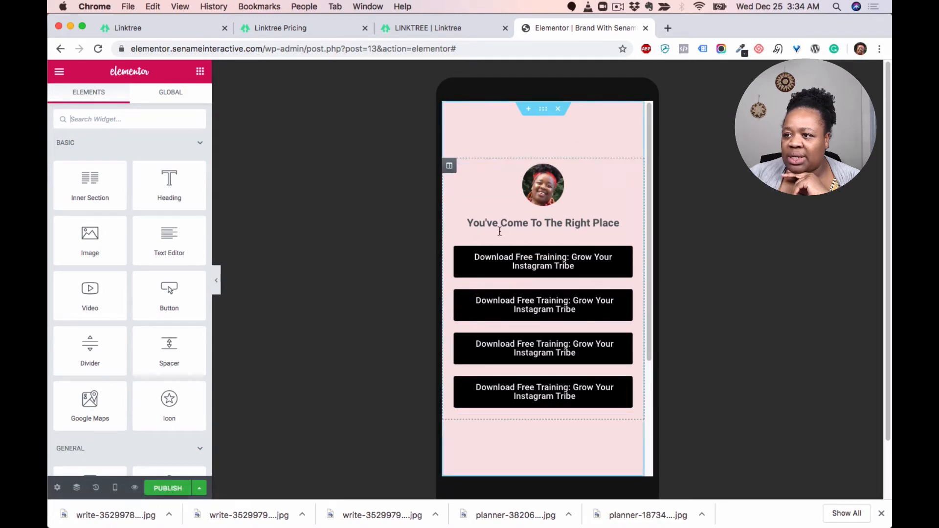
Step: Set the section's column position to Top
{"action": "left_click", "coordinate": [544, 112]}
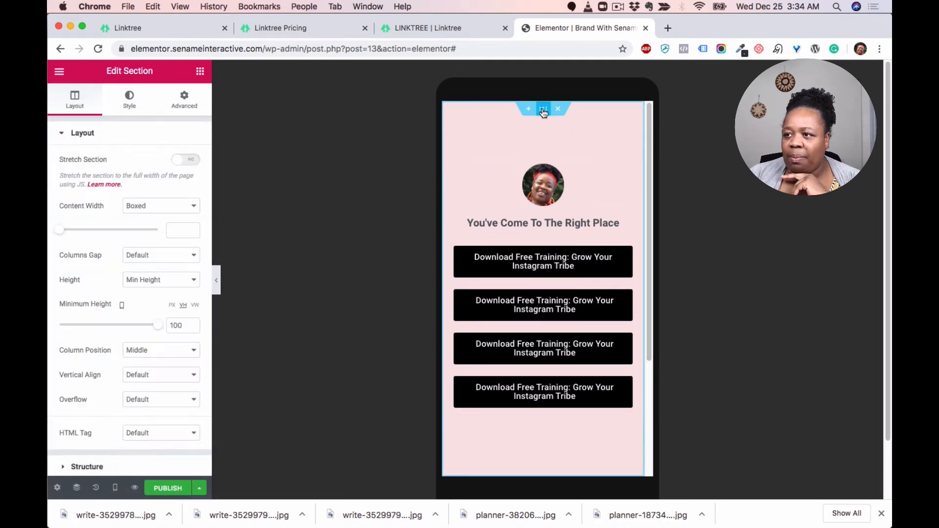
{"action": "left_click", "coordinate": [450, 166]}
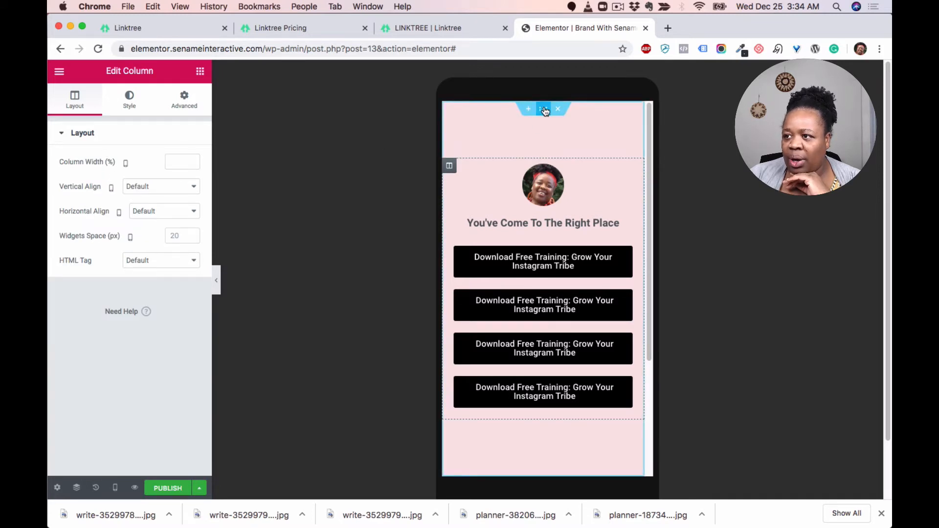
{"action": "left_click", "coordinate": [470, 116]}
{"action": "scroll", "coordinate": [142, 320], "scroll_direction": "down", "scroll_amount": 1}
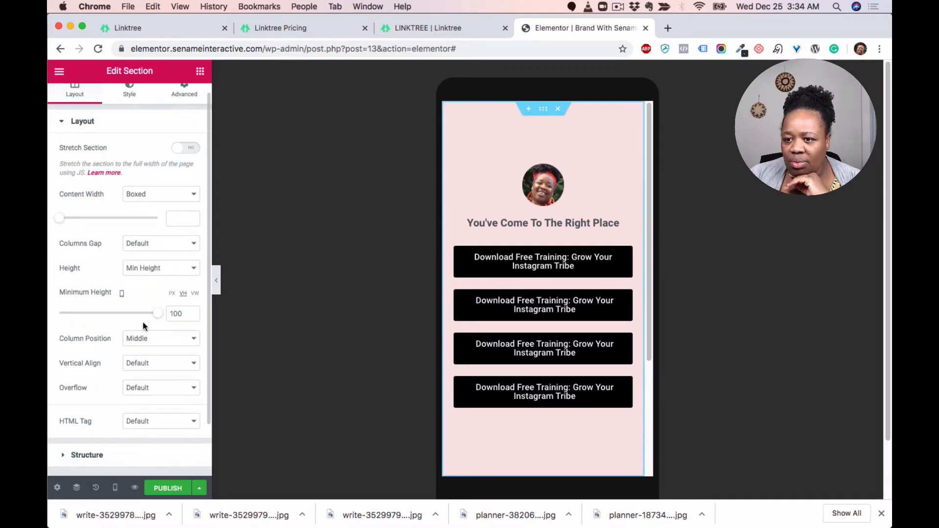
{"action": "left_click", "coordinate": [186, 347]}
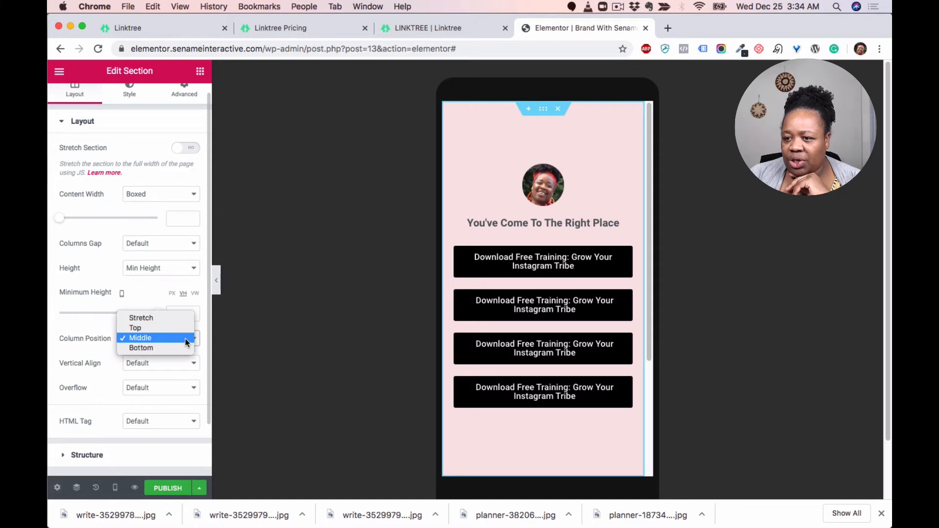
{"action": "left_click", "coordinate": [161, 329]}
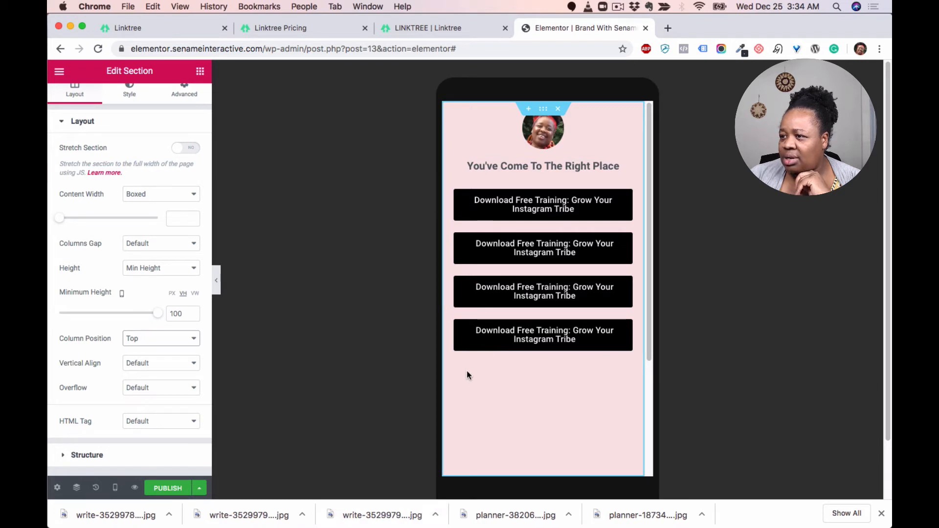
Step: Switch back to desktop preview and set the section's minimum height to 100 VH
{"action": "mouse_move", "coordinate": [115, 488]}
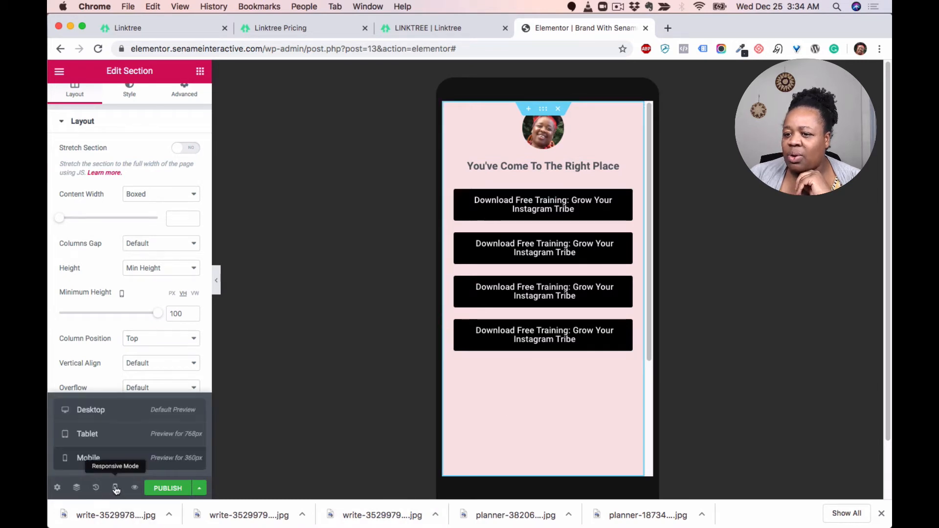
{"action": "left_click", "coordinate": [93, 410]}
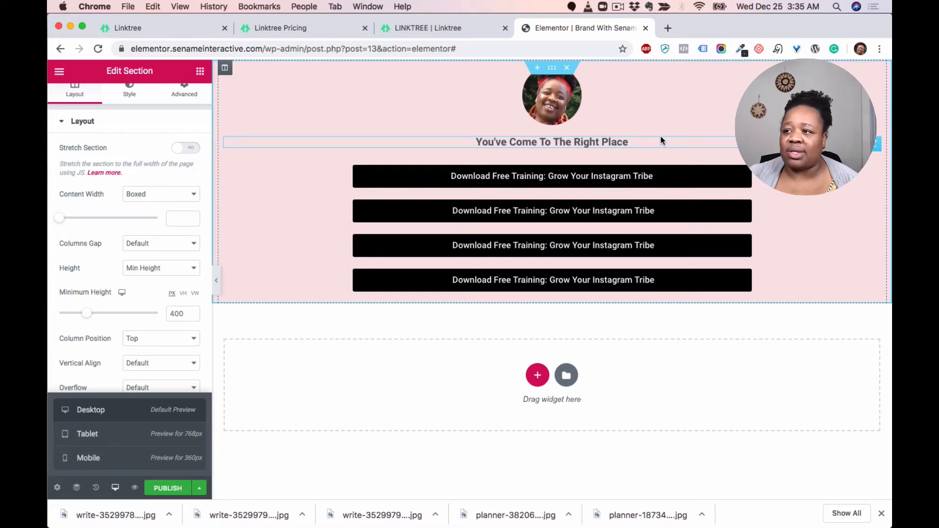
{"action": "left_click", "coordinate": [551, 70]}
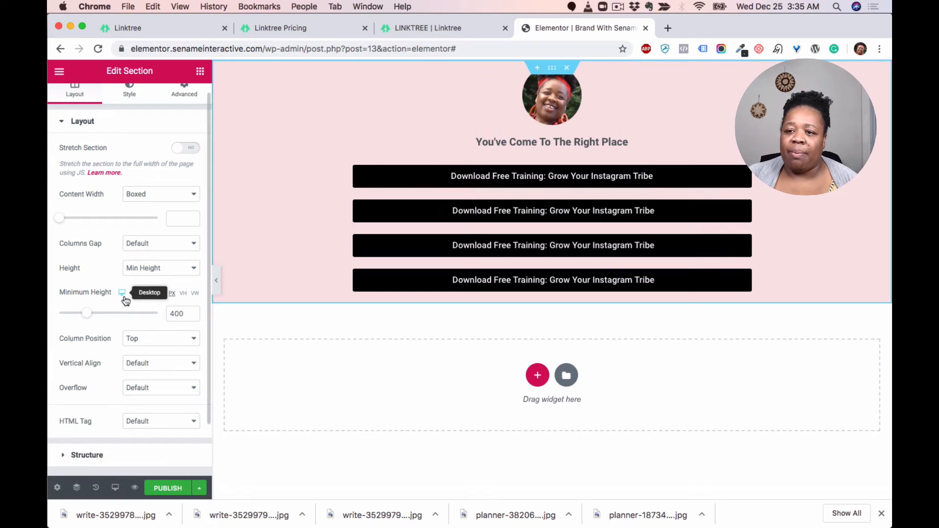
{"action": "left_click", "coordinate": [183, 293]}
{"action": "left_click_drag", "start_coordinate": [185, 313], "coordinate": [162, 313]}
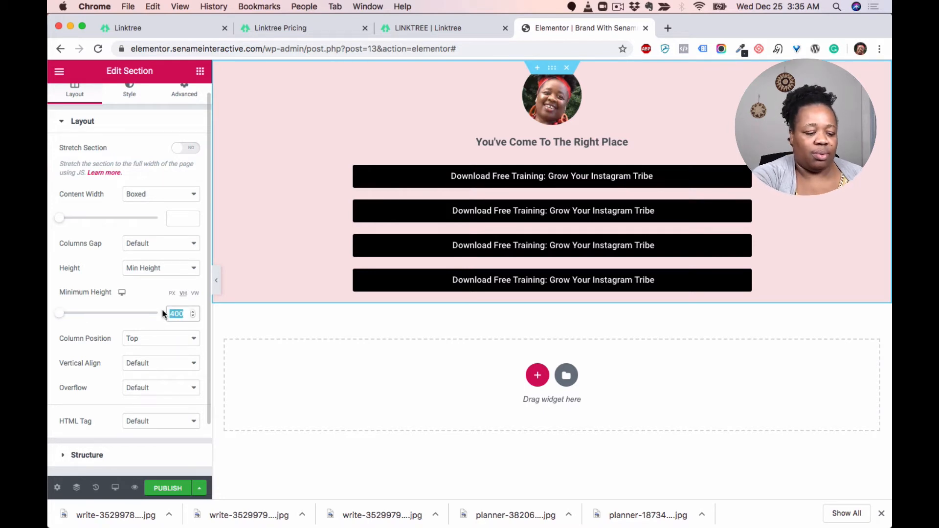
{"action": "type", "text": "100"}
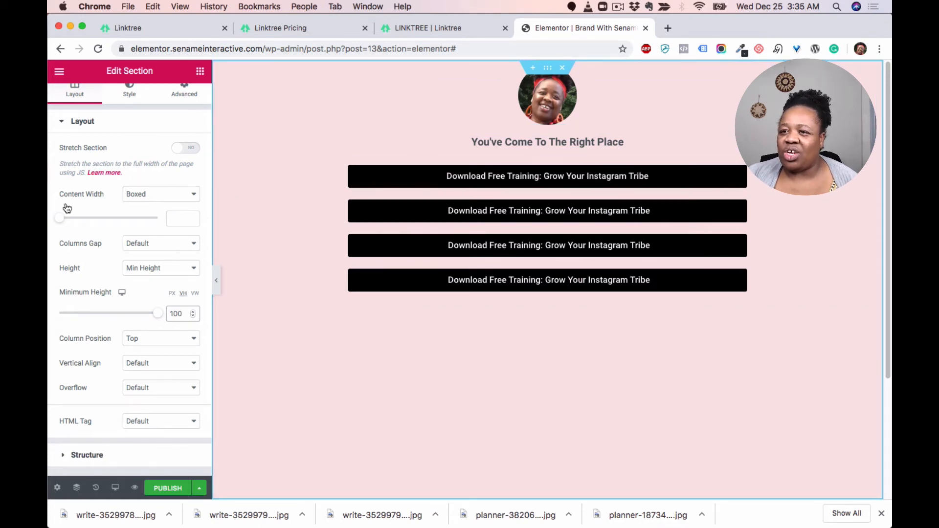
Step: Clear the section's background color in its style settings
{"action": "scroll", "coordinate": [152, 192], "scroll_direction": "up", "scroll_amount": 1}
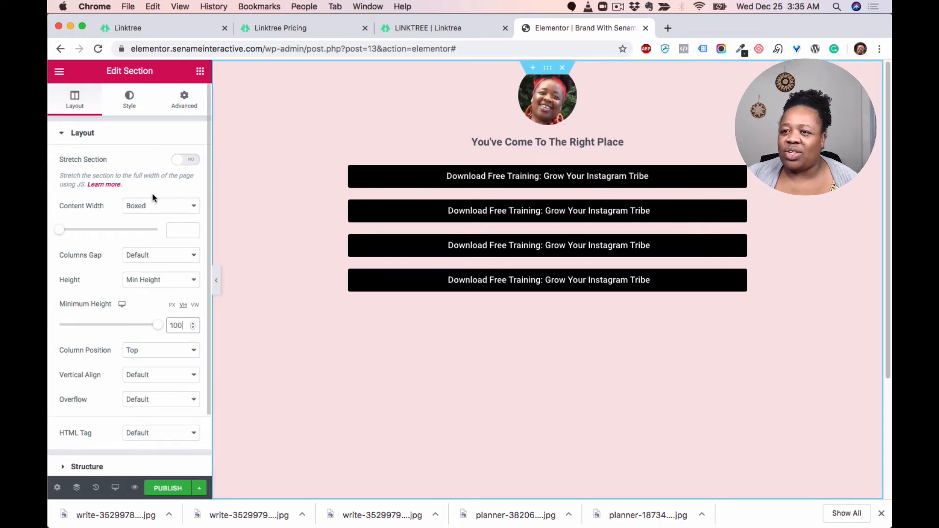
{"action": "left_click", "coordinate": [131, 100]}
{"action": "left_click", "coordinate": [186, 213]}
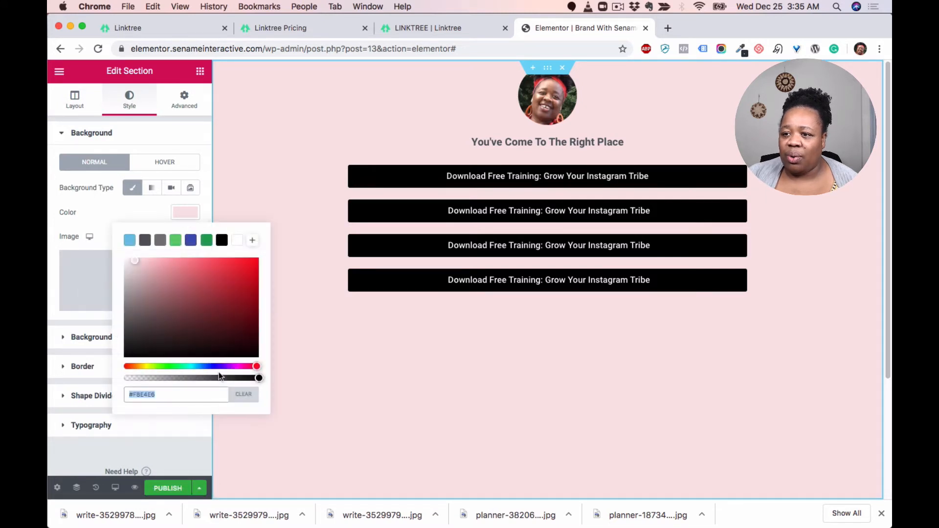
{"action": "left_click", "coordinate": [244, 396]}
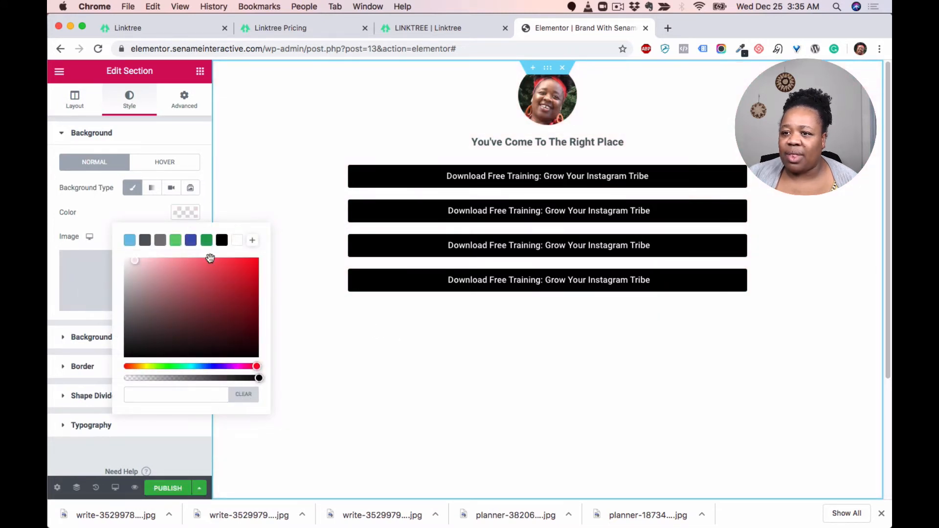
Step: Set the section's background image to the purple flower photo from the media library
{"action": "left_click", "coordinate": [157, 272]}
{"action": "left_click", "coordinate": [158, 273]}
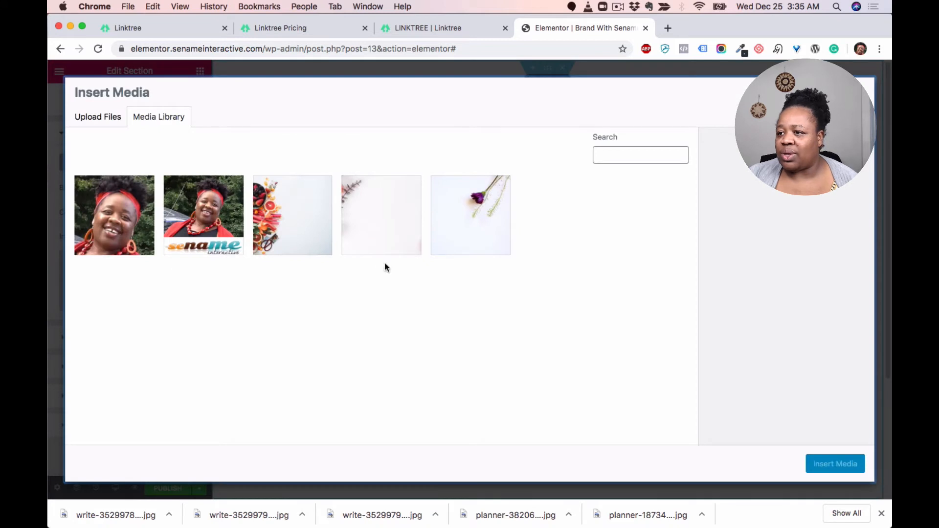
{"action": "left_click", "coordinate": [475, 214]}
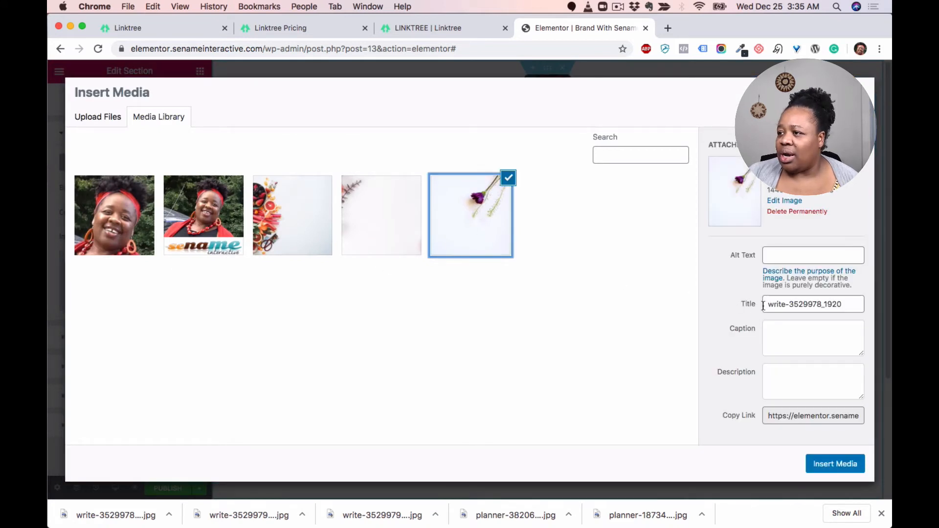
{"action": "left_click", "coordinate": [842, 465]}
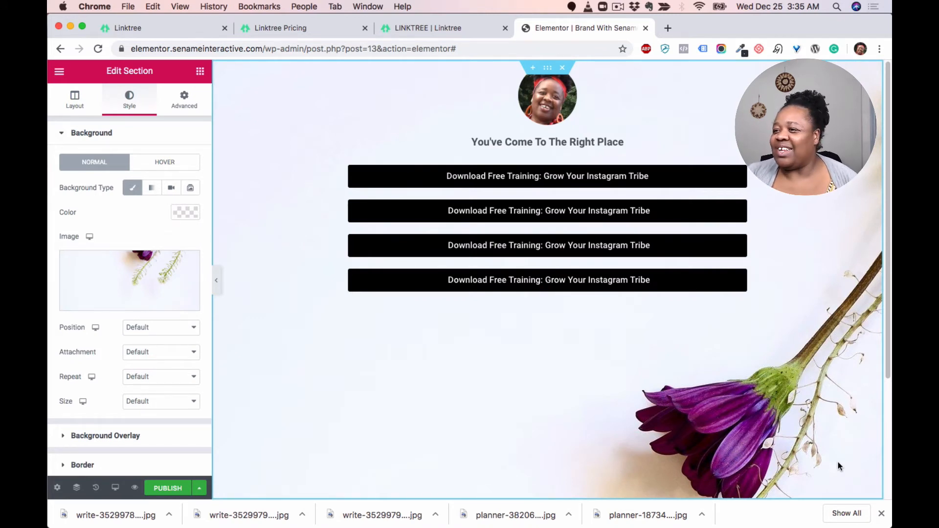
{"action": "scroll", "coordinate": [758, 346], "scroll_direction": "down", "scroll_amount": 3}
{"action": "scroll", "coordinate": [760, 345], "scroll_direction": "up", "scroll_amount": 3}
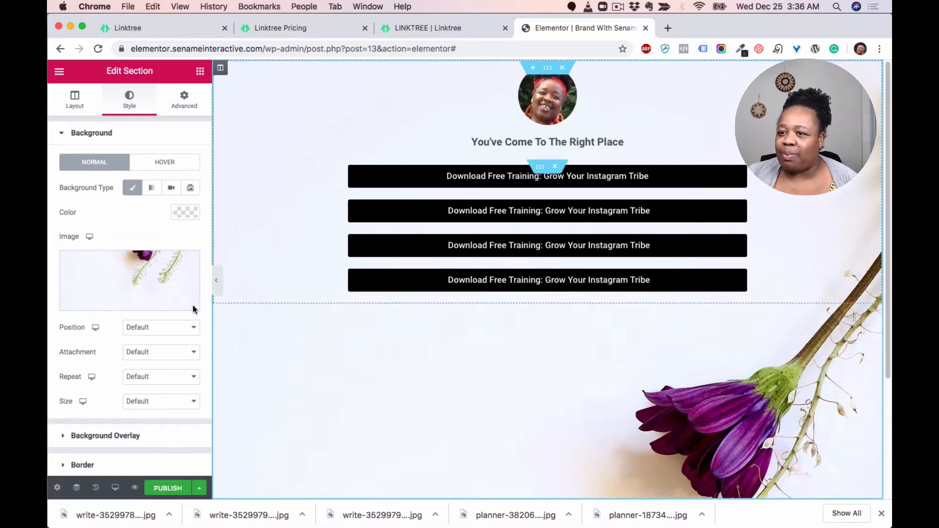
Step: Replace the section's background image with the flat-lay fruit photo flat-lay-2583213_1920
{"action": "left_click", "coordinate": [111, 287]}
{"action": "left_click", "coordinate": [295, 234]}
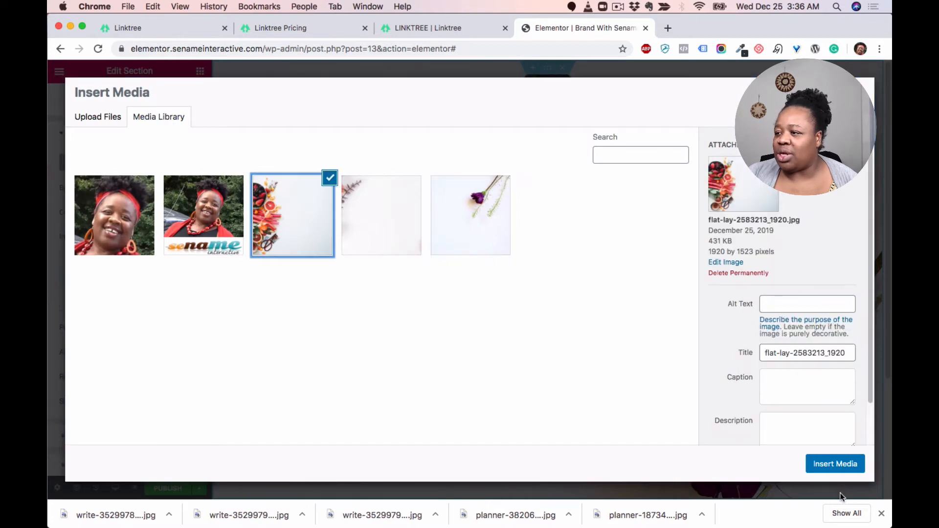
{"action": "left_click", "coordinate": [830, 463]}
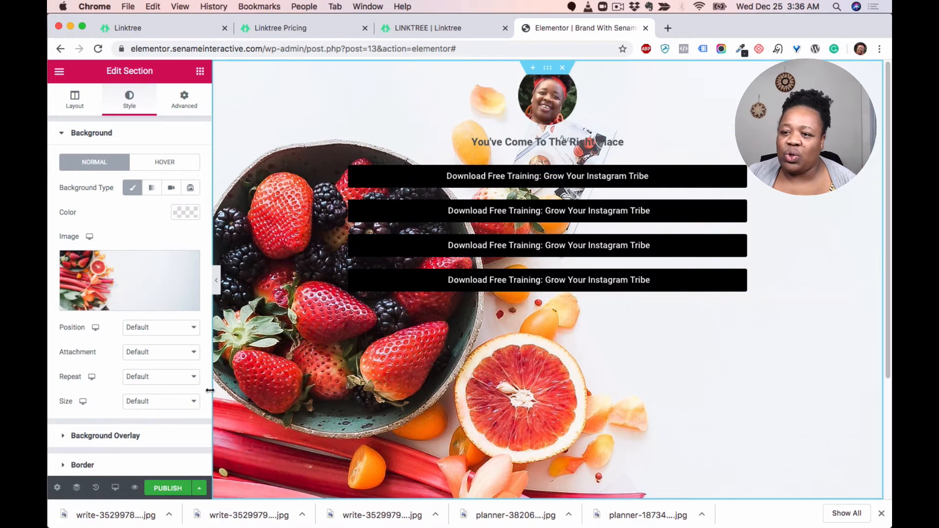
Step: Set the background image size to Cover and its repeat to No-repeat
{"action": "left_click", "coordinate": [170, 326]}
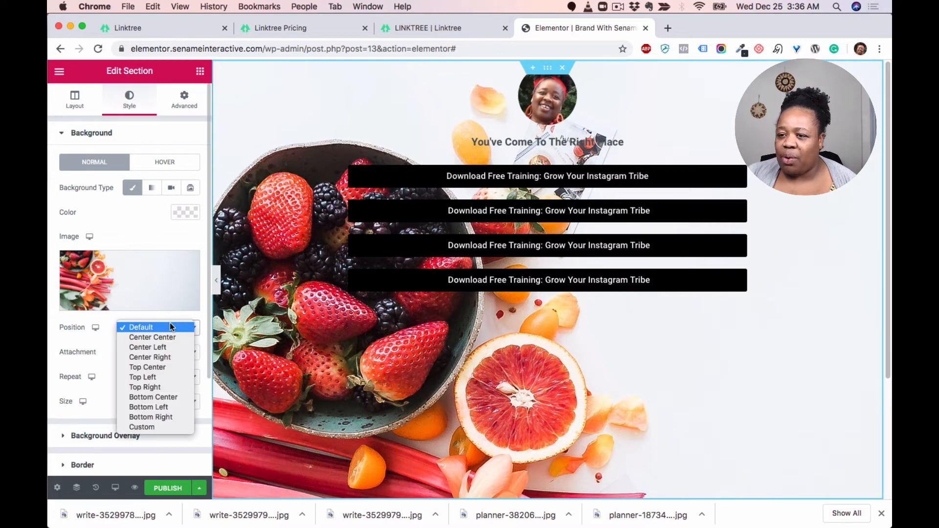
{"action": "left_click", "coordinate": [76, 339]}
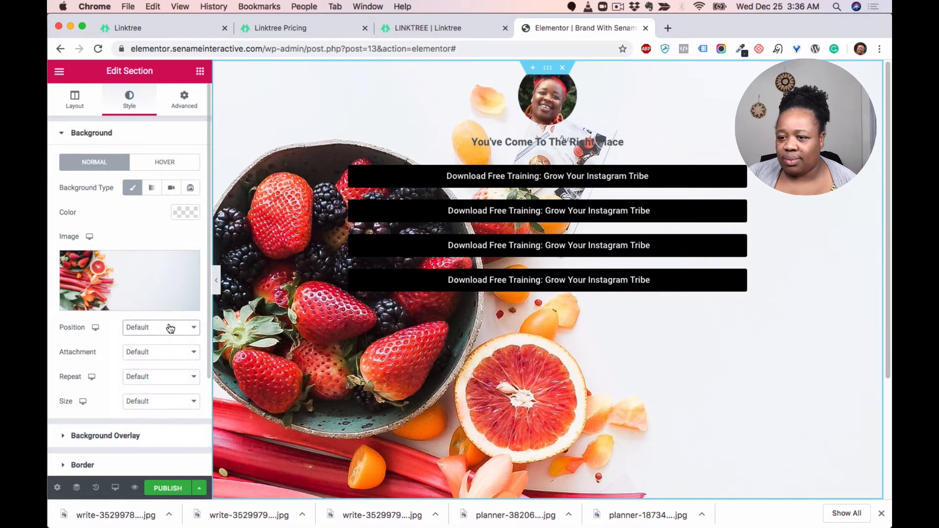
{"action": "left_click", "coordinate": [156, 404]}
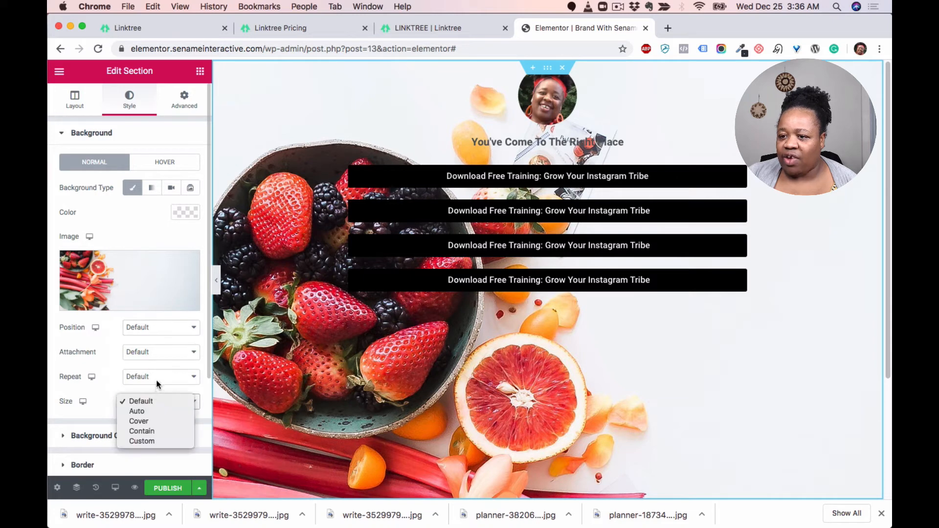
{"action": "left_click", "coordinate": [157, 377]}
{"action": "left_click", "coordinate": [153, 398]}
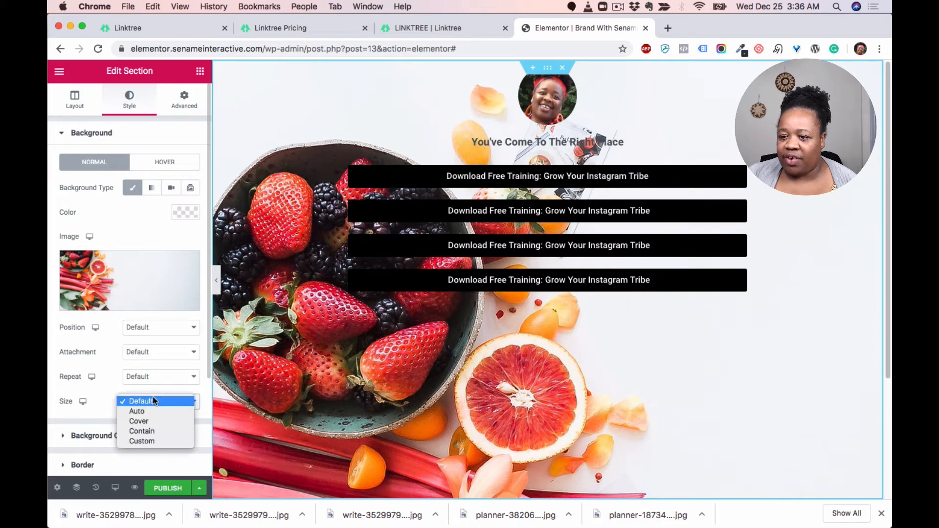
{"action": "left_click", "coordinate": [152, 424]}
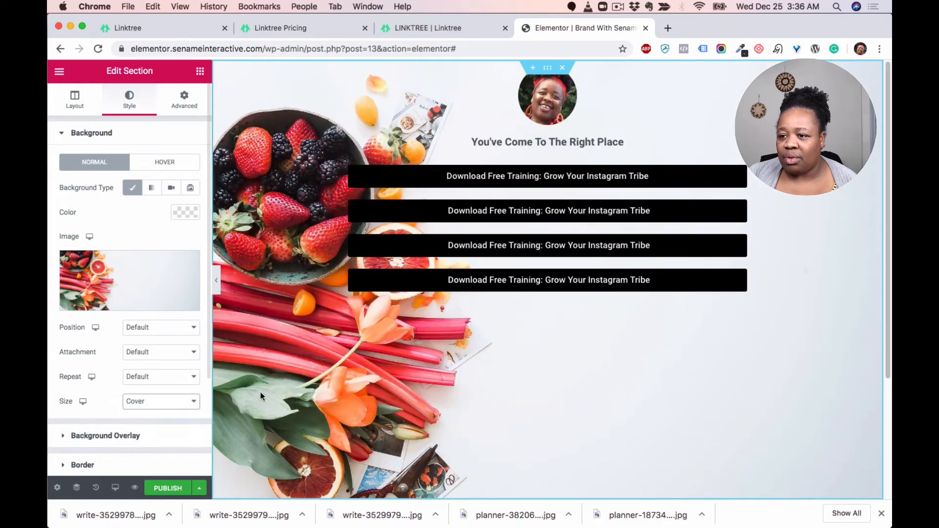
{"action": "left_click", "coordinate": [148, 381]}
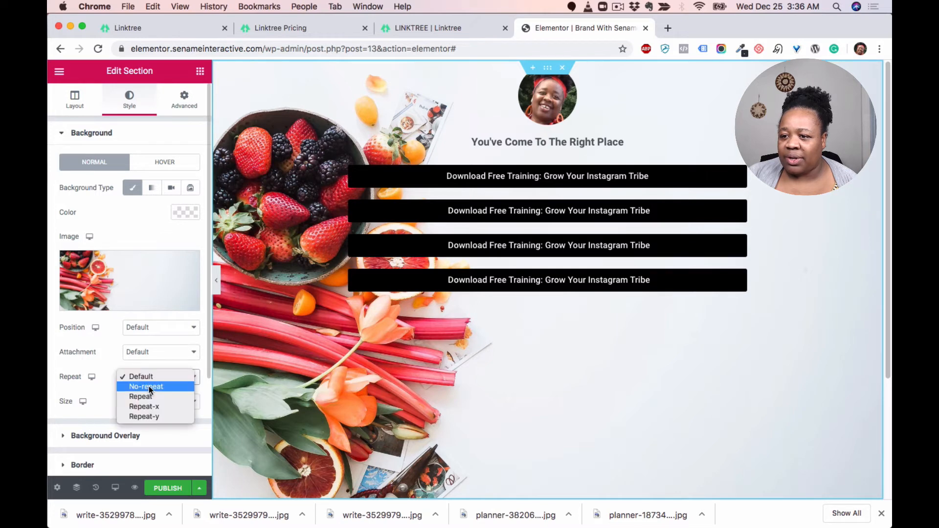
{"action": "left_click", "coordinate": [148, 386]}
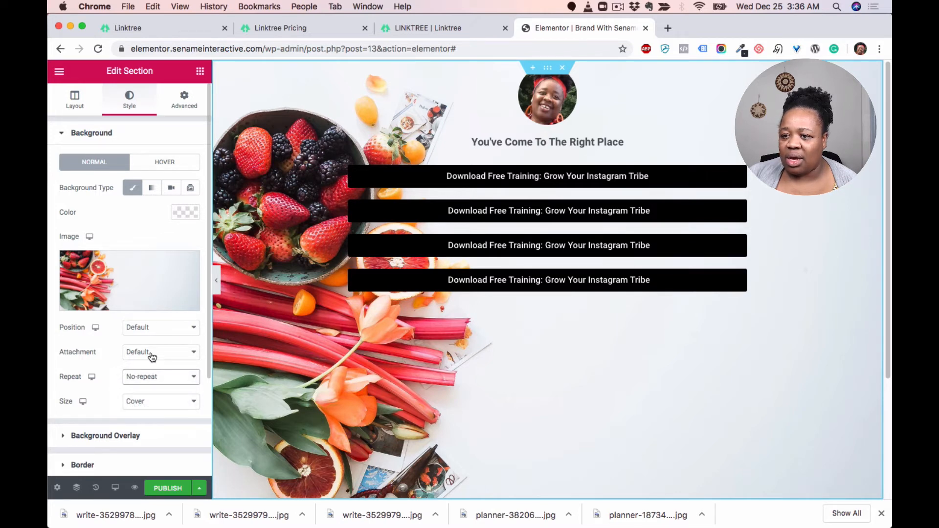
Step: Set the background image position to Center Center
{"action": "left_click", "coordinate": [153, 328]}
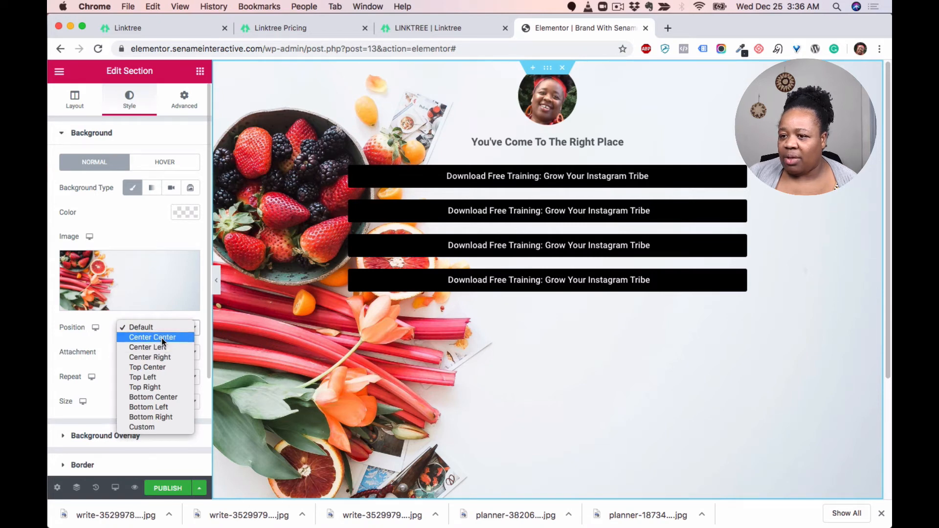
{"action": "left_click", "coordinate": [161, 339]}
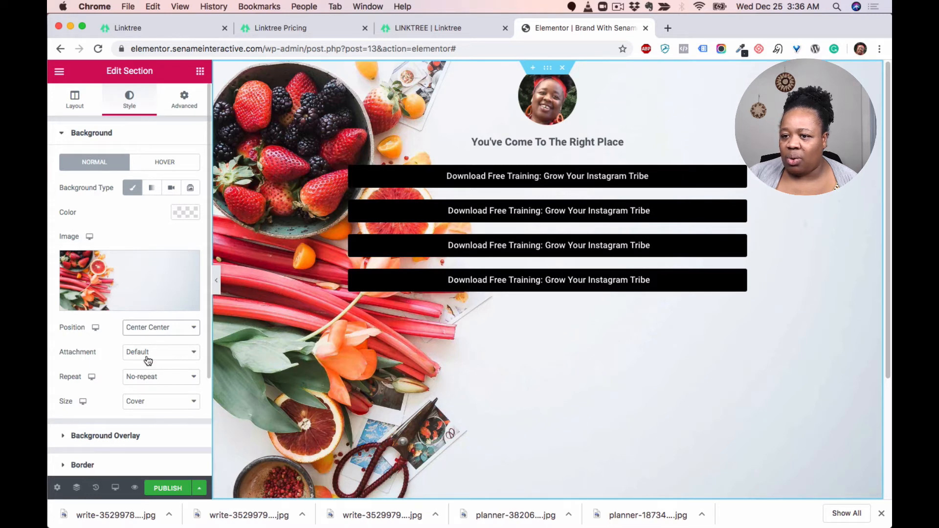
{"action": "scroll", "coordinate": [147, 360], "scroll_direction": "down", "scroll_amount": 2}
{"action": "scroll", "coordinate": [146, 352], "scroll_direction": "up", "scroll_amount": 1}
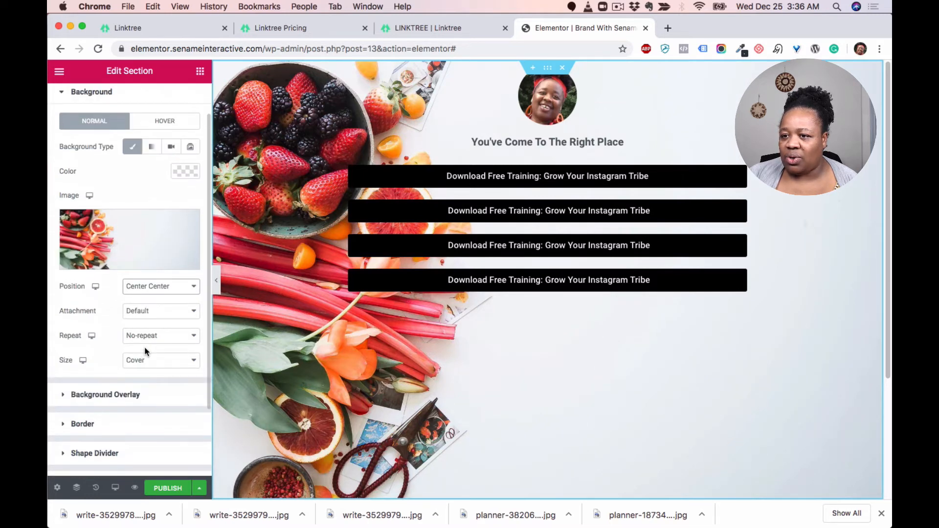
Step: Set the background position to Custom with an X position of about -419 px
{"action": "left_click", "coordinate": [158, 292]}
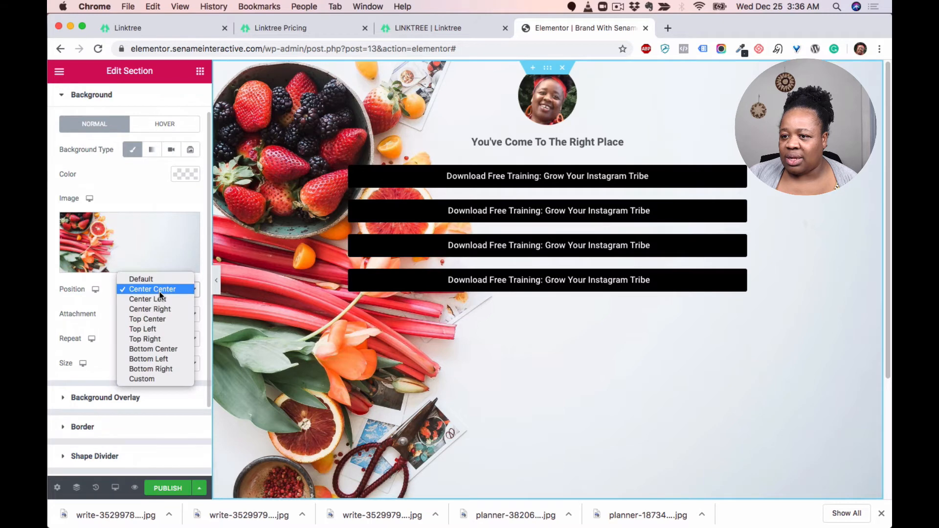
{"action": "left_click", "coordinate": [152, 380]}
{"action": "left_click_drag", "start_coordinate": [108, 335], "coordinate": [84, 336]}
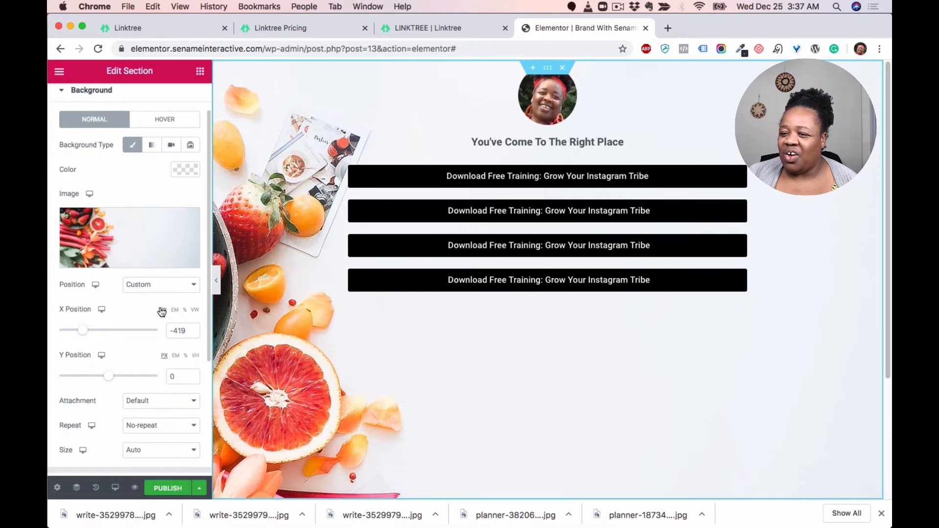
Step: Set the background image size to Default and shift the X position to -390 px
{"action": "scroll", "coordinate": [159, 310], "scroll_direction": "down", "scroll_amount": 4}
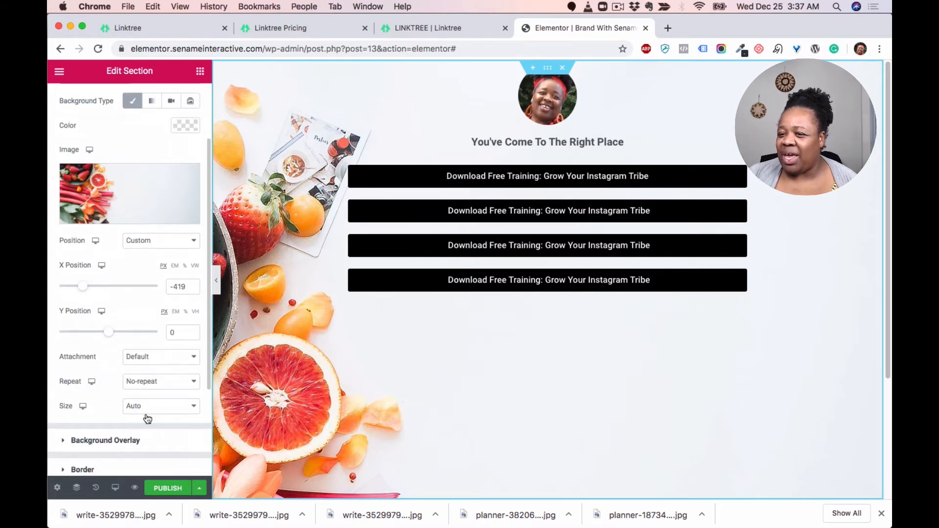
{"action": "left_click", "coordinate": [163, 410]}
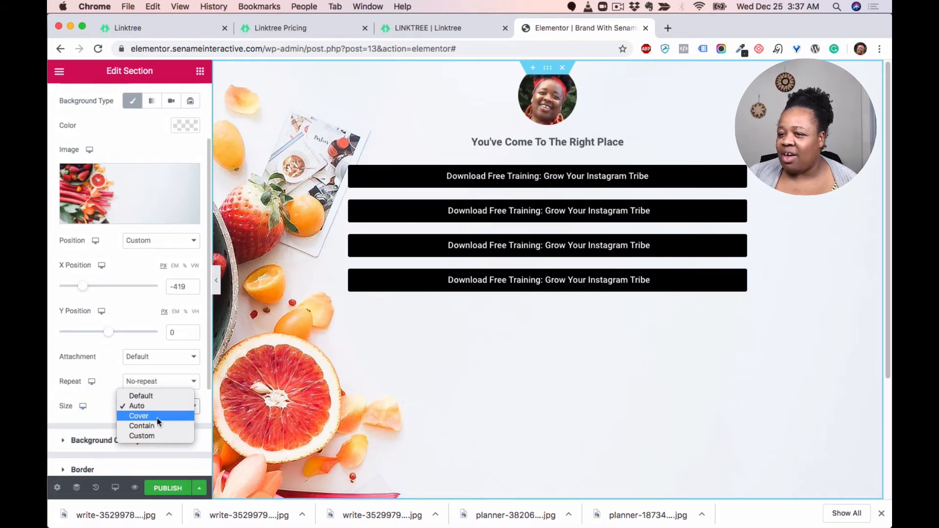
{"action": "left_click", "coordinate": [157, 418]}
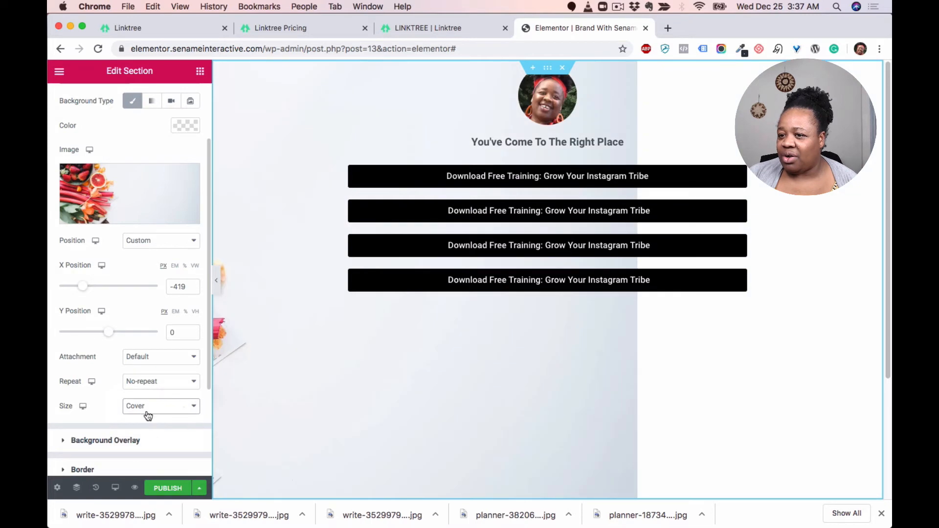
{"action": "left_click", "coordinate": [148, 415]}
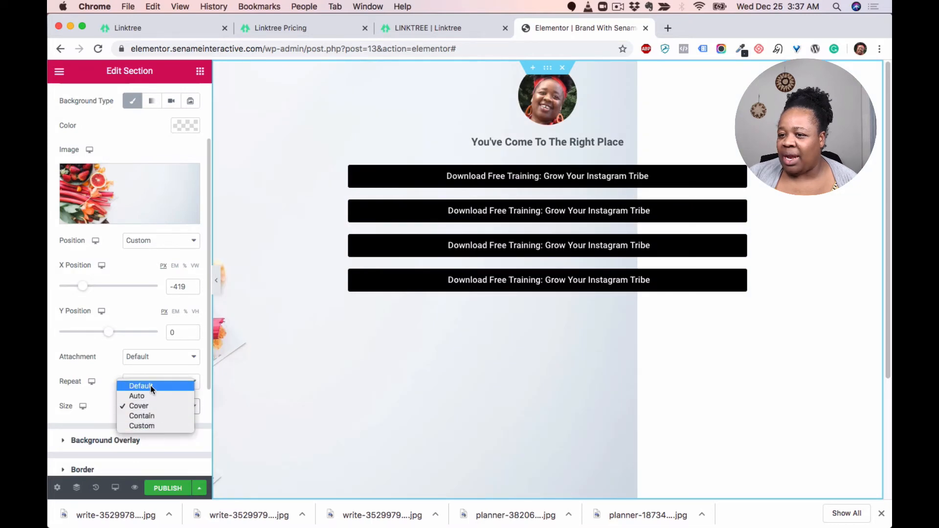
{"action": "left_click", "coordinate": [152, 387]}
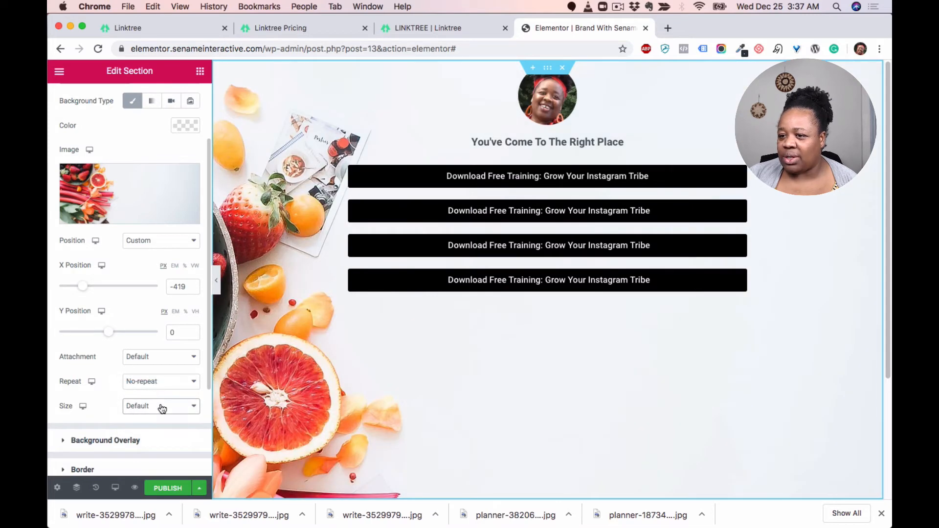
{"action": "left_click", "coordinate": [164, 406]}
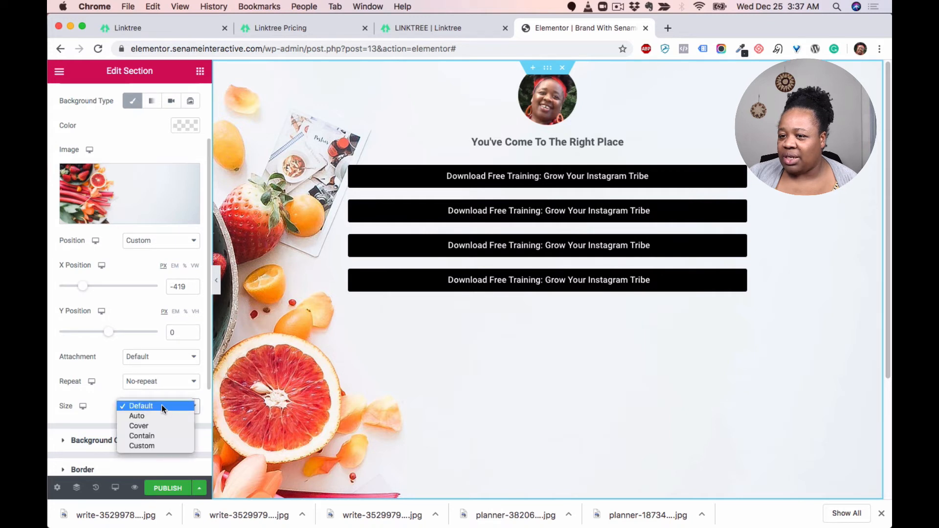
{"action": "left_click", "coordinate": [162, 406]}
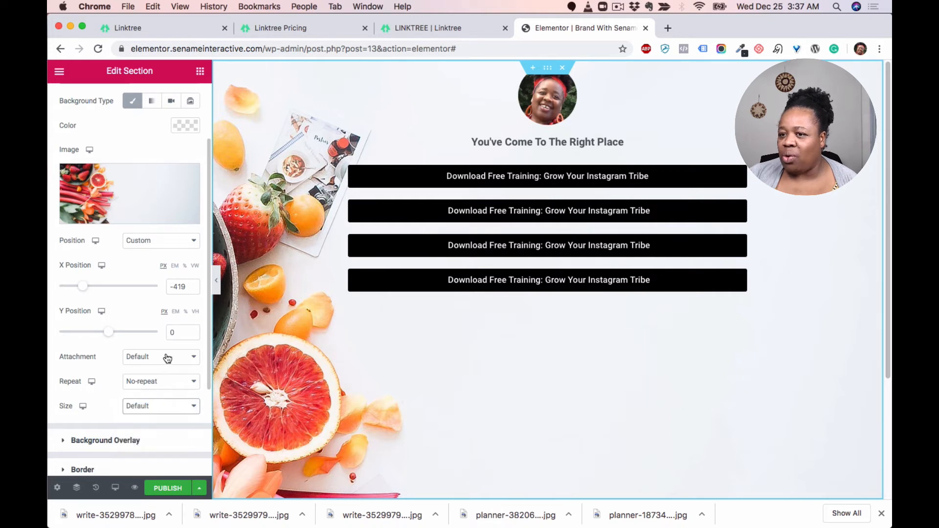
{"action": "left_click_drag", "start_coordinate": [85, 292], "coordinate": [86, 289]}
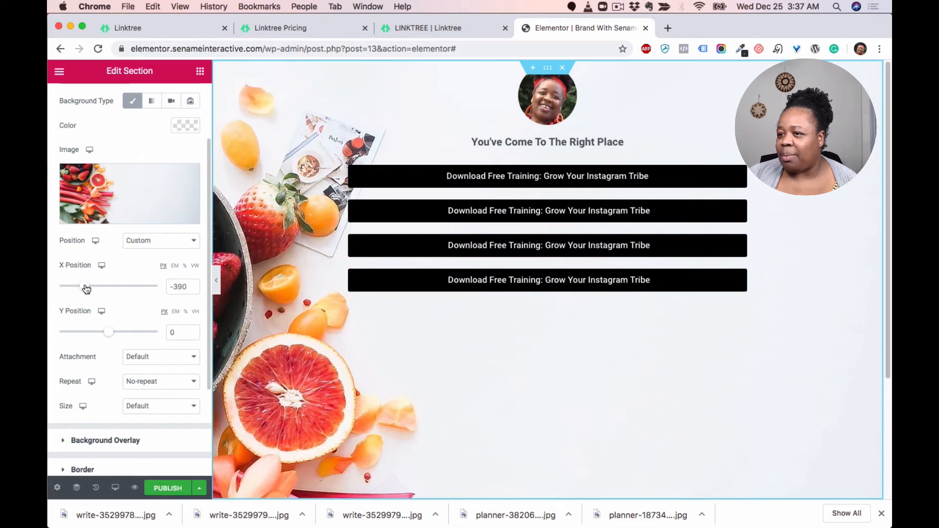
Step: Switch to mobile preview and set the mobile background position to Custom with an X position of -600 px
{"action": "left_click", "coordinate": [115, 487]}
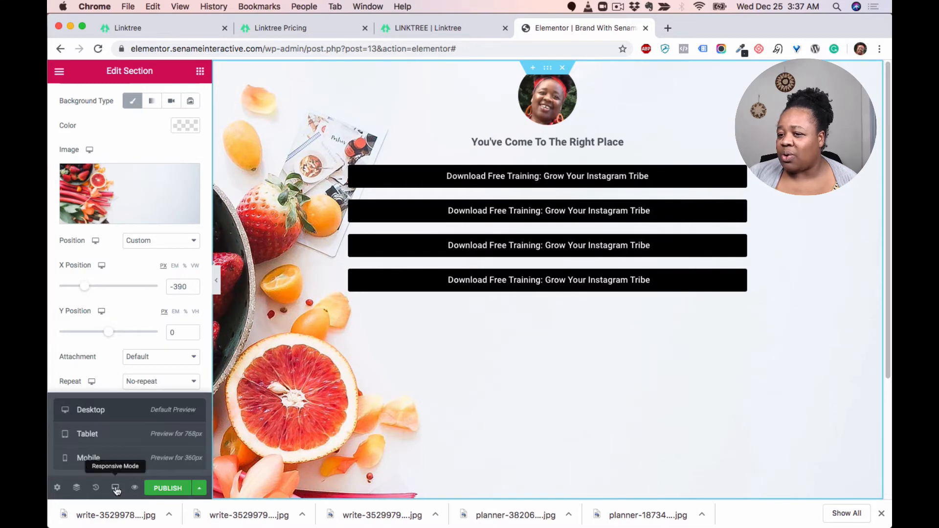
{"action": "left_click", "coordinate": [102, 459]}
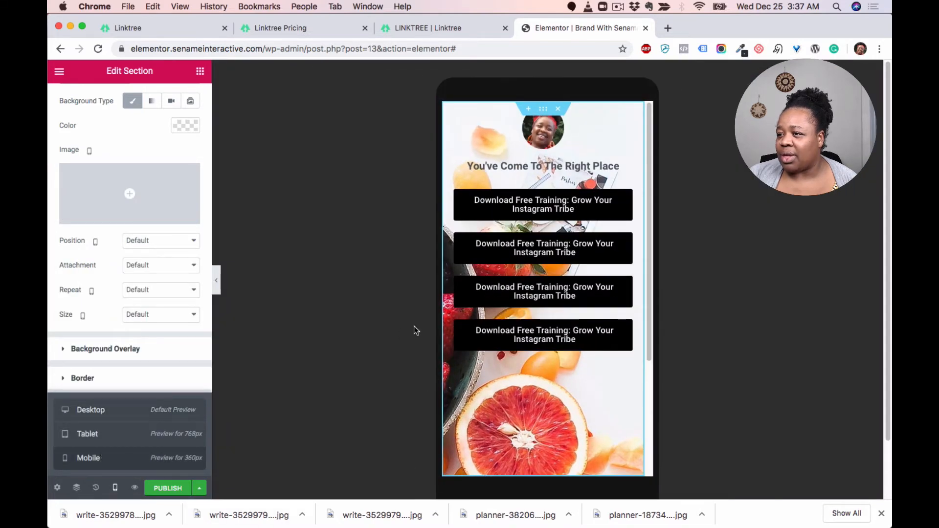
{"action": "left_click", "coordinate": [164, 244]}
{"action": "left_click", "coordinate": [140, 340]}
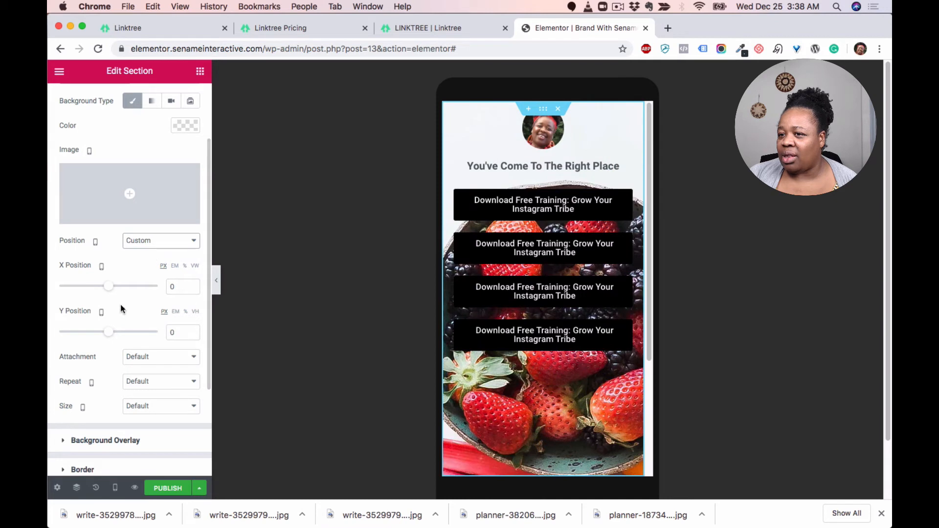
{"action": "left_click_drag", "start_coordinate": [107, 287], "coordinate": [74, 288]}
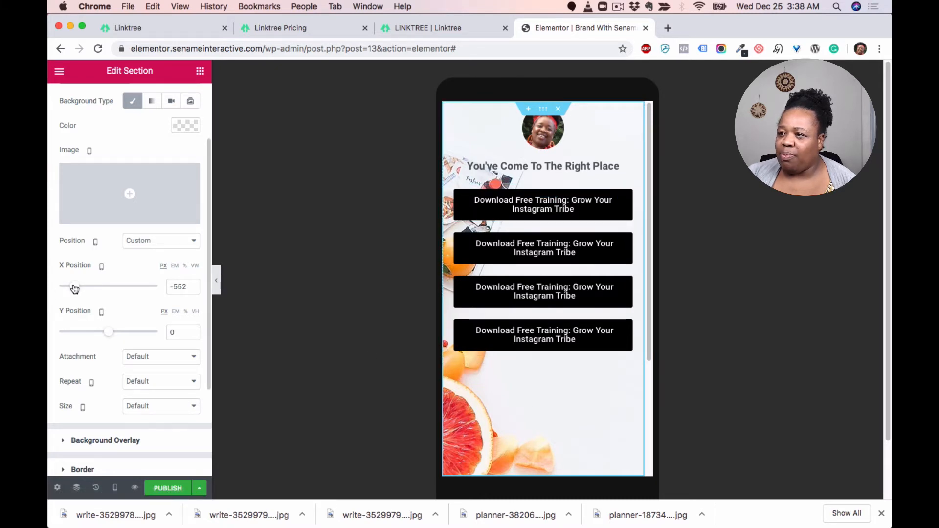
{"action": "left_click_drag", "start_coordinate": [75, 289], "coordinate": [72, 290]}
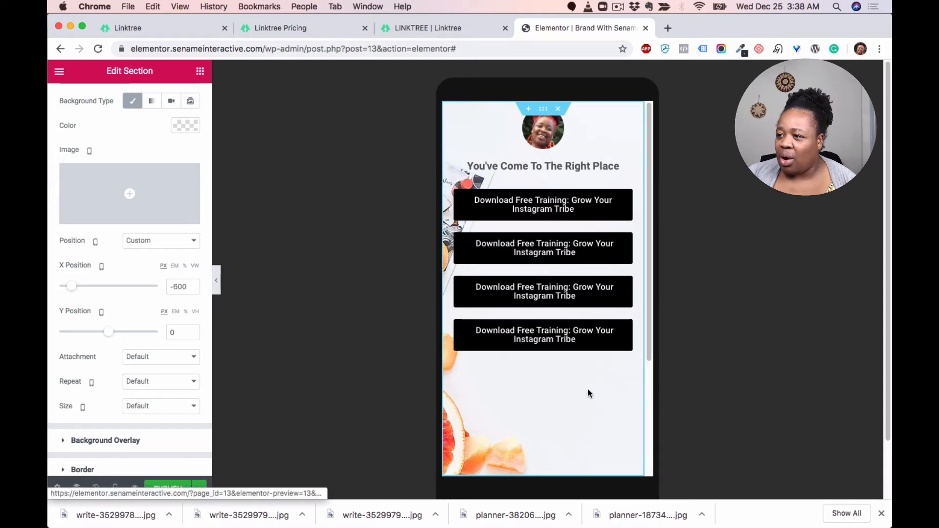
{"action": "scroll", "coordinate": [597, 372], "scroll_direction": "down", "scroll_amount": 5}
{"action": "scroll", "coordinate": [599, 367], "scroll_direction": "up", "scroll_amount": 5}
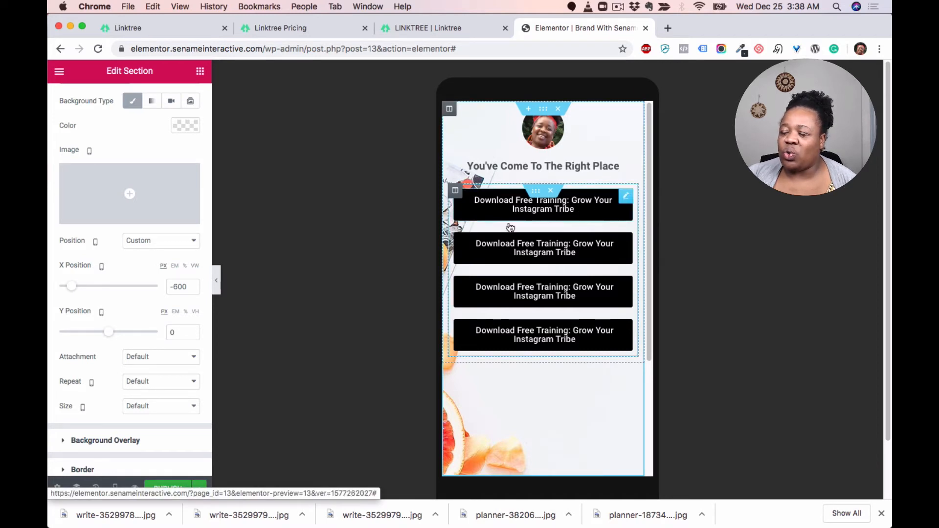
Step: Try a 13 px text size on the first button's typography, and reset the typography to default
{"action": "left_click", "coordinate": [626, 196]}
{"action": "left_click", "coordinate": [130, 98]}
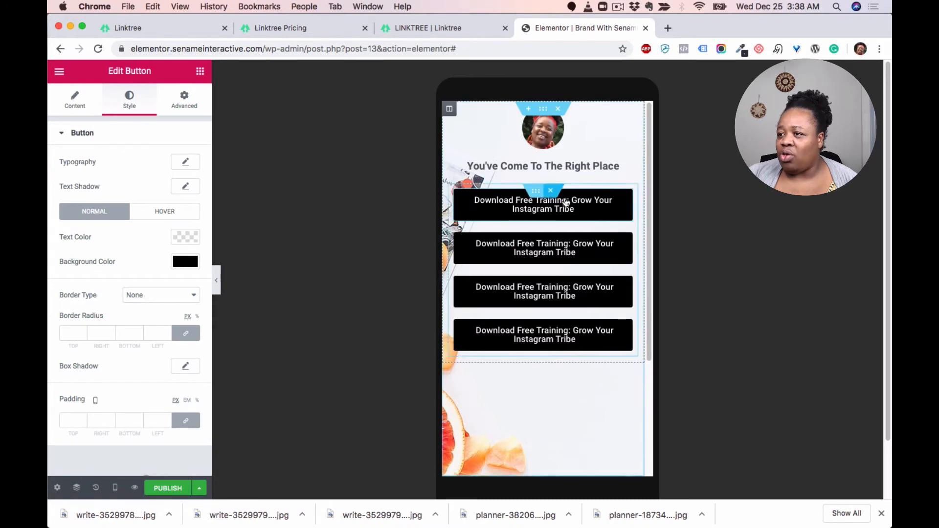
{"action": "left_click", "coordinate": [185, 162]}
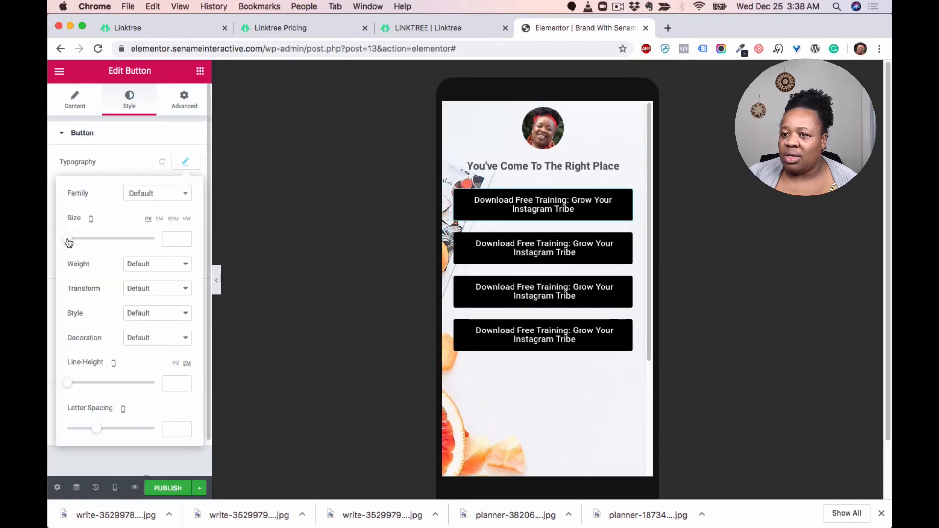
{"action": "left_click_drag", "start_coordinate": [69, 243], "coordinate": [74, 244]}
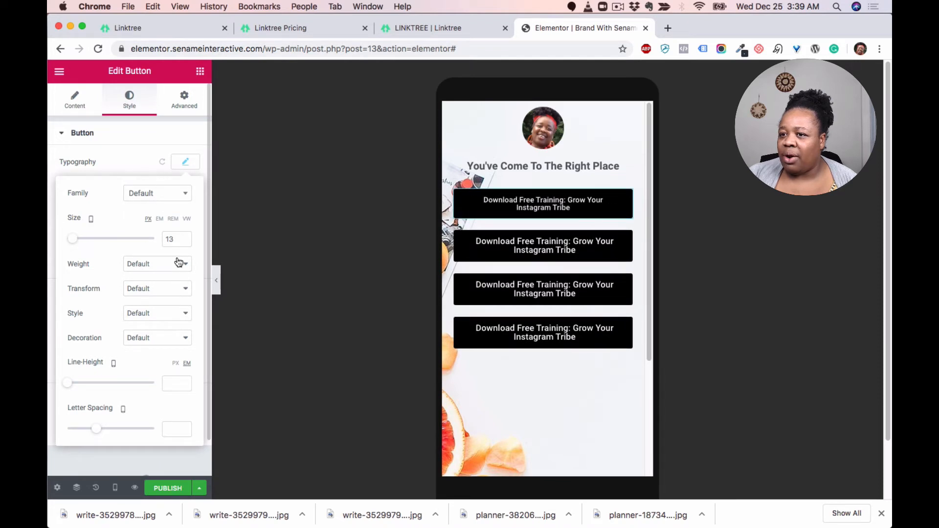
{"action": "left_click", "coordinate": [130, 138]}
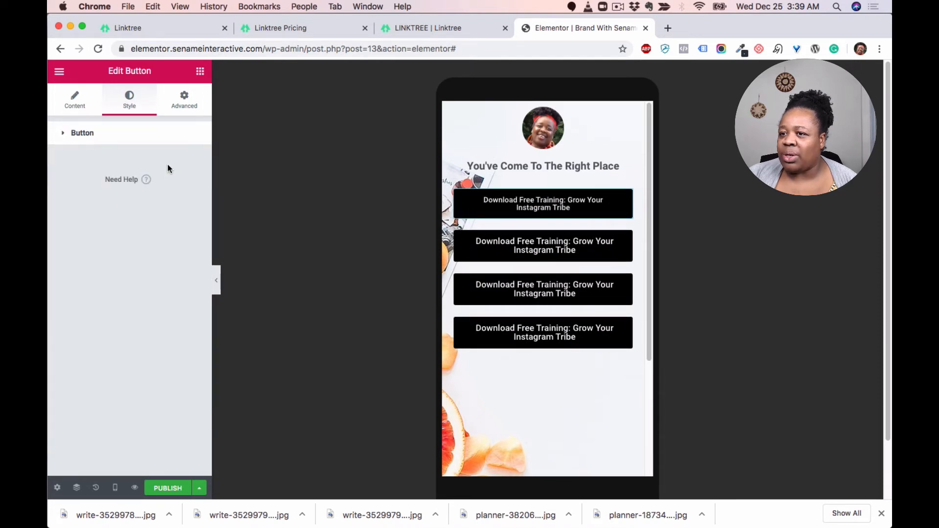
{"action": "left_click", "coordinate": [69, 134]}
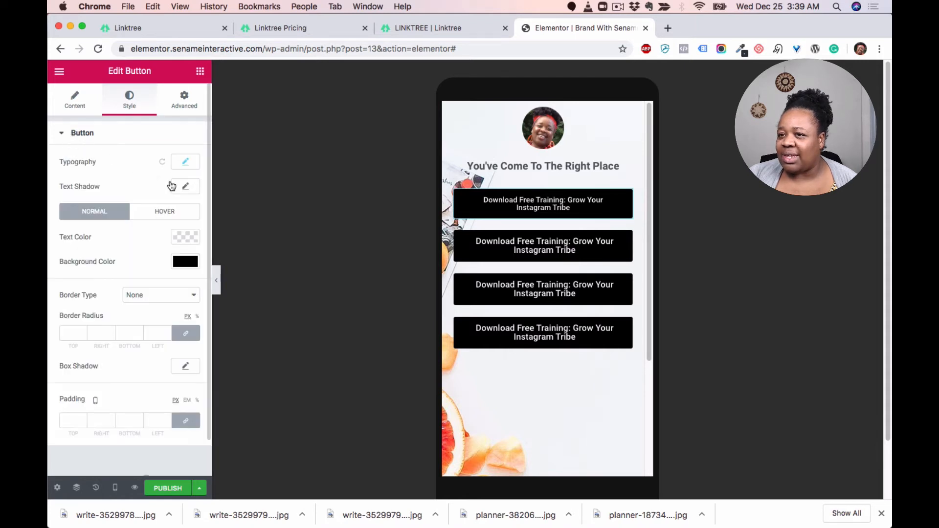
{"action": "left_click", "coordinate": [162, 161]}
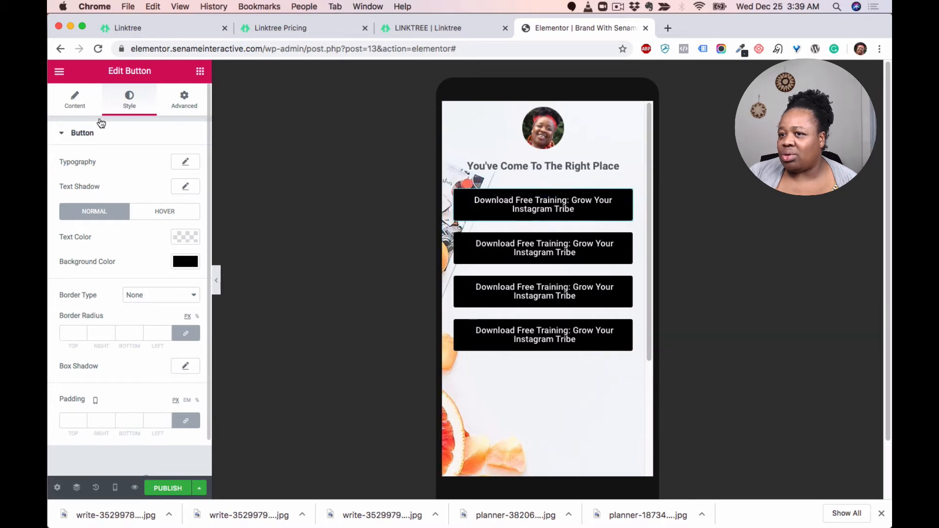
Step: Change the first button's text to Grow Your Instagram Tribe
{"action": "left_click", "coordinate": [75, 102]}
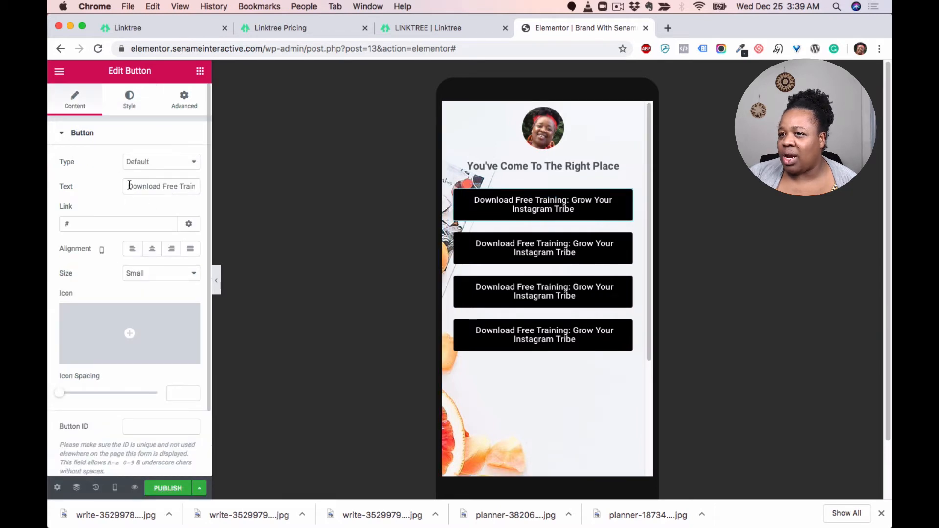
{"action": "left_click", "coordinate": [130, 185]}
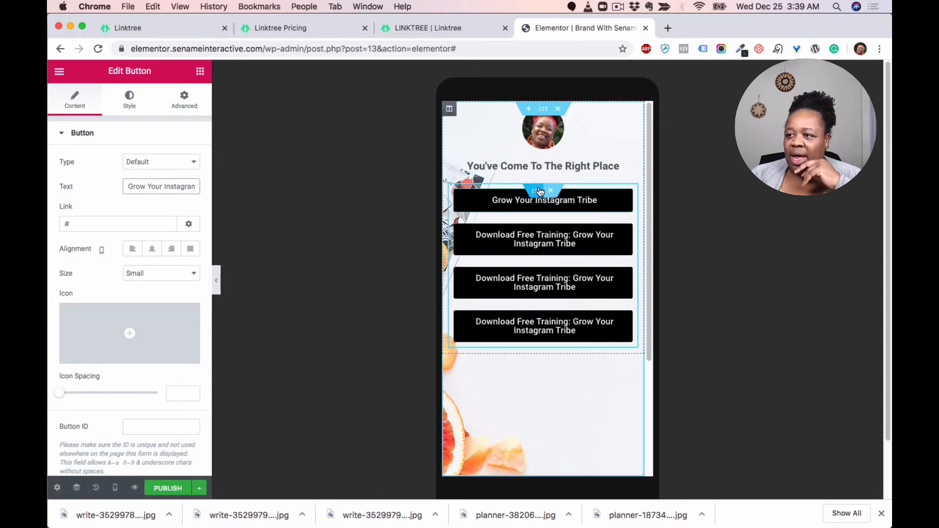
Step: Add a Heading widget above the first button and set its title to FREE RESOURCES
{"action": "left_click", "coordinate": [200, 72]}
{"action": "left_click_drag", "start_coordinate": [170, 186], "coordinate": [540, 194]}
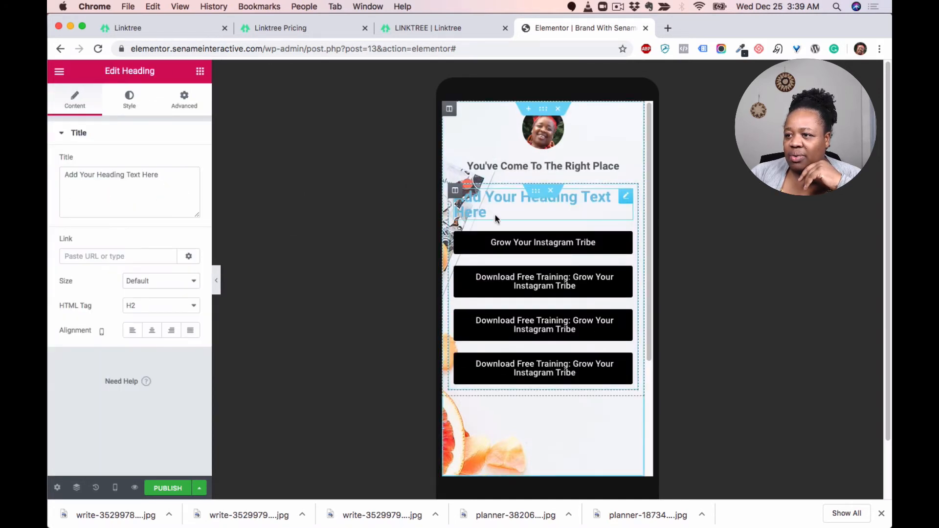
{"action": "left_click", "coordinate": [494, 212]}
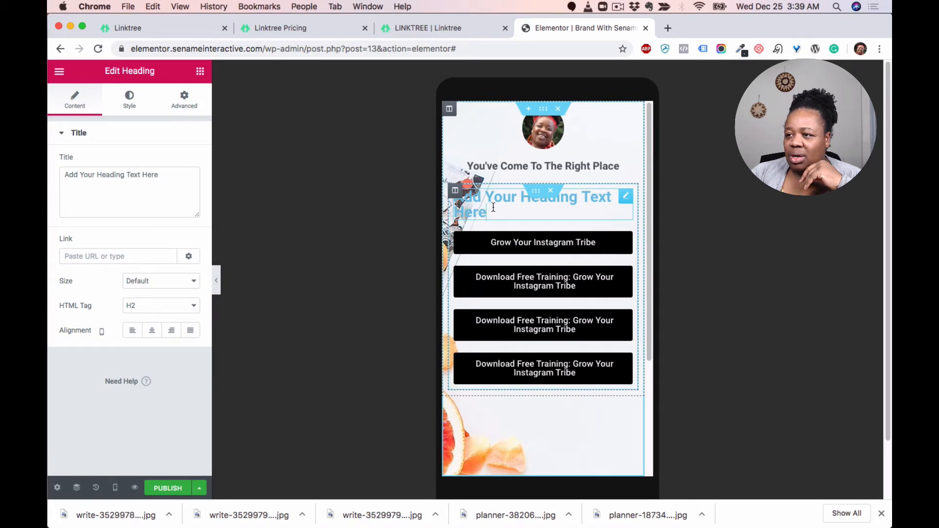
{"action": "left_click_drag", "start_coordinate": [493, 207], "coordinate": [249, 191]}
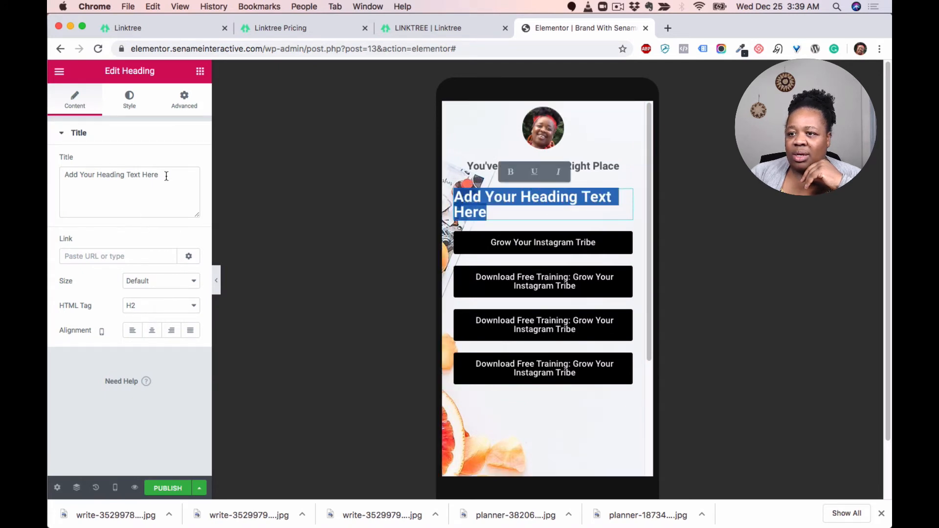
{"action": "left_click_drag", "start_coordinate": [166, 176], "coordinate": [55, 172]}
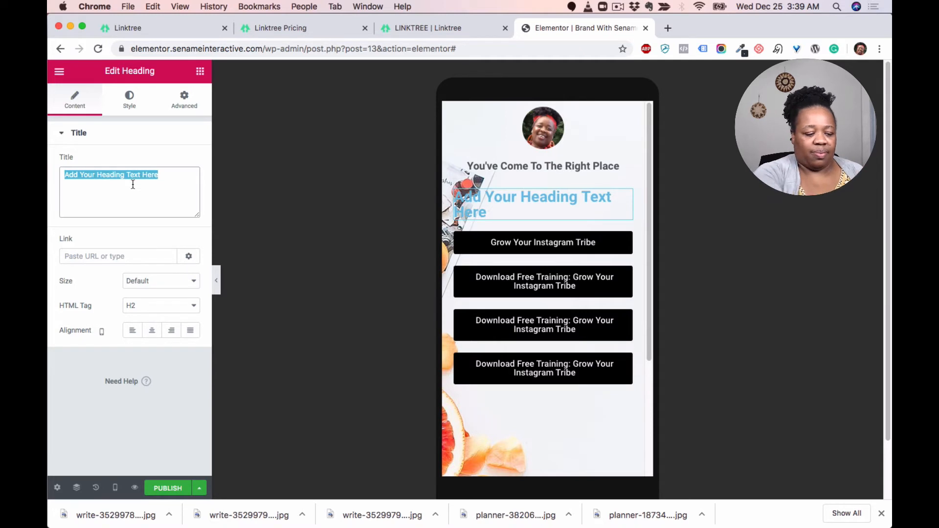
{"action": "type", "text": "FREE RE"}
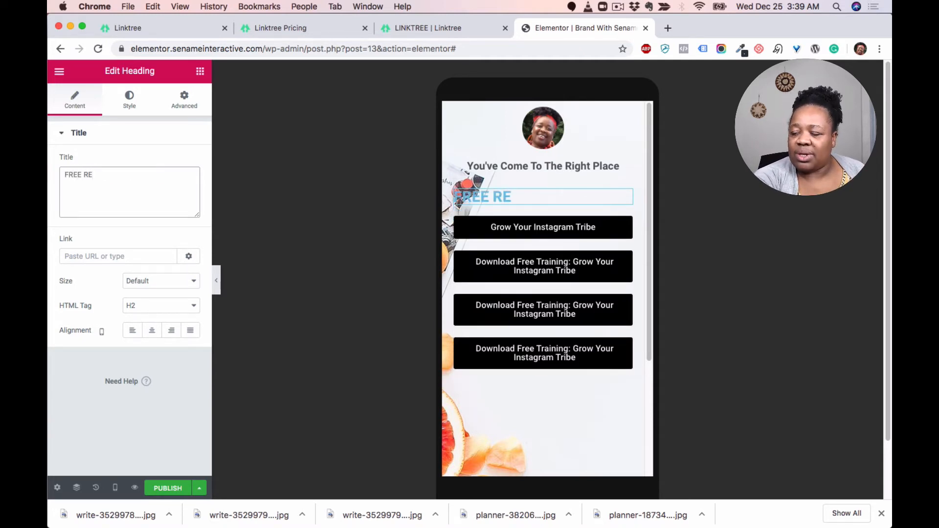
{"action": "type", "text": "SOURCES"}
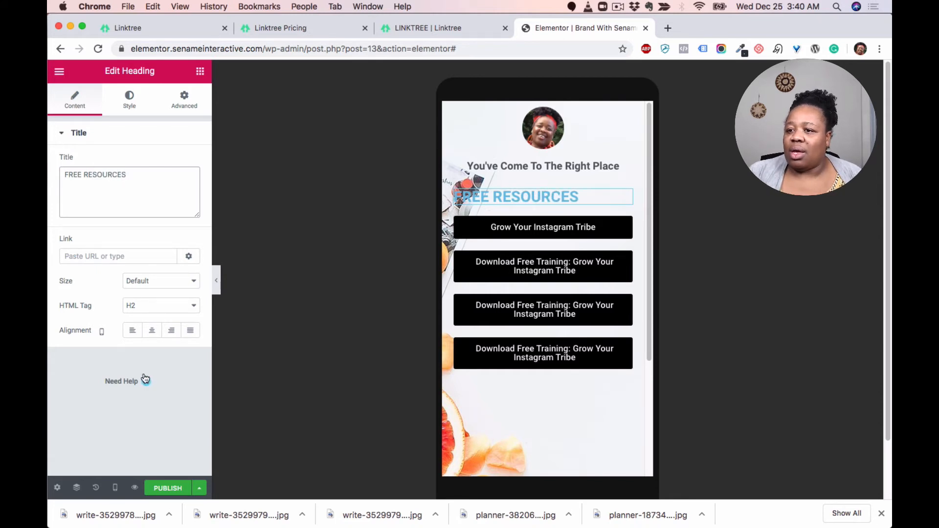
Step: Center the FREE RESOURCES heading and set its HTML tag to H3
{"action": "left_click", "coordinate": [152, 330]}
{"action": "left_click", "coordinate": [169, 307]}
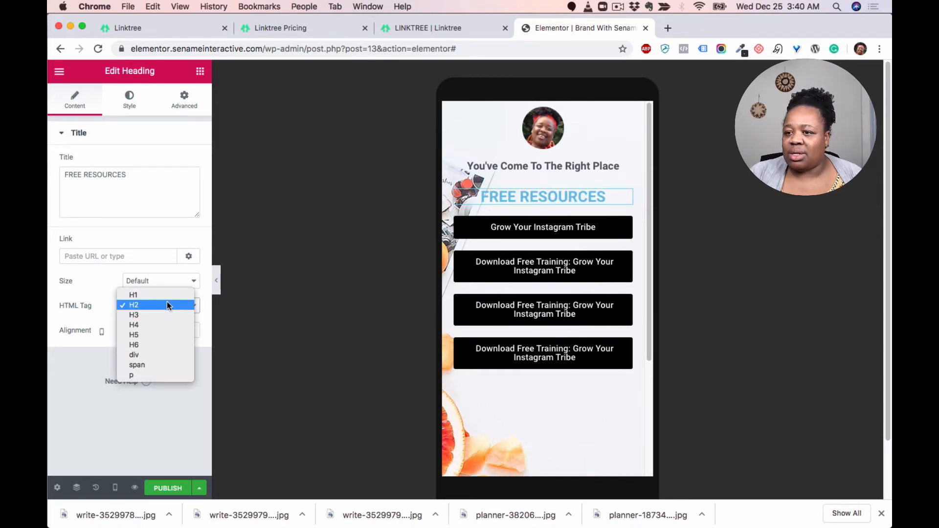
{"action": "left_click", "coordinate": [166, 323]}
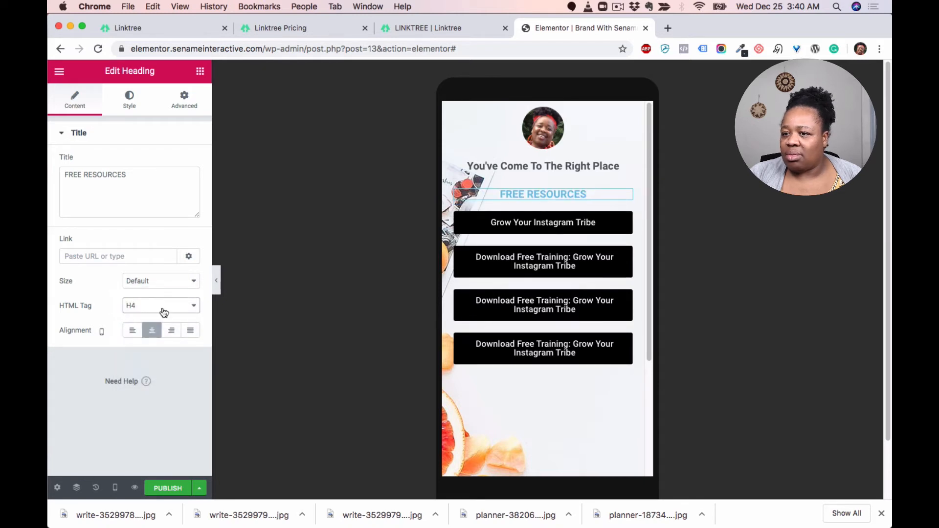
{"action": "left_click", "coordinate": [160, 303]}
{"action": "left_click", "coordinate": [197, 302]}
{"action": "key", "text": "Up"}
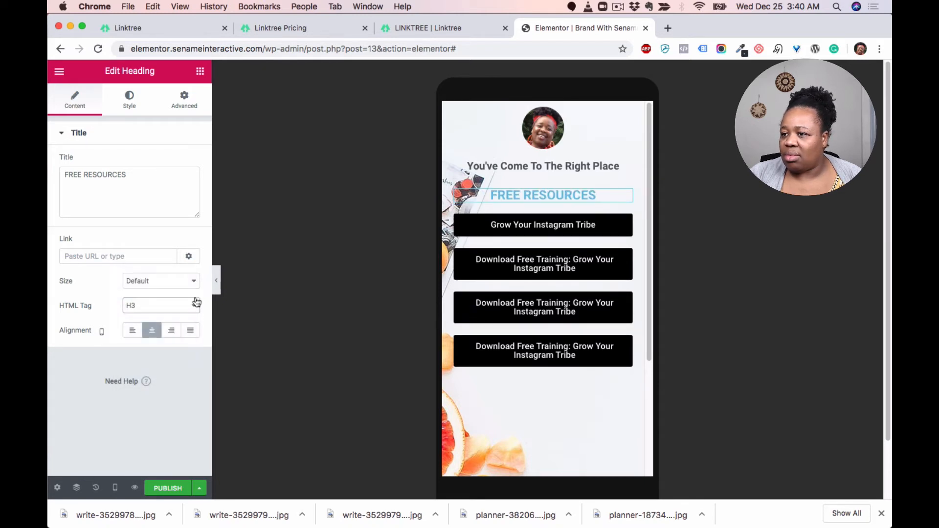
Step: Set the heading's text color to the blue swatch #405492
{"action": "left_click", "coordinate": [129, 102]}
{"action": "left_click", "coordinate": [186, 165]}
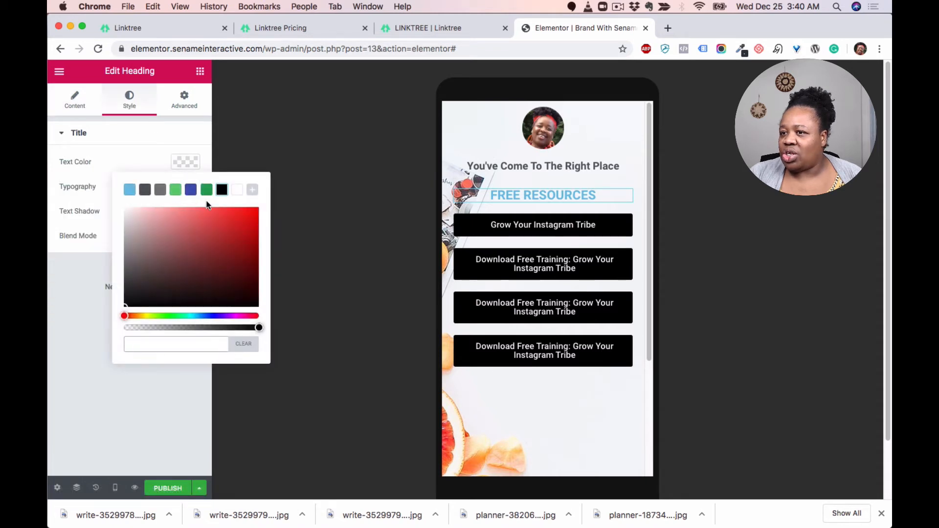
{"action": "left_click", "coordinate": [191, 190]}
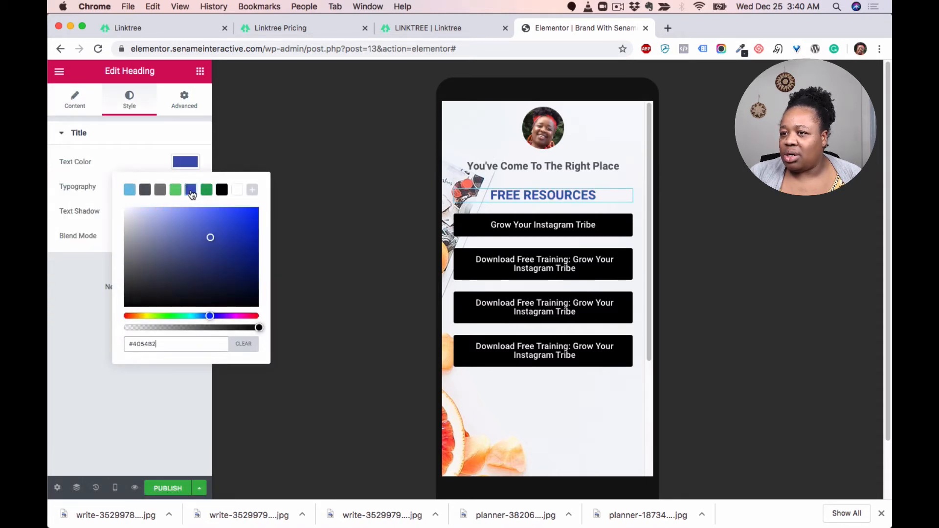
{"action": "left_click", "coordinate": [223, 196]}
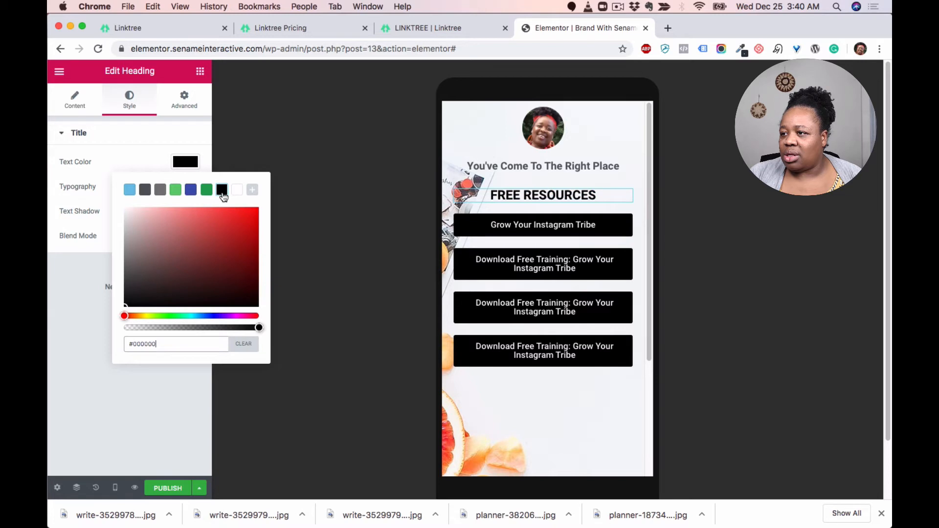
{"action": "left_click", "coordinate": [191, 191]}
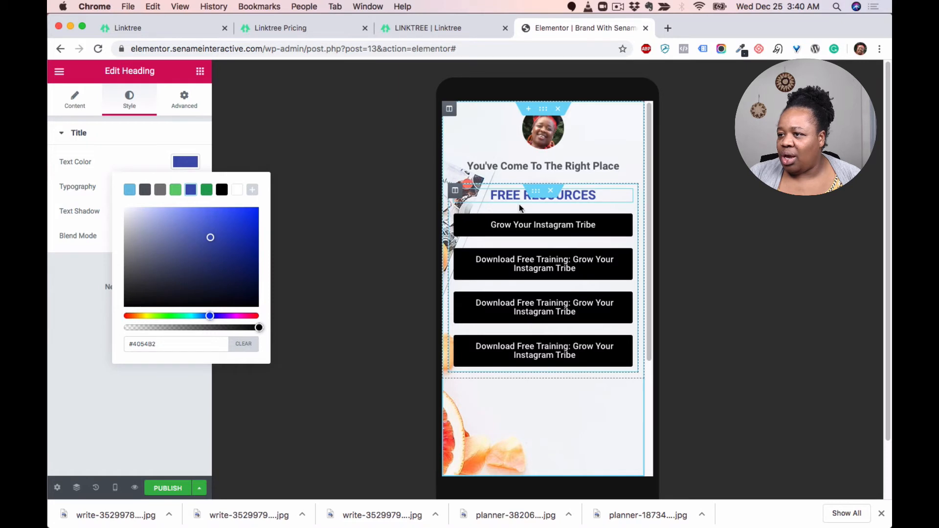
Step: Duplicate the FREE RESOURCES heading and move the copy below the second button
{"action": "right_click", "coordinate": [626, 196]}
{"action": "left_click", "coordinate": [657, 224]}
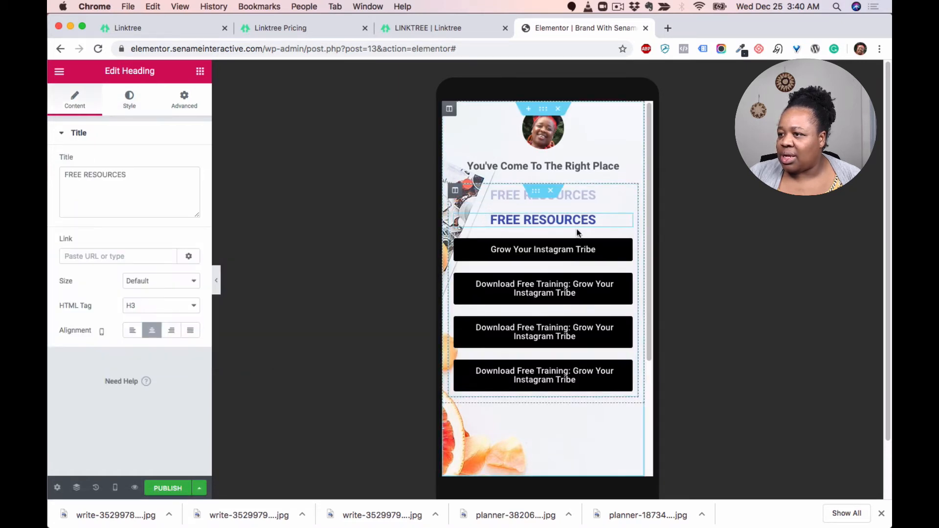
{"action": "left_click_drag", "start_coordinate": [623, 218], "coordinate": [601, 287]}
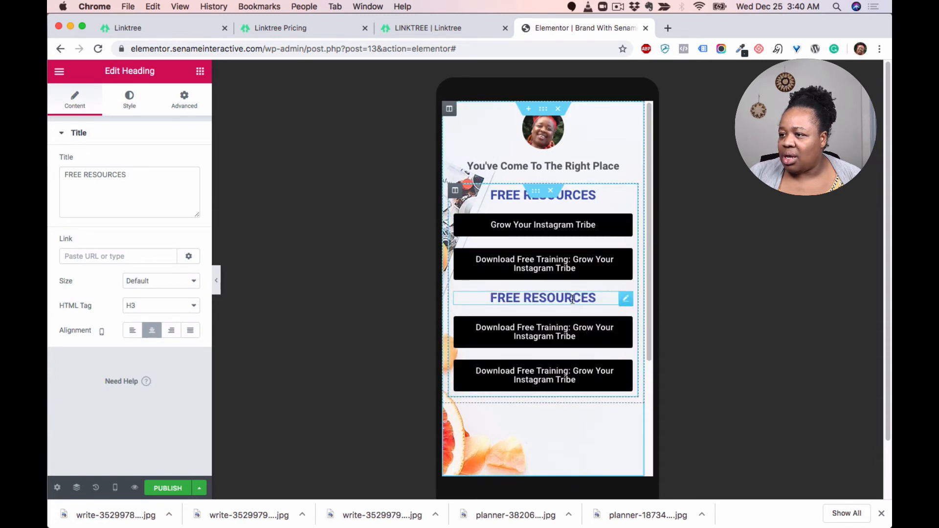
Step: Change the copied heading's title to BOOK ME
{"action": "triple_click", "coordinate": [603, 301]}
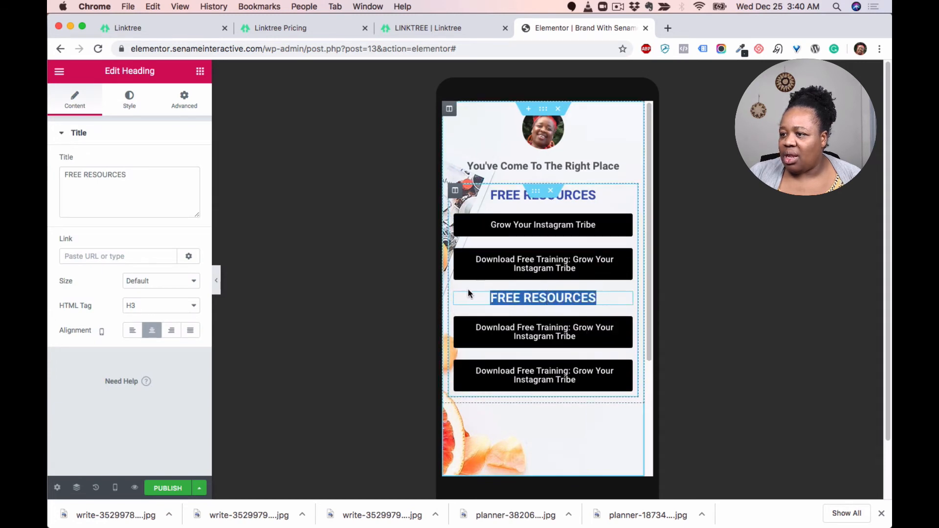
{"action": "left_click_drag", "start_coordinate": [148, 175], "coordinate": [55, 174]}
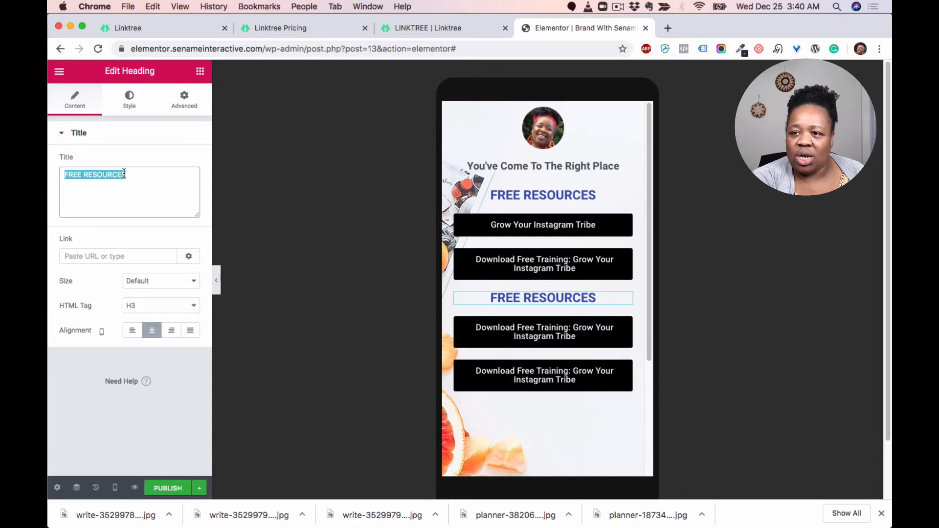
{"action": "type", "text": "BOOK"}
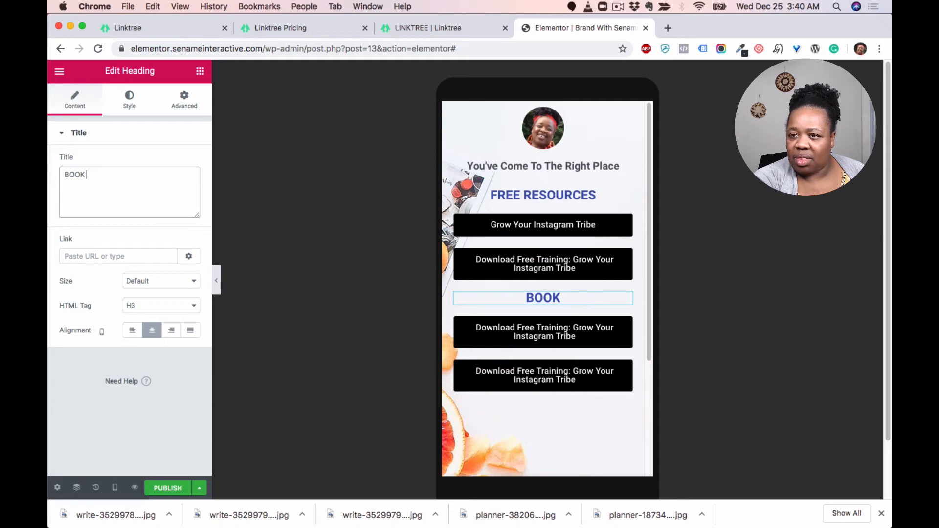
{"action": "type", "text": "M"}
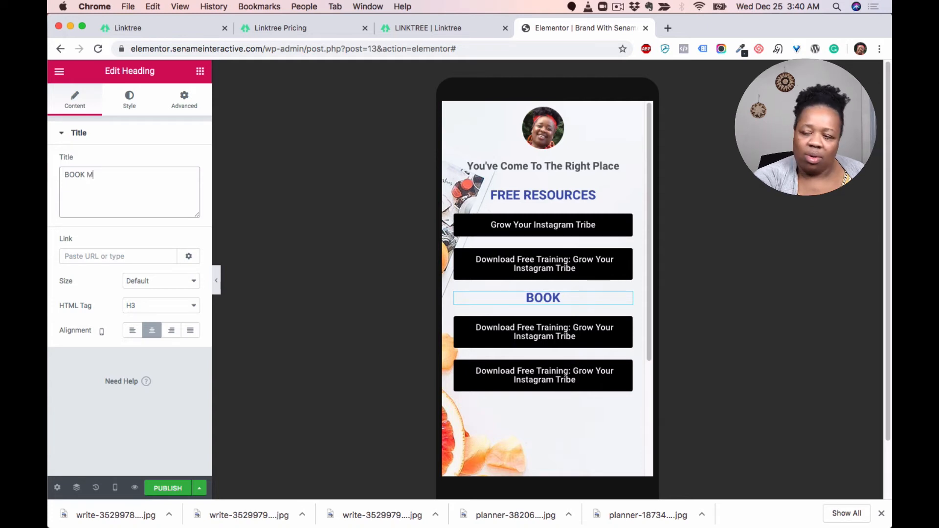
{"action": "type", "text": "E"}
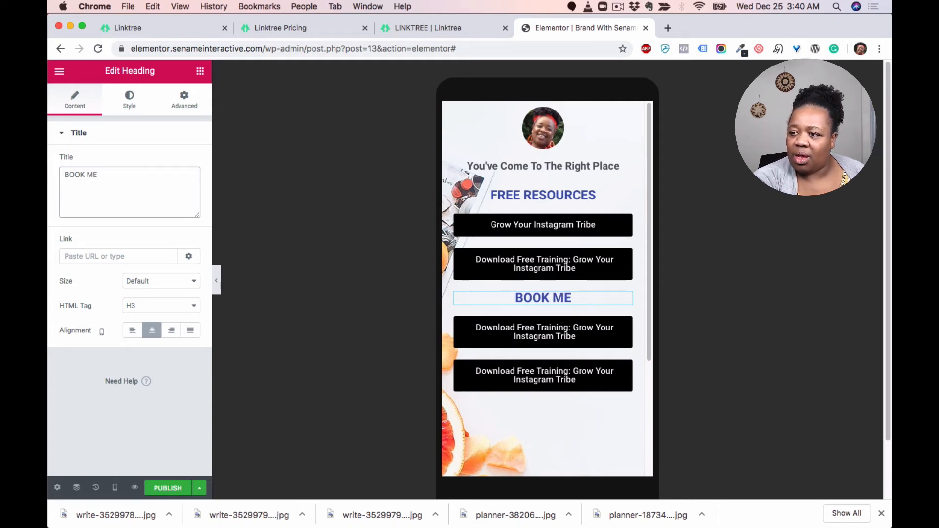
{"action": "type", "text": " :"}
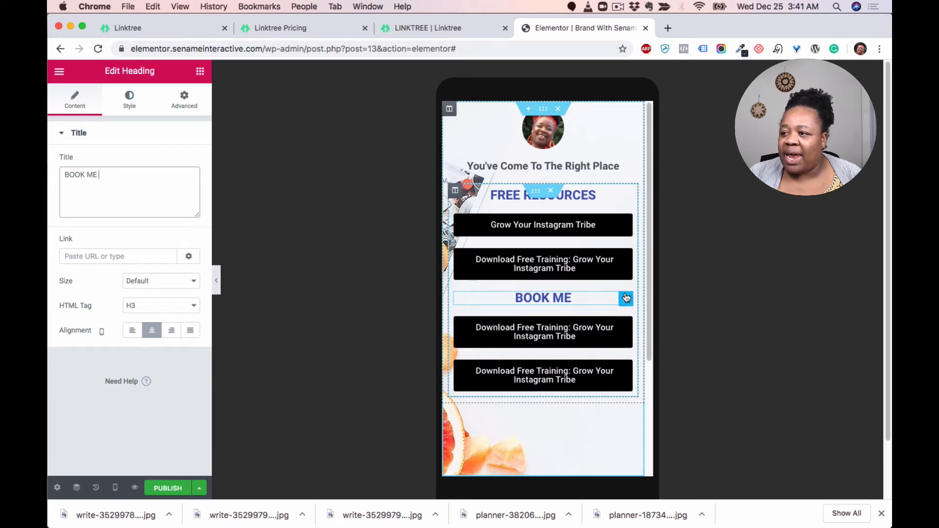
Step: Unlink the BOOK ME heading's padding values and set its top padding to 10 px
{"action": "left_click", "coordinate": [184, 96]}
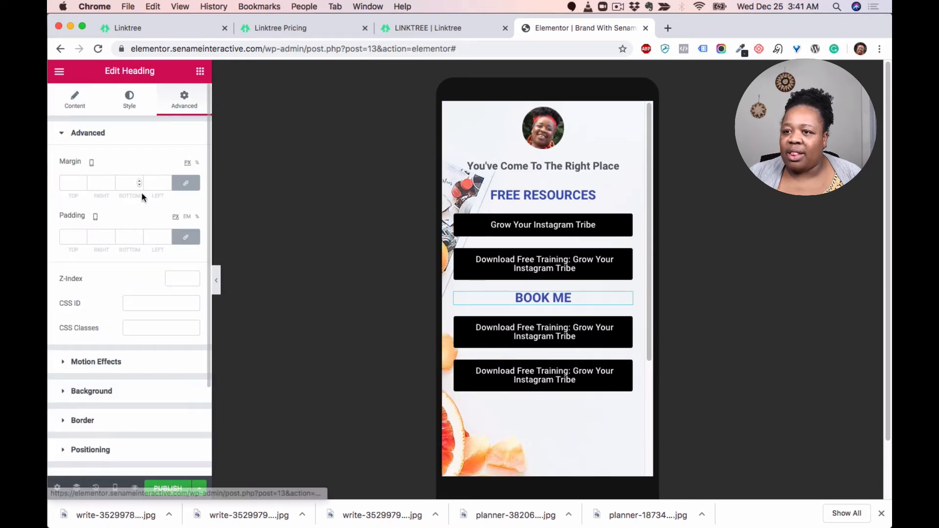
{"action": "left_click", "coordinate": [186, 237]}
{"action": "double_click", "coordinate": [71, 236]}
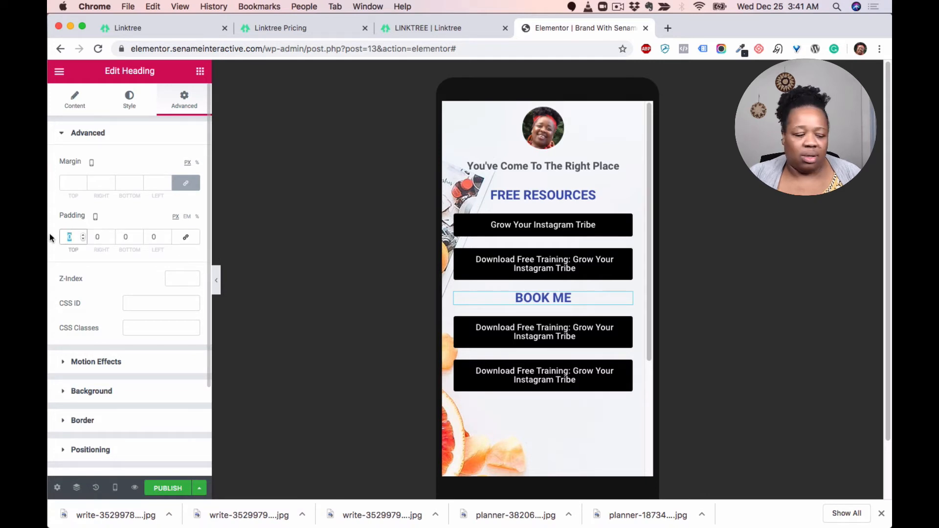
{"action": "type", "text": "30"}
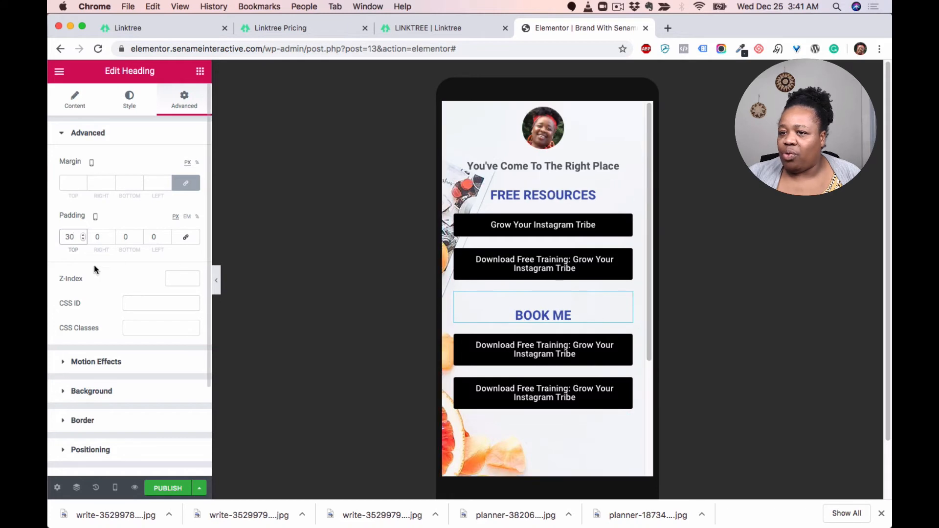
{"action": "left_click_drag", "start_coordinate": [74, 238], "coordinate": [51, 239]}
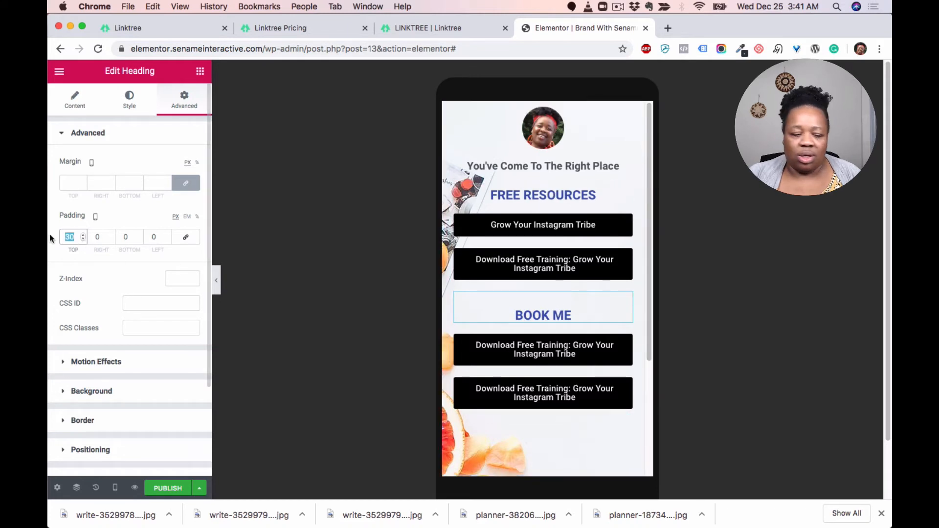
{"action": "type", "text": "10"}
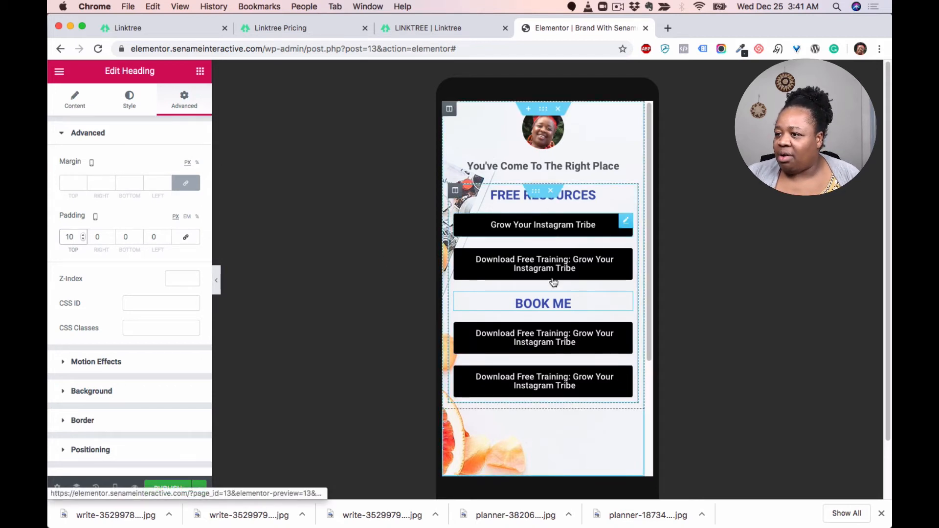
{"action": "scroll", "coordinate": [594, 274], "scroll_direction": "down", "scroll_amount": 1}
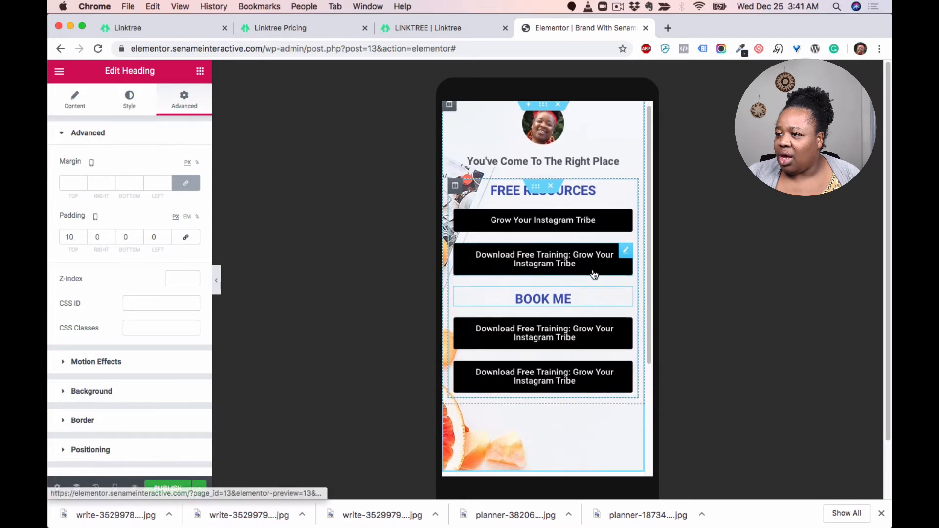
Step: Duplicate the BOOK ME heading and move the copy to the bottom of the section, below the last button
{"action": "scroll", "coordinate": [594, 274], "scroll_direction": "down", "scroll_amount": 2}
{"action": "scroll", "coordinate": [566, 212], "scroll_direction": "up", "scroll_amount": 2}
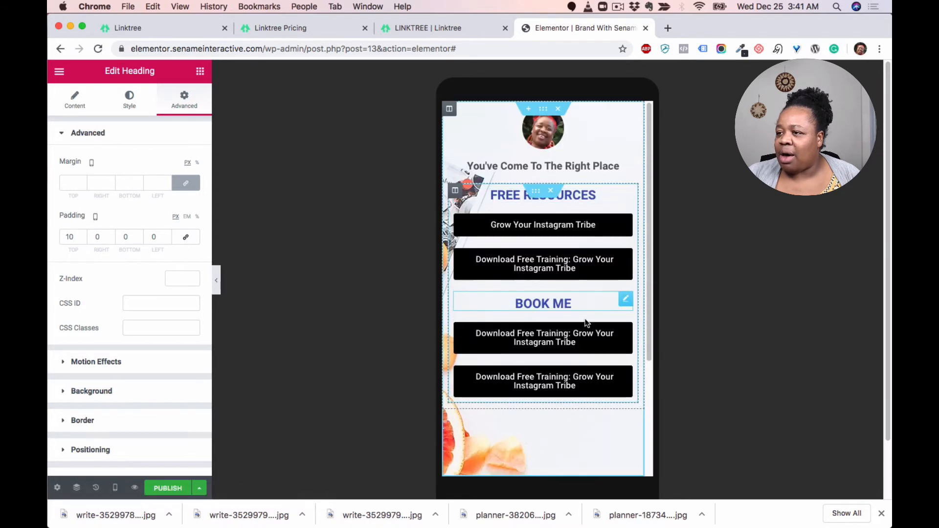
{"action": "right_click", "coordinate": [627, 300]}
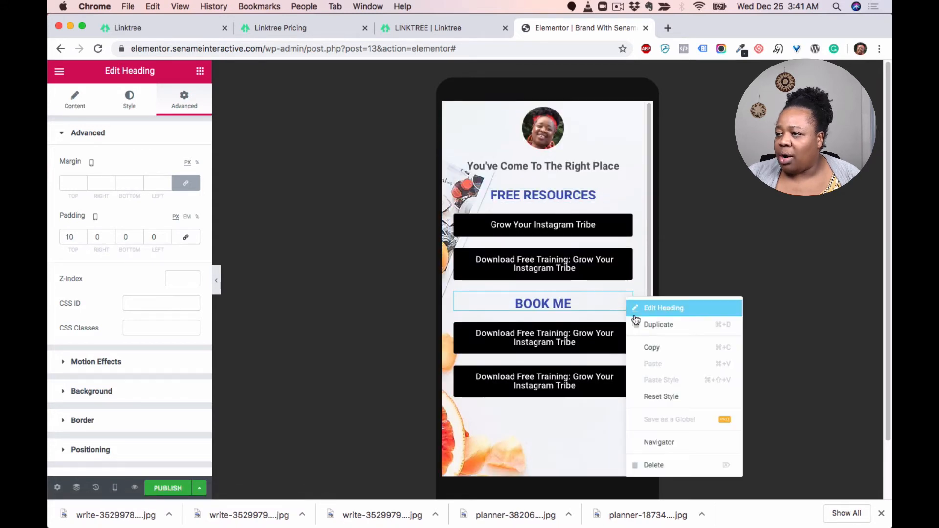
{"action": "left_click", "coordinate": [663, 325]}
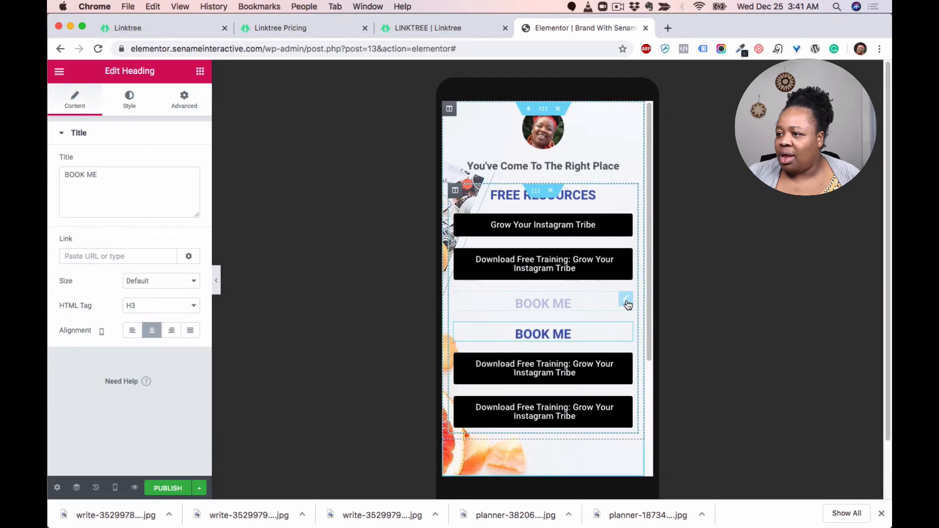
{"action": "left_click_drag", "start_coordinate": [625, 300], "coordinate": [575, 414]}
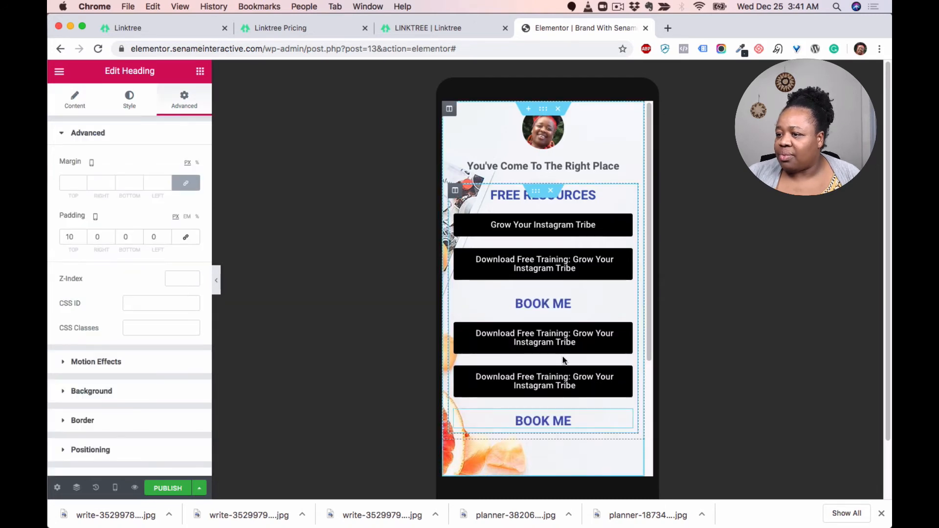
Step: Duplicate the lower Download Free Training button and place the copy below the second BOOK ME heading
{"action": "scroll", "coordinate": [562, 358], "scroll_direction": "down", "scroll_amount": 1}
{"action": "right_click", "coordinate": [626, 344]}
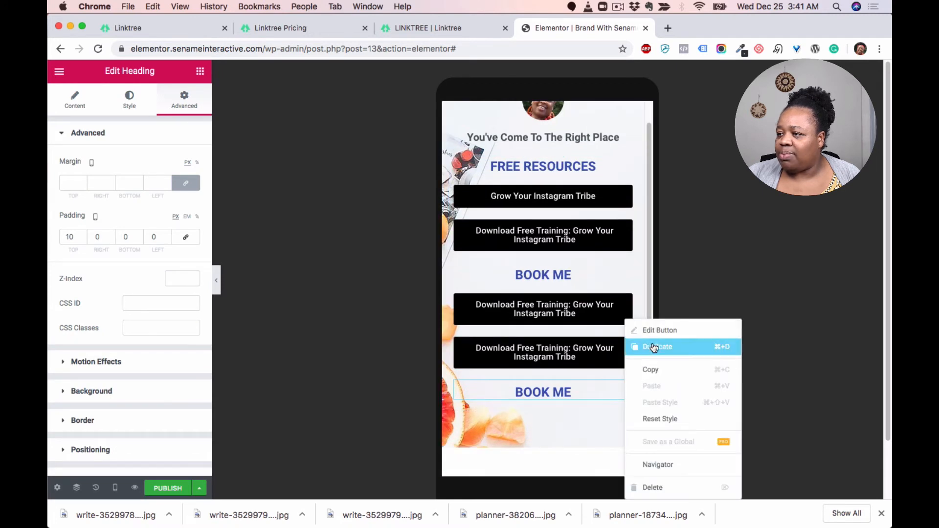
{"action": "left_click", "coordinate": [640, 346]}
{"action": "scroll", "coordinate": [606, 381], "scroll_direction": "down", "scroll_amount": 1}
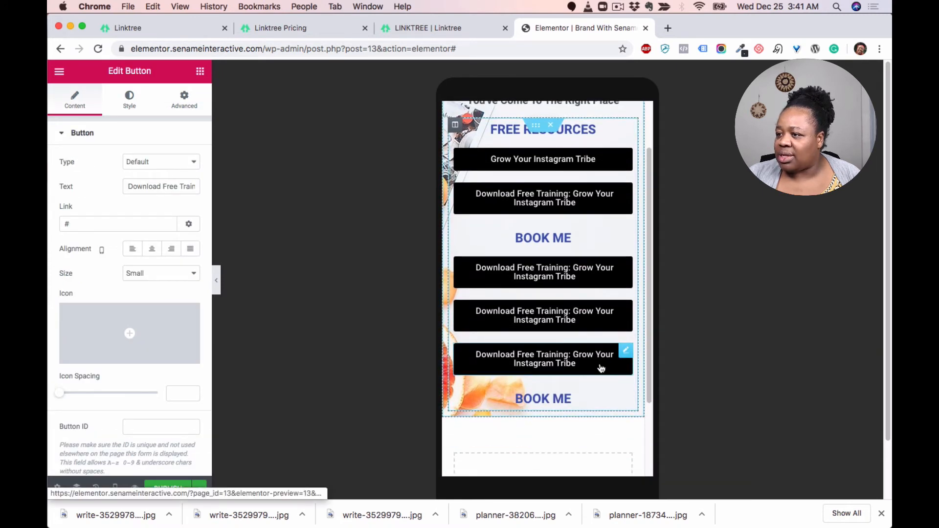
{"action": "left_click_drag", "start_coordinate": [621, 352], "coordinate": [593, 372]}
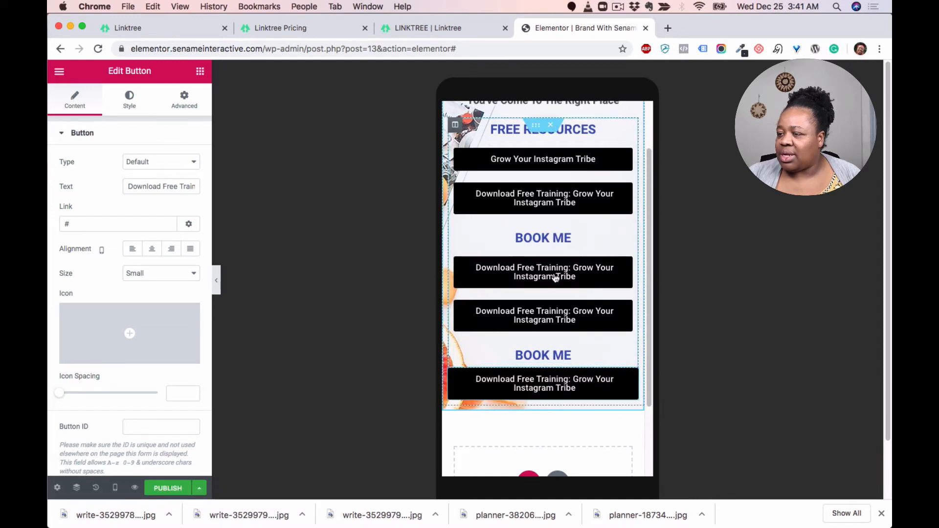
Step: Move one of the buttons under the first BOOK ME heading down below the second BOOK ME heading
{"action": "scroll", "coordinate": [563, 245], "scroll_direction": "up", "scroll_amount": 3}
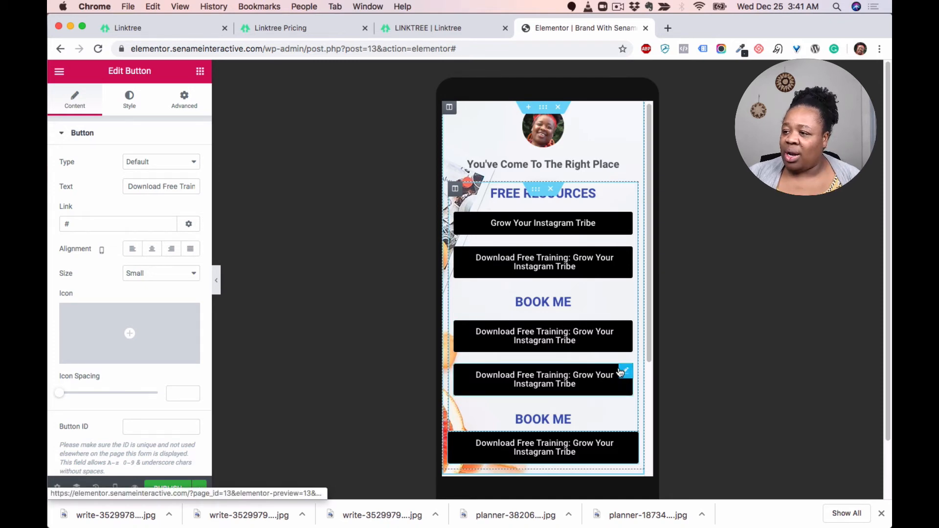
{"action": "scroll", "coordinate": [606, 372], "scroll_direction": "down", "scroll_amount": 1}
{"action": "scroll", "coordinate": [606, 362], "scroll_direction": "down", "scroll_amount": 2}
{"action": "left_click_drag", "start_coordinate": [626, 327], "coordinate": [629, 377]}
Step: Retitle the second BOOK ME heading as COURSE by editing its text directly on the page
{"action": "left_click", "coordinate": [569, 325]}
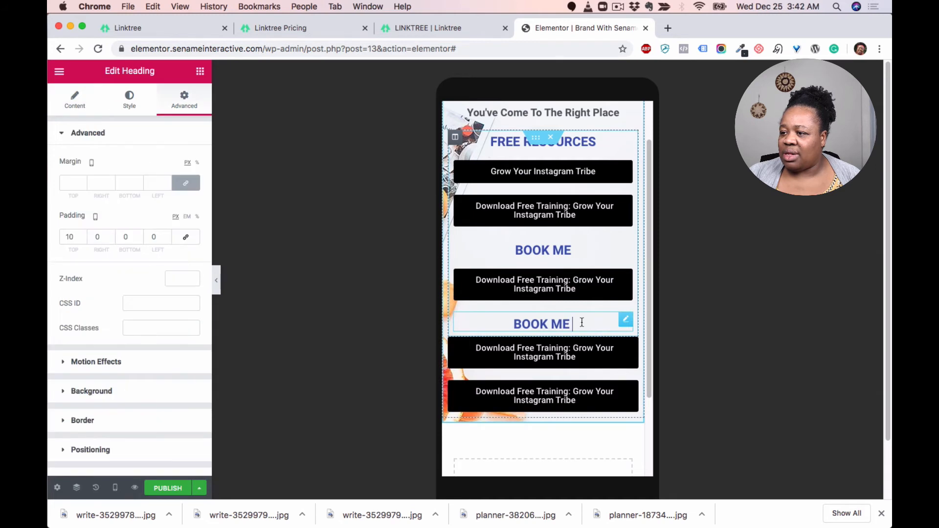
{"action": "left_click_drag", "start_coordinate": [580, 323], "coordinate": [477, 313]}
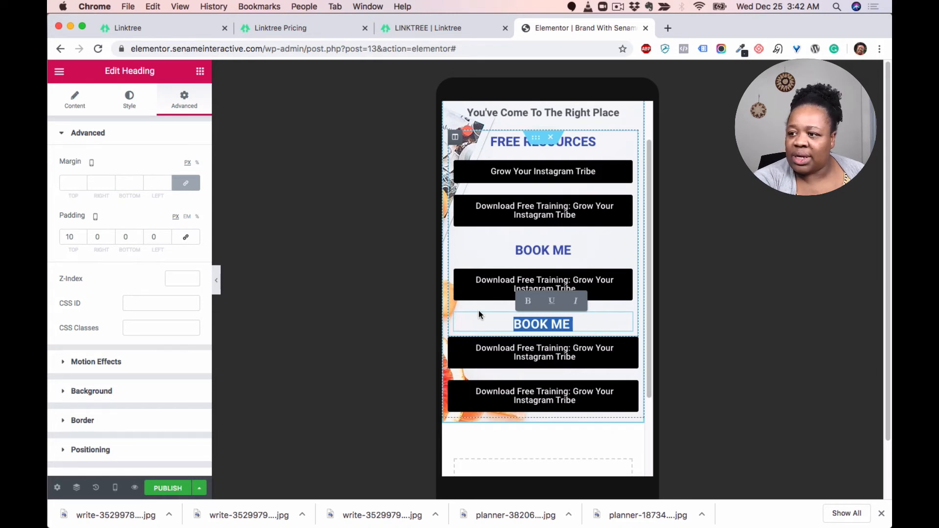
{"action": "type", "text": "COURSE"}
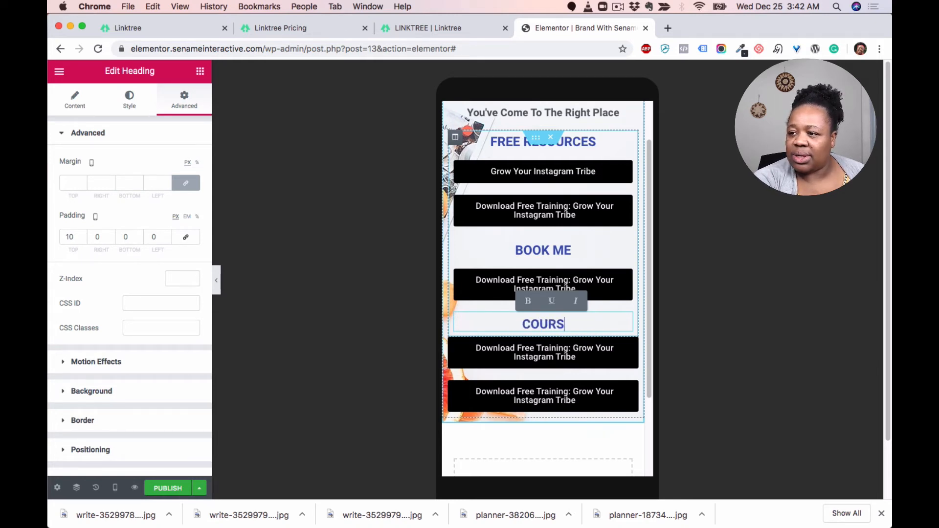
Step: Change the text of the first button under COURSE to RECLAIM YOUR SUPERWOMAN
{"action": "left_click", "coordinate": [588, 361]}
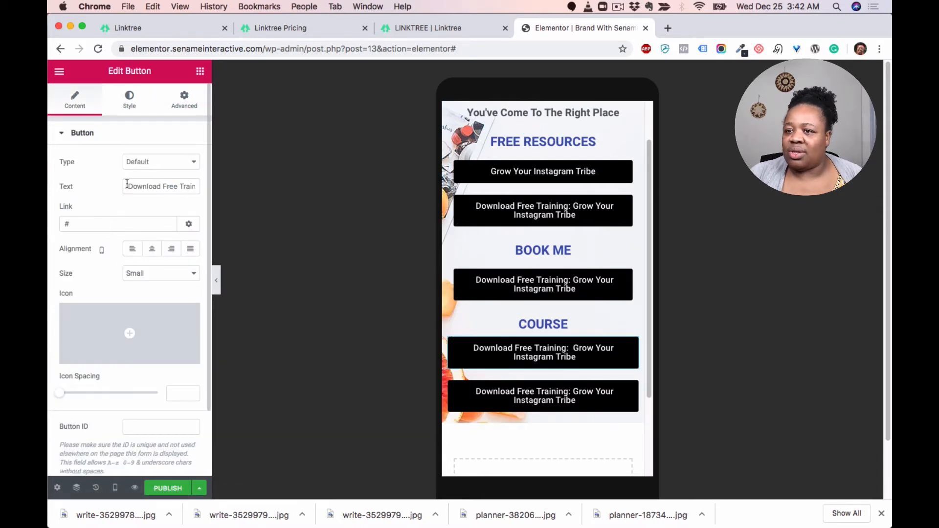
{"action": "left_click_drag", "start_coordinate": [127, 184], "coordinate": [192, 202]}
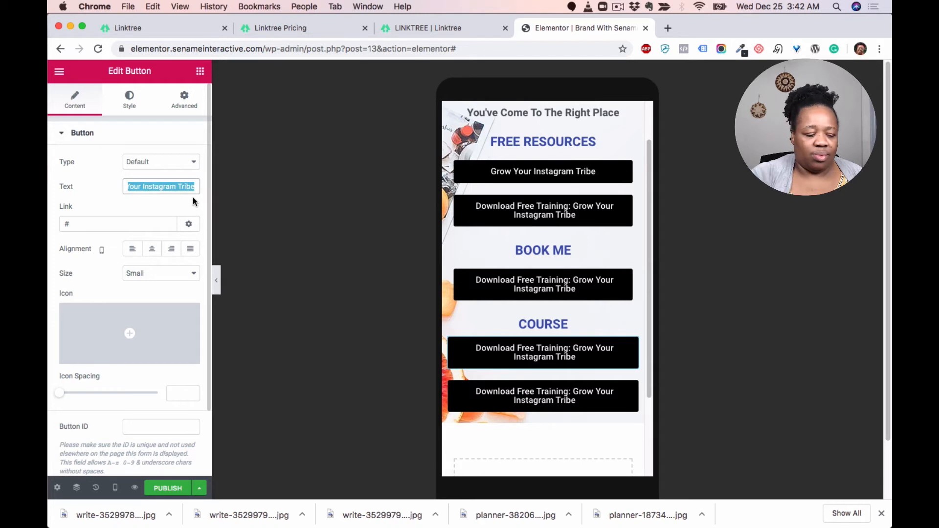
{"action": "type", "text": "REC"}
{"action": "key", "text": "BackSpace"}
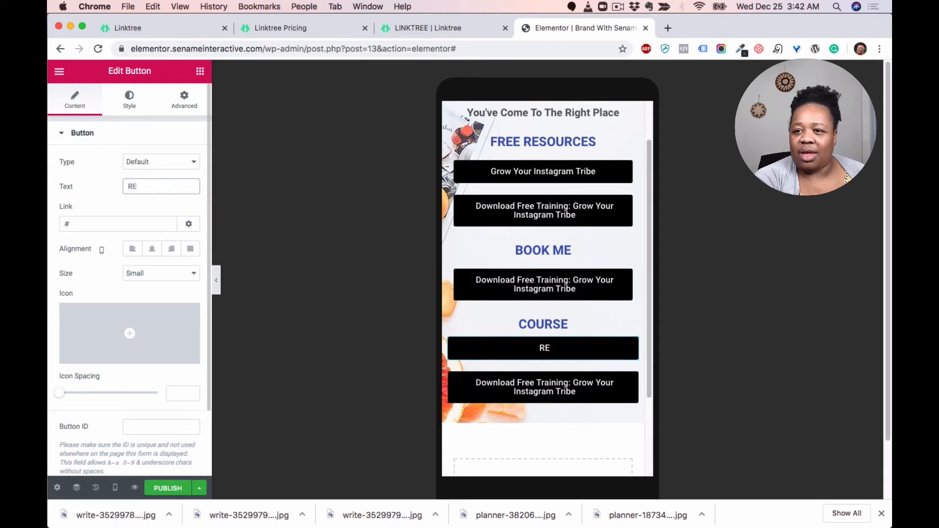
{"action": "type", "text": "CL"}
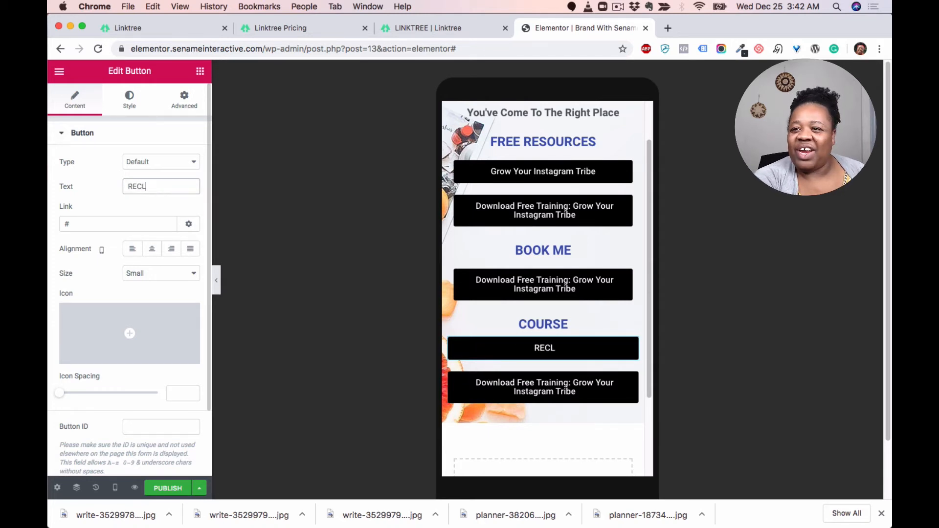
{"action": "type", "text": "AIM YOUR "}
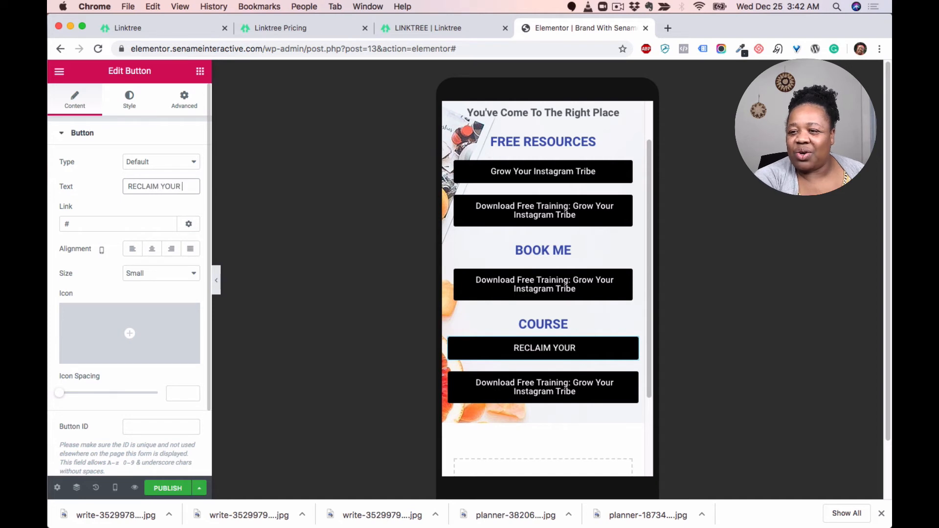
{"action": "type", "text": "SUPERWOMAN"}
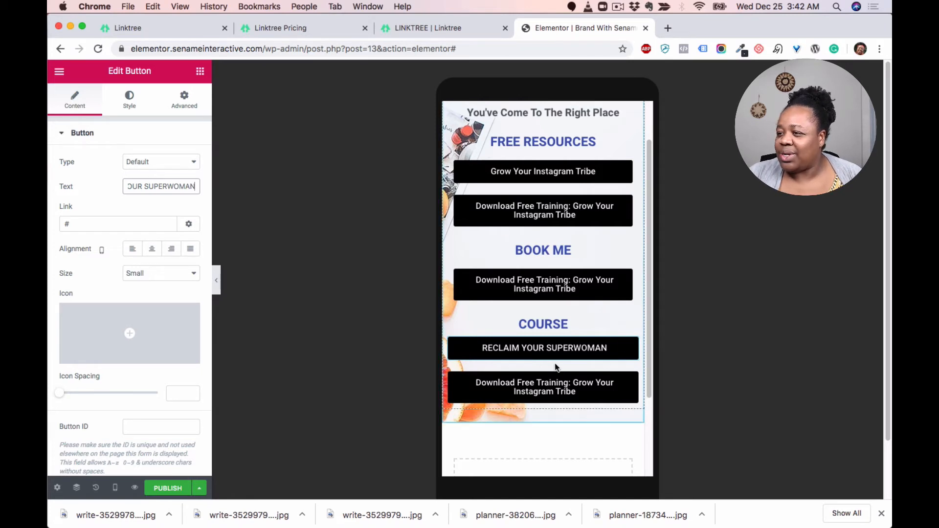
Step: Review the mobile page layout and compare it against the Linktree example page in the other tab
{"action": "scroll", "coordinate": [581, 310], "scroll_direction": "up", "scroll_amount": 2}
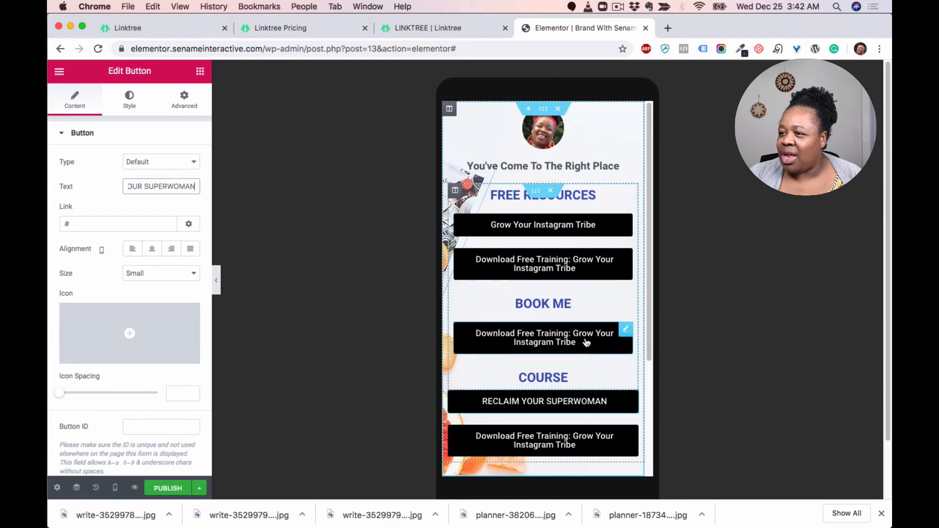
{"action": "scroll", "coordinate": [559, 443], "scroll_direction": "down", "scroll_amount": 2}
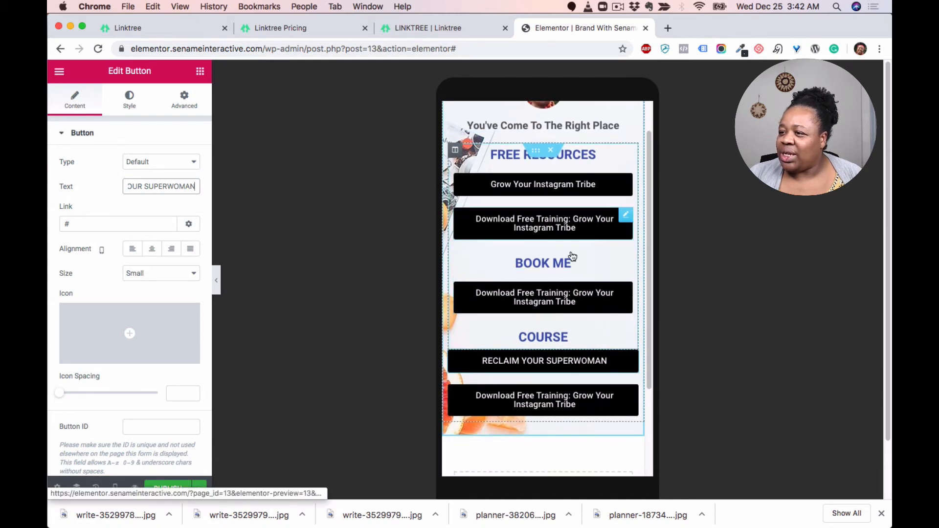
{"action": "left_click", "coordinate": [437, 25]}
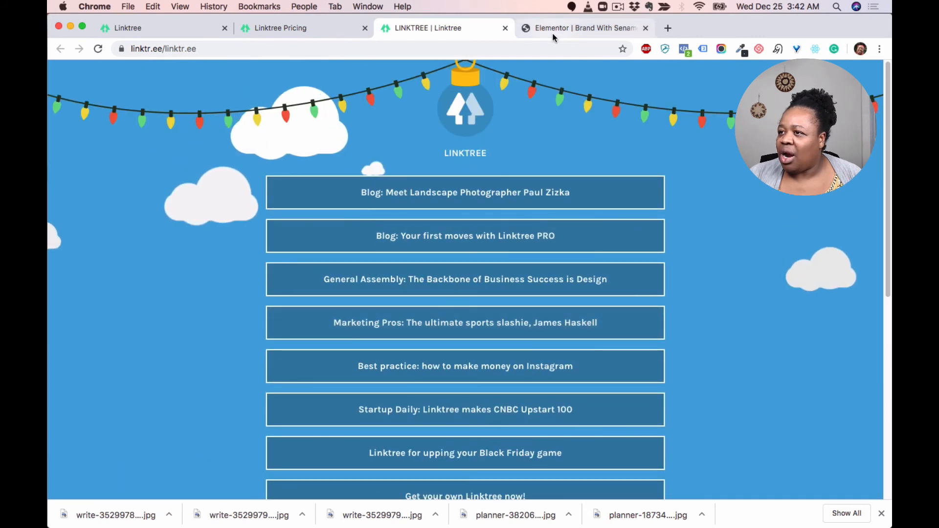
{"action": "left_click", "coordinate": [533, 28]}
{"action": "scroll", "coordinate": [536, 269], "scroll_direction": "down", "scroll_amount": 5}
{"action": "scroll", "coordinate": [534, 259], "scroll_direction": "up", "scroll_amount": 5}
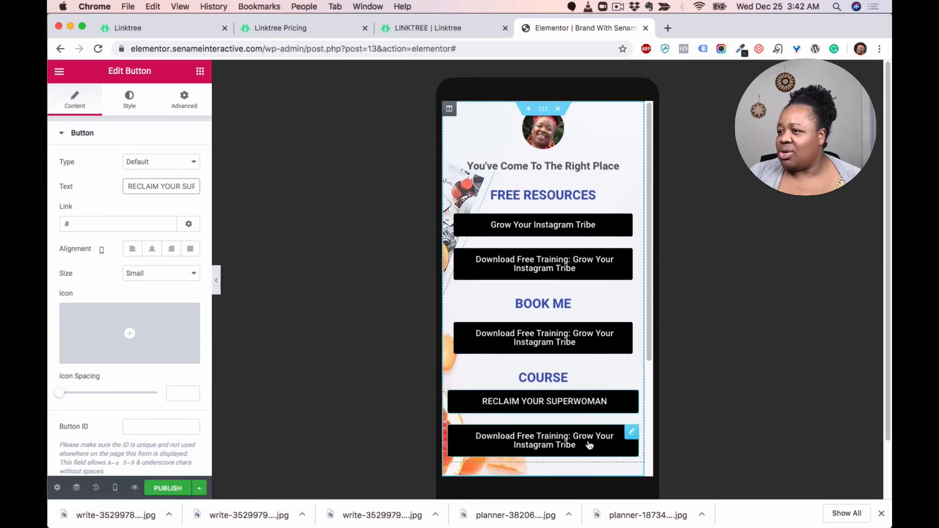
{"action": "scroll", "coordinate": [584, 330], "scroll_direction": "down", "scroll_amount": 1}
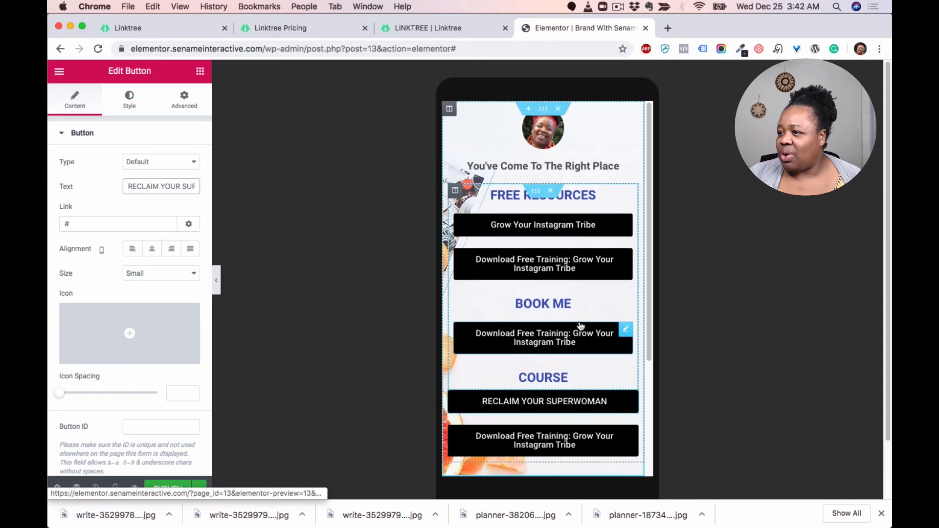
{"action": "scroll", "coordinate": [581, 327], "scroll_direction": "down", "scroll_amount": 1}
{"action": "scroll", "coordinate": [580, 327], "scroll_direction": "up", "scroll_amount": 2}
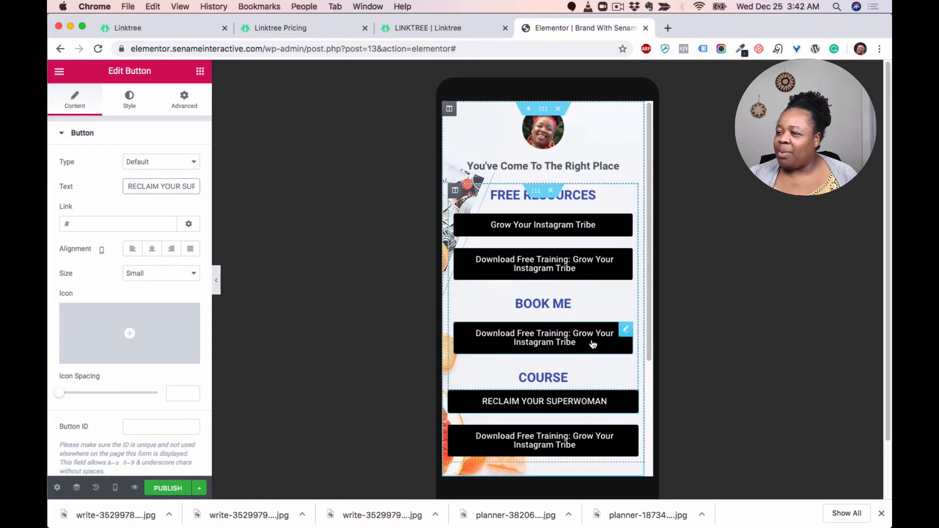
{"action": "left_click", "coordinate": [450, 29]}
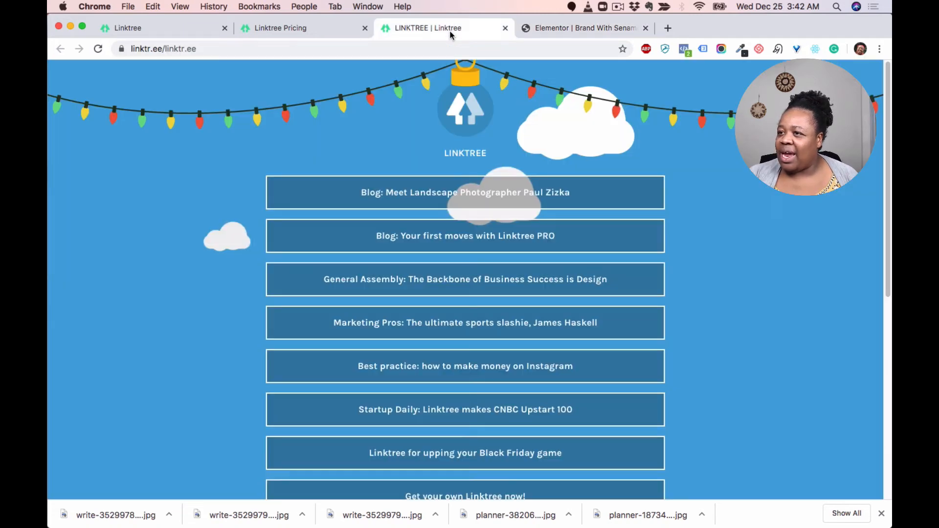
{"action": "scroll", "coordinate": [512, 290], "scroll_direction": "down", "scroll_amount": 7}
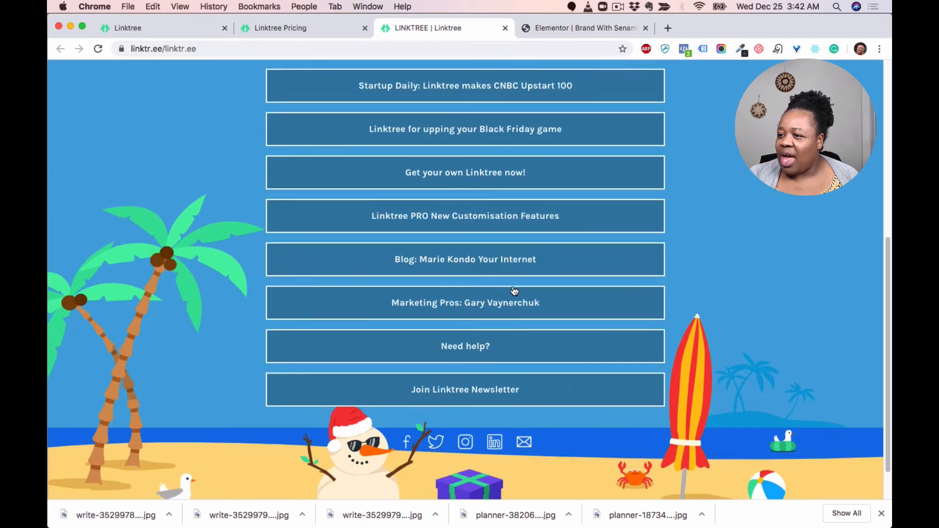
{"action": "scroll", "coordinate": [512, 290], "scroll_direction": "up", "scroll_amount": 10}
{"action": "left_click", "coordinate": [582, 28]}
{"action": "scroll", "coordinate": [542, 313], "scroll_direction": "down", "scroll_amount": 3}
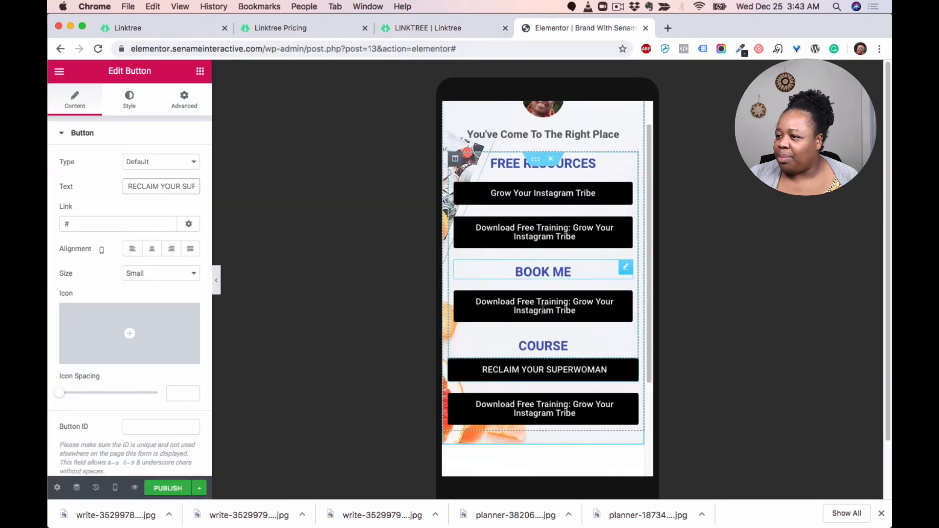
{"action": "scroll", "coordinate": [546, 307], "scroll_direction": "down", "scroll_amount": 1}
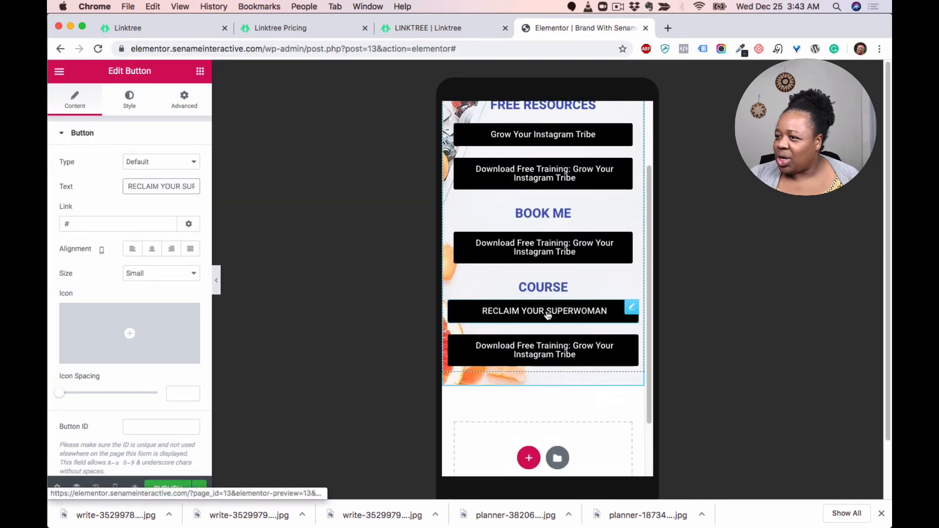
{"action": "scroll", "coordinate": [548, 313], "scroll_direction": "up", "scroll_amount": 2}
{"action": "scroll", "coordinate": [547, 314], "scroll_direction": "up", "scroll_amount": 2}
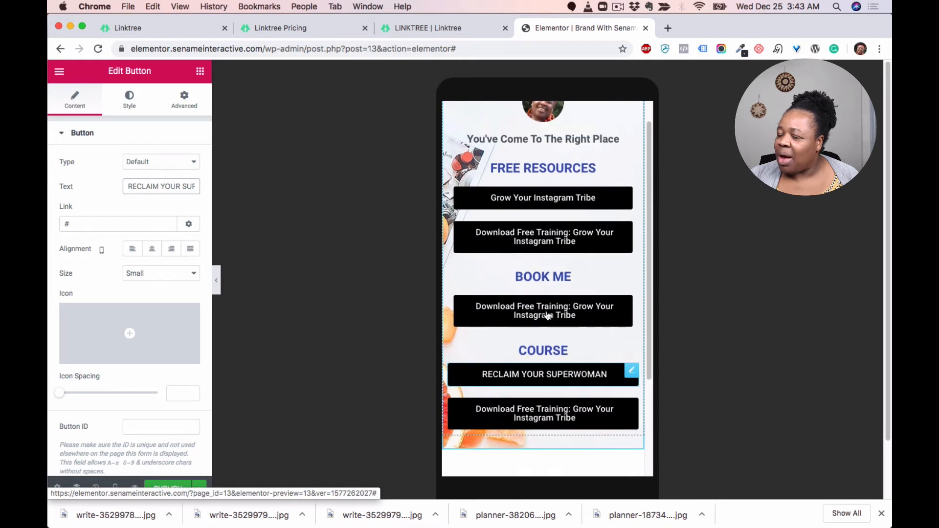
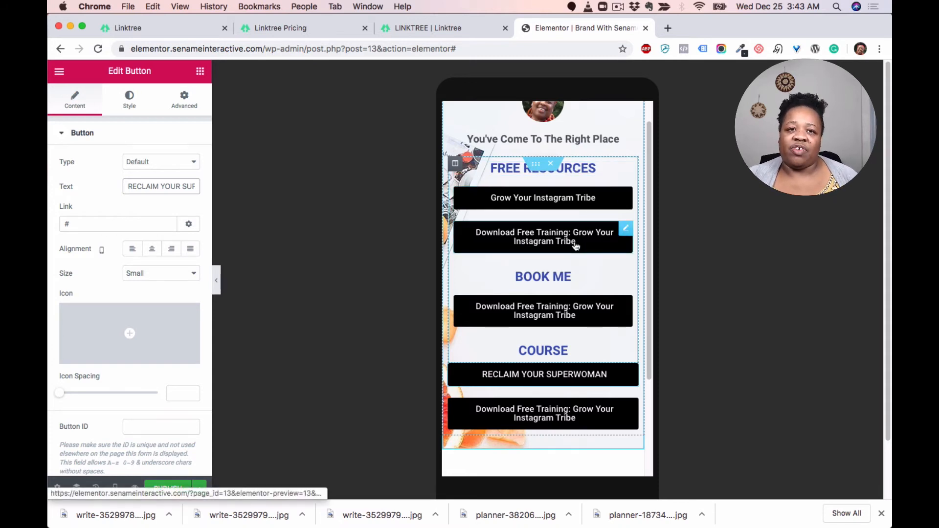
Step: Set the background colour of the RECLAIM YOUR SUPERWOMAN button to a light pink
{"action": "scroll", "coordinate": [571, 255], "scroll_direction": "down", "scroll_amount": 1}
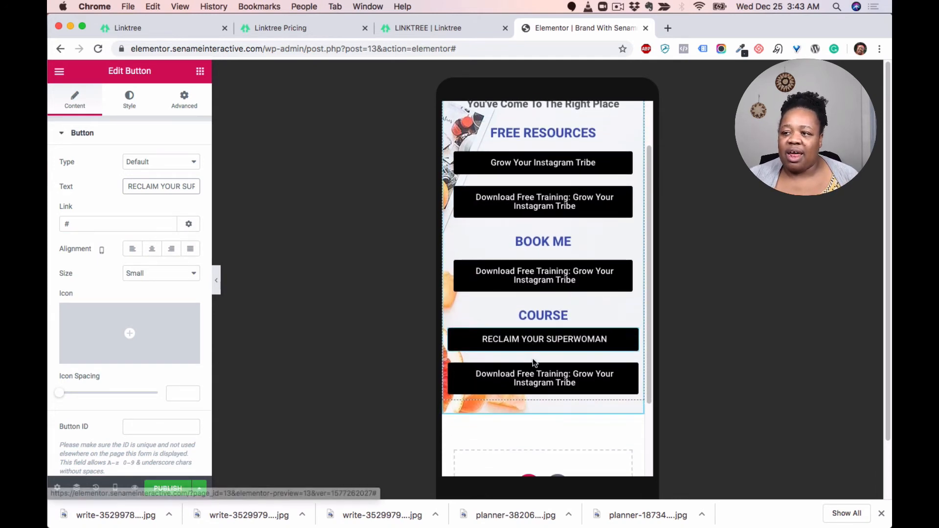
{"action": "scroll", "coordinate": [532, 356], "scroll_direction": "up", "scroll_amount": 2}
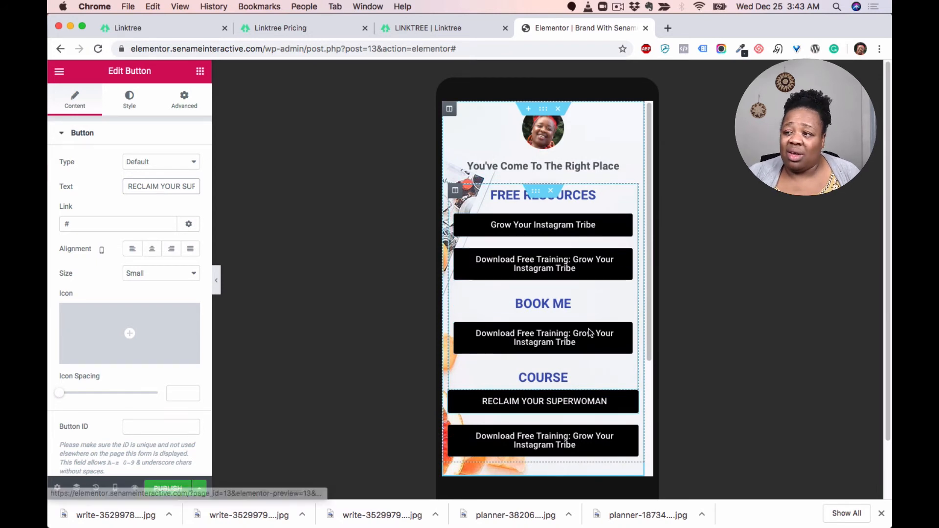
{"action": "scroll", "coordinate": [568, 327], "scroll_direction": "down", "scroll_amount": 4}
{"action": "scroll", "coordinate": [568, 326], "scroll_direction": "up", "scroll_amount": 1}
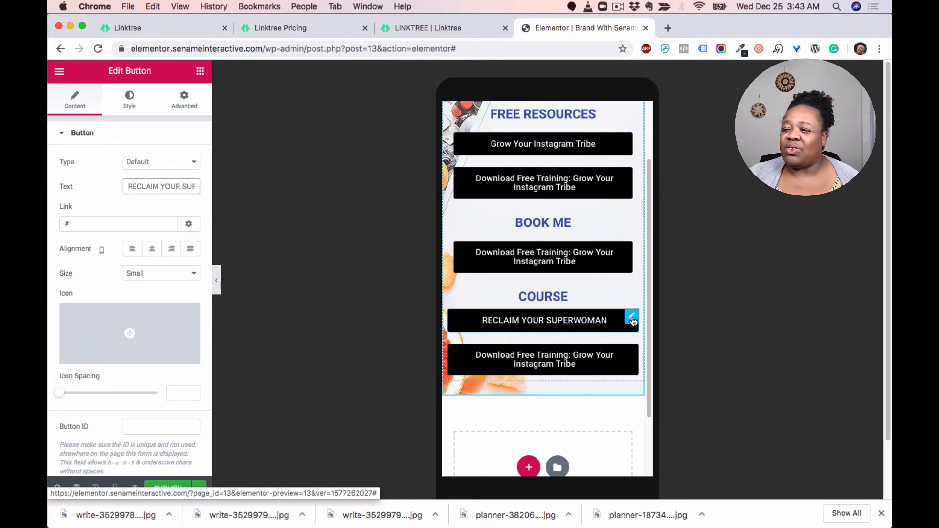
{"action": "left_click", "coordinate": [129, 107]}
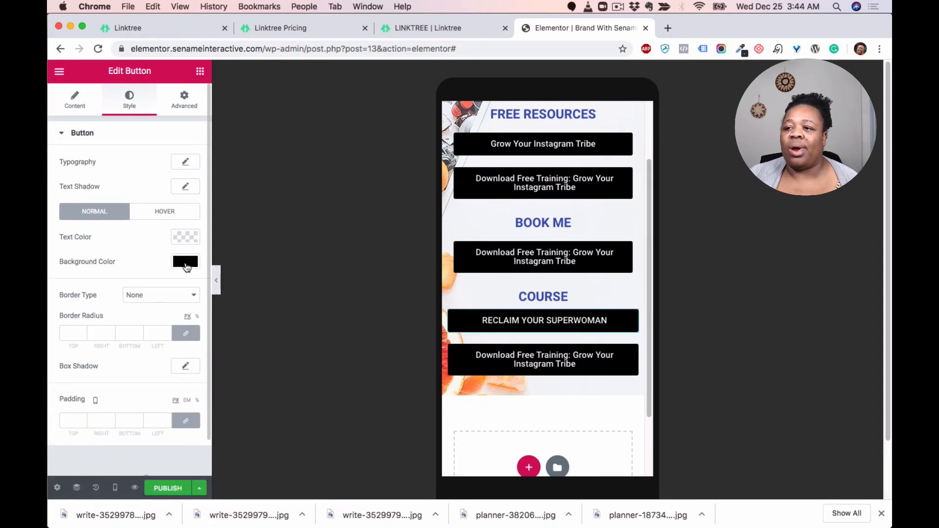
{"action": "left_click", "coordinate": [186, 264]}
{"action": "left_click", "coordinate": [164, 310]}
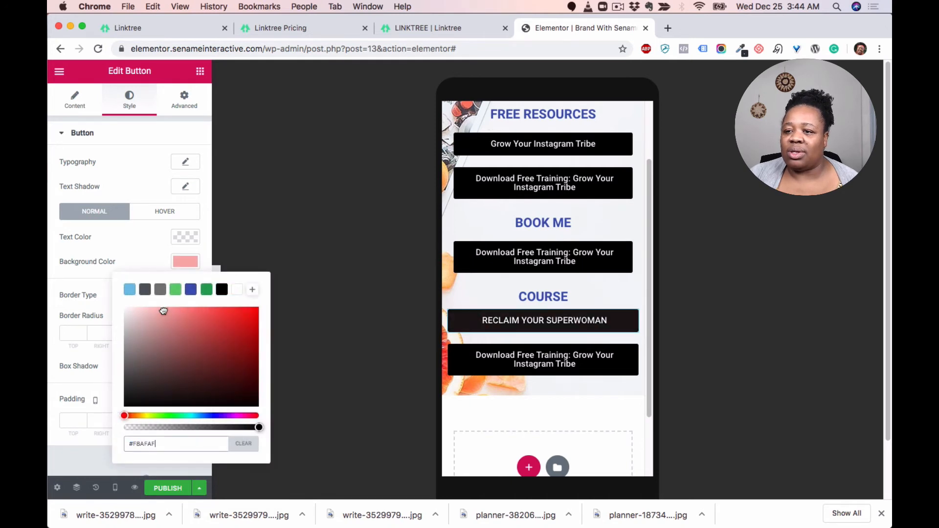
{"action": "left_click_drag", "start_coordinate": [161, 311], "coordinate": [146, 311]}
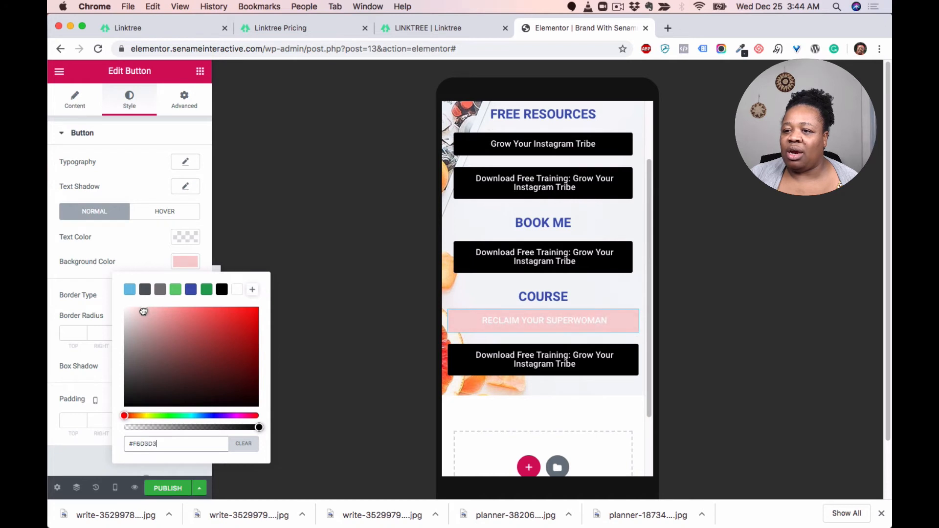
{"action": "left_click", "coordinate": [130, 246]}
Step: Set the RECLAIM YOUR SUPERWOMAN button's text colour to black, #000000
{"action": "left_click", "coordinate": [193, 238]}
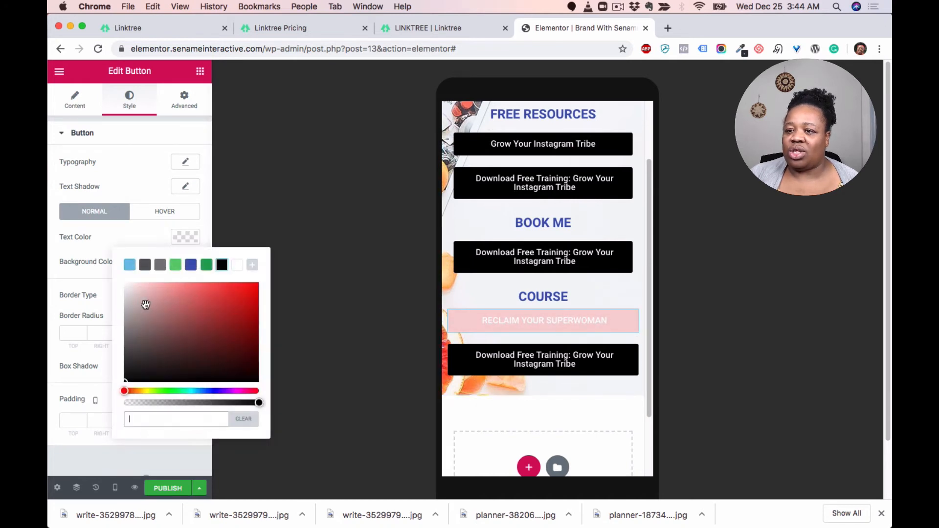
{"action": "left_click", "coordinate": [222, 266]}
{"action": "left_click", "coordinate": [207, 264]}
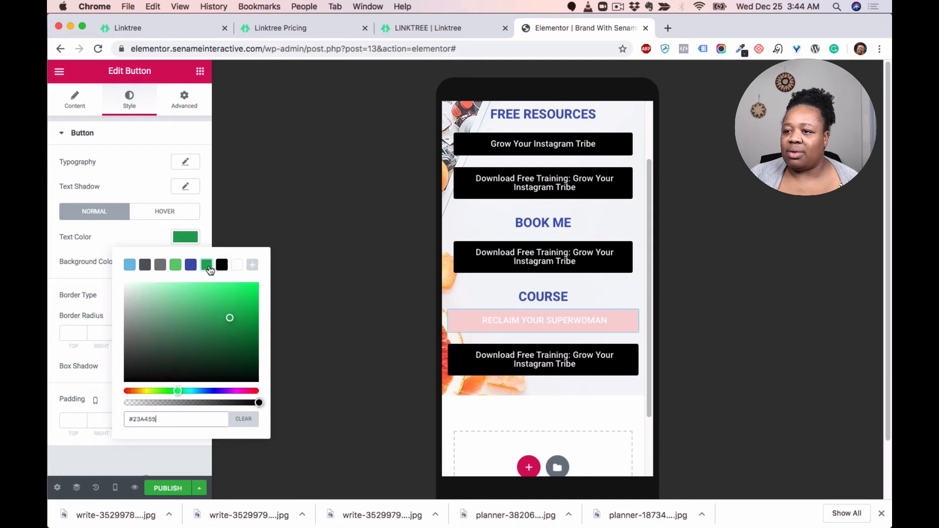
{"action": "left_click", "coordinate": [222, 265]}
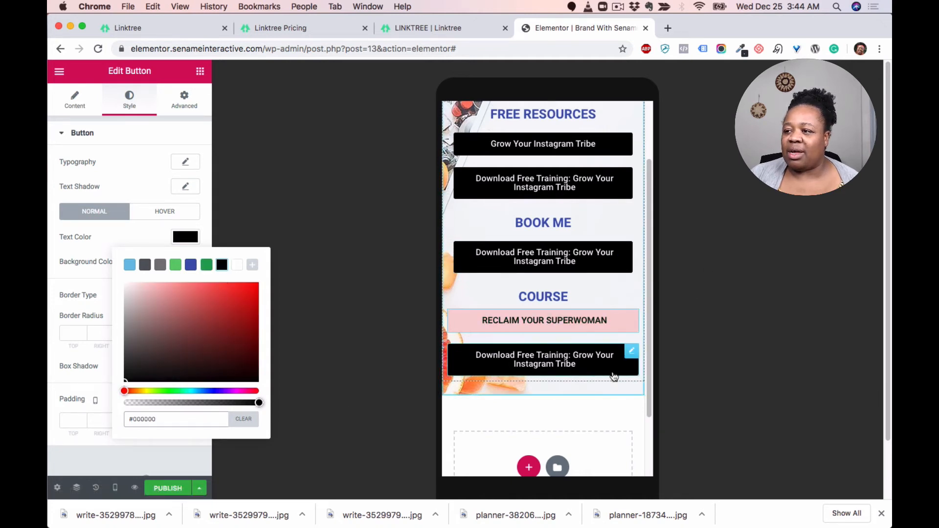
Step: Copy the RECLAIM YOUR SUPERWOMAN button's style and paste it onto the Download Free Training button below it
{"action": "right_click", "coordinate": [633, 319]}
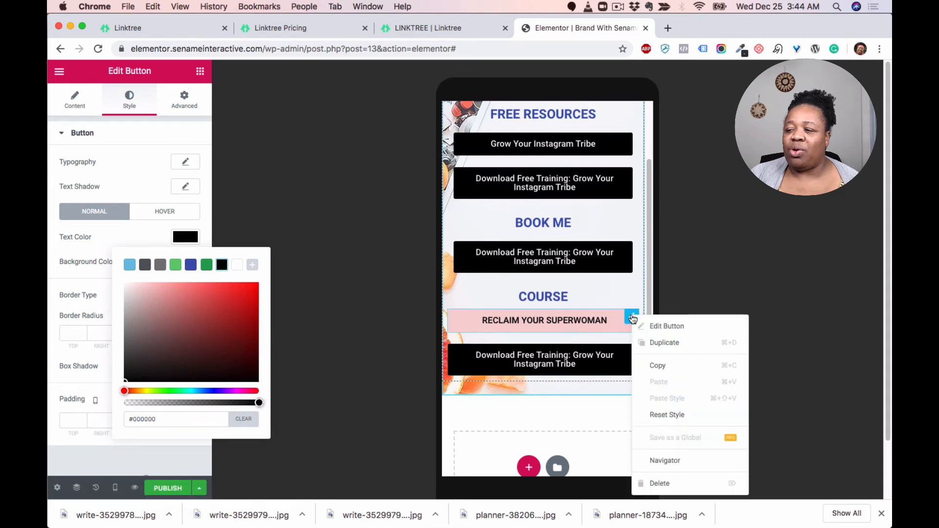
{"action": "left_click", "coordinate": [670, 367]}
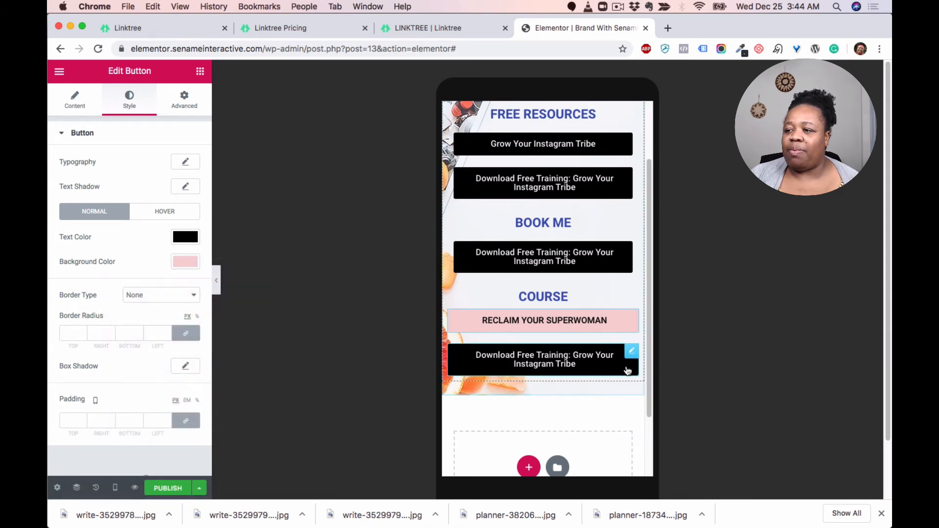
{"action": "right_click", "coordinate": [634, 352]}
{"action": "left_click", "coordinate": [689, 404]}
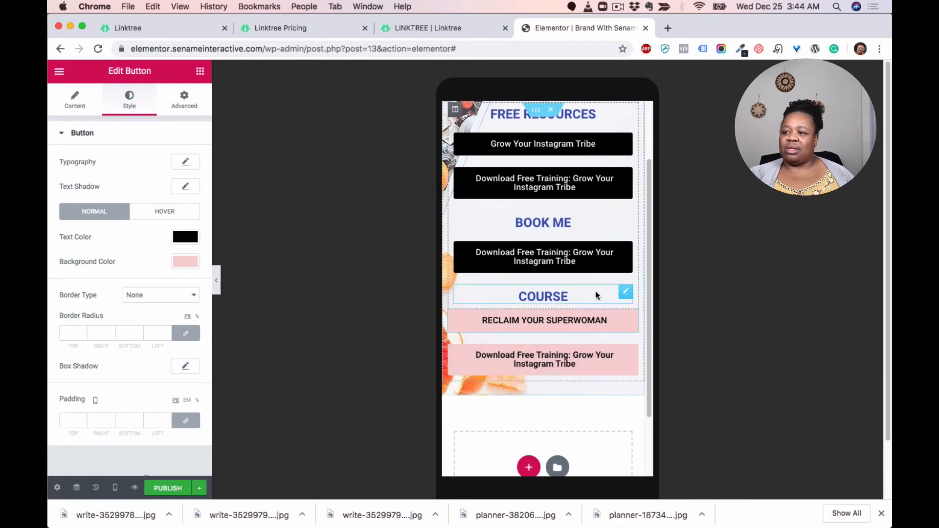
Step: Enable a box shadow with default settings on the RECLAIM YOUR SUPERWOMAN button
{"action": "scroll", "coordinate": [594, 335], "scroll_direction": "up", "scroll_amount": 1}
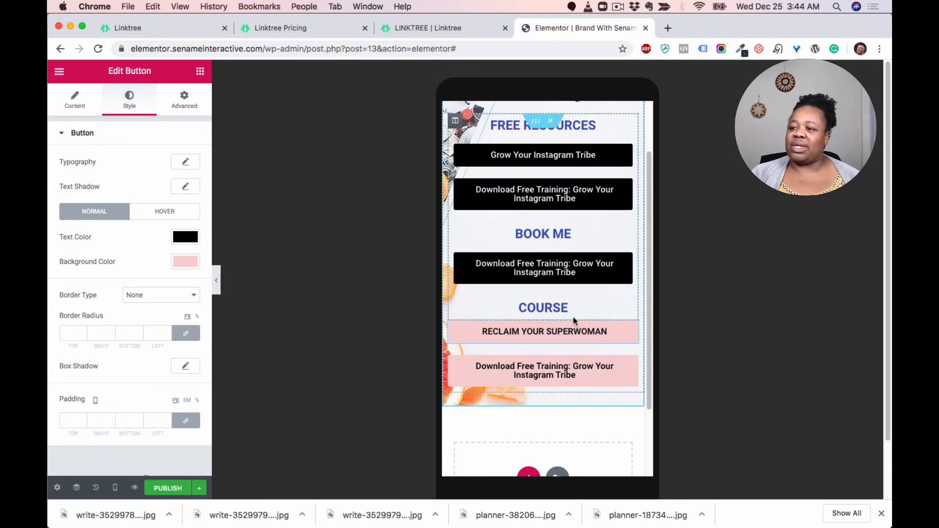
{"action": "scroll", "coordinate": [573, 361], "scroll_direction": "up", "scroll_amount": 3}
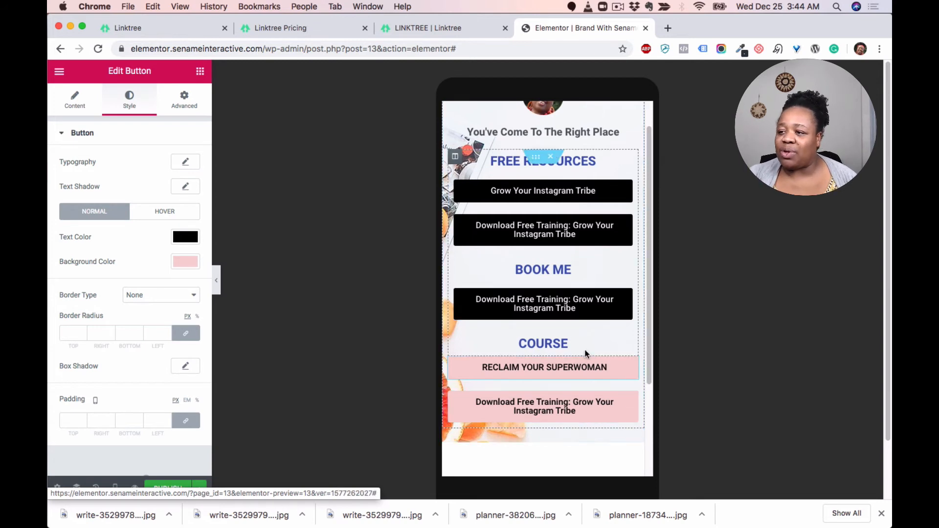
{"action": "scroll", "coordinate": [586, 353], "scroll_direction": "down", "scroll_amount": 2}
{"action": "mouse_move", "coordinate": [630, 337]}
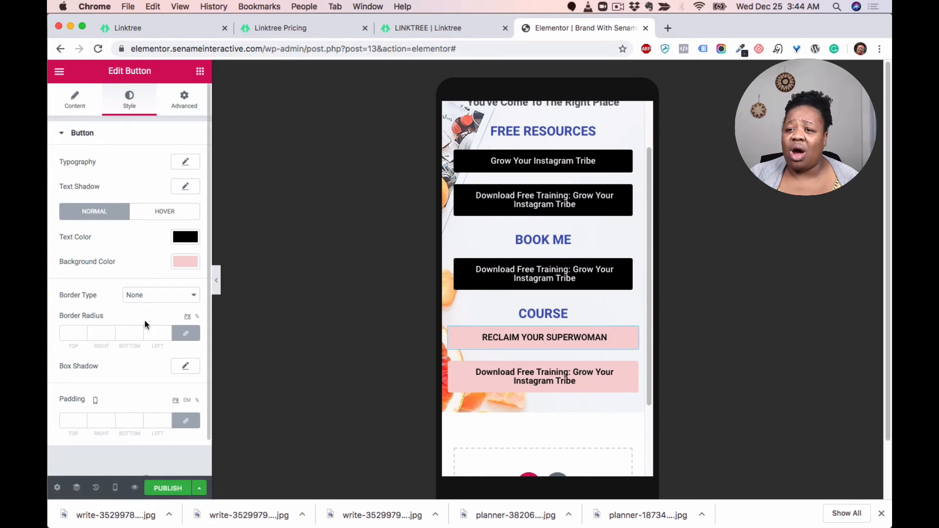
{"action": "scroll", "coordinate": [150, 351], "scroll_direction": "down", "scroll_amount": 1}
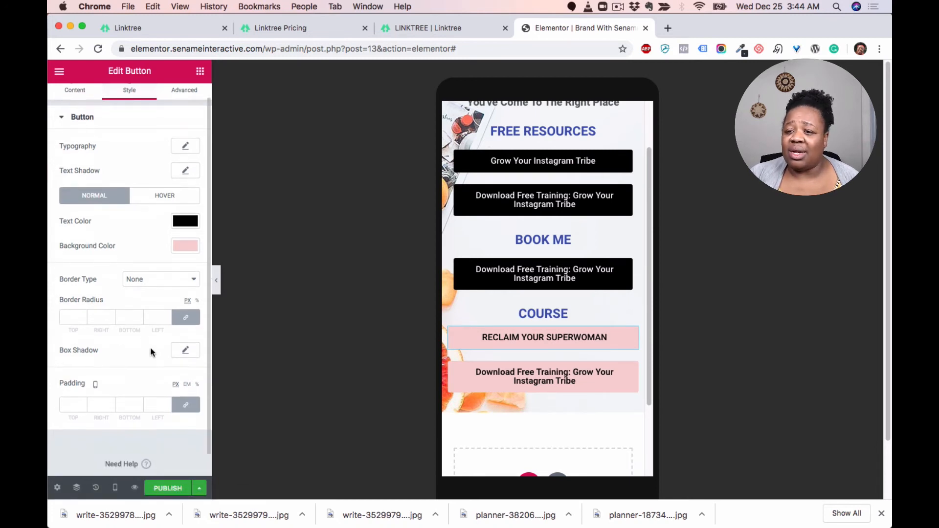
{"action": "left_click", "coordinate": [185, 348]}
{"action": "scroll", "coordinate": [124, 352], "scroll_direction": "down", "scroll_amount": 2}
{"action": "scroll", "coordinate": [124, 347], "scroll_direction": "down", "scroll_amount": 1}
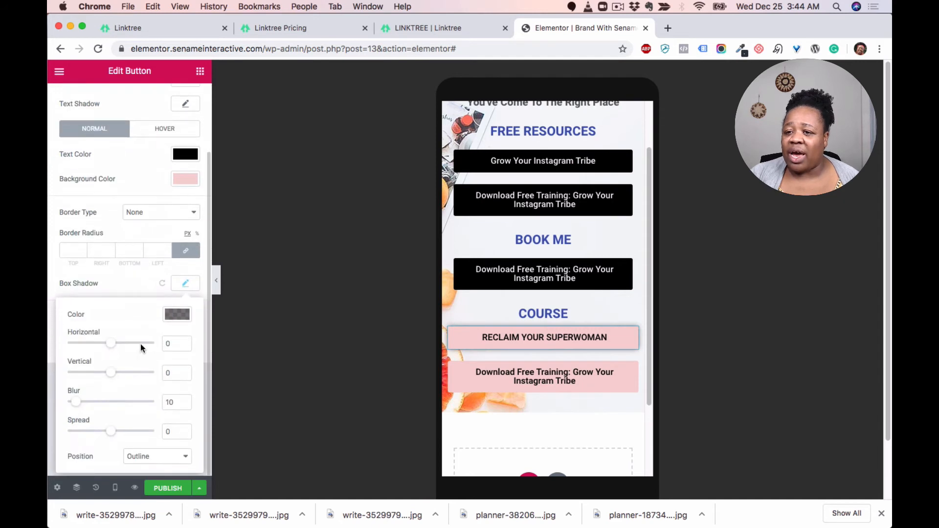
{"action": "left_click", "coordinate": [631, 417]}
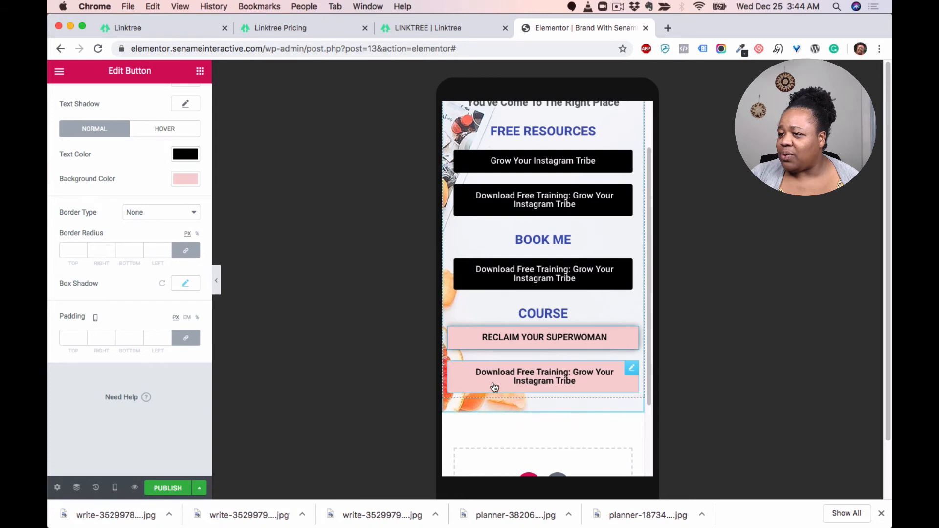
Step: Enable a default box shadow on the Download Free Training button under COURSE
{"action": "left_click", "coordinate": [634, 371]}
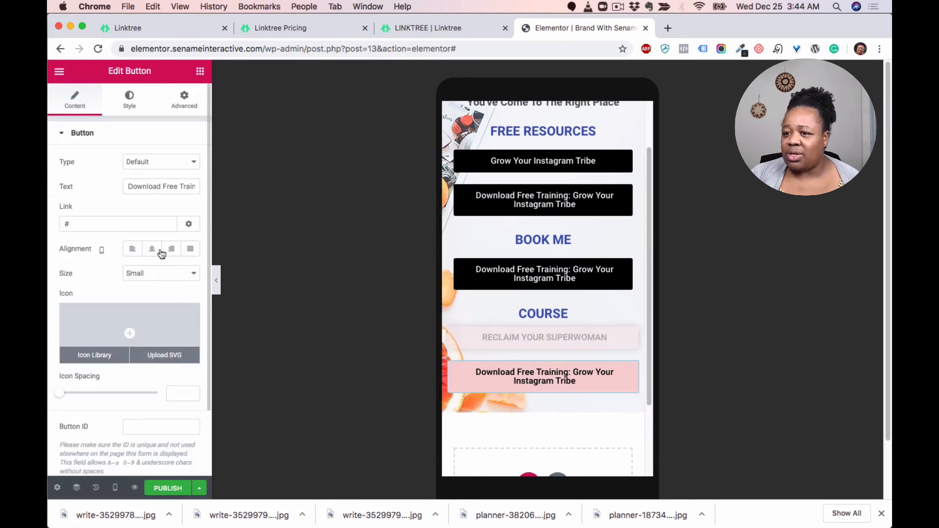
{"action": "scroll", "coordinate": [156, 362], "scroll_direction": "down", "scroll_amount": 3}
{"action": "scroll", "coordinate": [136, 166], "scroll_direction": "up", "scroll_amount": 3}
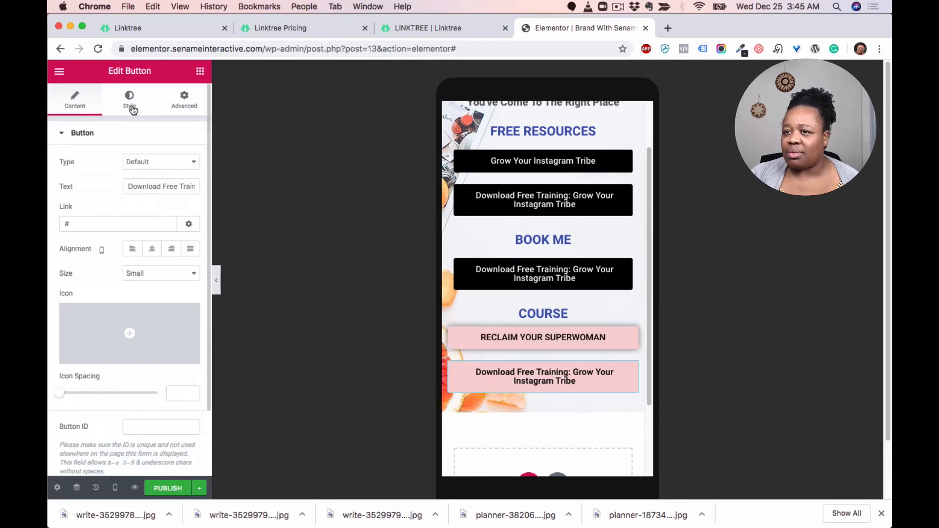
{"action": "left_click", "coordinate": [128, 94]}
{"action": "scroll", "coordinate": [157, 323], "scroll_direction": "down", "scroll_amount": 1}
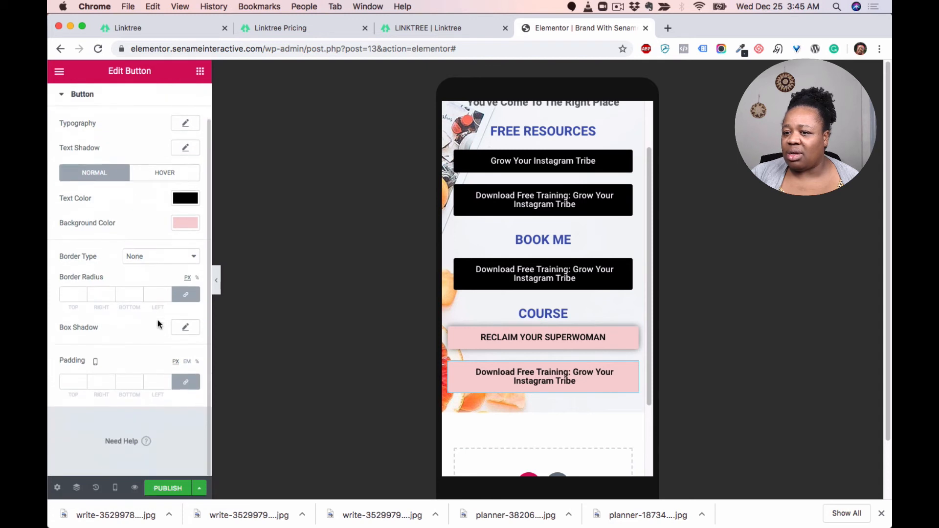
{"action": "left_click", "coordinate": [185, 327]}
{"action": "left_click", "coordinate": [580, 471]}
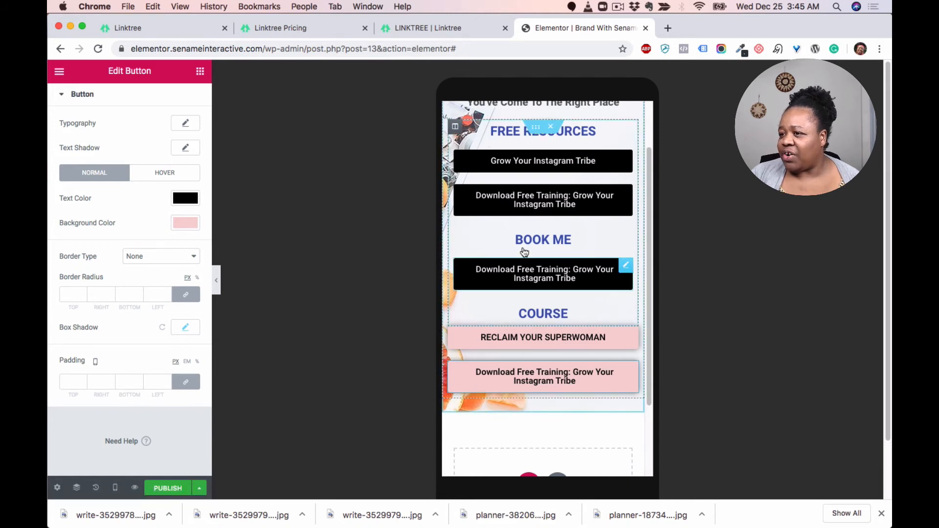
Step: Switch the editor preview to desktop view
{"action": "scroll", "coordinate": [539, 323], "scroll_direction": "up", "scroll_amount": 3}
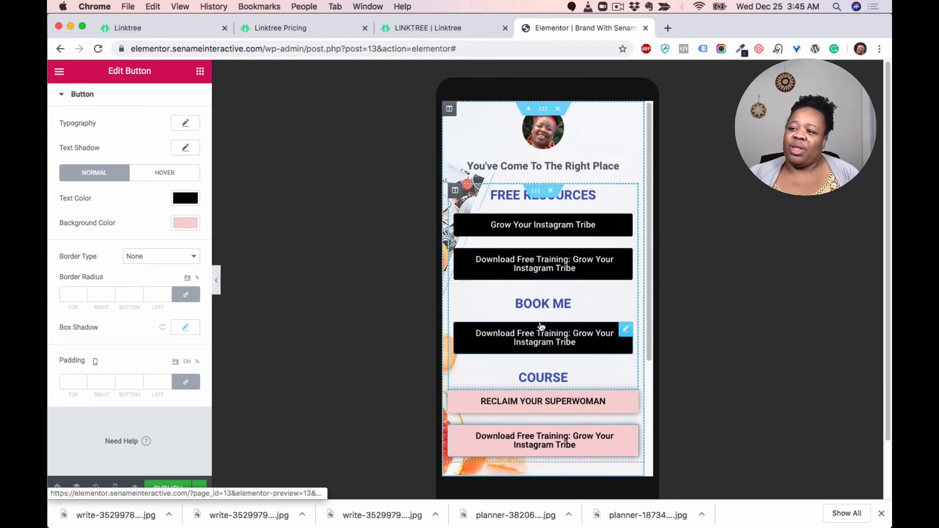
{"action": "scroll", "coordinate": [540, 326], "scroll_direction": "down", "scroll_amount": 2}
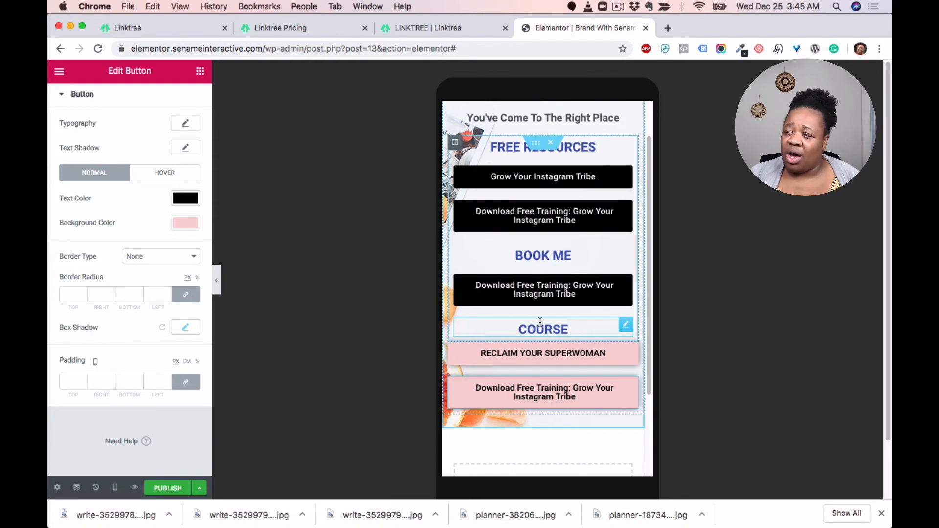
{"action": "scroll", "coordinate": [540, 321], "scroll_direction": "down", "scroll_amount": 1}
{"action": "scroll", "coordinate": [541, 321], "scroll_direction": "up", "scroll_amount": 3}
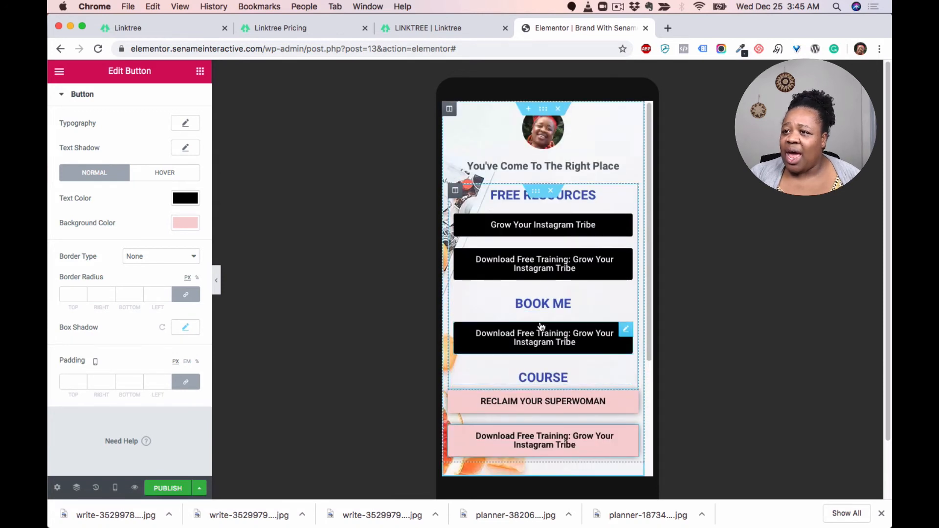
{"action": "left_click", "coordinate": [115, 488]}
{"action": "left_click", "coordinate": [110, 415]}
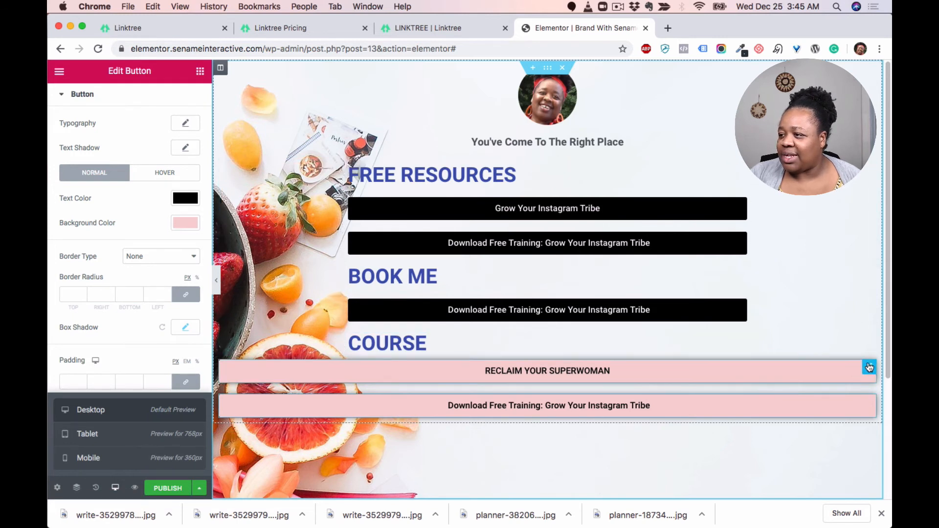
Step: Move both pink buttons into the narrow content column, keeping the COURSE heading above them
{"action": "left_click_drag", "start_coordinate": [856, 371], "coordinate": [480, 356]}
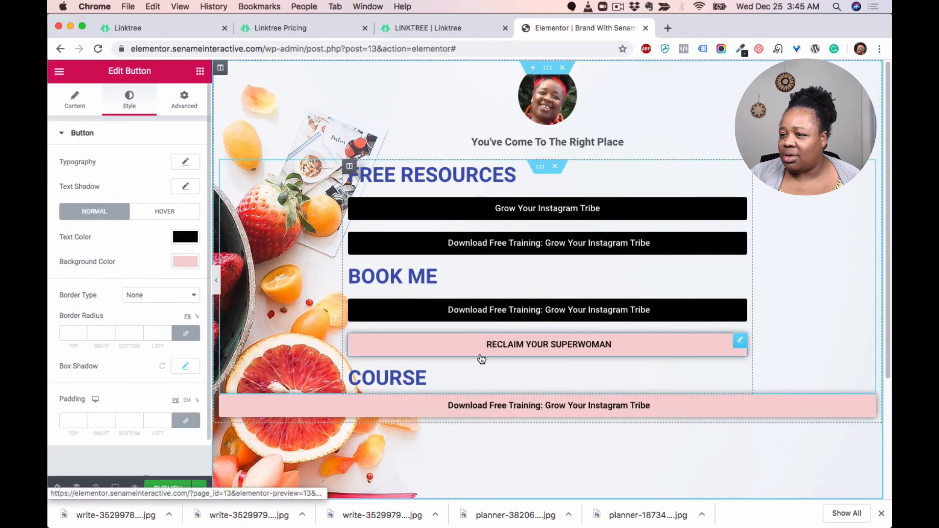
{"action": "left_click_drag", "start_coordinate": [739, 342], "coordinate": [431, 352]}
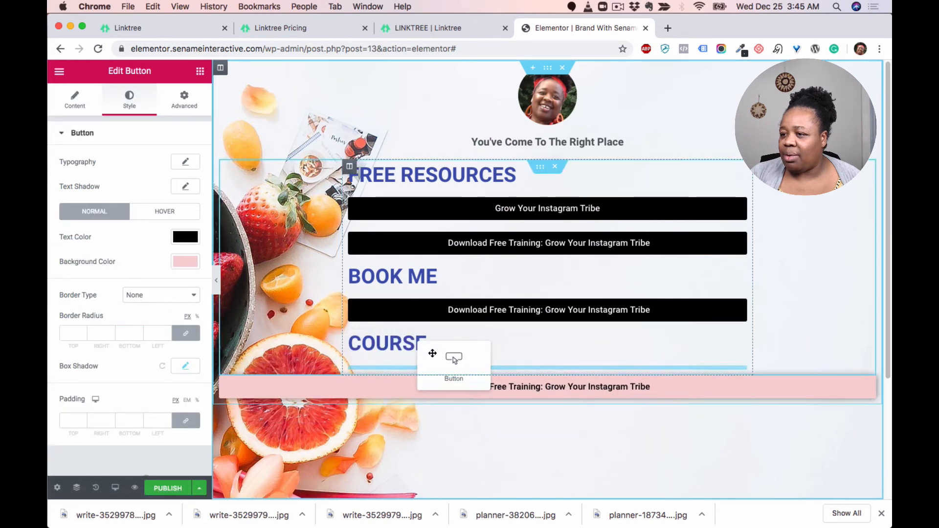
{"action": "left_click", "coordinate": [442, 354]}
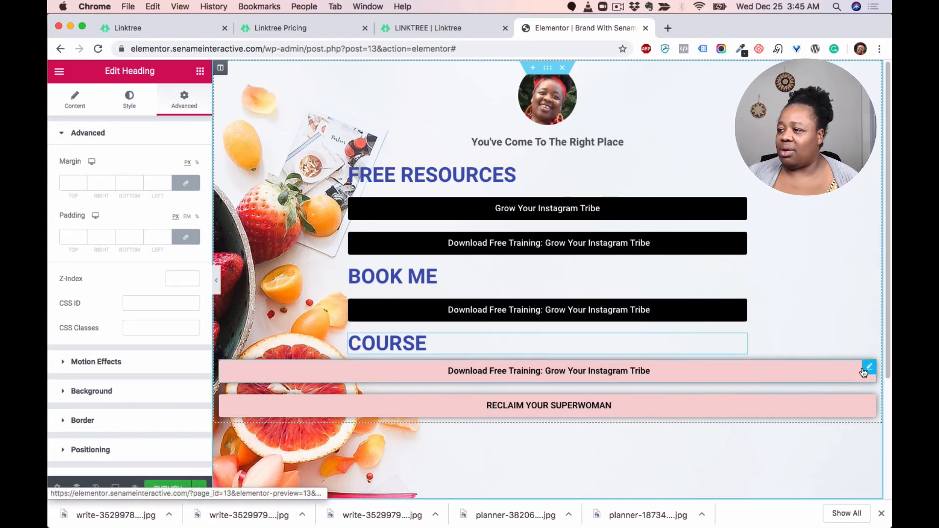
{"action": "left_click_drag", "start_coordinate": [869, 367], "coordinate": [617, 340]}
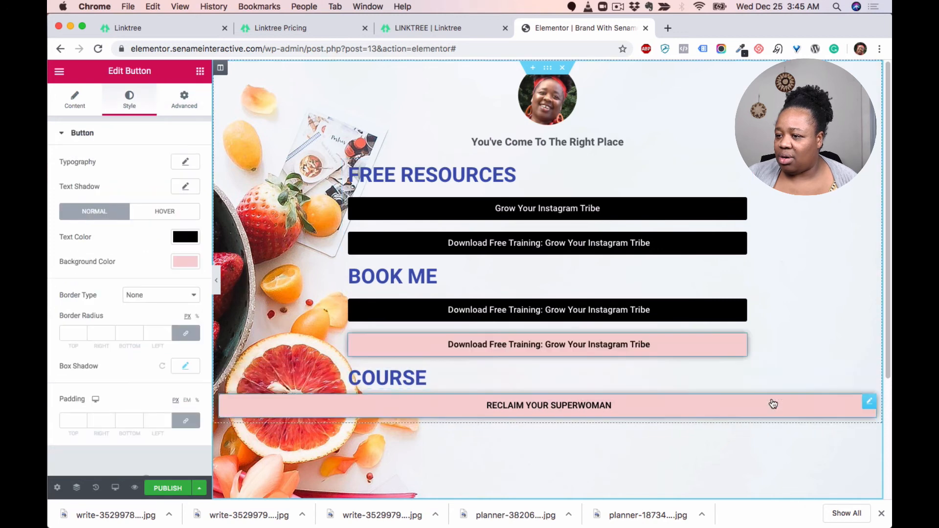
{"action": "left_click_drag", "start_coordinate": [865, 398], "coordinate": [656, 360]}
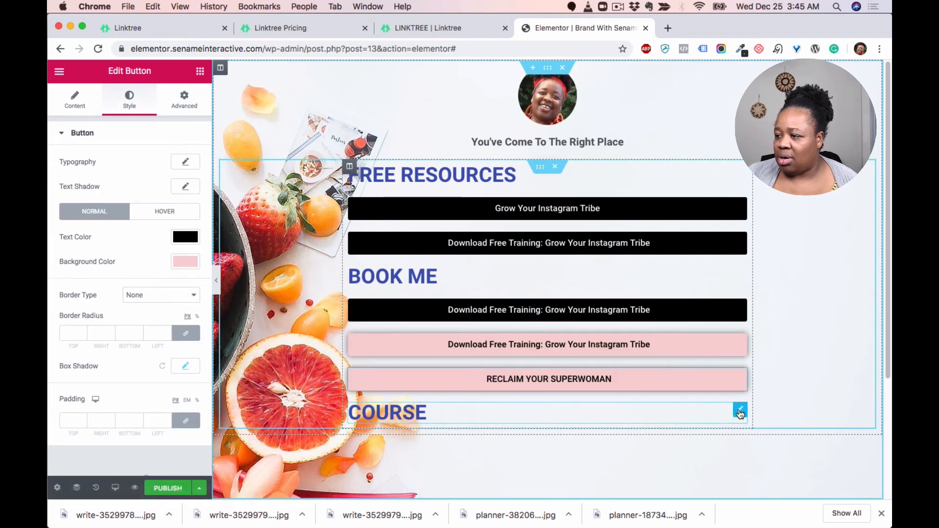
{"action": "left_click_drag", "start_coordinate": [739, 410], "coordinate": [683, 333]}
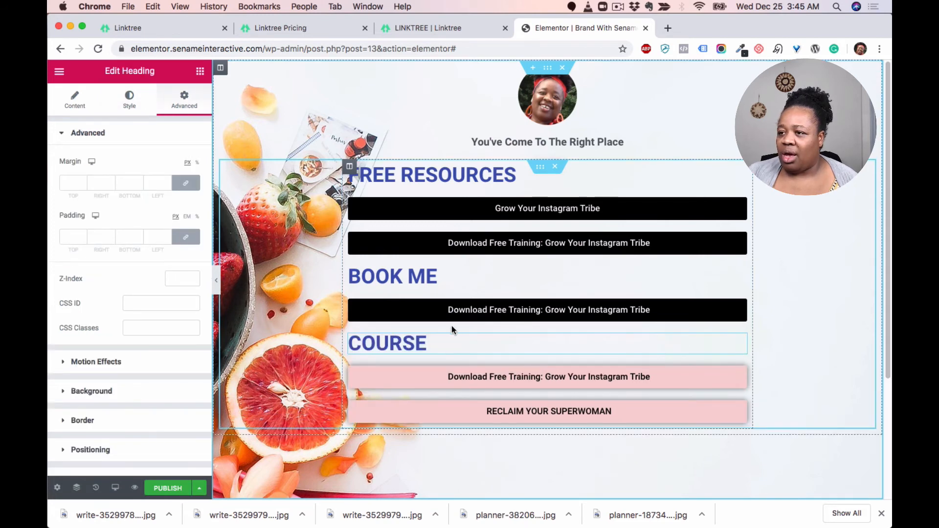
Step: Switch the editor preview back to mobile view
{"action": "left_click", "coordinate": [116, 488]}
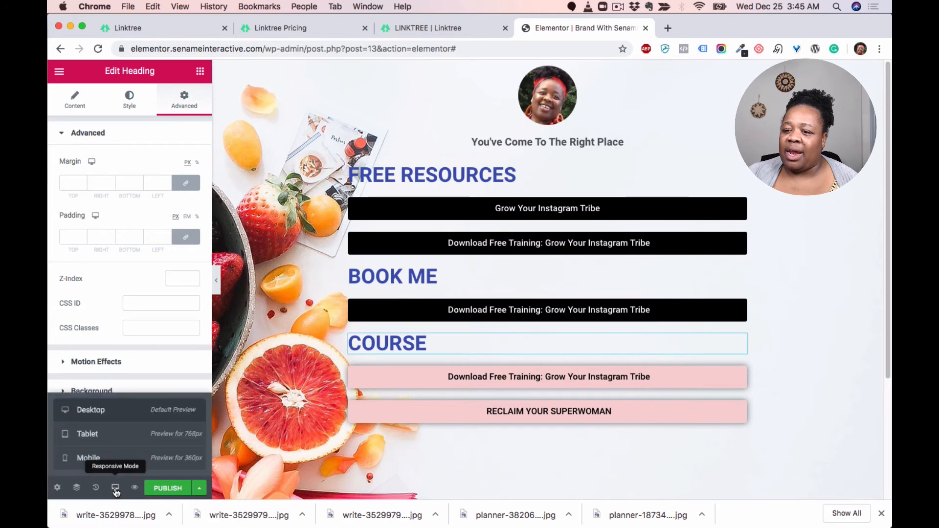
{"action": "left_click", "coordinate": [103, 459]}
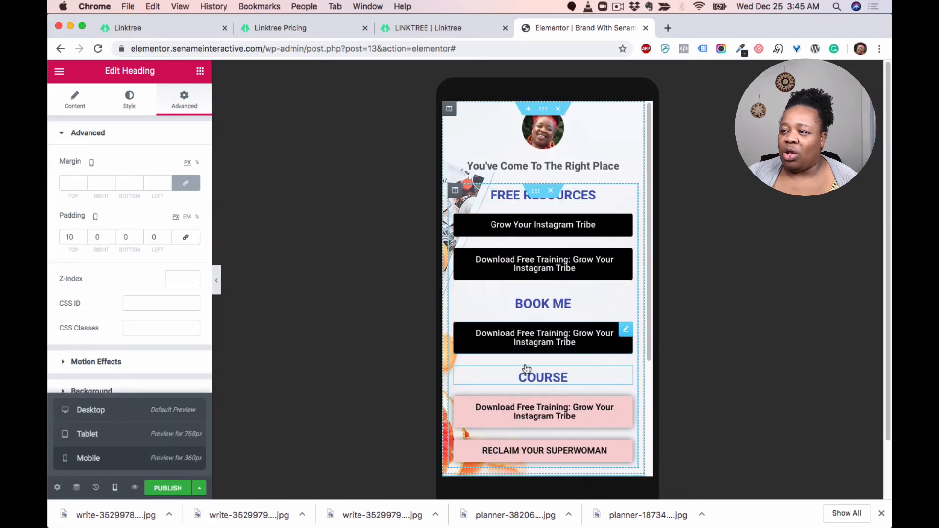
{"action": "left_click", "coordinate": [122, 484]}
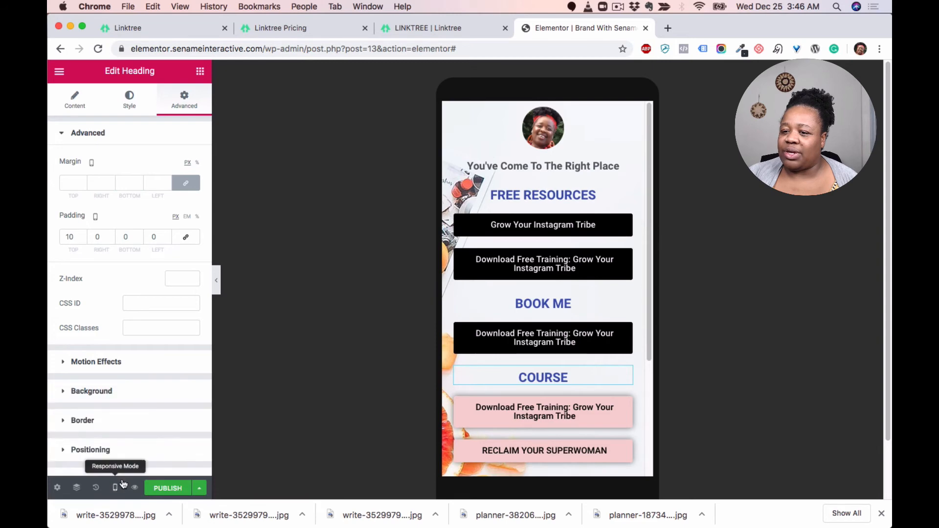
Step: In desktop view, center-align the FREE RESOURCES, BOOK ME and COURSE headings
{"action": "left_click", "coordinate": [115, 488]}
{"action": "left_click", "coordinate": [115, 411]}
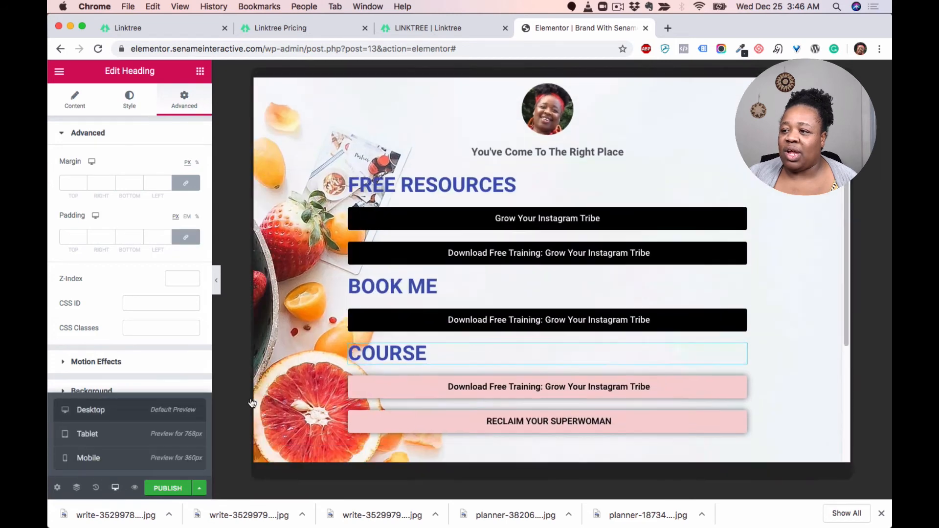
{"action": "left_click", "coordinate": [736, 176]}
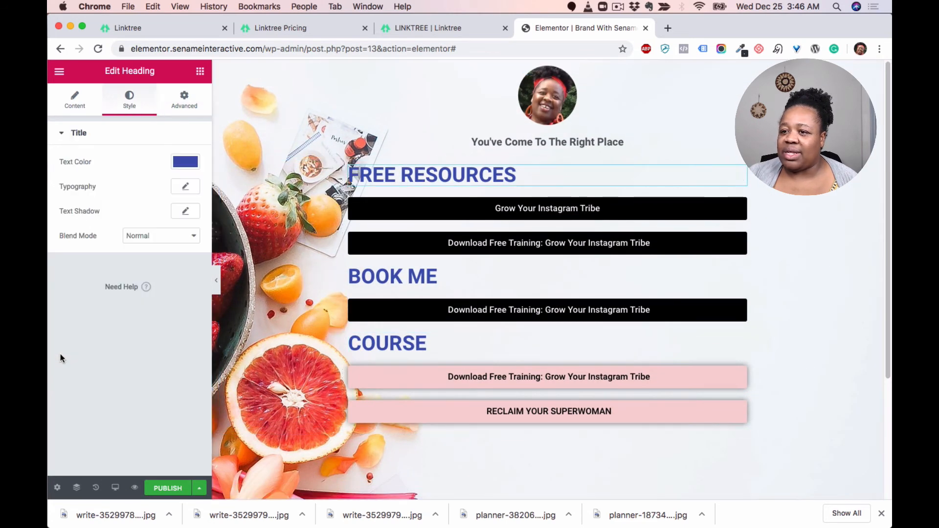
{"action": "left_click", "coordinate": [76, 100]}
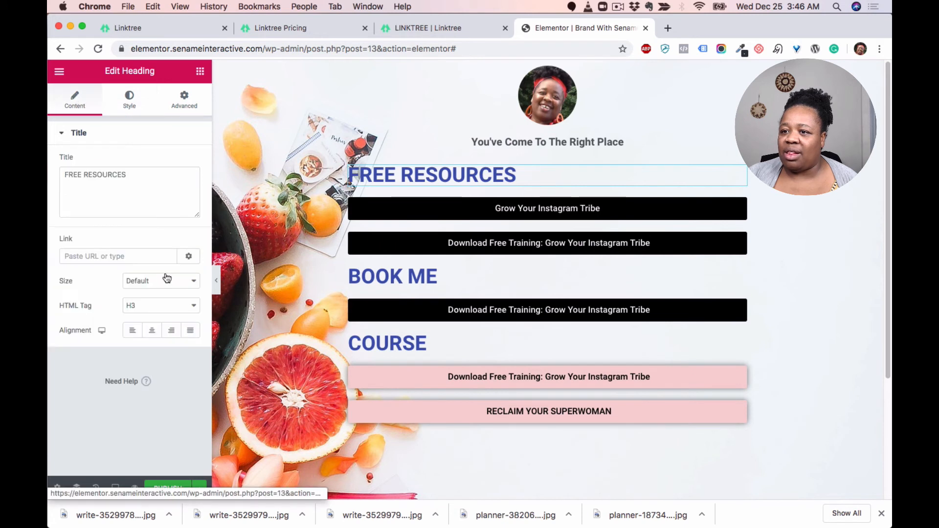
{"action": "left_click", "coordinate": [152, 330]}
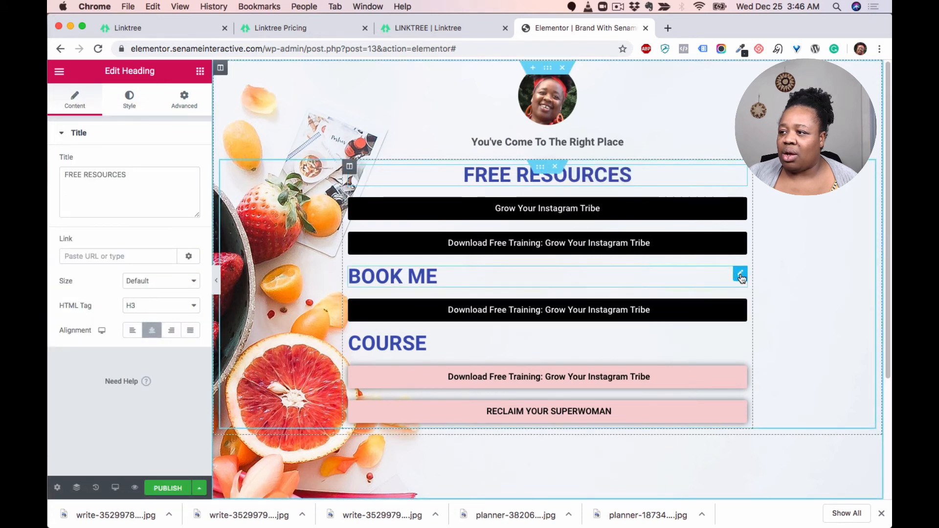
{"action": "left_click", "coordinate": [740, 275]}
{"action": "left_click", "coordinate": [152, 330]}
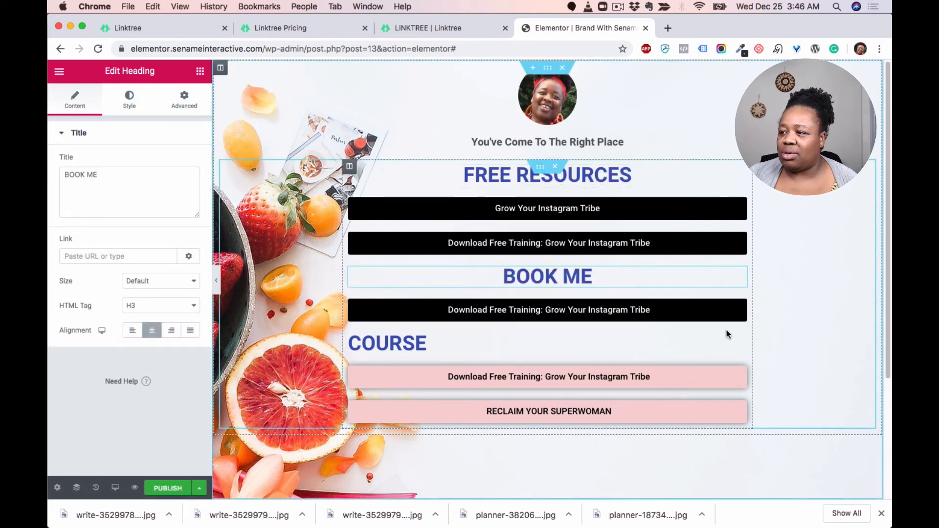
{"action": "left_click", "coordinate": [184, 100]}
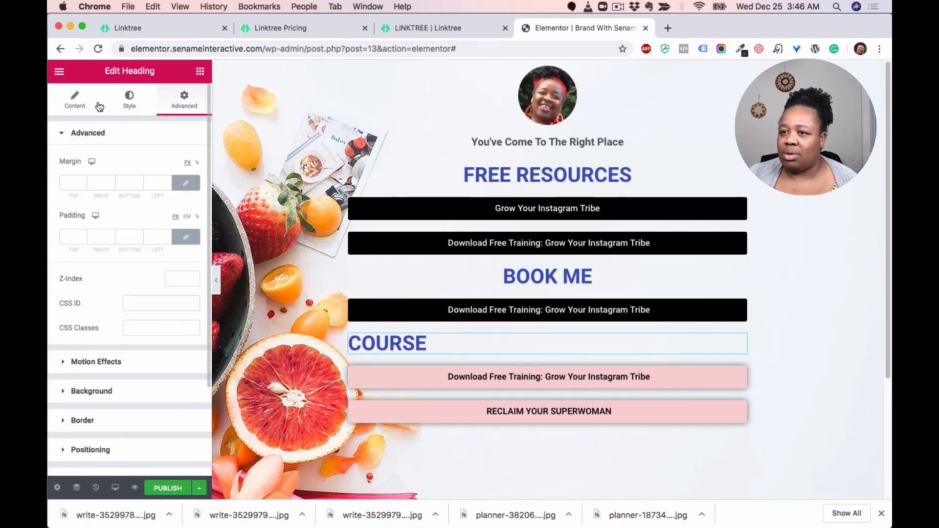
{"action": "left_click", "coordinate": [78, 103]}
{"action": "left_click", "coordinate": [155, 332]}
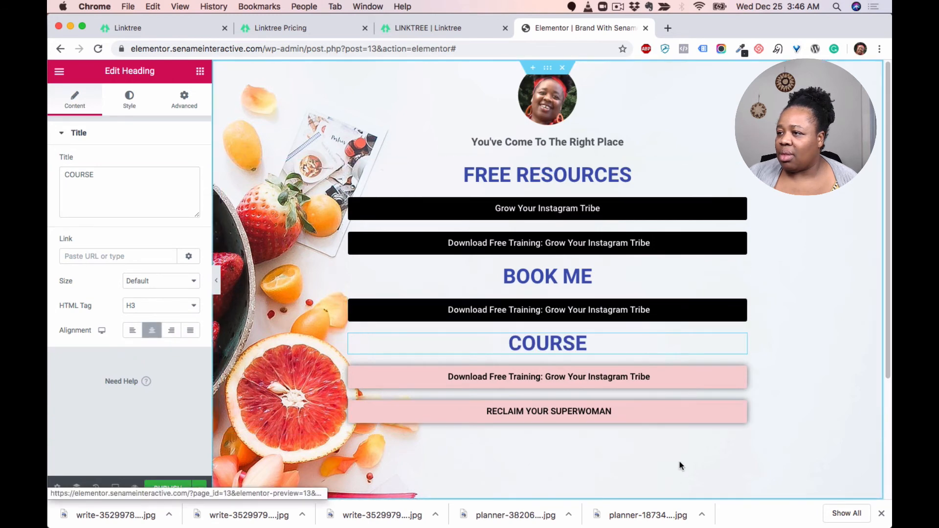
Step: Switch the preview to tablet view and widen the section's boxed content width to 585 for tablet
{"action": "left_click", "coordinate": [116, 488]}
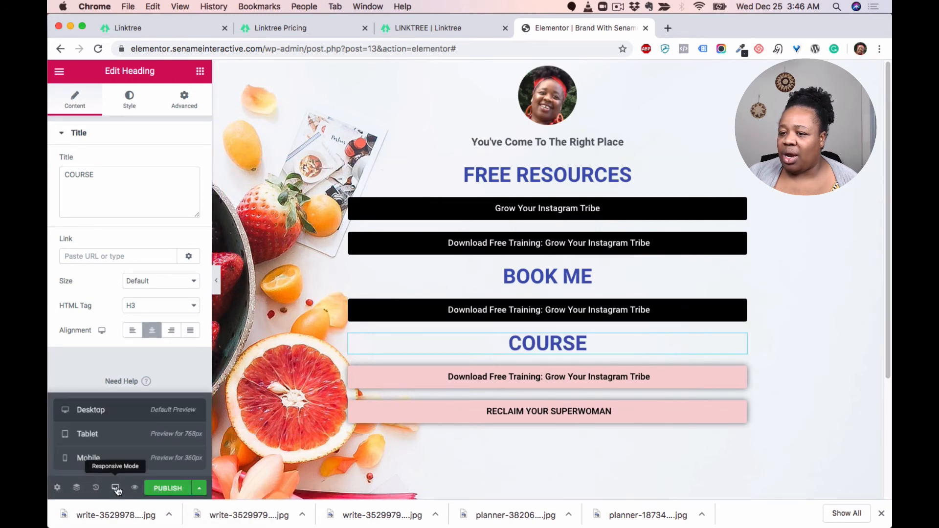
{"action": "left_click", "coordinate": [118, 457]}
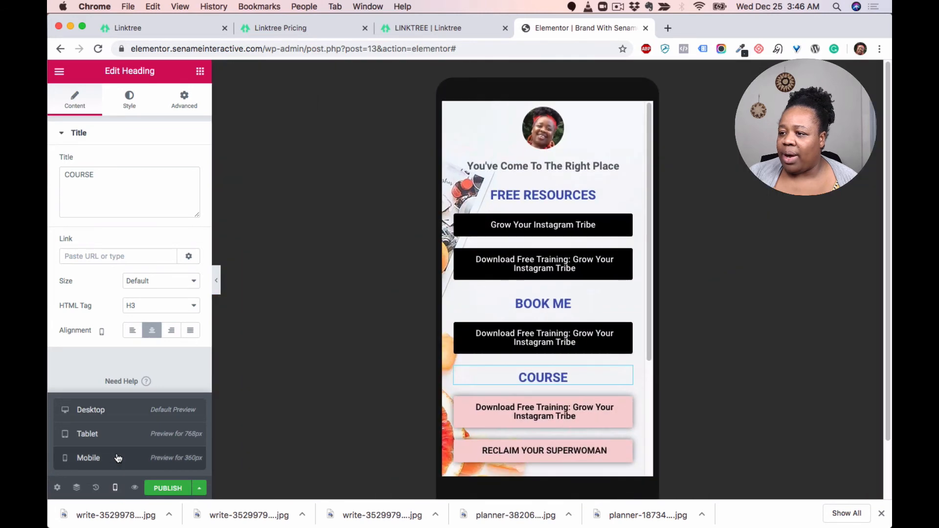
{"action": "left_click", "coordinate": [118, 491]}
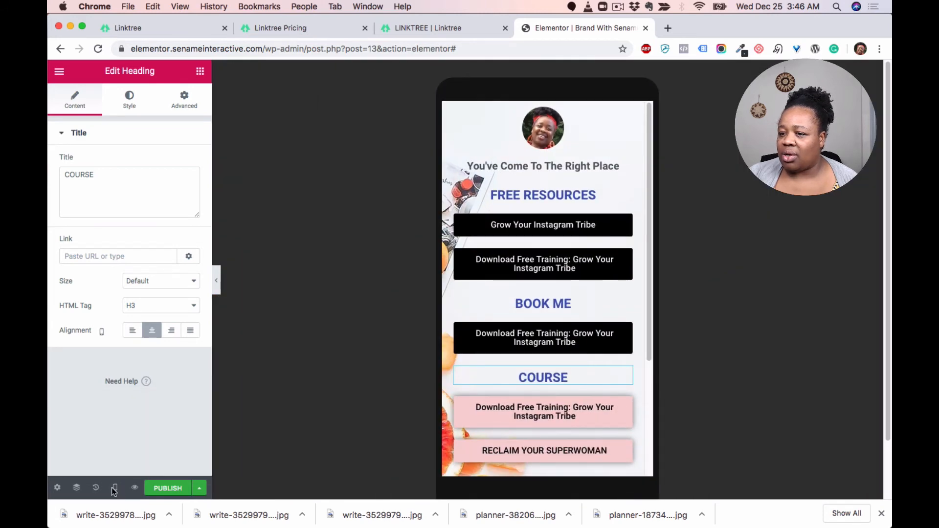
{"action": "left_click", "coordinate": [117, 496]}
{"action": "left_click", "coordinate": [111, 413]}
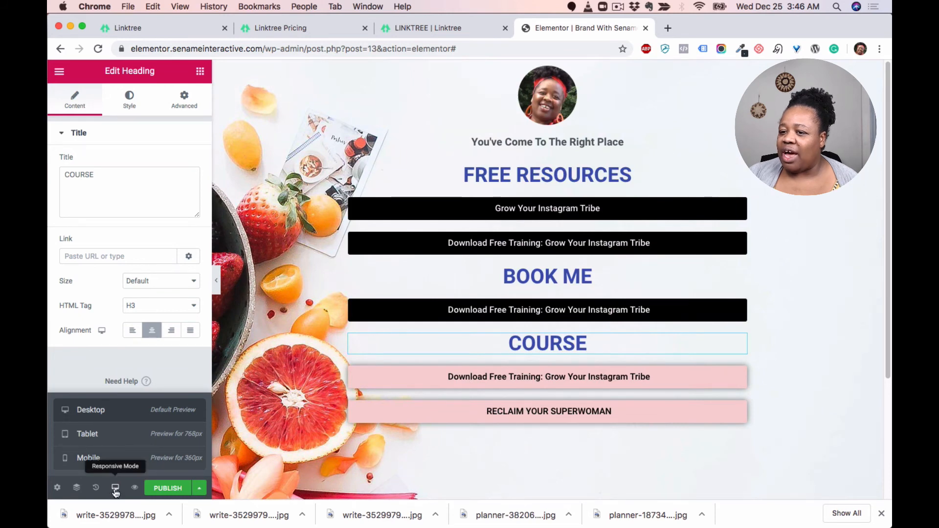
{"action": "left_click", "coordinate": [110, 437]}
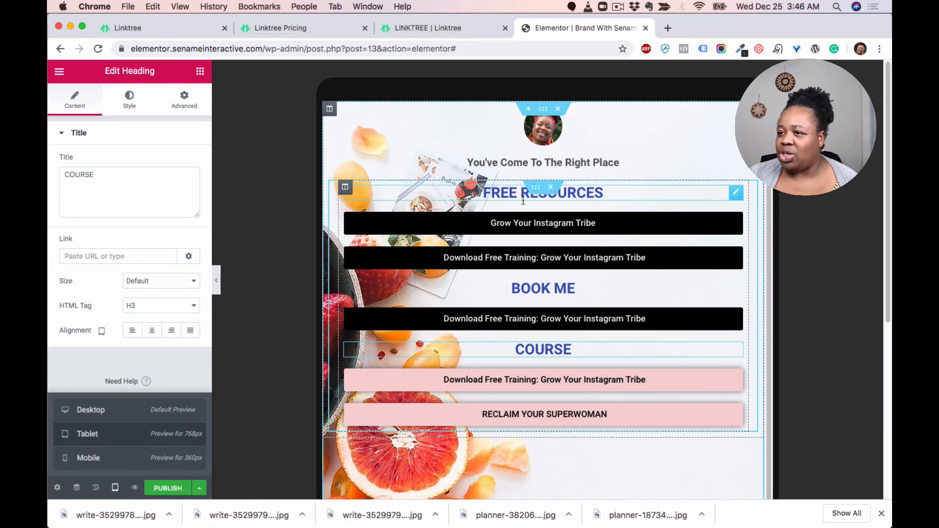
{"action": "left_click", "coordinate": [345, 188]}
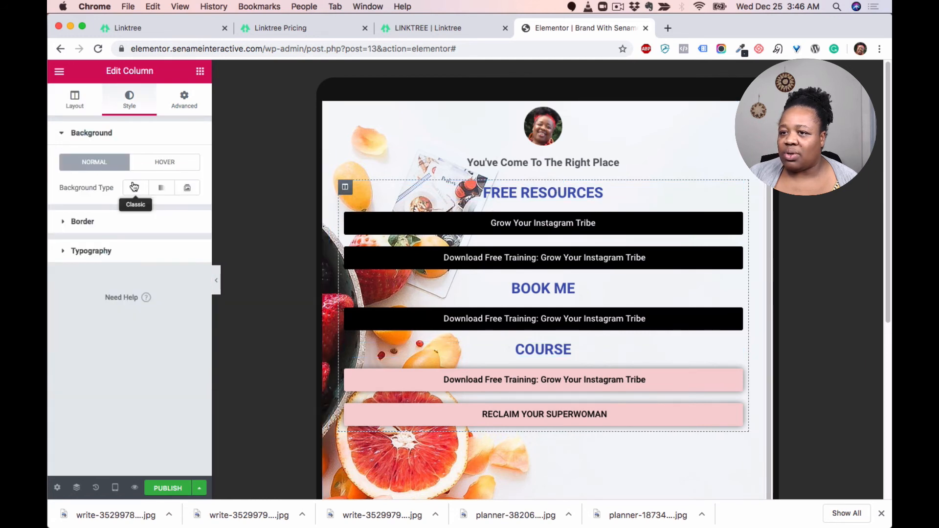
{"action": "left_click", "coordinate": [80, 109]}
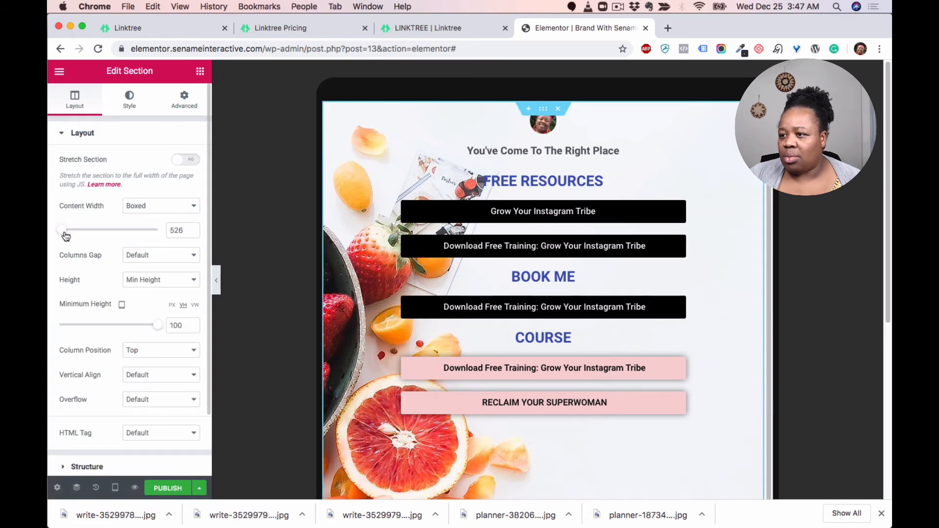
{"action": "left_click_drag", "start_coordinate": [65, 236], "coordinate": [65, 236]}
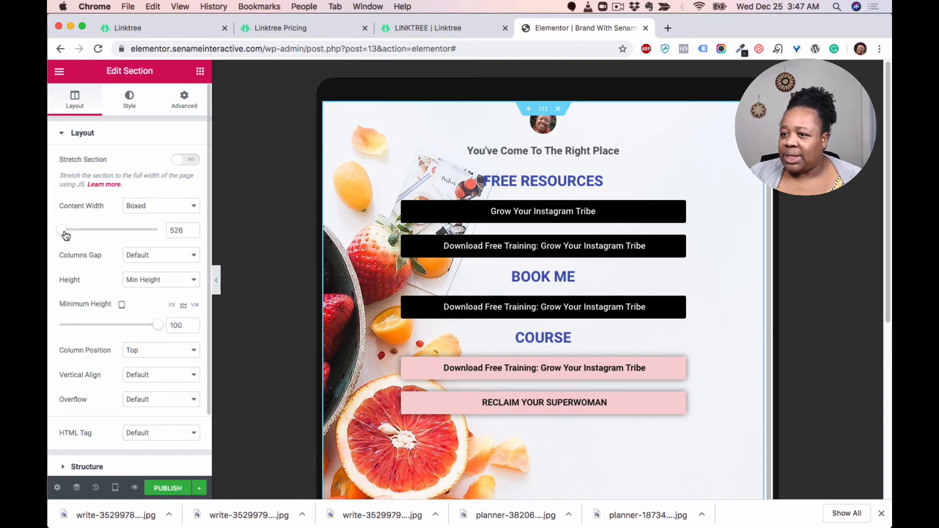
{"action": "left_click_drag", "start_coordinate": [66, 236], "coordinate": [71, 238]}
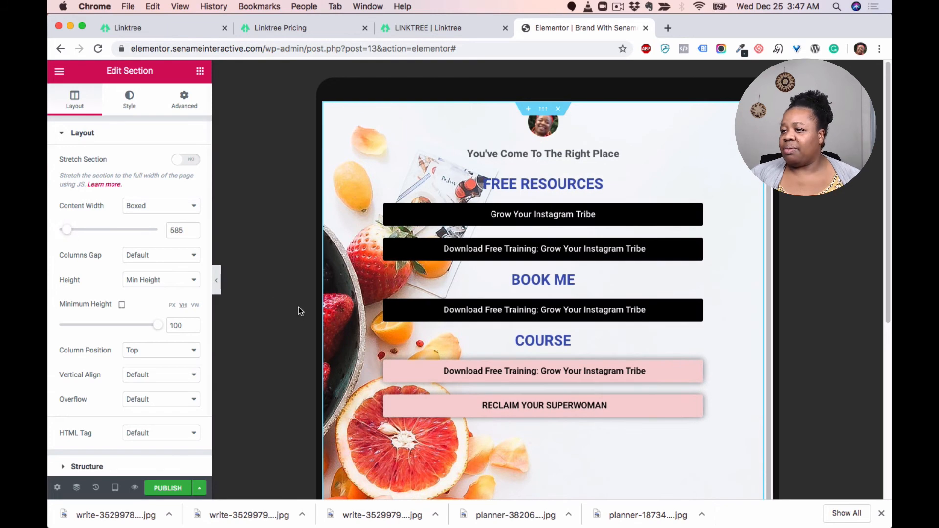
Step: Set the section's tablet background position to Custom with an X position of -543 px
{"action": "scroll", "coordinate": [588, 386], "scroll_direction": "down", "scroll_amount": 5}
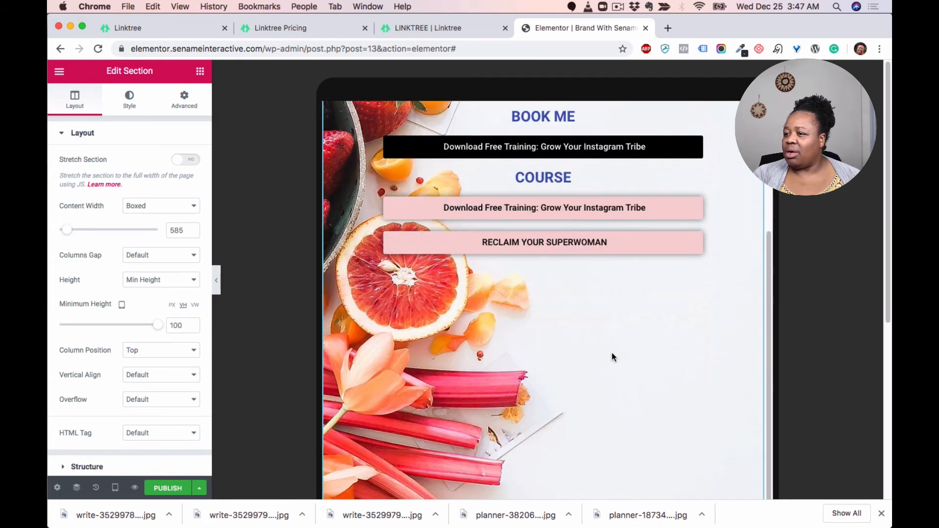
{"action": "scroll", "coordinate": [612, 353], "scroll_direction": "down", "scroll_amount": 6}
{"action": "scroll", "coordinate": [609, 351], "scroll_direction": "up", "scroll_amount": 3}
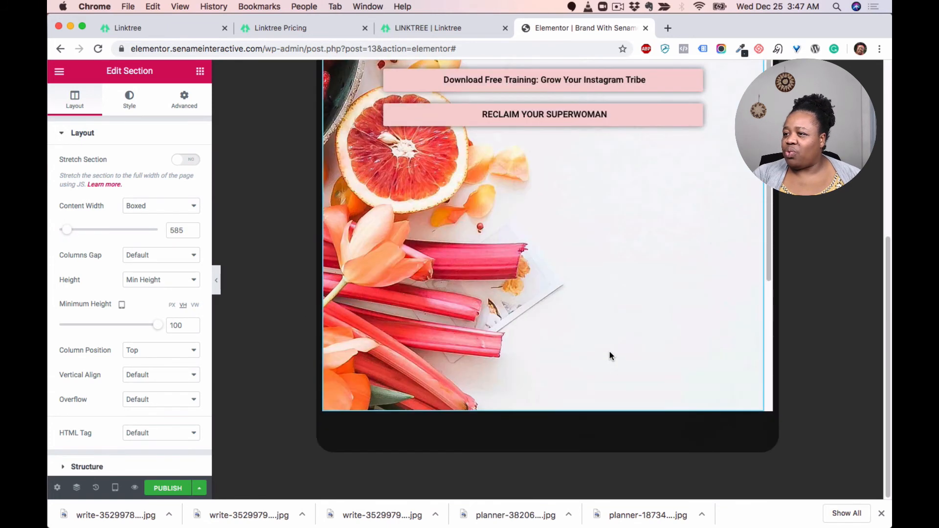
{"action": "scroll", "coordinate": [574, 318], "scroll_direction": "up", "scroll_amount": 8}
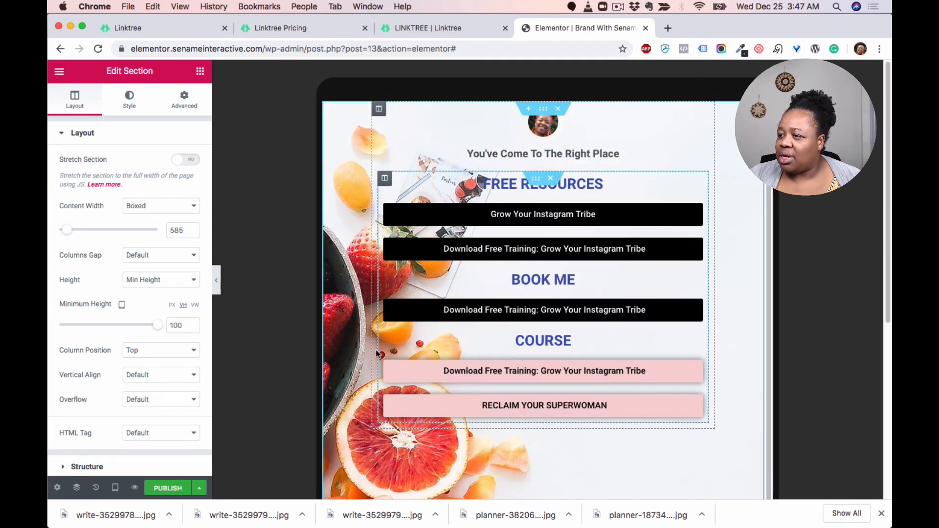
{"action": "scroll", "coordinate": [375, 350], "scroll_direction": "down", "scroll_amount": 1}
{"action": "scroll", "coordinate": [390, 419], "scroll_direction": "up", "scroll_amount": 1}
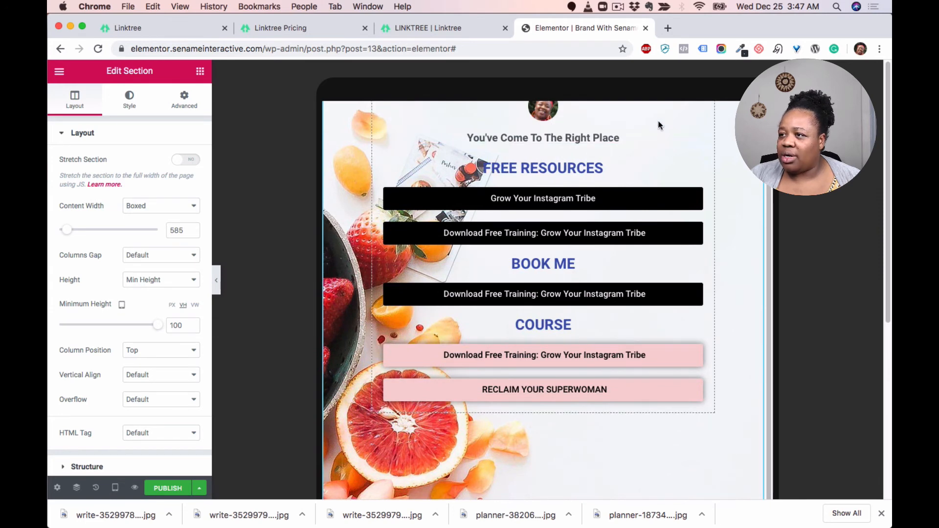
{"action": "scroll", "coordinate": [545, 113], "scroll_direction": "up", "scroll_amount": 1}
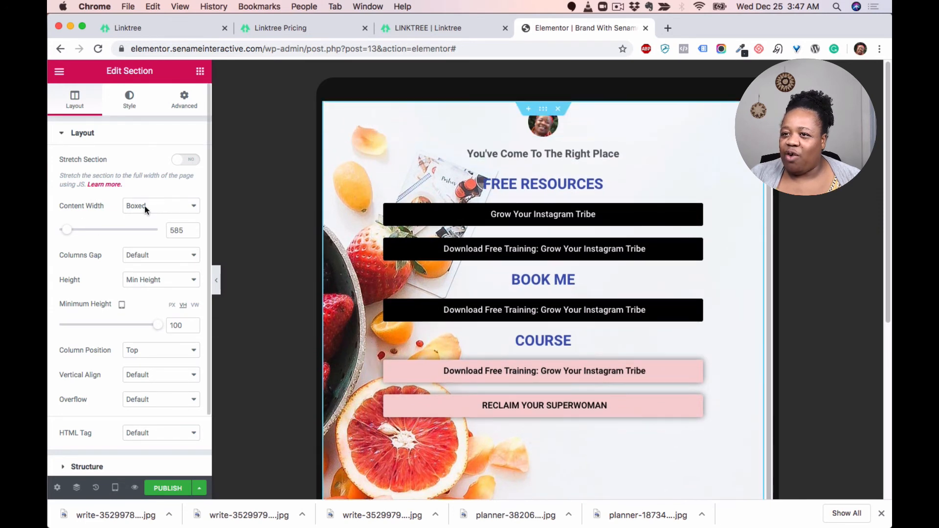
{"action": "left_click", "coordinate": [133, 109]}
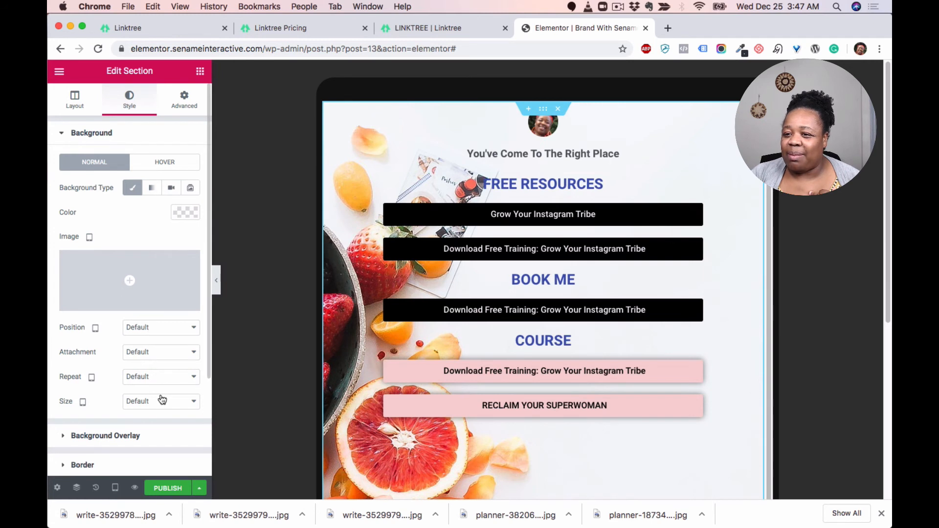
{"action": "left_click", "coordinate": [162, 401]}
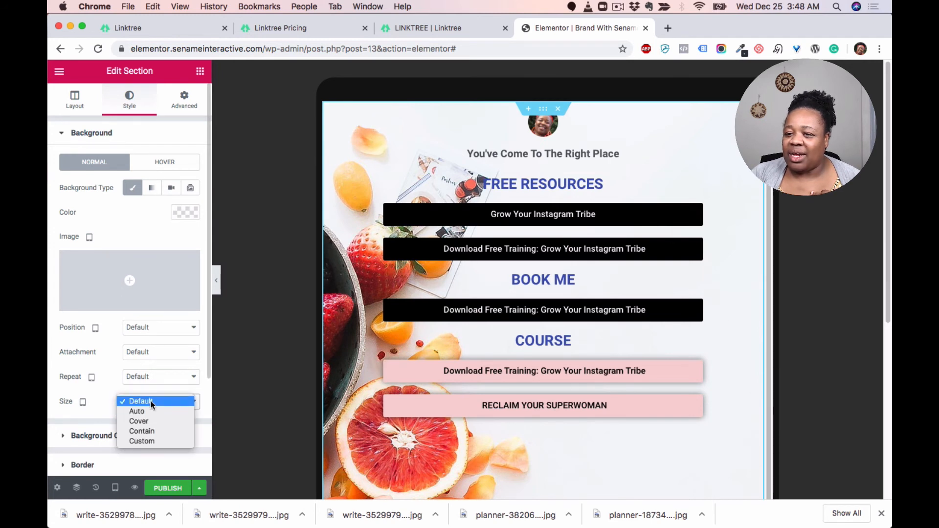
{"action": "left_click", "coordinate": [142, 401]}
{"action": "left_click", "coordinate": [155, 328]}
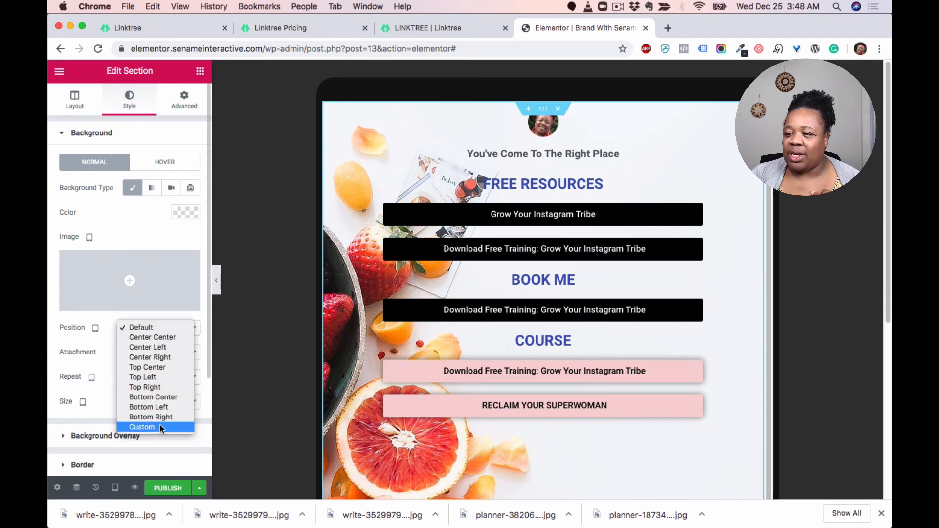
{"action": "left_click", "coordinate": [155, 427]}
{"action": "scroll", "coordinate": [151, 341], "scroll_direction": "down", "scroll_amount": 1}
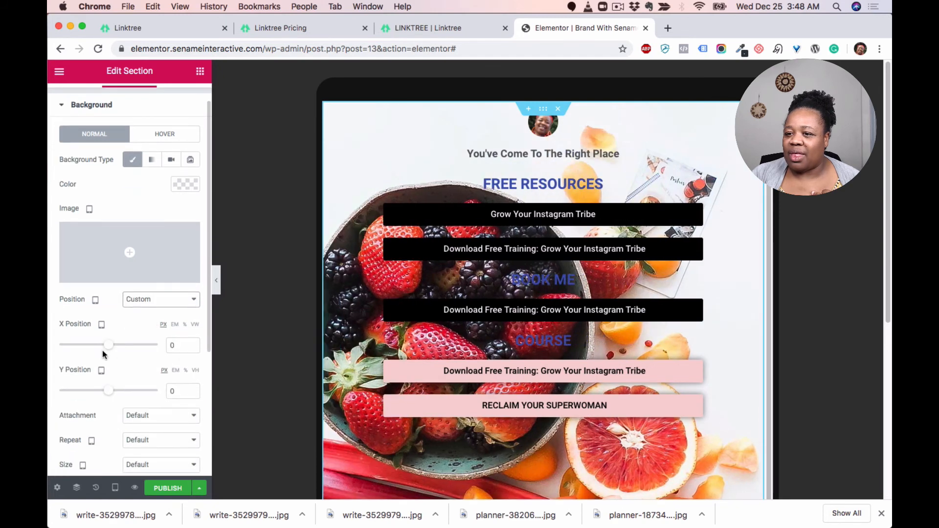
{"action": "left_click_drag", "start_coordinate": [105, 346], "coordinate": [78, 350]}
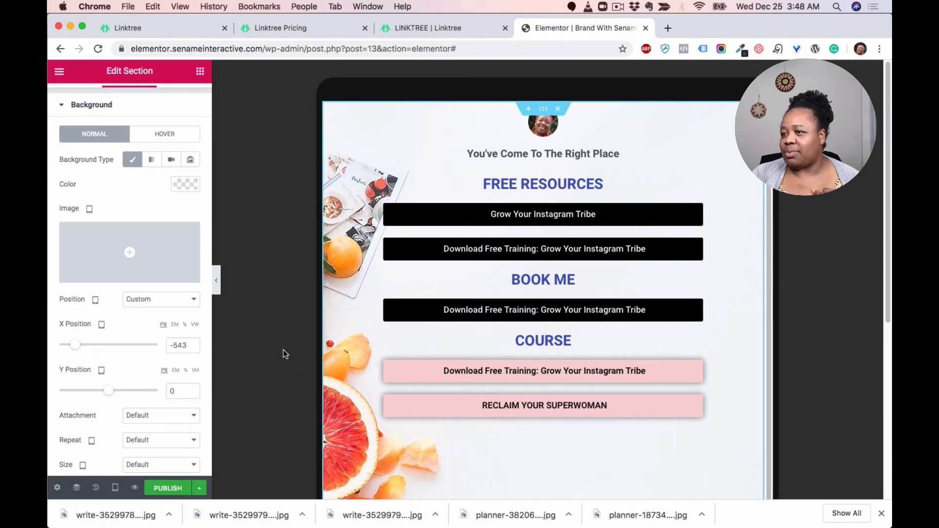
Step: Compare the section background placement across mobile, desktop and tablet previews
{"action": "scroll", "coordinate": [283, 350], "scroll_direction": "down", "scroll_amount": 4}
{"action": "scroll", "coordinate": [284, 351], "scroll_direction": "down", "scroll_amount": 2}
{"action": "scroll", "coordinate": [283, 351], "scroll_direction": "up", "scroll_amount": 6}
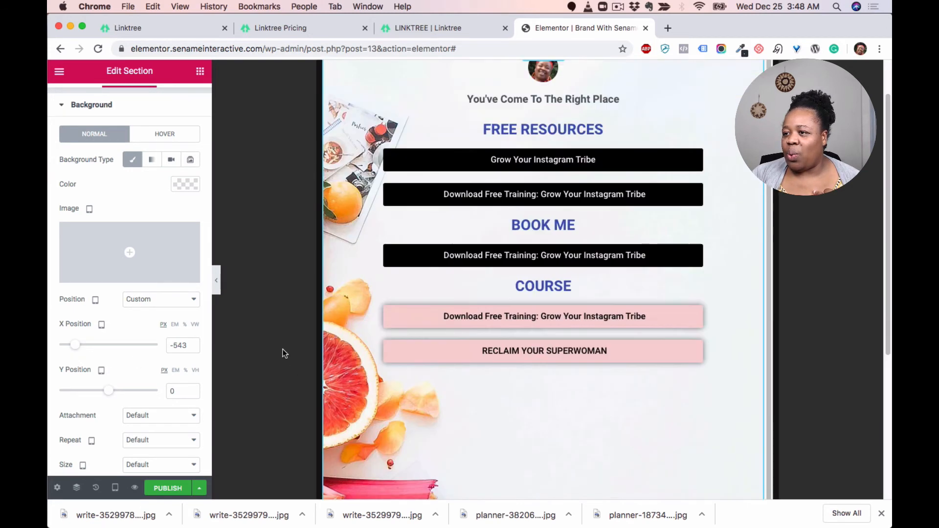
{"action": "scroll", "coordinate": [283, 353], "scroll_direction": "up", "scroll_amount": 1}
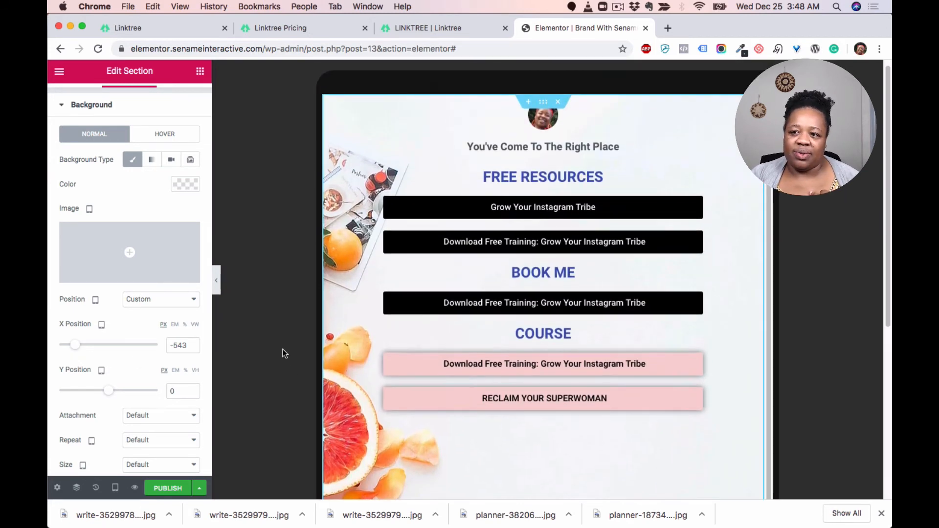
{"action": "left_click", "coordinate": [121, 489]}
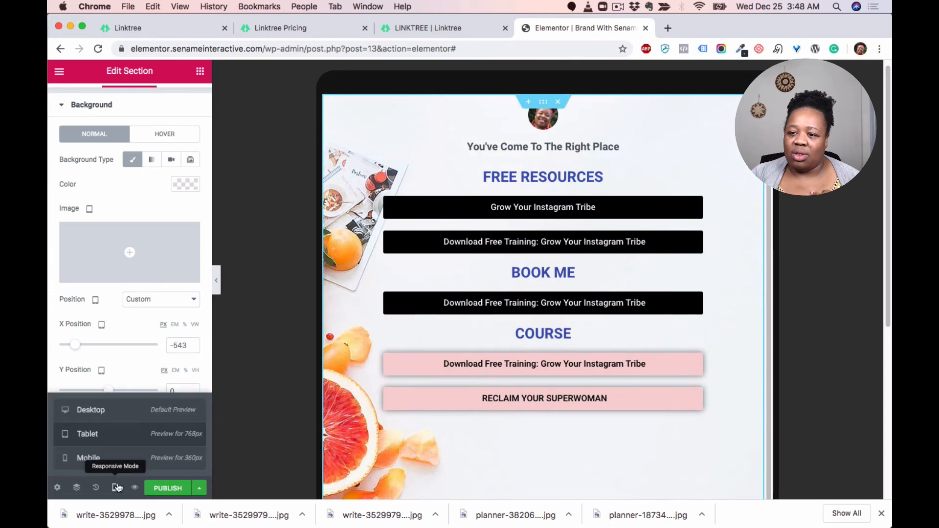
{"action": "left_click", "coordinate": [109, 459]}
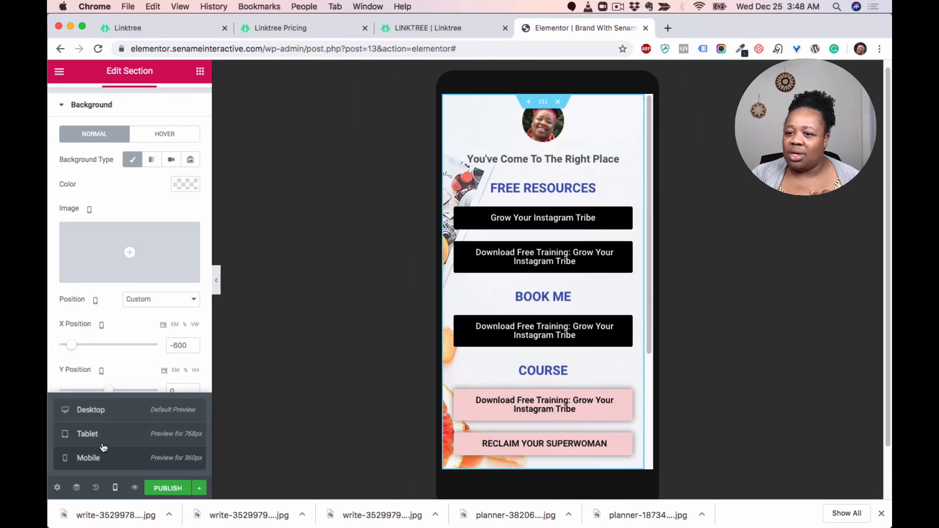
{"action": "left_click", "coordinate": [107, 415]}
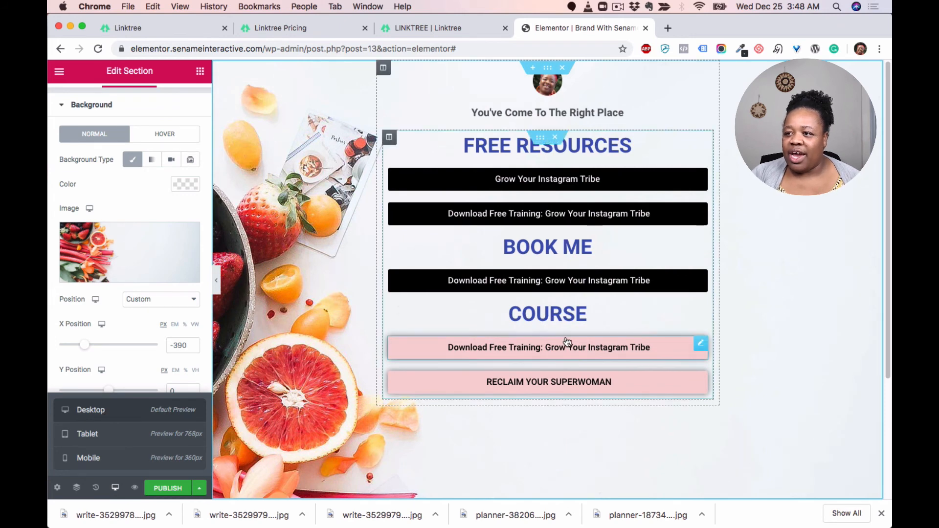
{"action": "left_click", "coordinate": [116, 435]}
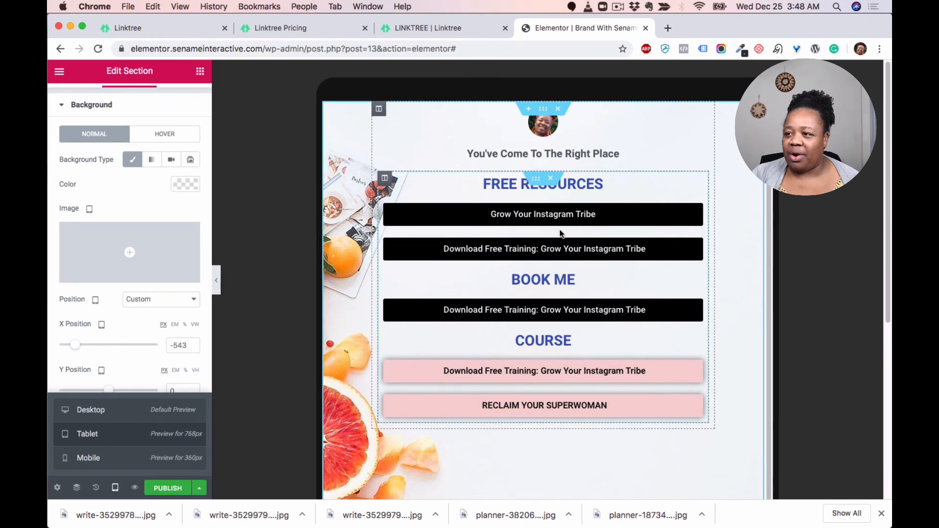
{"action": "left_click", "coordinate": [104, 416]}
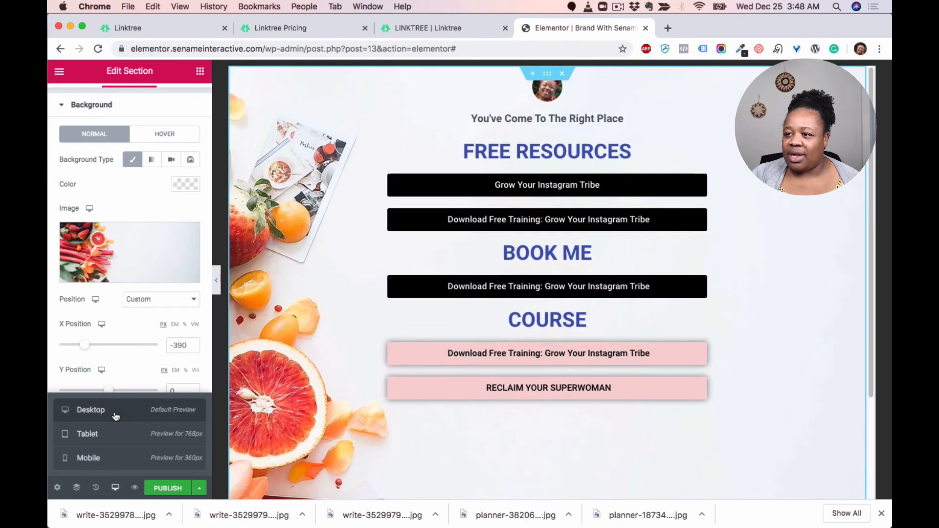
{"action": "left_click", "coordinate": [114, 430]}
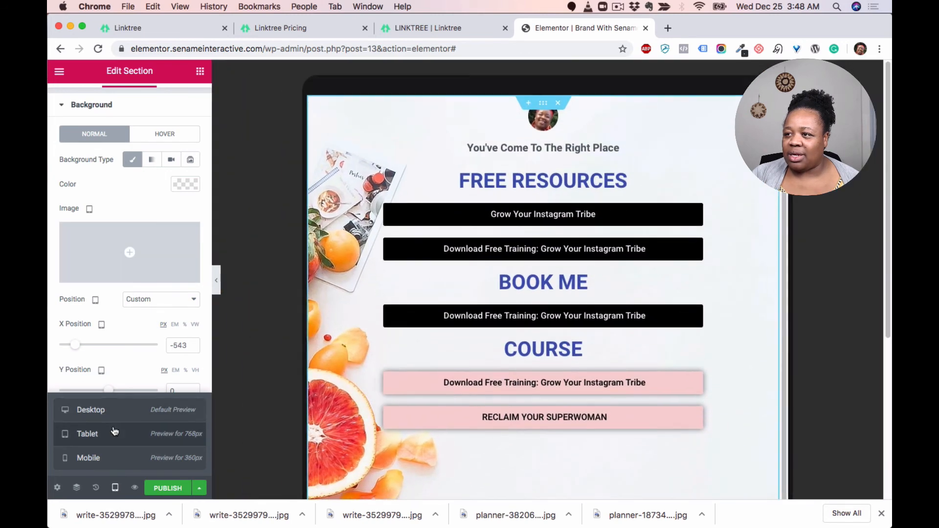
{"action": "left_click", "coordinate": [111, 410]}
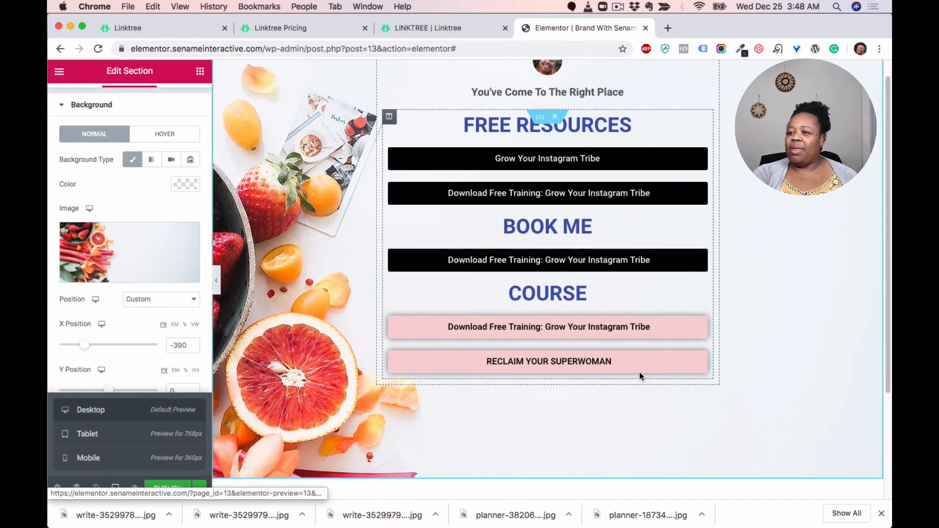
Step: Duplicate the COURSE heading in the link section
{"action": "scroll", "coordinate": [639, 374], "scroll_direction": "down", "scroll_amount": 2}
{"action": "scroll", "coordinate": [638, 371], "scroll_direction": "up", "scroll_amount": 2}
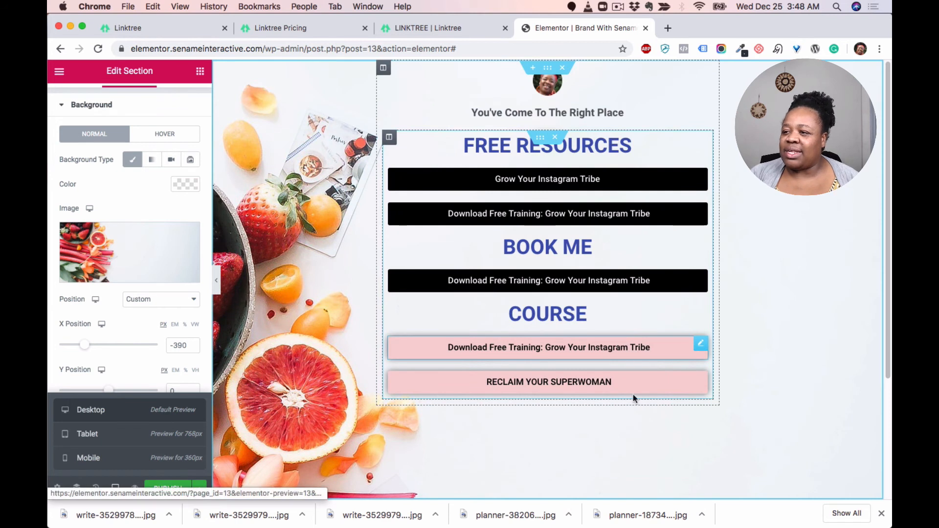
{"action": "scroll", "coordinate": [621, 368], "scroll_direction": "down", "scroll_amount": 1}
{"action": "scroll", "coordinate": [618, 370], "scroll_direction": "down", "scroll_amount": 1}
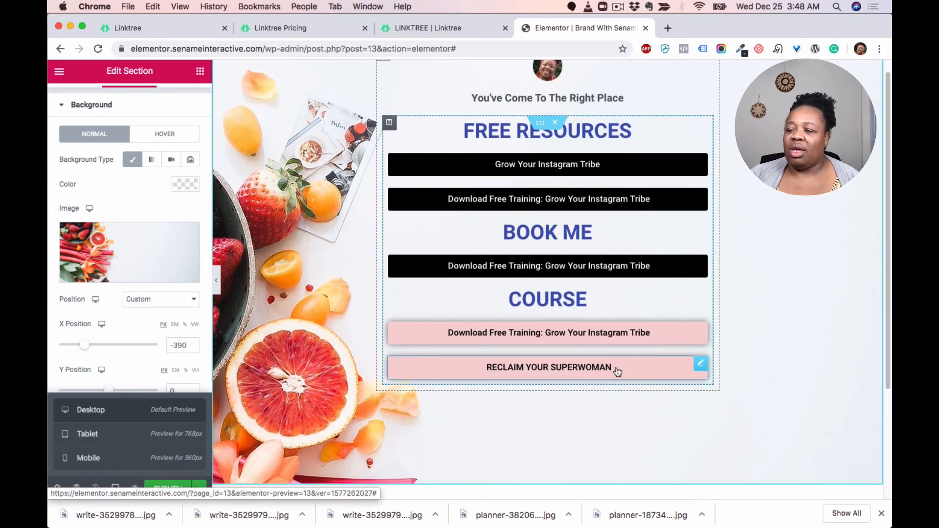
{"action": "scroll", "coordinate": [526, 359], "scroll_direction": "up", "scroll_amount": 1}
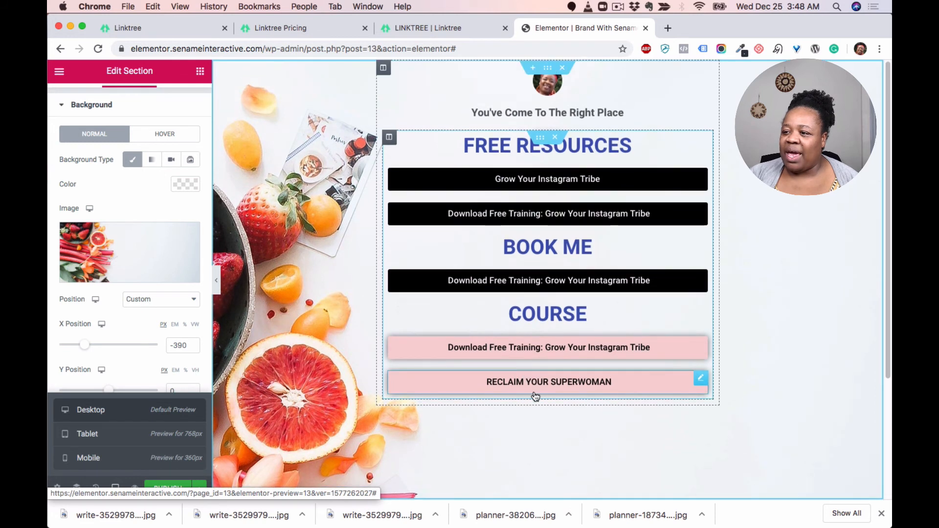
{"action": "scroll", "coordinate": [535, 393], "scroll_direction": "down", "scroll_amount": 1}
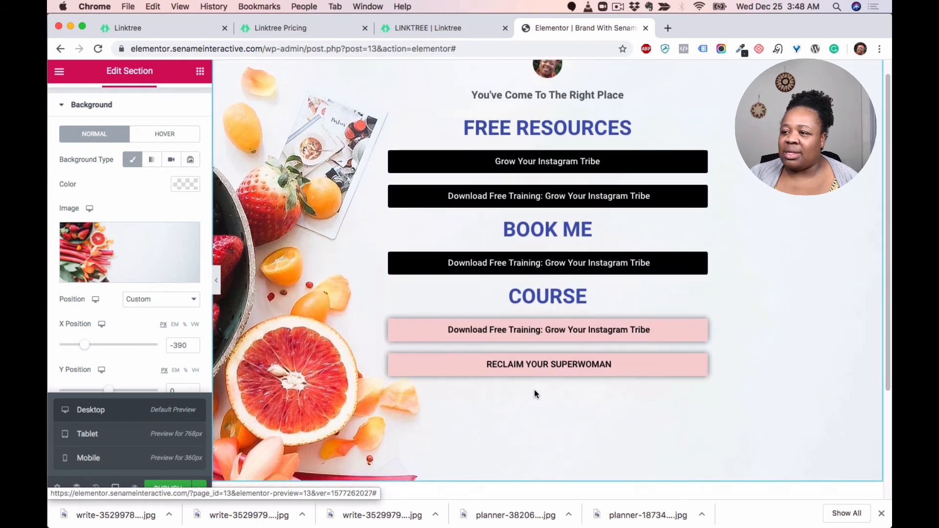
{"action": "right_click", "coordinate": [701, 294]}
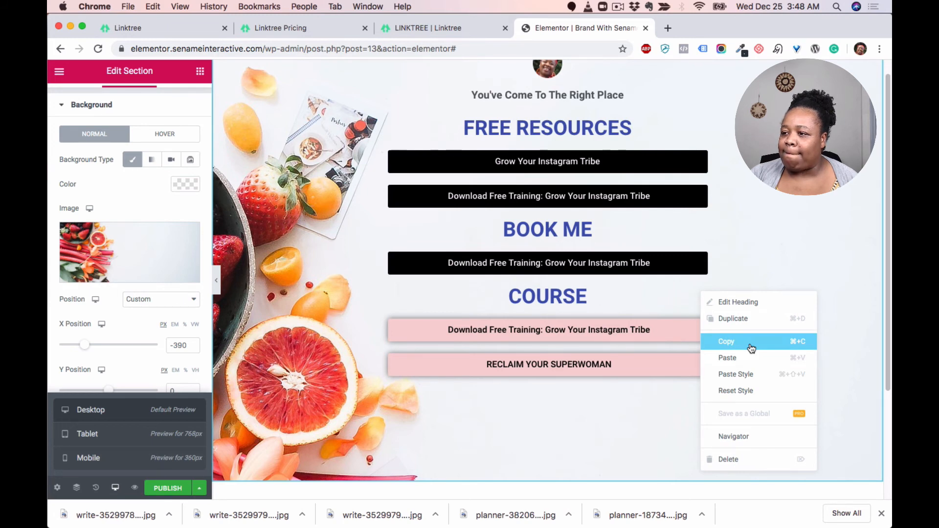
{"action": "left_click", "coordinate": [751, 348]}
{"action": "right_click", "coordinate": [701, 297]}
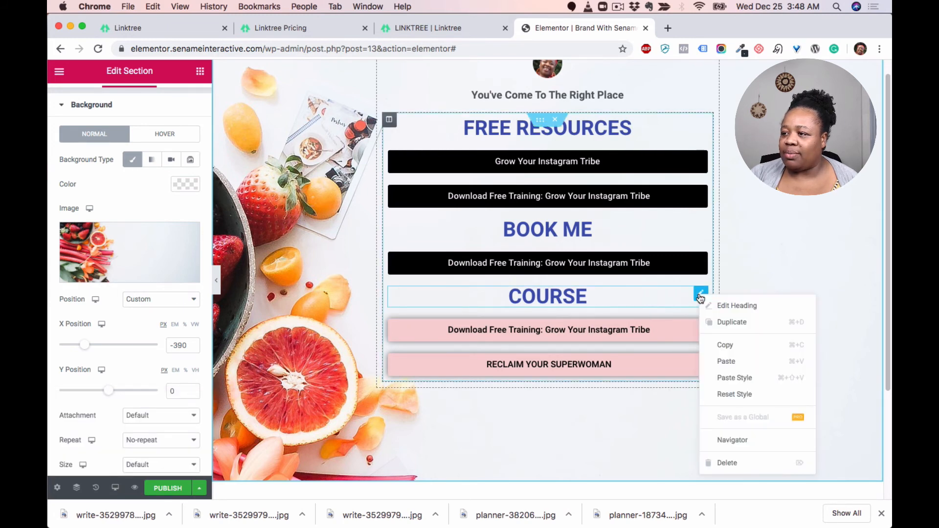
{"action": "left_click", "coordinate": [728, 323]}
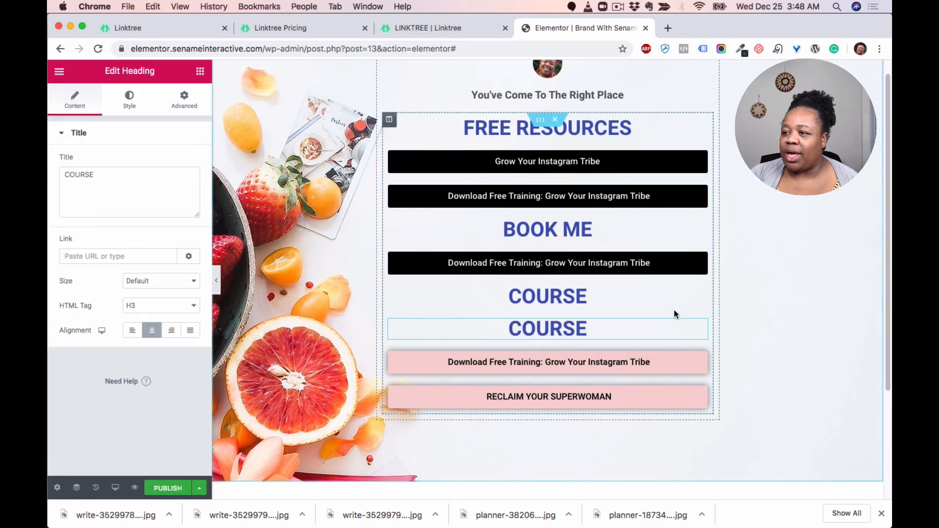
Step: Reorder the widgets so the duplicate COURSE heading sits at the bottom, below the RECLAIM YOUR SUPERWOMAN button
{"action": "left_click_drag", "start_coordinate": [698, 326], "coordinate": [577, 375]}
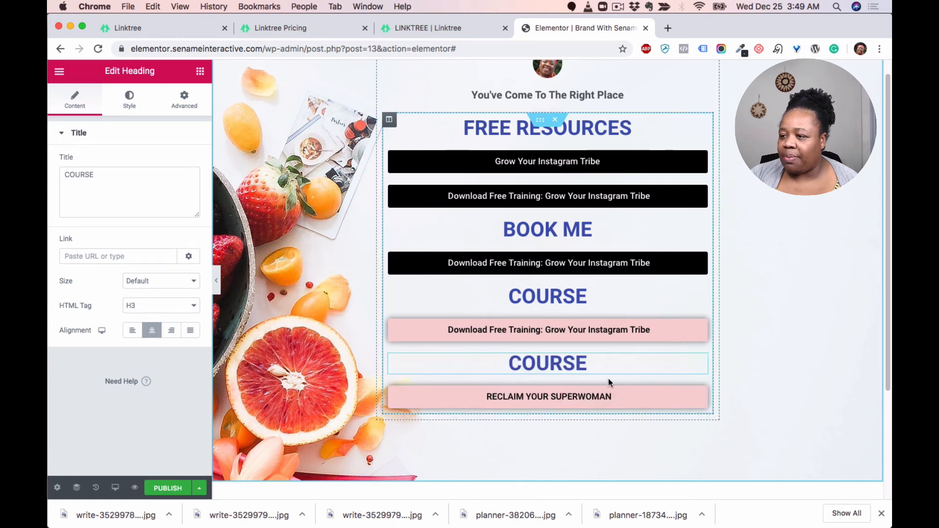
{"action": "left_click_drag", "start_coordinate": [700, 393], "coordinate": [648, 357]}
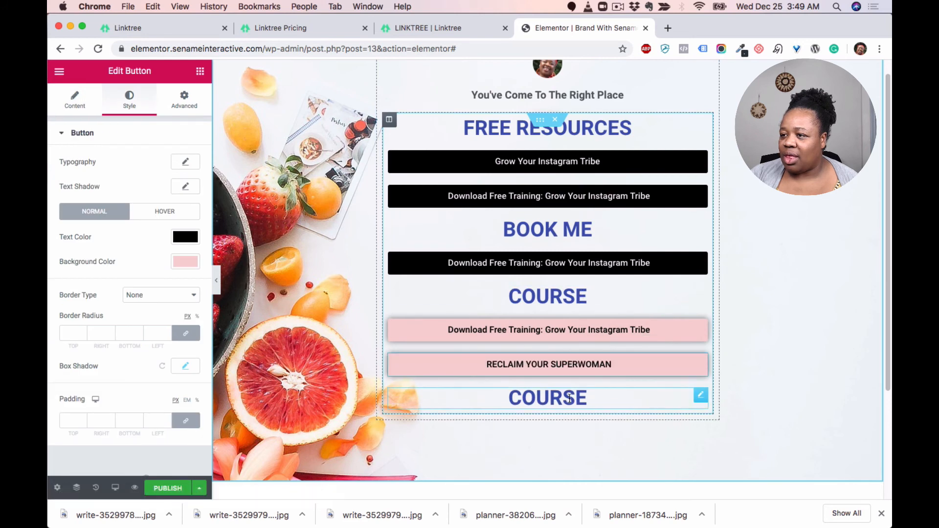
{"action": "scroll", "coordinate": [551, 338], "scroll_direction": "up", "scroll_amount": 1}
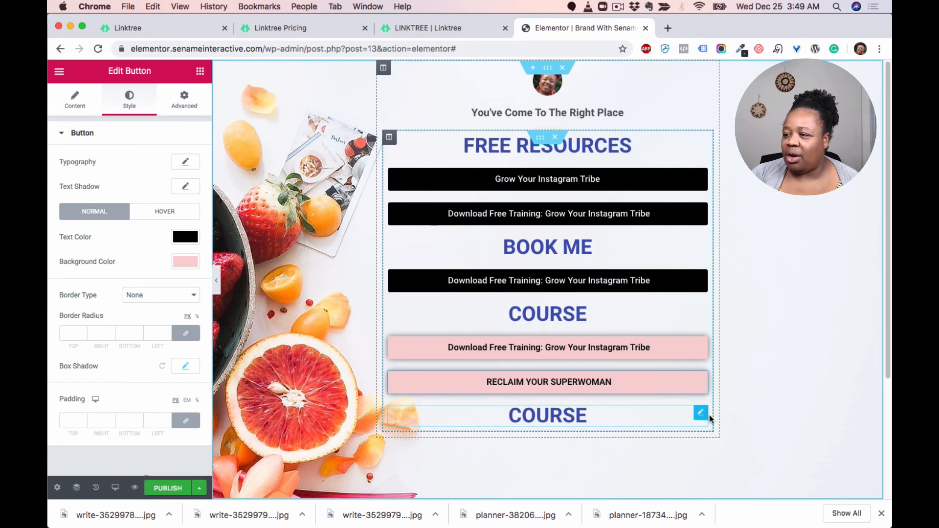
{"action": "scroll", "coordinate": [657, 401], "scroll_direction": "down", "scroll_amount": 1}
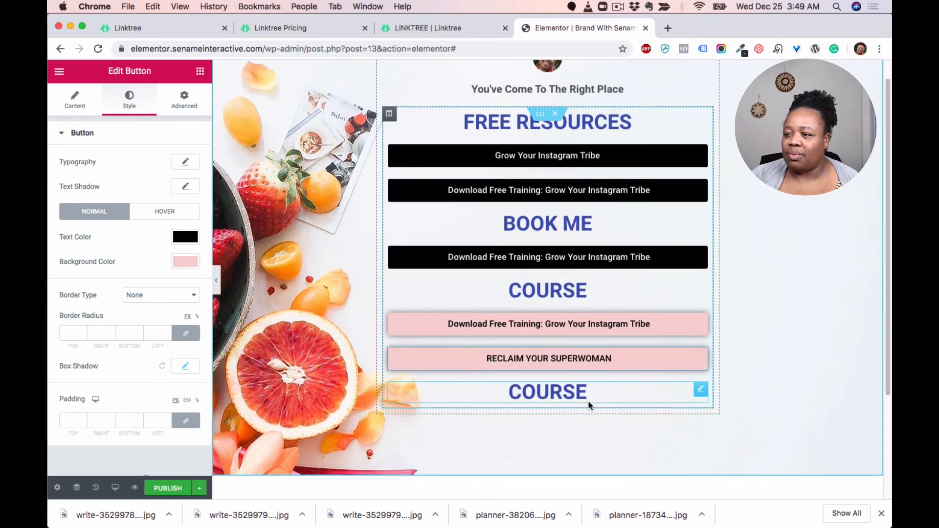
{"action": "scroll", "coordinate": [535, 313], "scroll_direction": "up", "scroll_amount": 1}
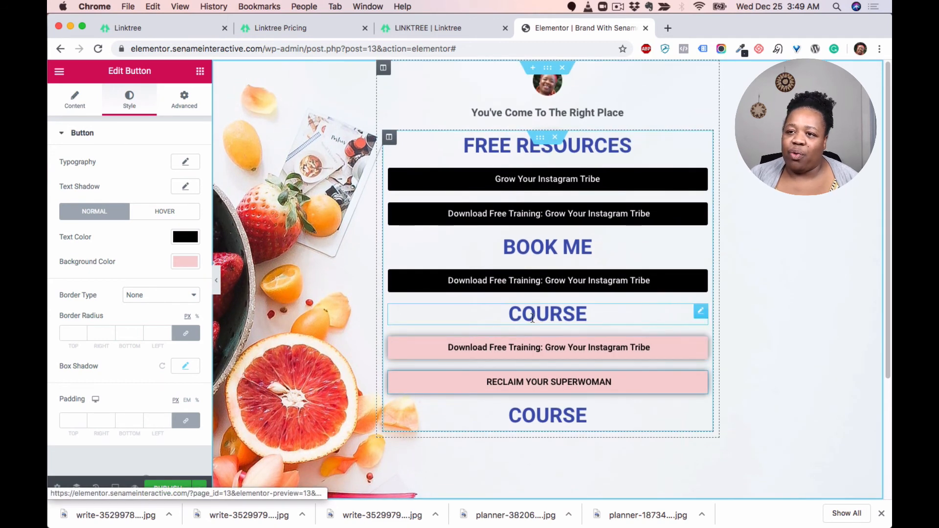
Step: Browse the General widgets available in the elements panel
{"action": "left_click", "coordinate": [200, 71]}
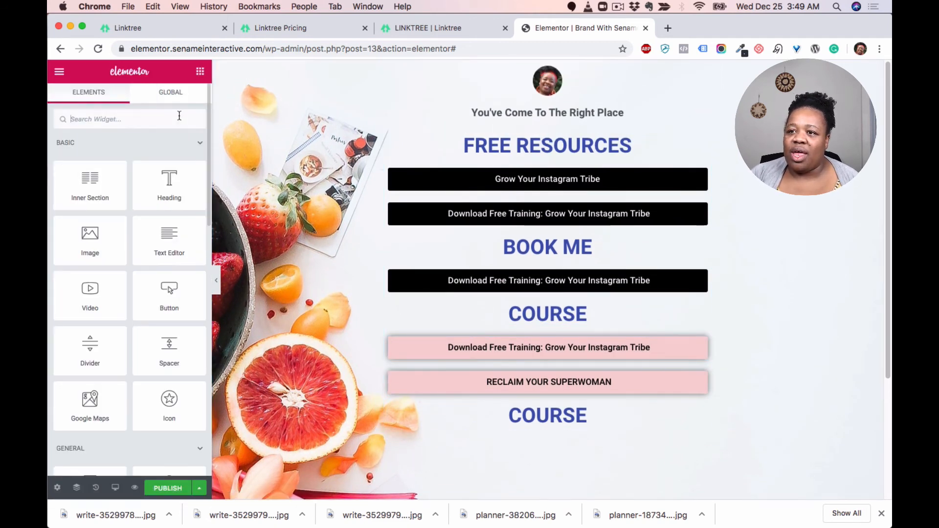
{"action": "left_click", "coordinate": [139, 120]}
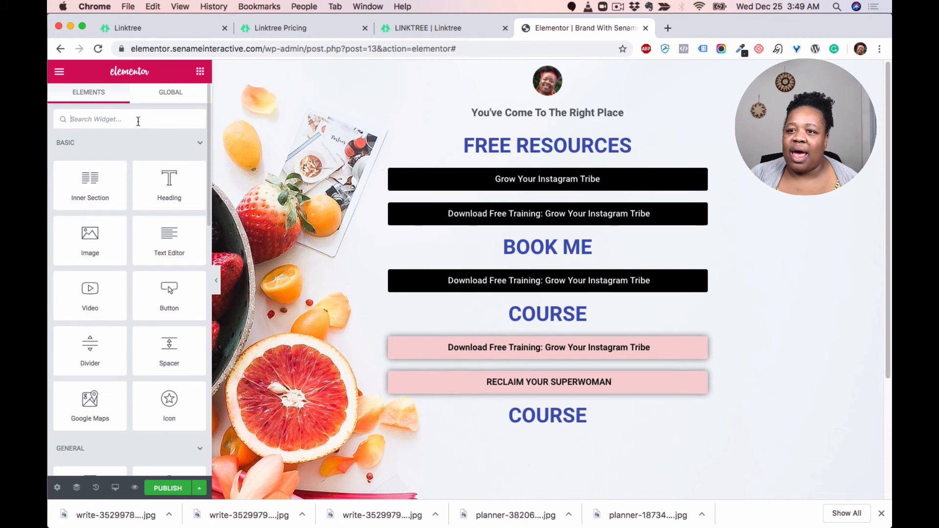
{"action": "left_click", "coordinate": [198, 143]}
{"action": "left_click", "coordinate": [198, 176]}
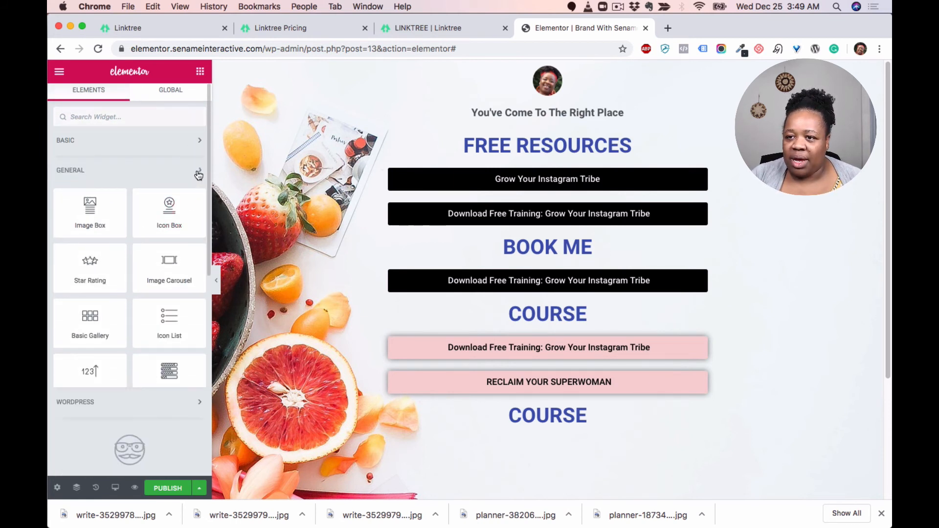
{"action": "left_click", "coordinate": [200, 175]}
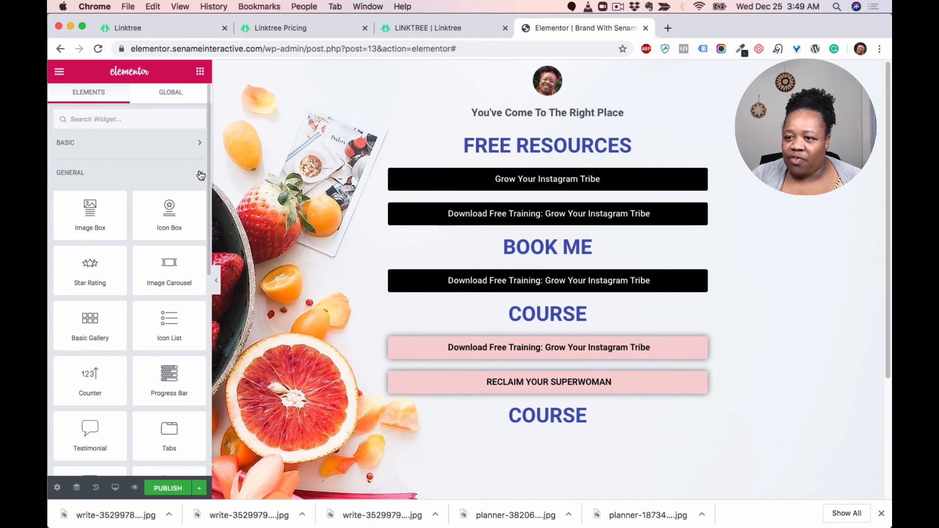
{"action": "scroll", "coordinate": [163, 215], "scroll_direction": "down", "scroll_amount": 4}
{"action": "scroll", "coordinate": [156, 220], "scroll_direction": "up", "scroll_amount": 3}
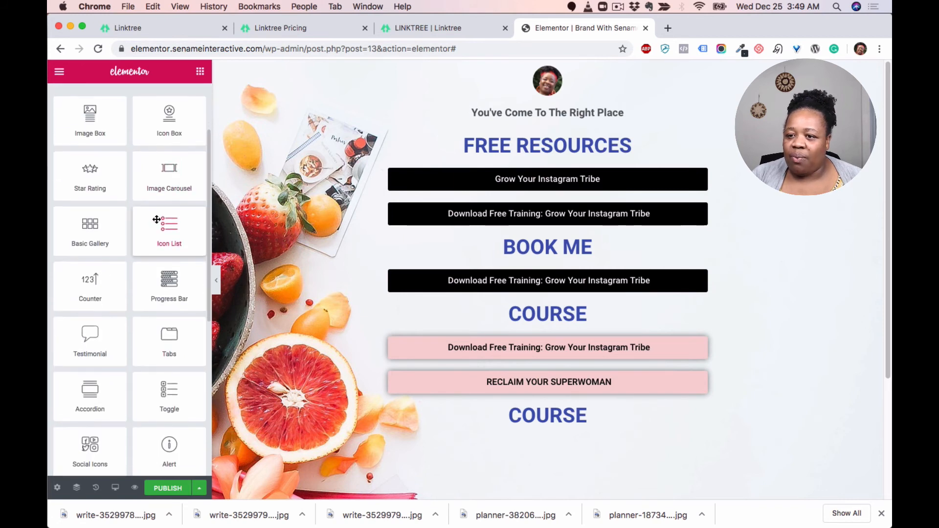
{"action": "scroll", "coordinate": [156, 220], "scroll_direction": "down", "scroll_amount": 8}
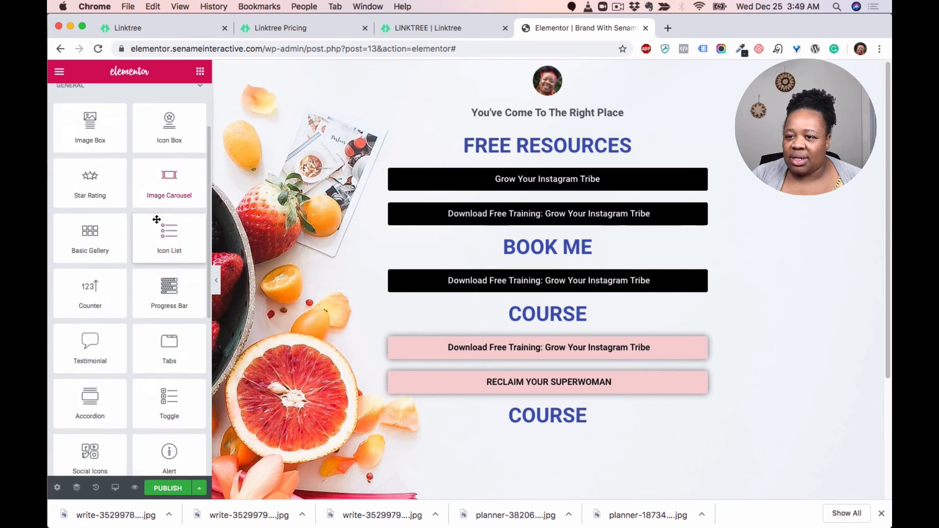
{"action": "scroll", "coordinate": [157, 219], "scroll_direction": "down", "scroll_amount": 7}
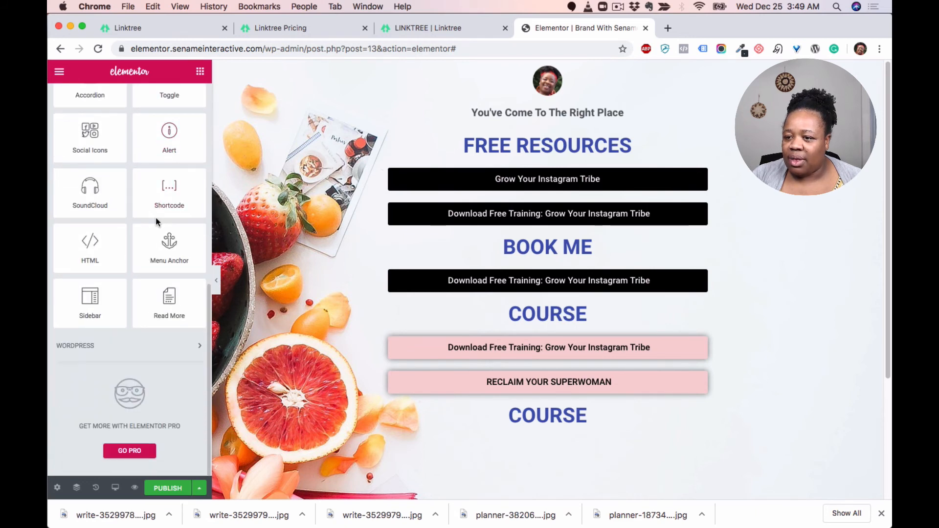
{"action": "scroll", "coordinate": [157, 218], "scroll_direction": "up", "scroll_amount": 15}
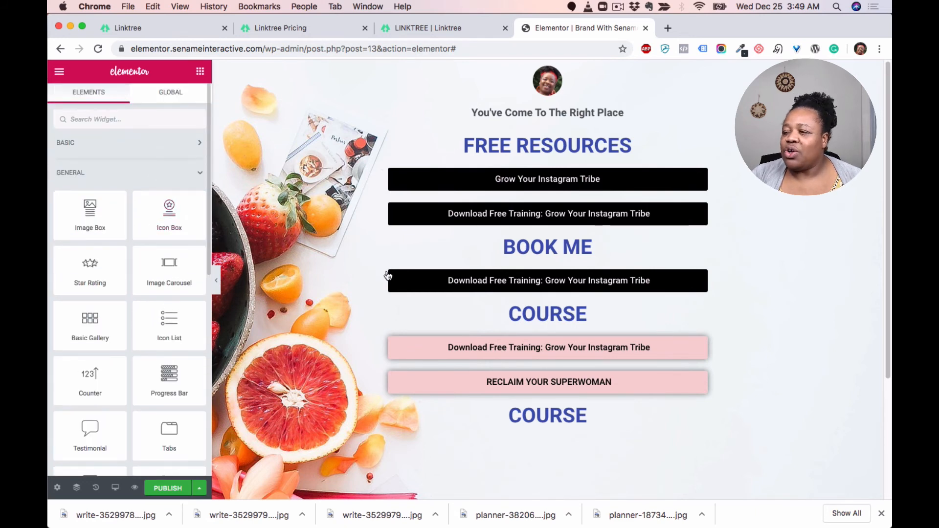
Step: Save the page as a draft
{"action": "left_click", "coordinate": [198, 489]}
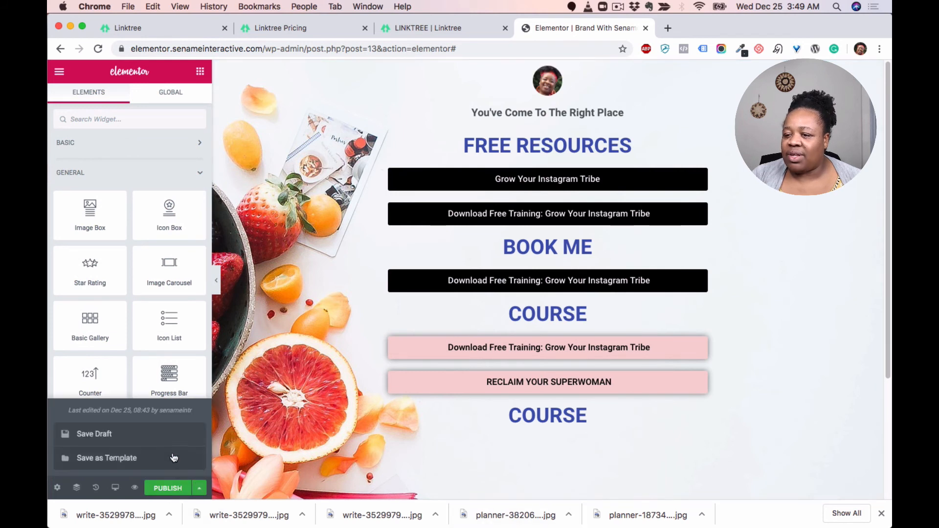
{"action": "left_click", "coordinate": [129, 437]}
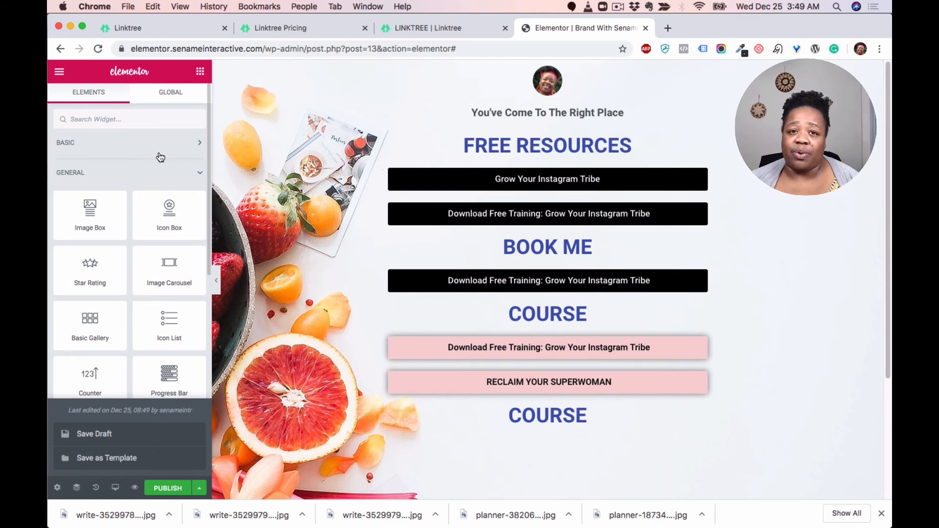
Step: Review the Linktree example page in the other browser tab, then return to the editor
{"action": "left_click", "coordinate": [443, 30]}
{"action": "scroll", "coordinate": [443, 263], "scroll_direction": "down", "scroll_amount": 10}
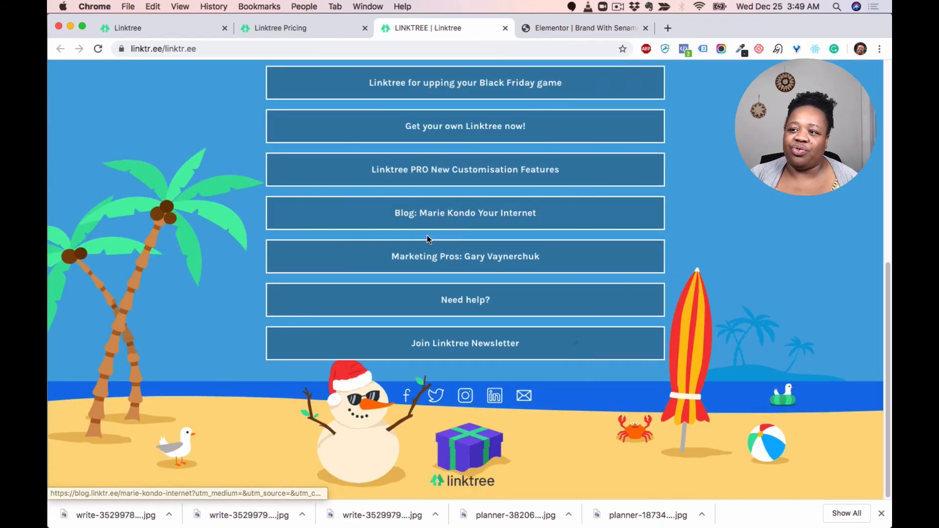
{"action": "scroll", "coordinate": [430, 240], "scroll_direction": "up", "scroll_amount": 10}
{"action": "left_click", "coordinate": [597, 25]}
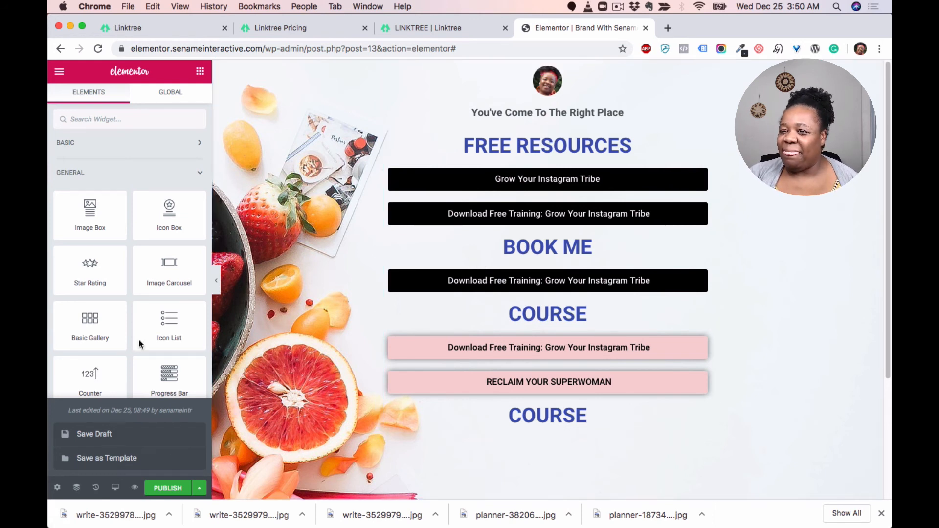
Step: Exit the editor to the WordPress dashboard and open the Forminator dashboard
{"action": "left_click", "coordinate": [59, 72]}
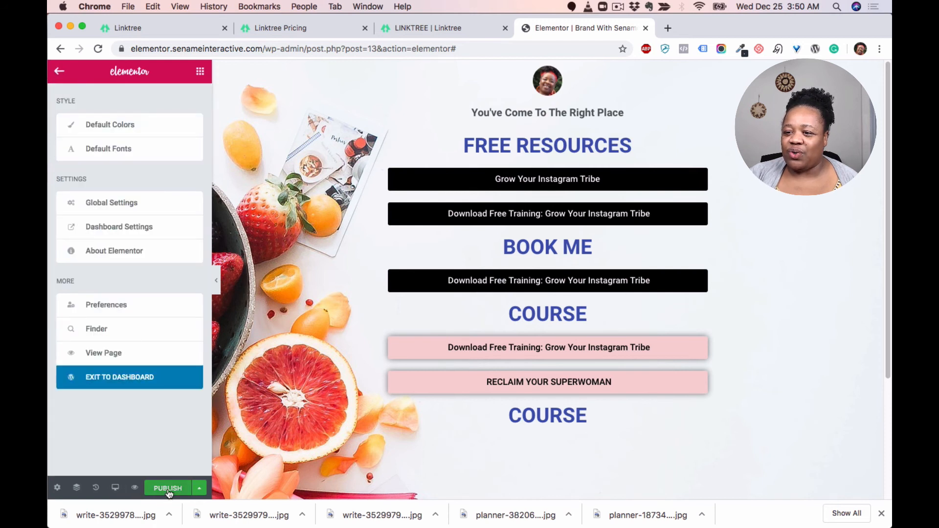
{"action": "left_click", "coordinate": [104, 378]}
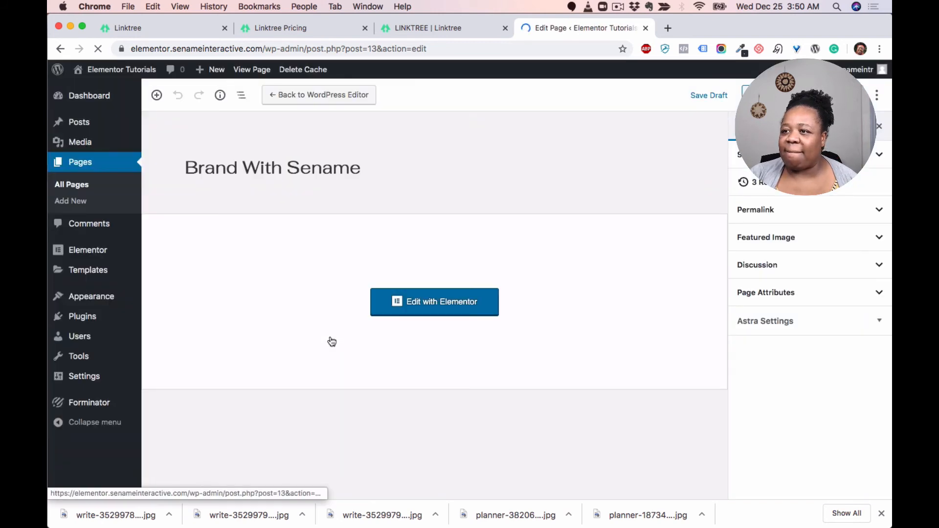
{"action": "mouse_move", "coordinate": [52, 404]}
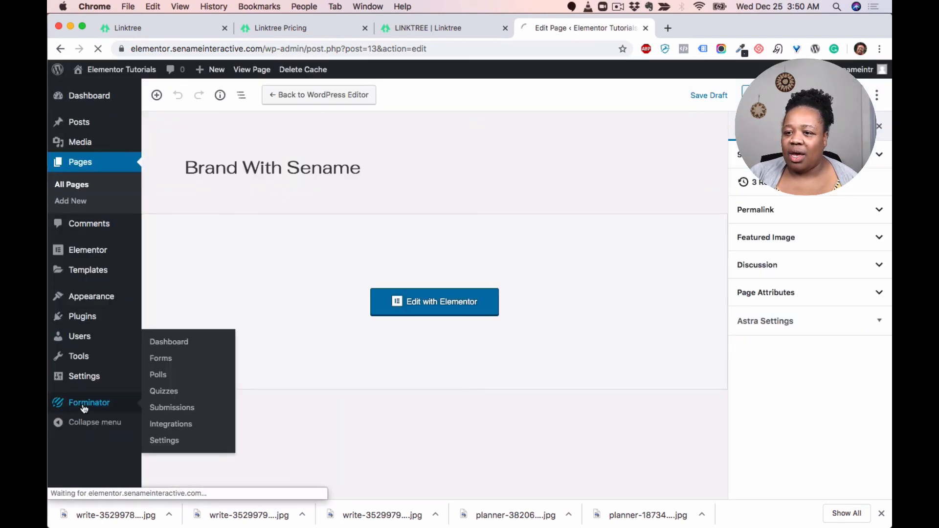
{"action": "left_click", "coordinate": [171, 362]}
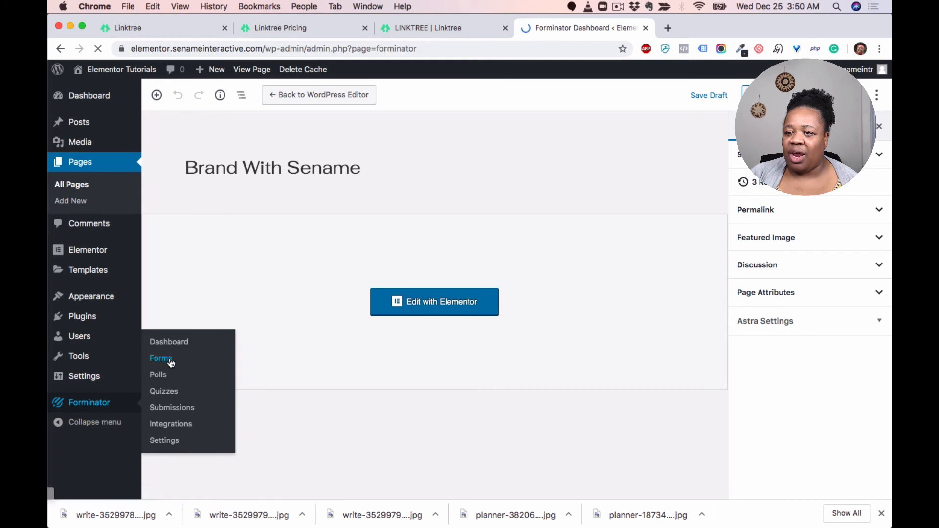
{"action": "scroll", "coordinate": [337, 332], "scroll_direction": "down", "scroll_amount": 2}
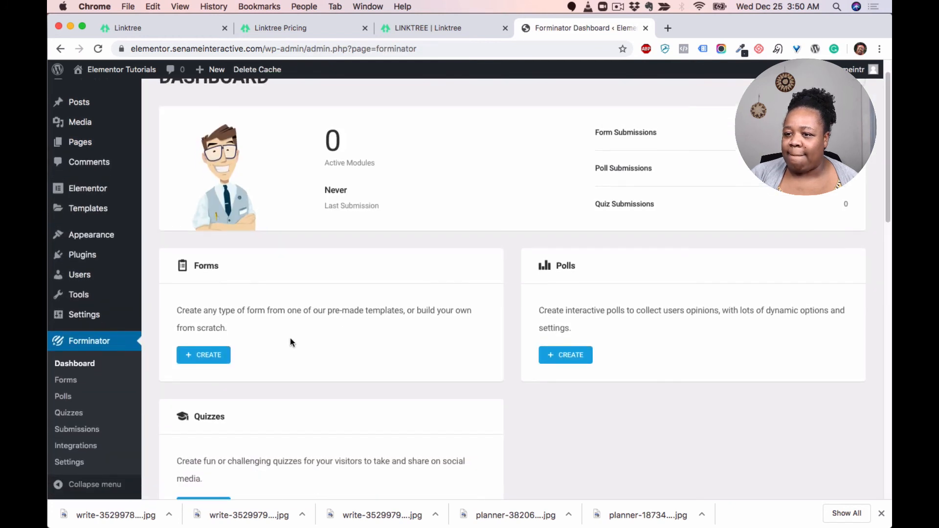
Step: Create a new blank Forminator form named LEAD MAGNET
{"action": "left_click", "coordinate": [222, 356]}
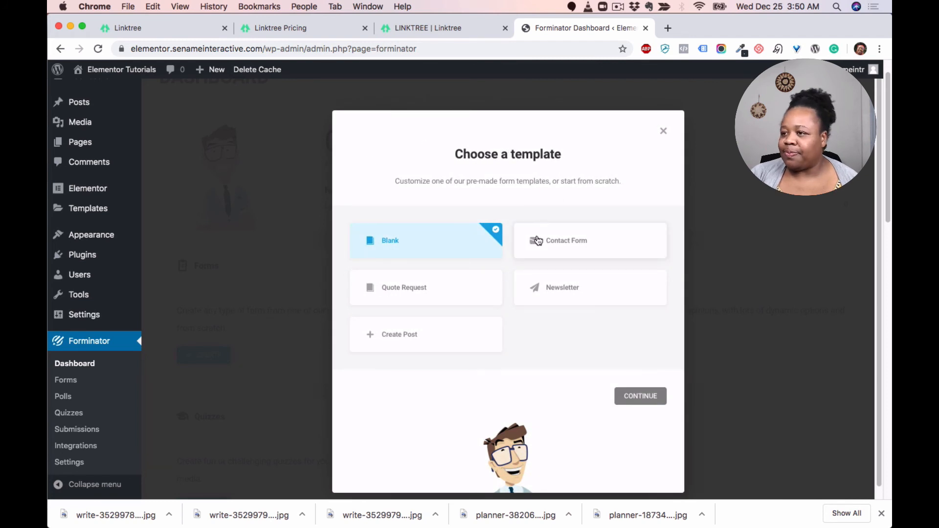
{"action": "left_click", "coordinate": [643, 395]}
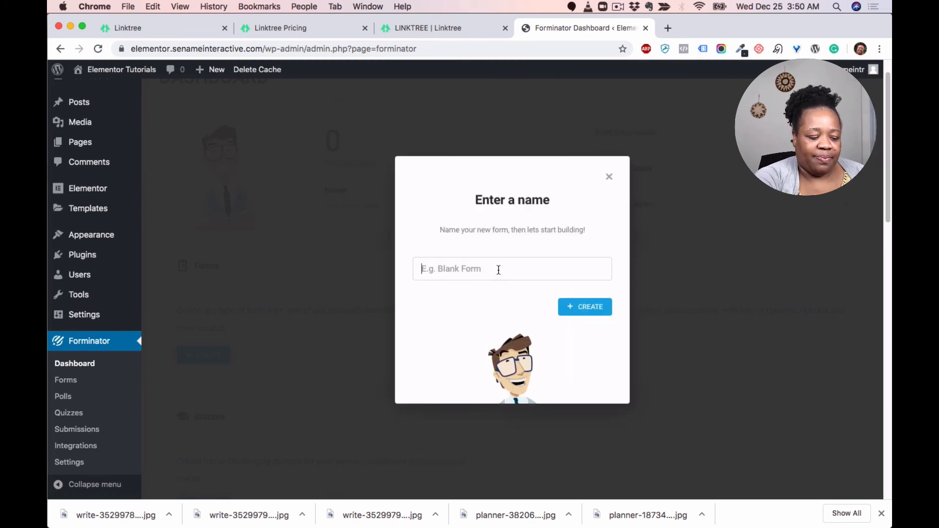
{"action": "type", "text": "LEAD "}
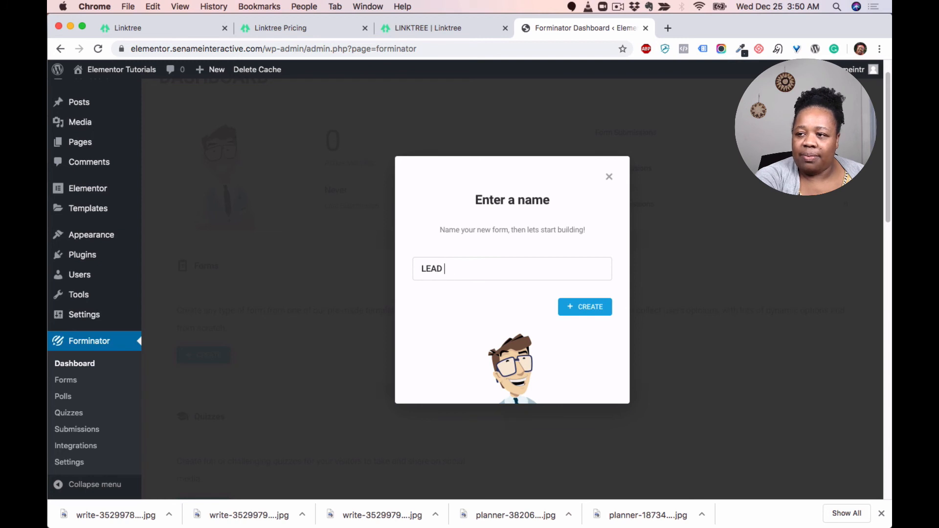
{"action": "type", "text": "MA"}
{"action": "key", "text": "BackSpace"}
{"action": "key", "text": "BackSpace"}
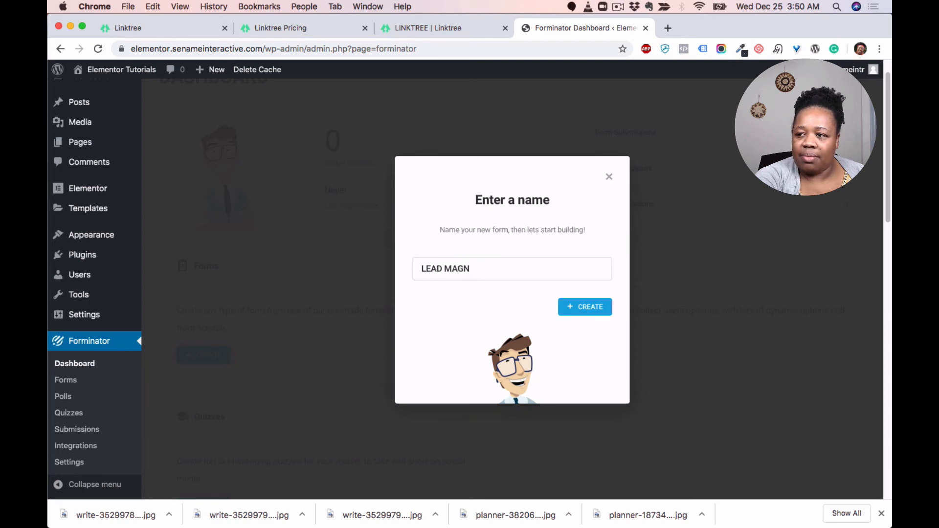
{"action": "type", "text": "NET"}
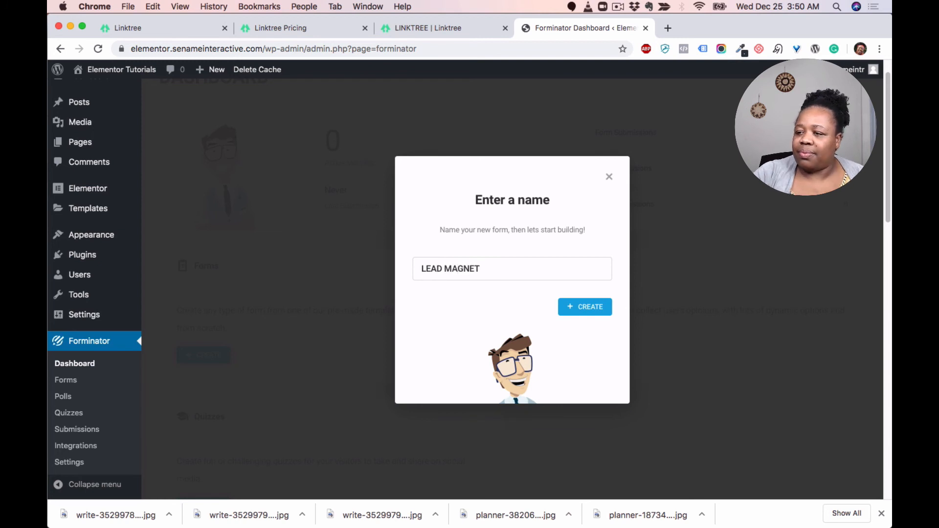
{"action": "left_click", "coordinate": [594, 312]}
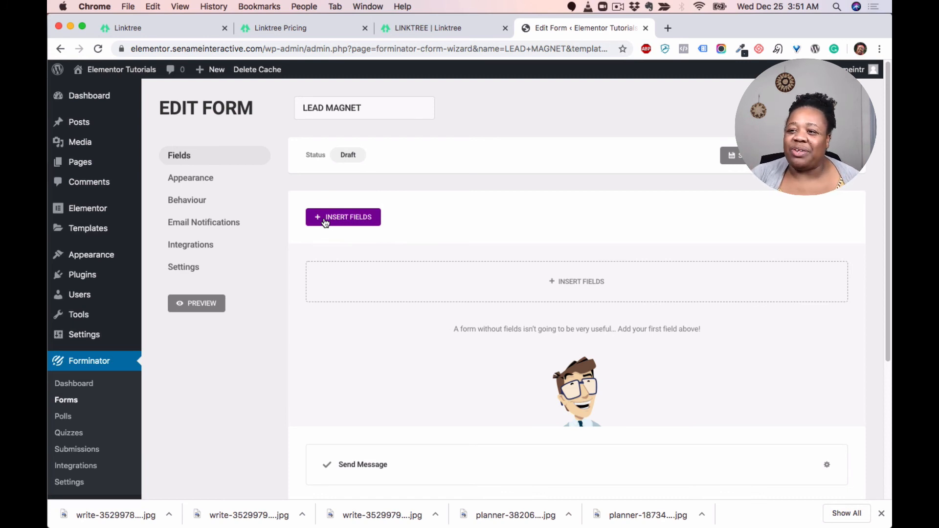
Step: Insert Name and Email fields into the LEAD MAGNET form
{"action": "left_click", "coordinate": [354, 217]}
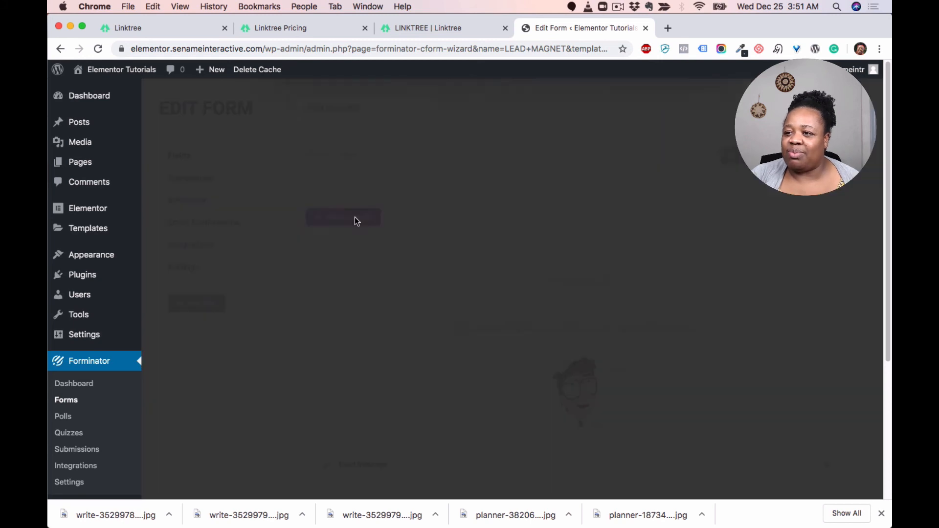
{"action": "left_click", "coordinate": [372, 239]}
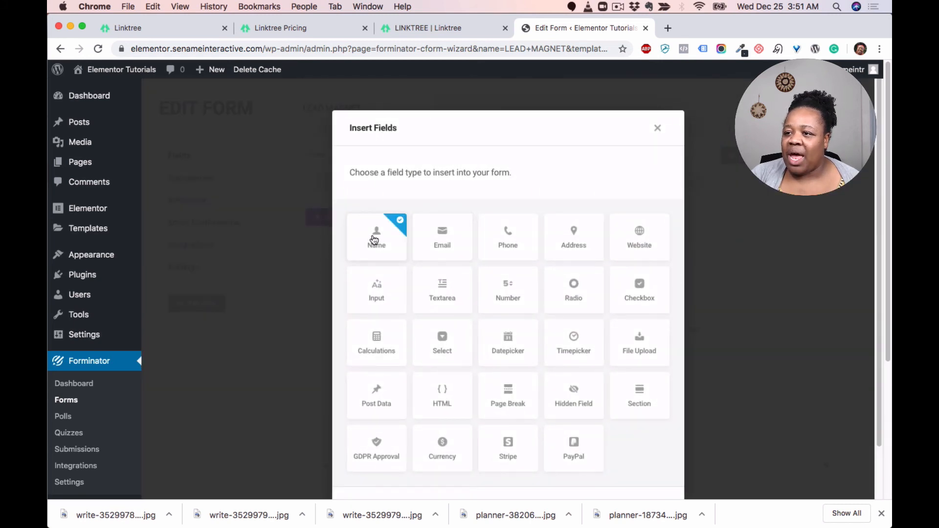
{"action": "left_click", "coordinate": [451, 244]}
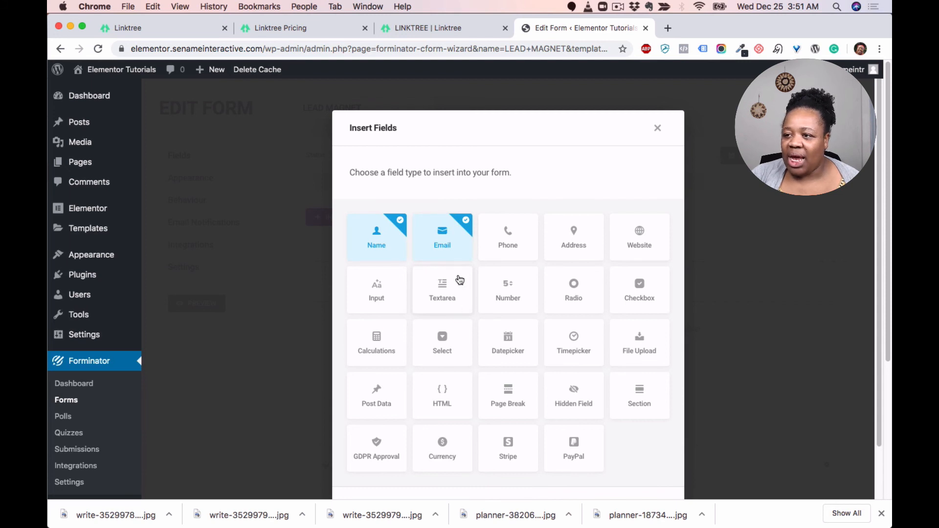
{"action": "scroll", "coordinate": [467, 311], "scroll_direction": "down", "scroll_amount": 3}
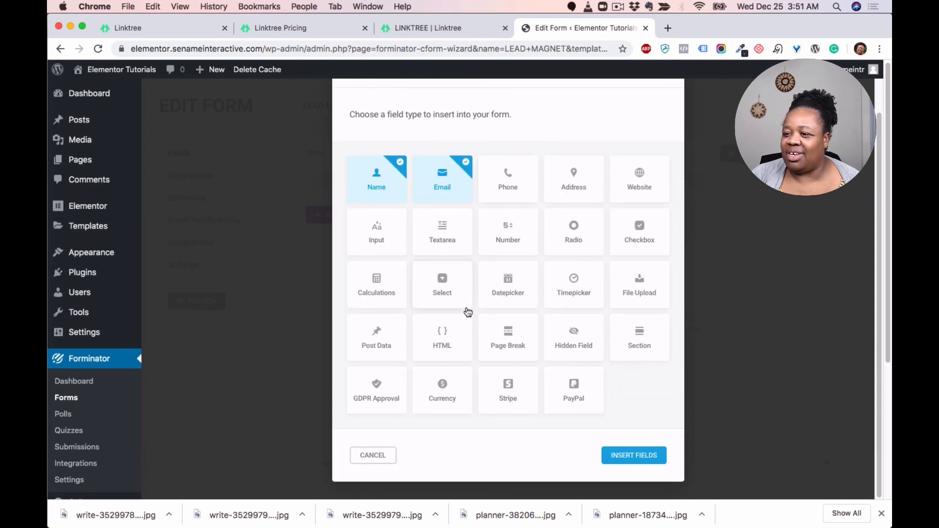
{"action": "left_click", "coordinate": [638, 457]}
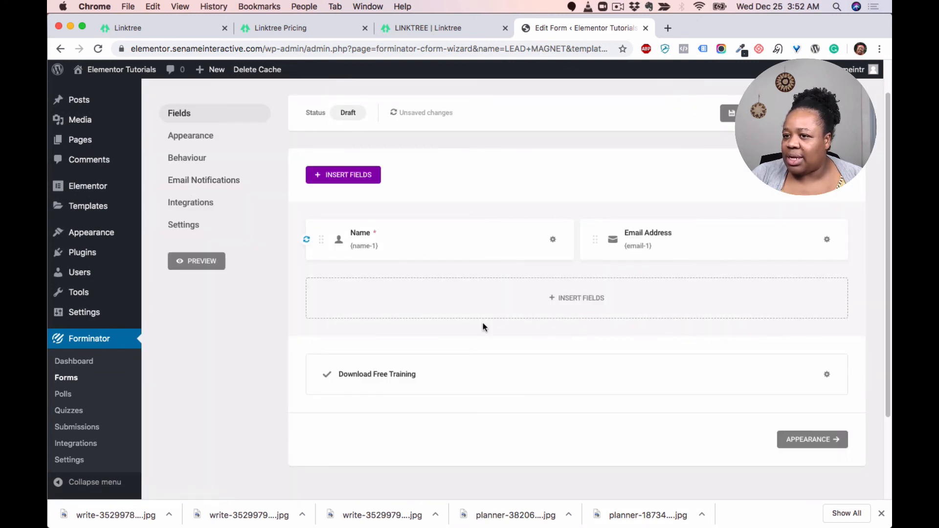
Step: Review the form's Integrations, Settings and Appearance options, then preview the form
{"action": "left_click", "coordinate": [192, 202]}
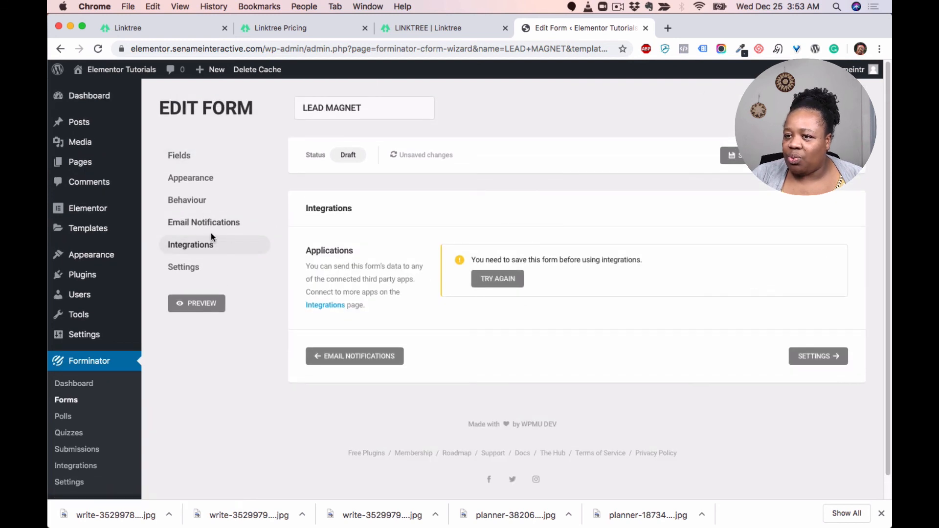
{"action": "left_click", "coordinate": [192, 268]}
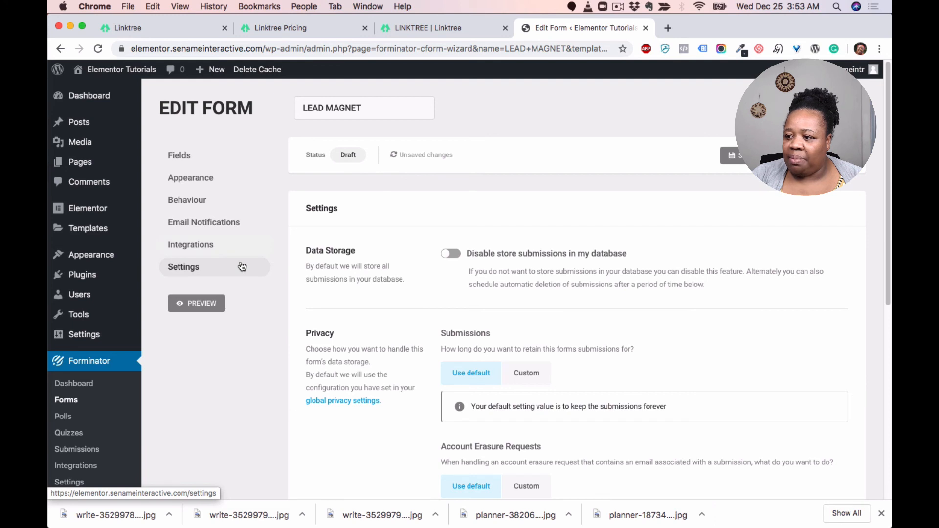
{"action": "left_click", "coordinate": [187, 184]}
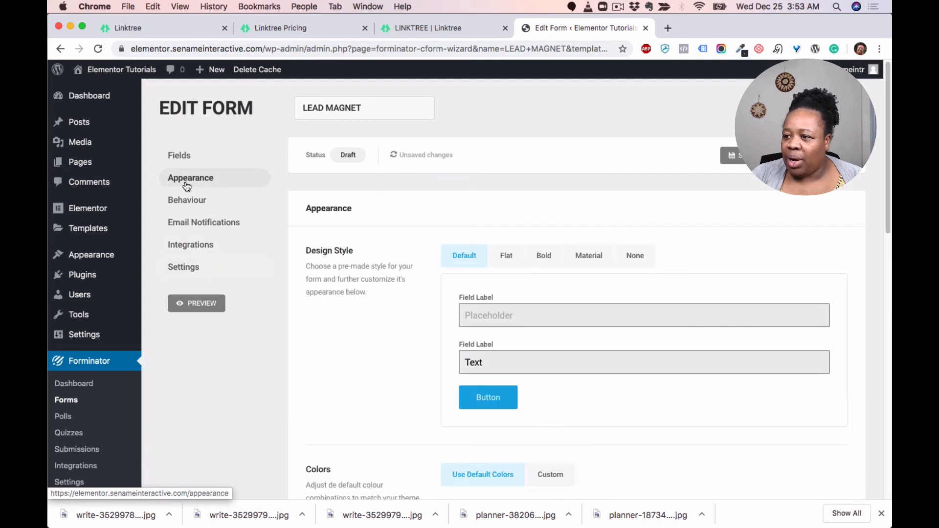
{"action": "scroll", "coordinate": [609, 302], "scroll_direction": "down", "scroll_amount": 2}
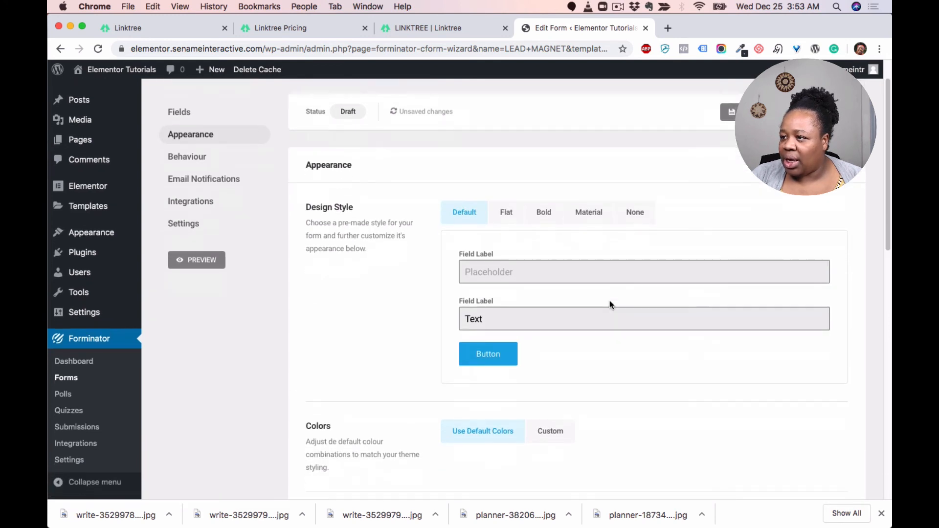
{"action": "scroll", "coordinate": [609, 301], "scroll_direction": "up", "scroll_amount": 1}
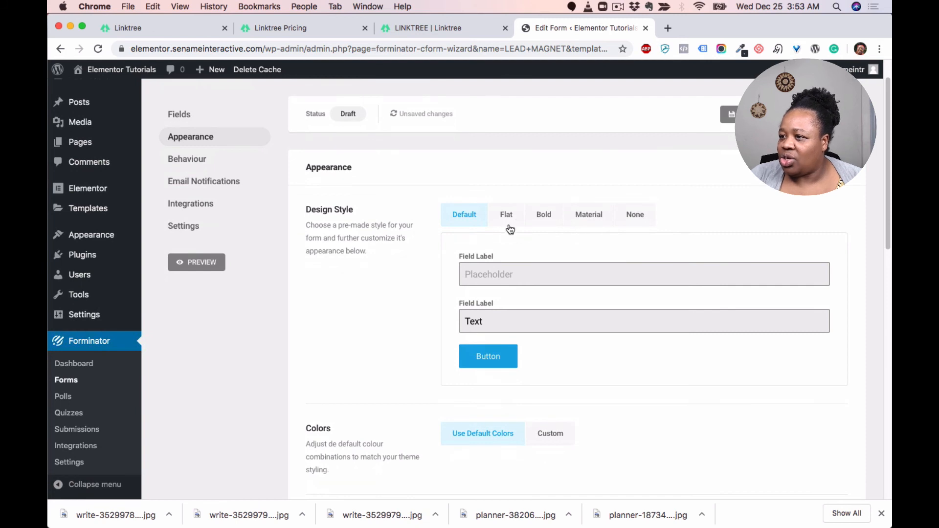
{"action": "scroll", "coordinate": [551, 252], "scroll_direction": "down", "scroll_amount": 3}
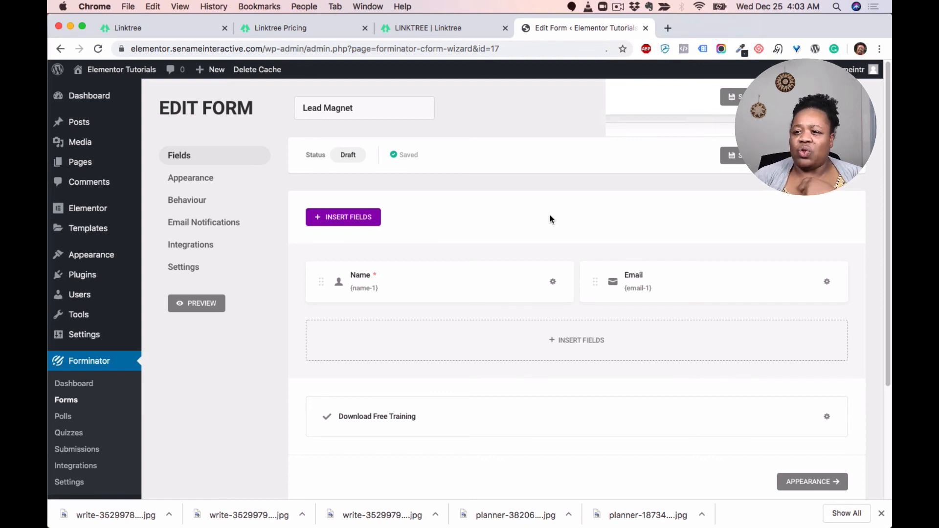
{"action": "left_click", "coordinate": [216, 304]}
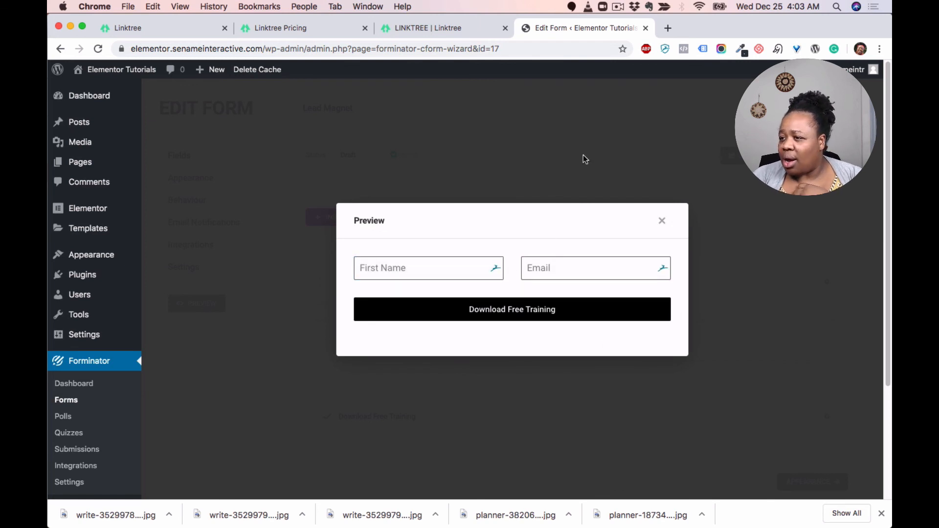
{"action": "left_click", "coordinate": [662, 221]}
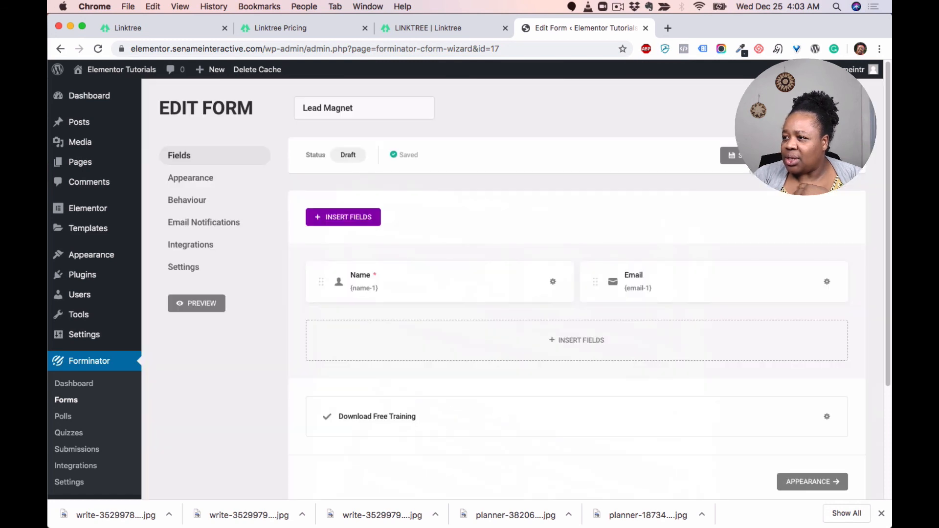
Step: Save the form and copy its shortcode [forminator_form id="17"]
{"action": "left_click", "coordinate": [818, 155]}
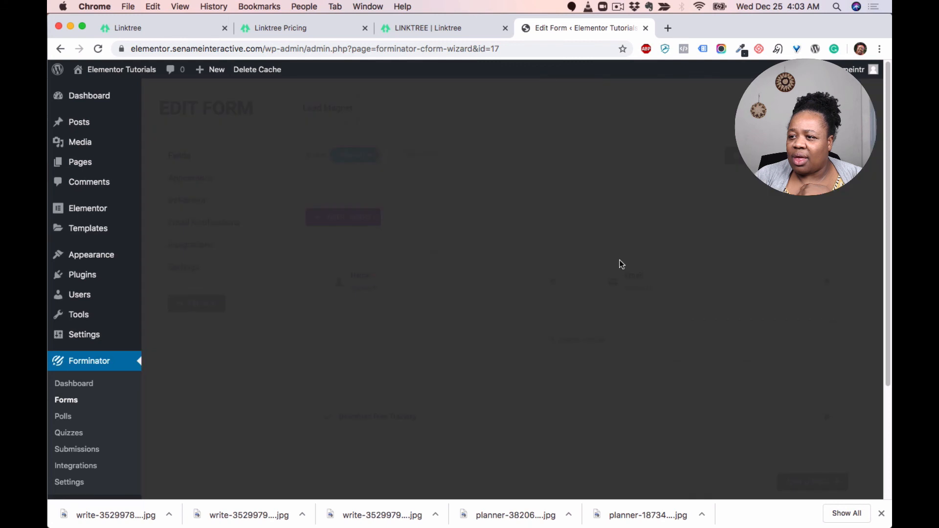
{"action": "left_click_drag", "start_coordinate": [532, 319], "coordinate": [429, 318]}
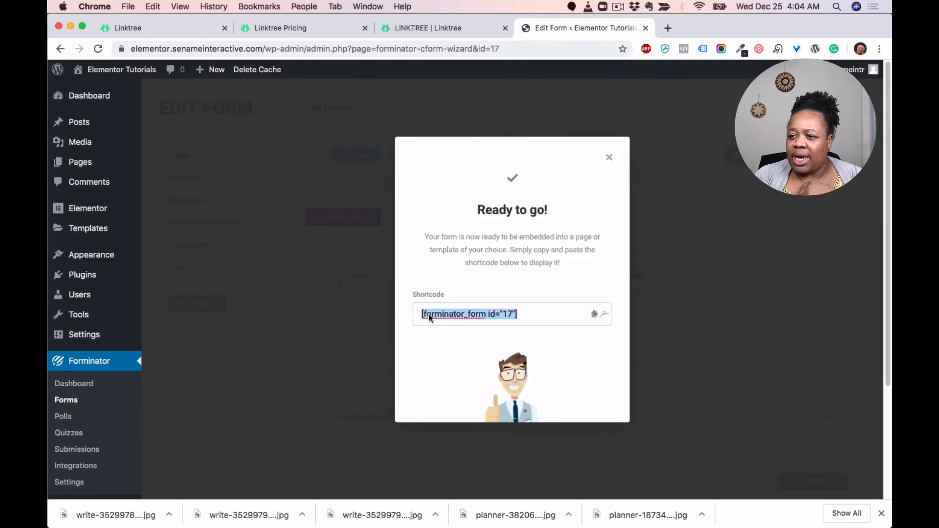
{"action": "key", "text": "super+c"}
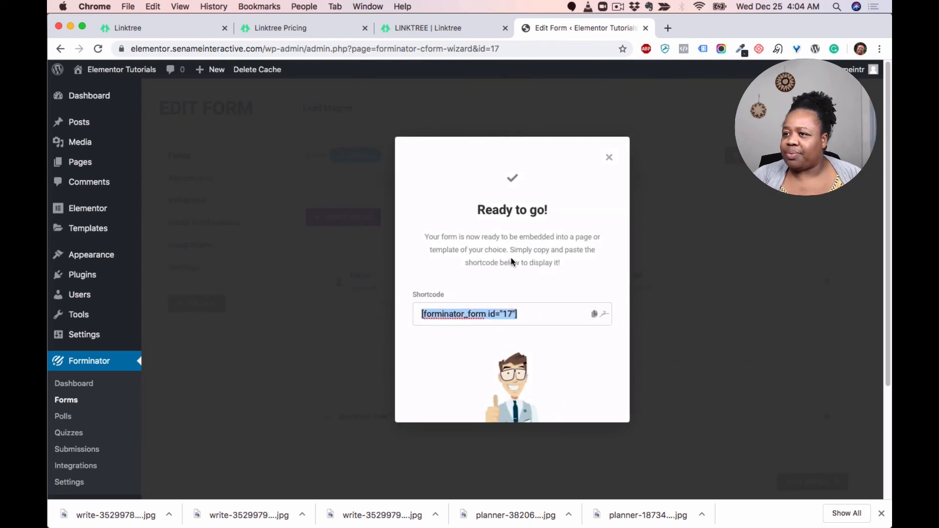
Step: Open the Brand With Sename page in Elementor and add a Shortcode widget below the last COURSE heading containing the form's shortcode
{"action": "left_click", "coordinate": [82, 166]}
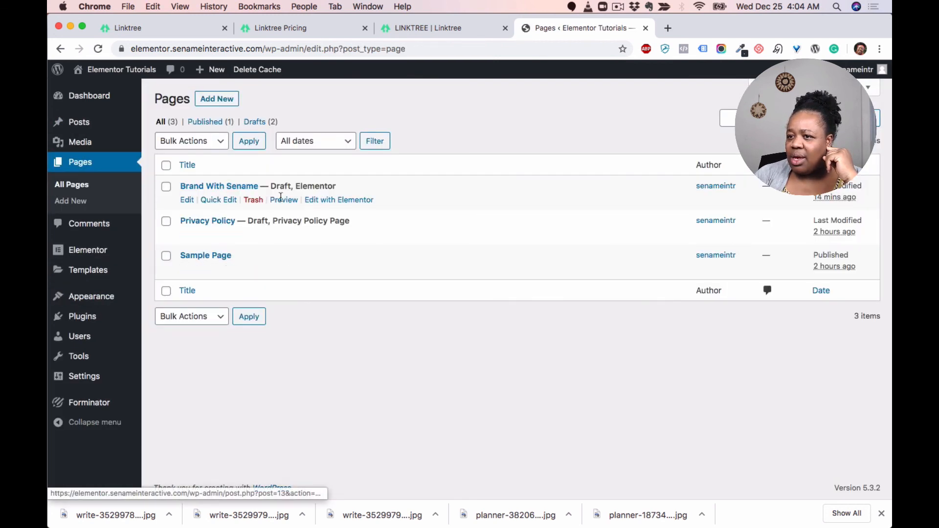
{"action": "left_click", "coordinate": [330, 200]}
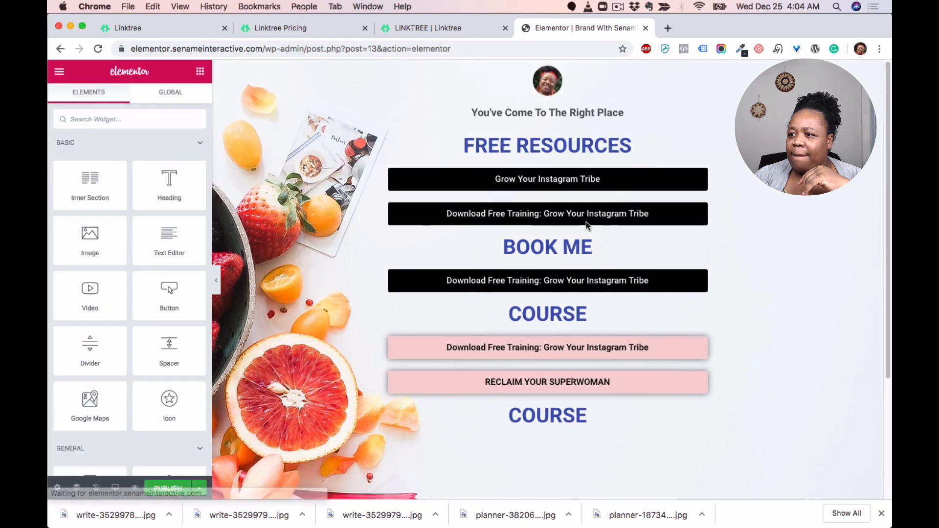
{"action": "scroll", "coordinate": [599, 429], "scroll_direction": "down", "scroll_amount": 1}
{"action": "scroll", "coordinate": [599, 430], "scroll_direction": "down", "scroll_amount": 3}
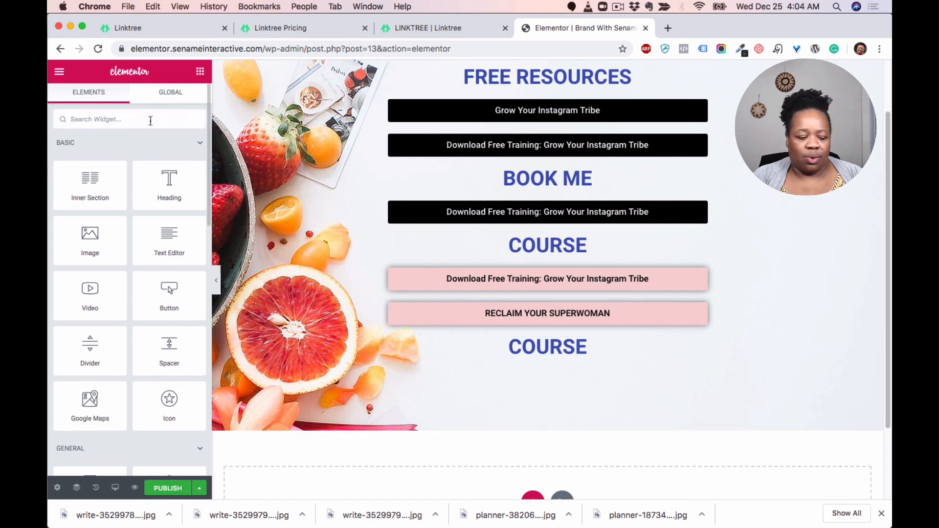
{"action": "type", "text": "code"}
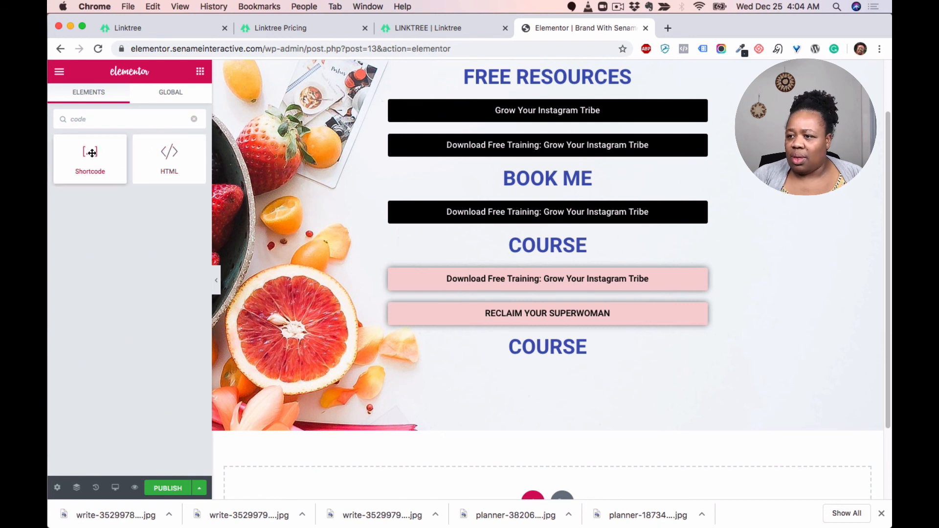
{"action": "left_click_drag", "start_coordinate": [92, 154], "coordinate": [536, 353]}
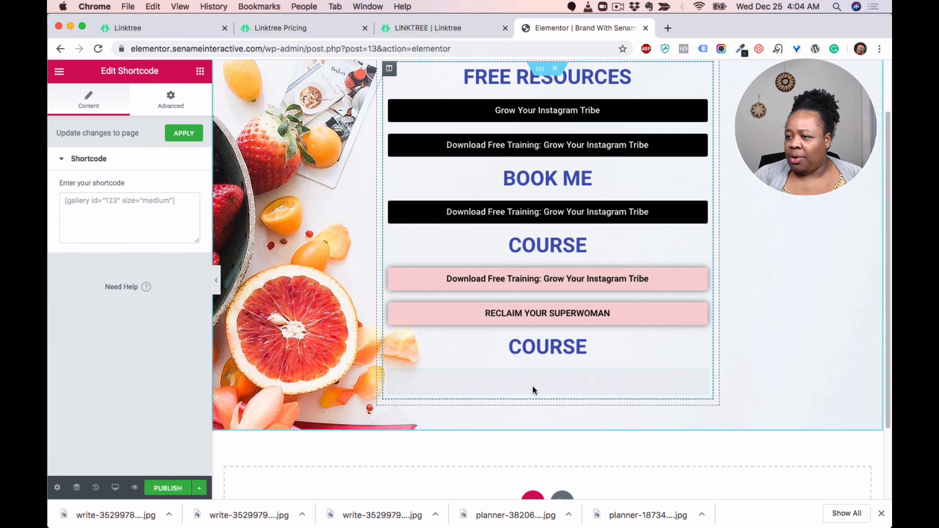
{"action": "left_click", "coordinate": [106, 201]}
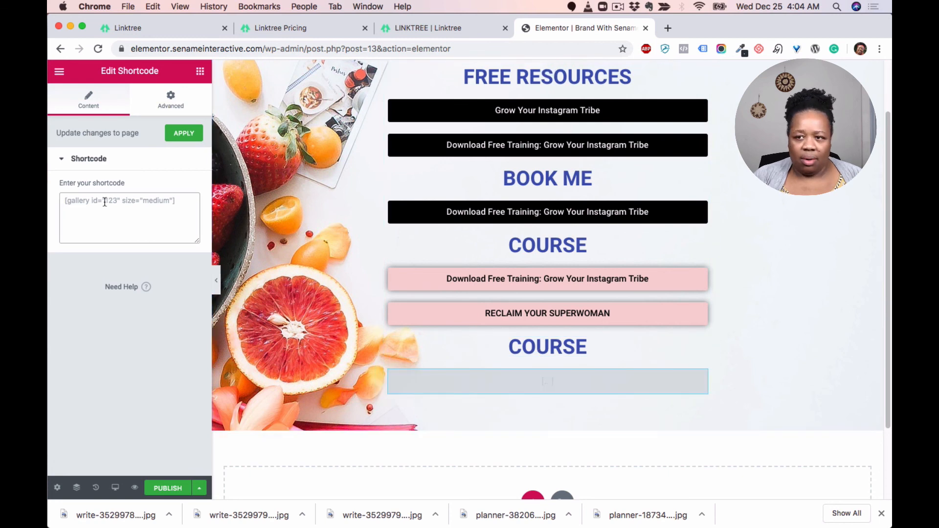
{"action": "key", "text": "super+v"}
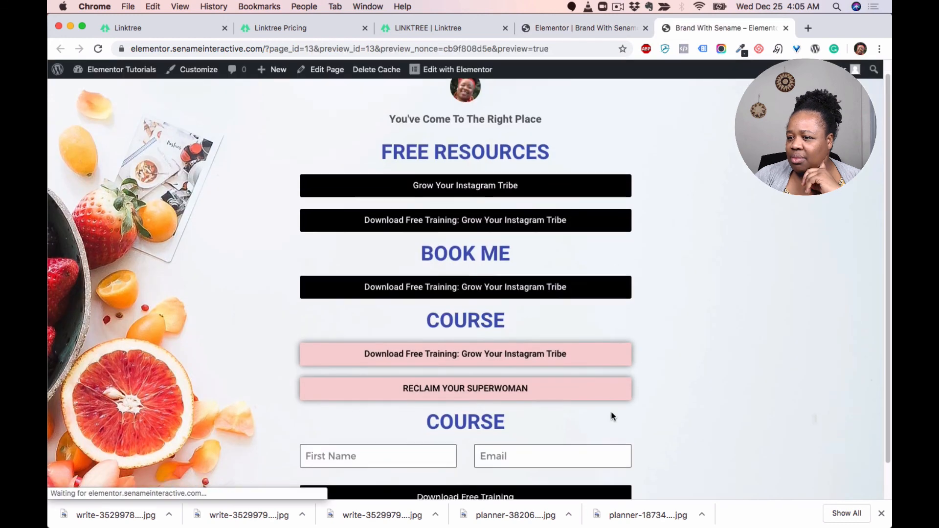
Step: Preview the page with the embedded form, then return to the editor tab
{"action": "scroll", "coordinate": [612, 412], "scroll_direction": "down", "scroll_amount": 2}
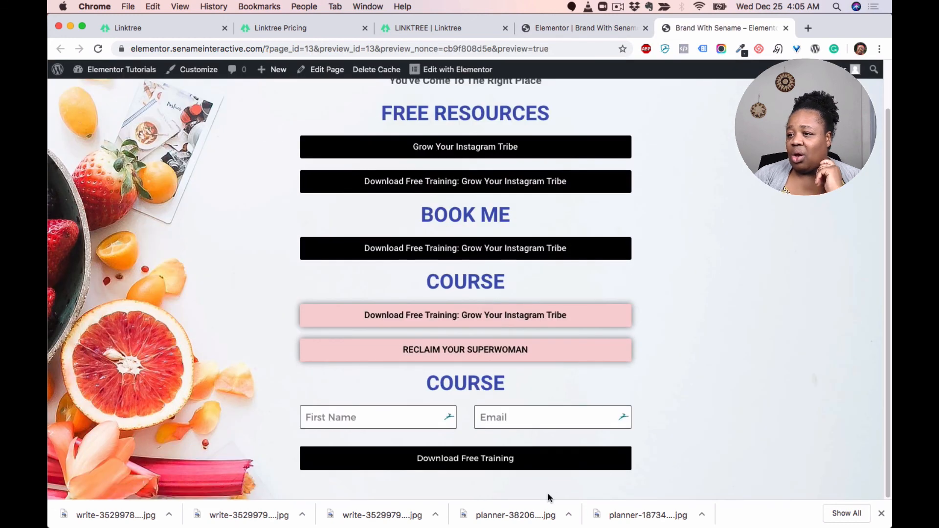
{"action": "left_click", "coordinate": [530, 414]}
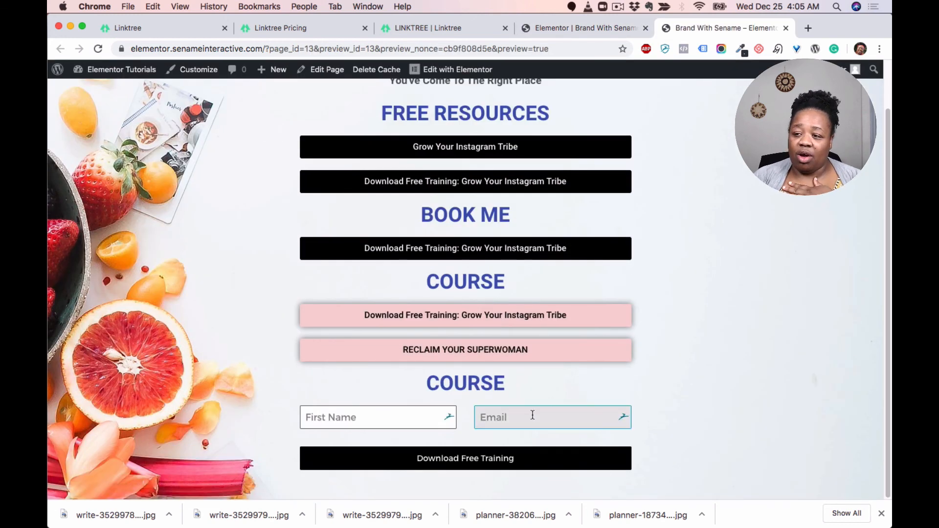
{"action": "left_click", "coordinate": [580, 28]}
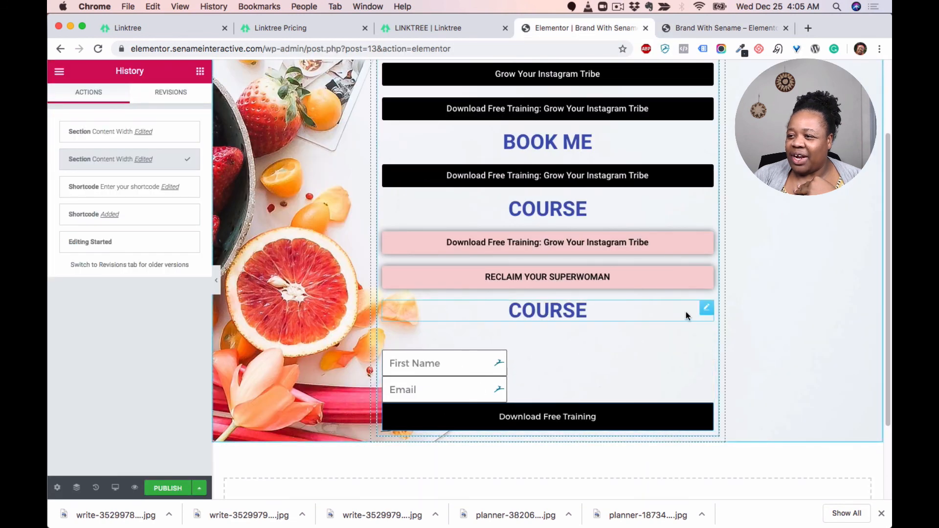
{"action": "left_click", "coordinate": [707, 308]}
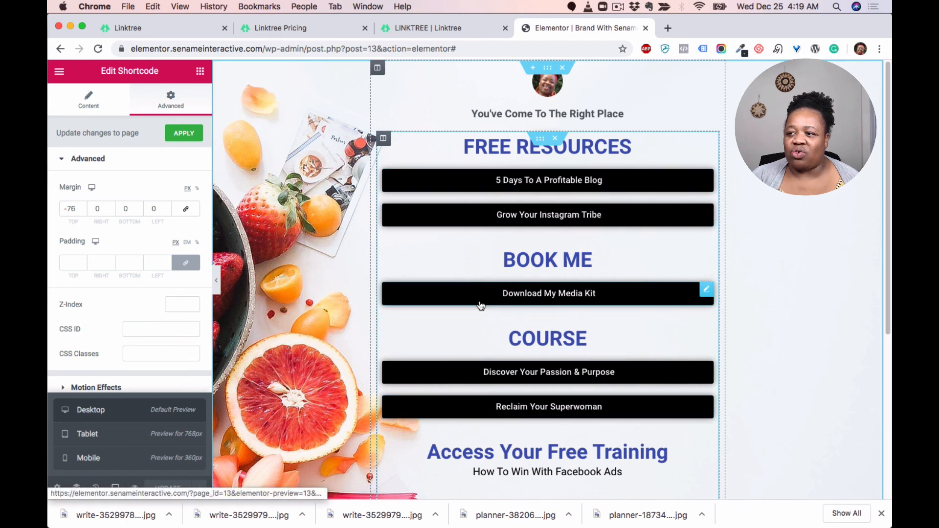
Step: Scroll through the finished link page in the editor and on a phone
{"action": "scroll", "coordinate": [571, 409], "scroll_direction": "down", "scroll_amount": 1}
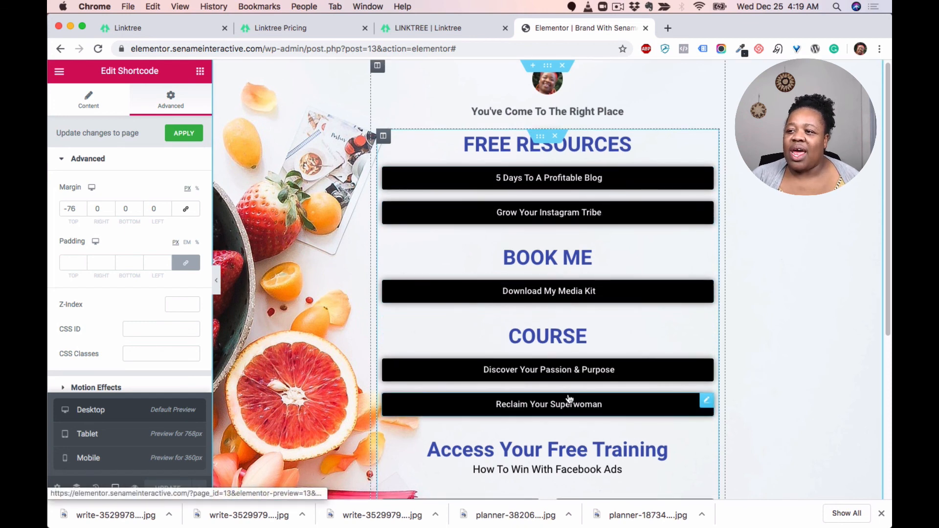
{"action": "scroll", "coordinate": [566, 394], "scroll_direction": "down", "scroll_amount": 5}
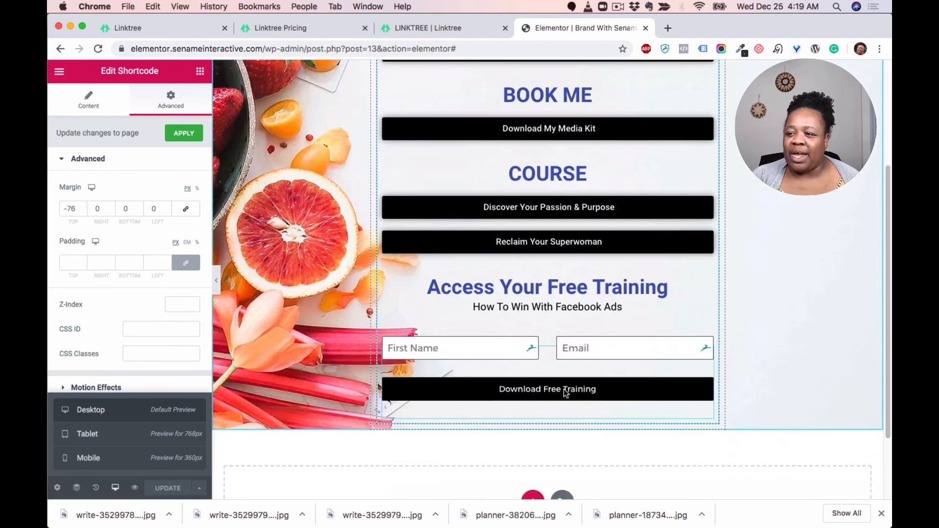
{"action": "scroll", "coordinate": [608, 401], "scroll_direction": "up", "scroll_amount": 2}
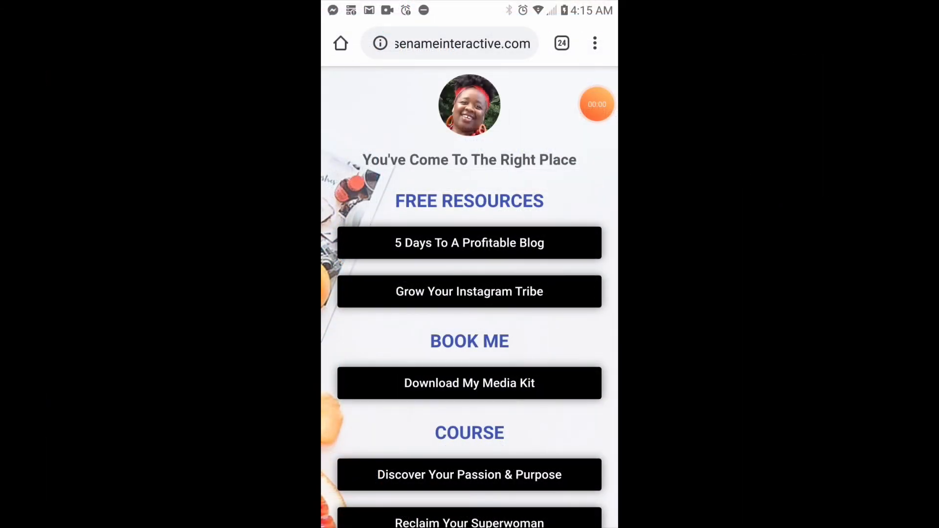
{"action": "scroll", "coordinate": [469, 273], "scroll_direction": "down", "scroll_amount": 5}
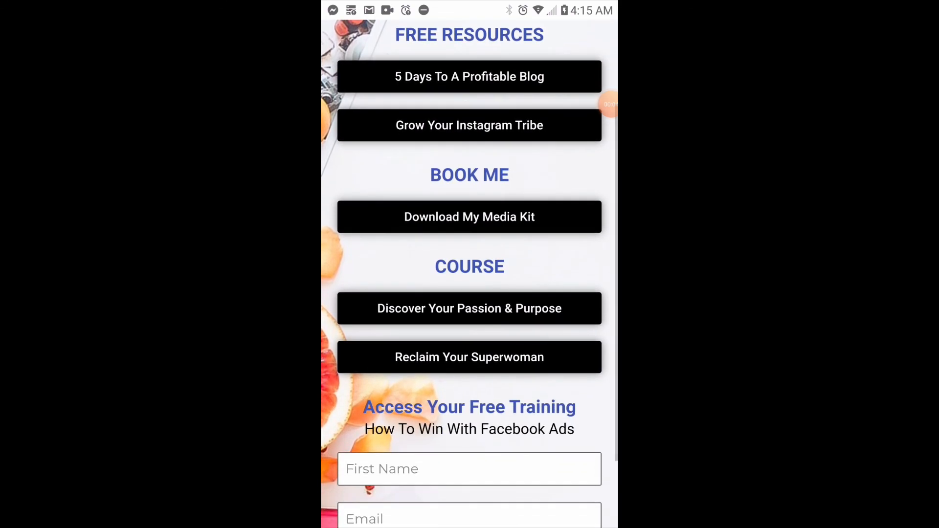
{"action": "scroll", "coordinate": [469, 274], "scroll_direction": "down", "scroll_amount": 3}
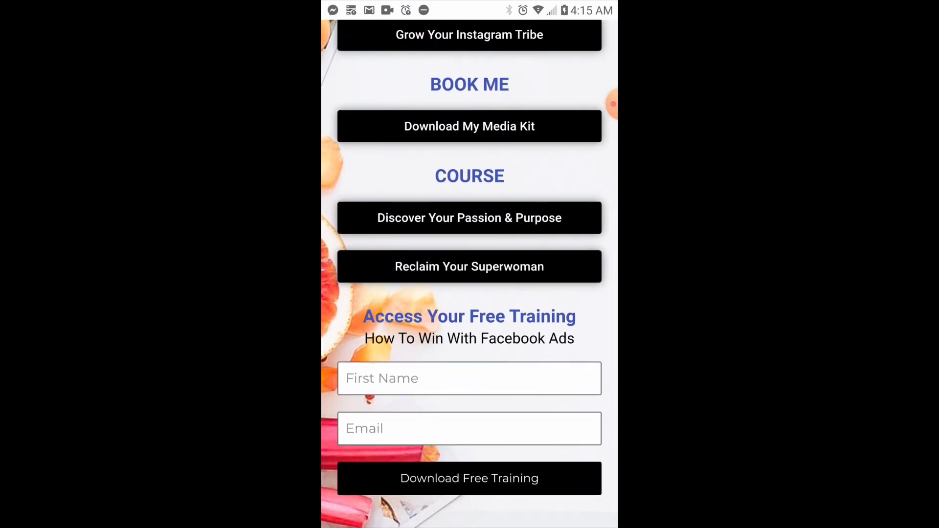
{"action": "scroll", "coordinate": [470, 273], "scroll_direction": "up", "scroll_amount": 2}
{"action": "scroll", "coordinate": [469, 273], "scroll_direction": "up", "scroll_amount": 5}
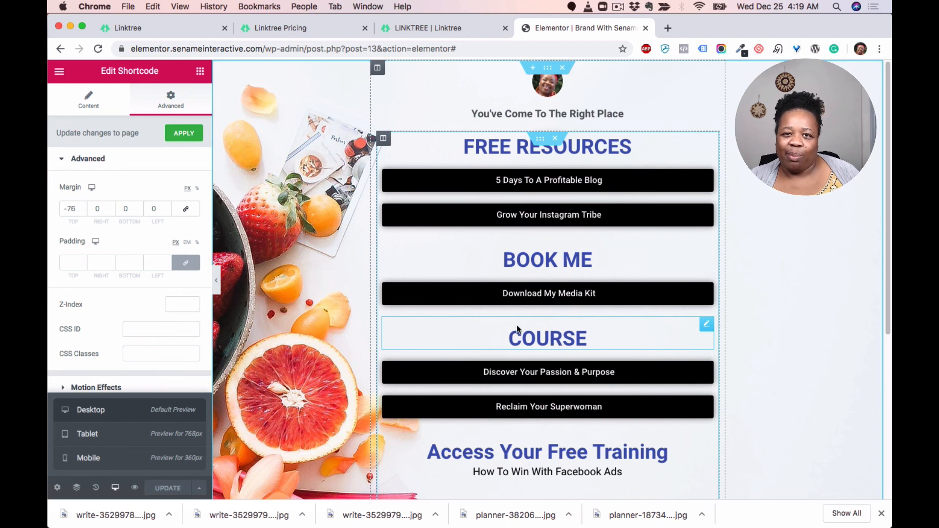
Step: Compare with the Linktree example page, then return to the editor and review the link page
{"action": "left_click", "coordinate": [430, 35]}
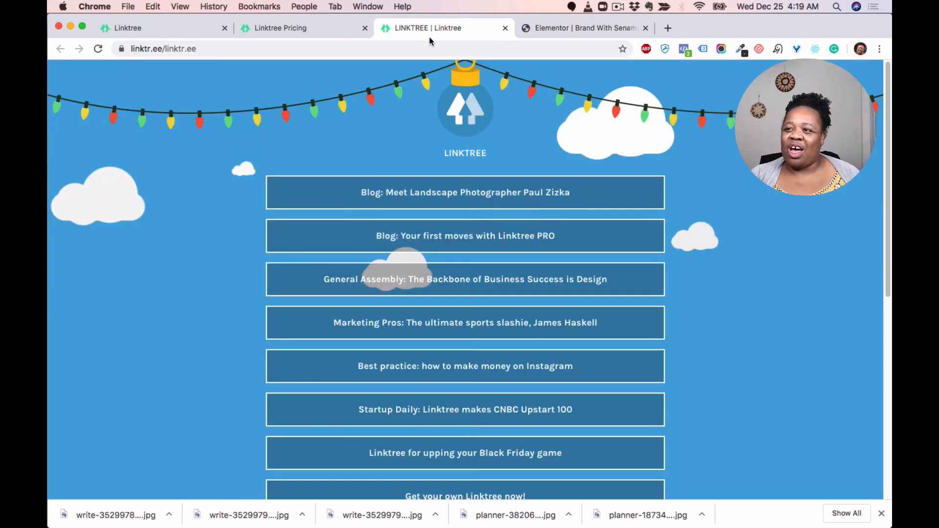
{"action": "scroll", "coordinate": [494, 217], "scroll_direction": "down", "scroll_amount": 10}
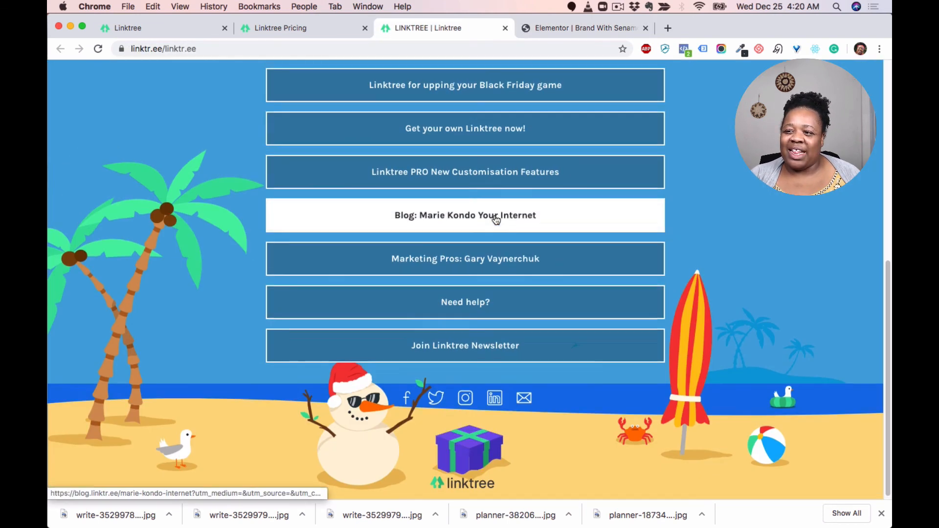
{"action": "scroll", "coordinate": [495, 217], "scroll_direction": "up", "scroll_amount": 10}
{"action": "left_click", "coordinate": [571, 27]}
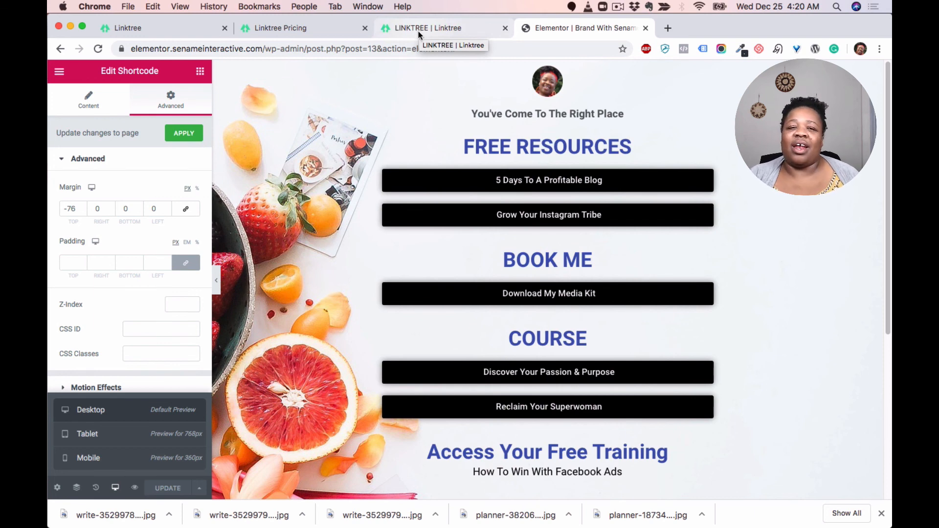
{"action": "scroll", "coordinate": [435, 74], "scroll_direction": "down", "scroll_amount": 5}
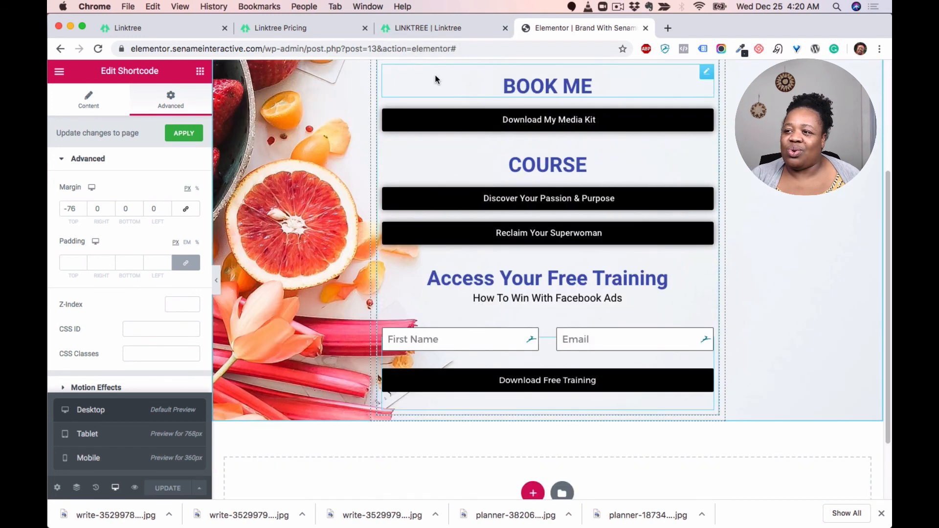
{"action": "scroll", "coordinate": [441, 115], "scroll_direction": "up", "scroll_amount": 4}
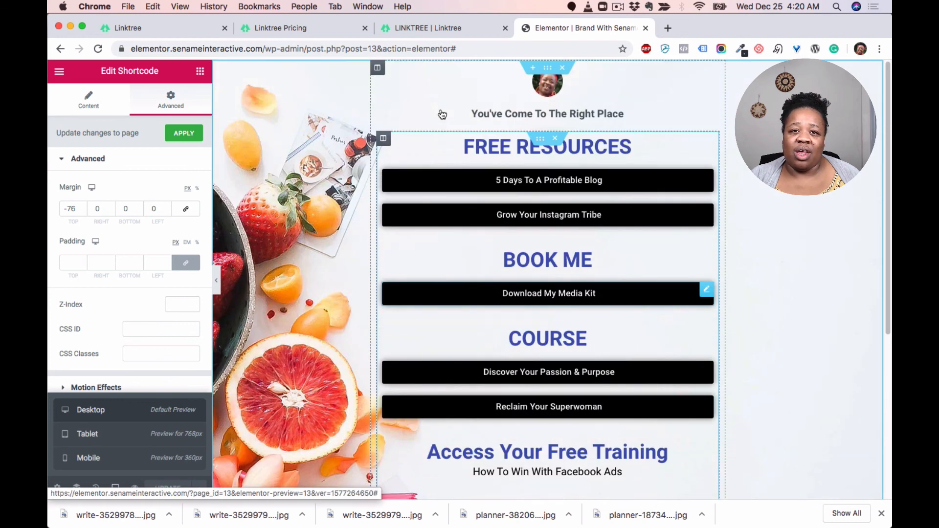